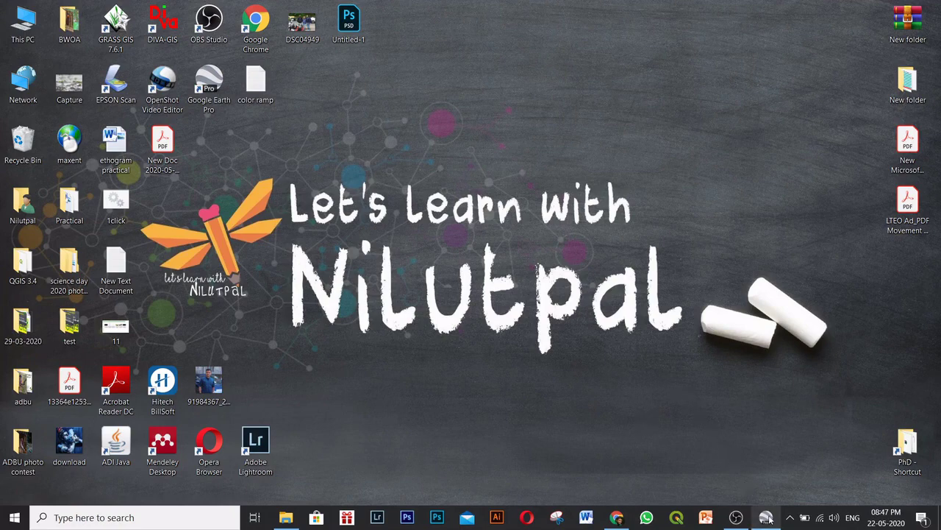
Switch to Chrome, close the duplicate tab, and open the Earth Versions page through a search for "google earth pro".
{"action": "left_click", "coordinate": [616, 517]}
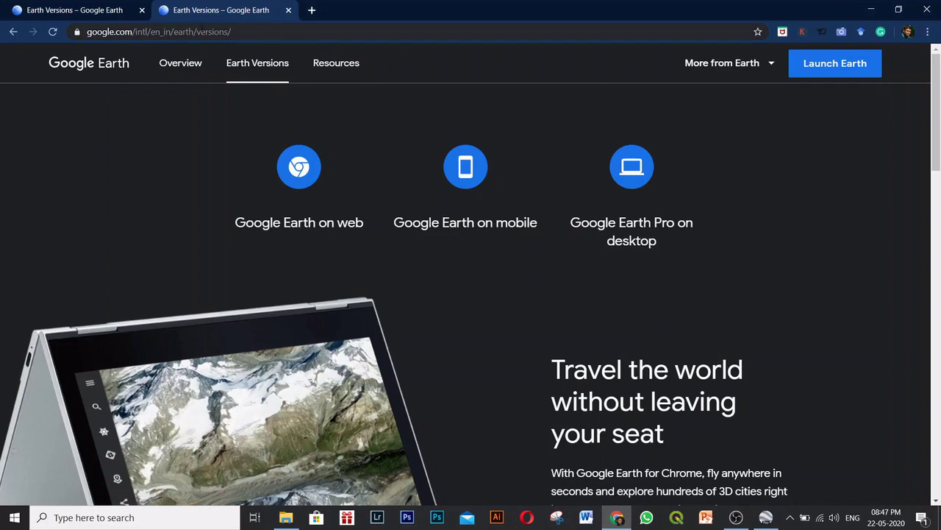
{"action": "left_click", "coordinate": [289, 10]}
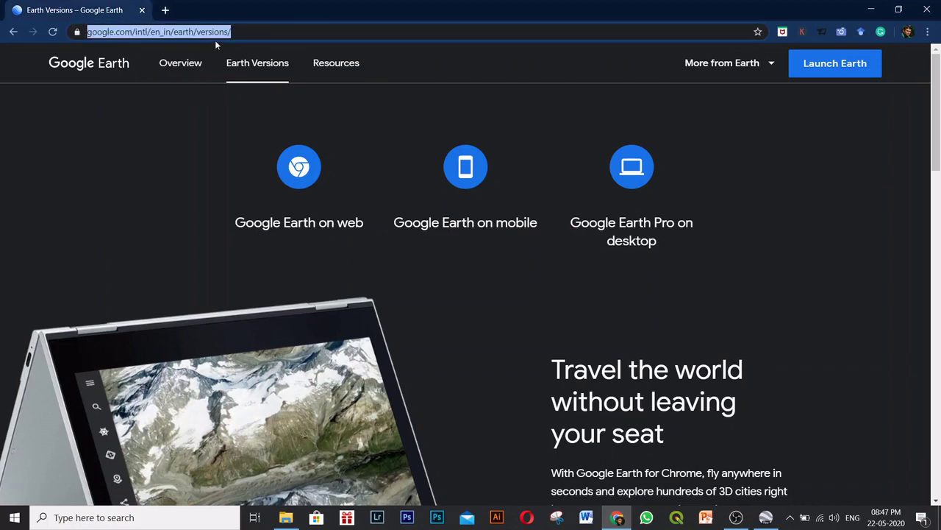
{"action": "type", "text": "google"}
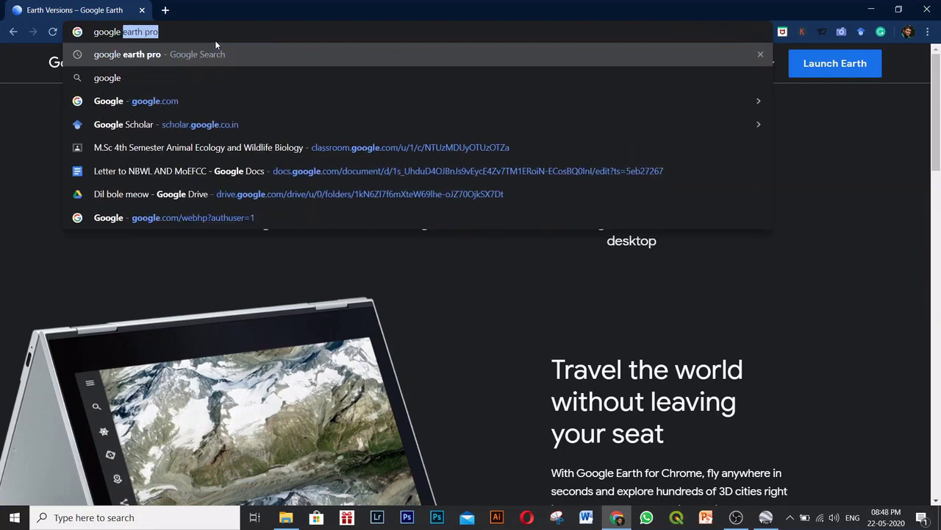
{"action": "key", "text": "Return"}
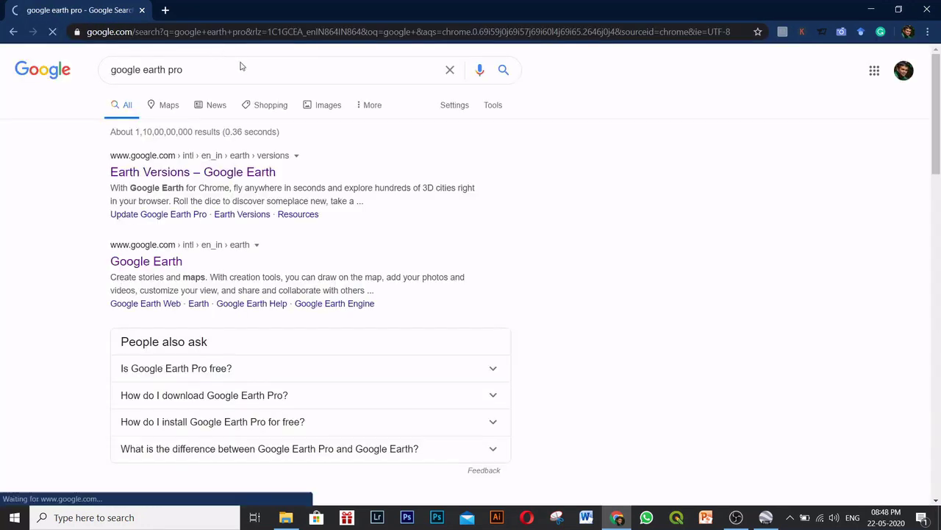
{"action": "left_click", "coordinate": [157, 182]}
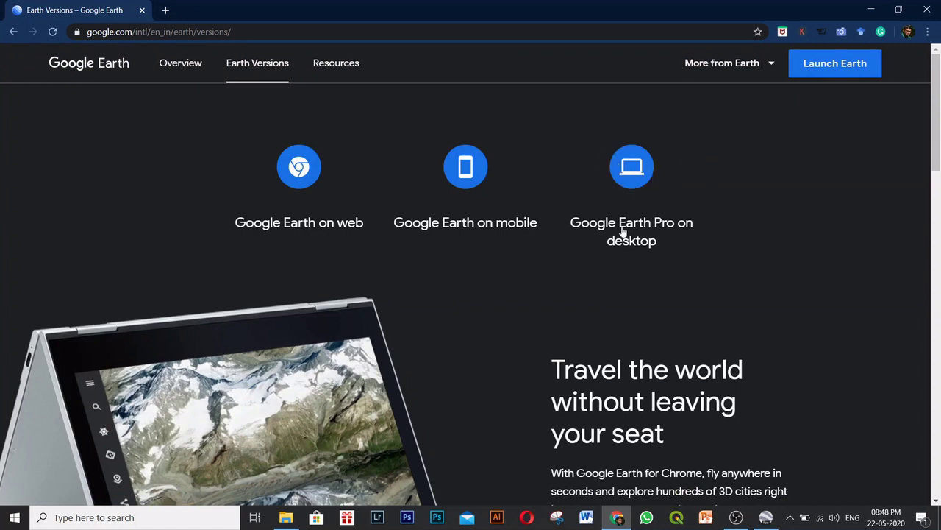
View the Google Earth Pro on desktop section of the page and minimize the browser.
{"action": "left_click", "coordinate": [653, 246]}
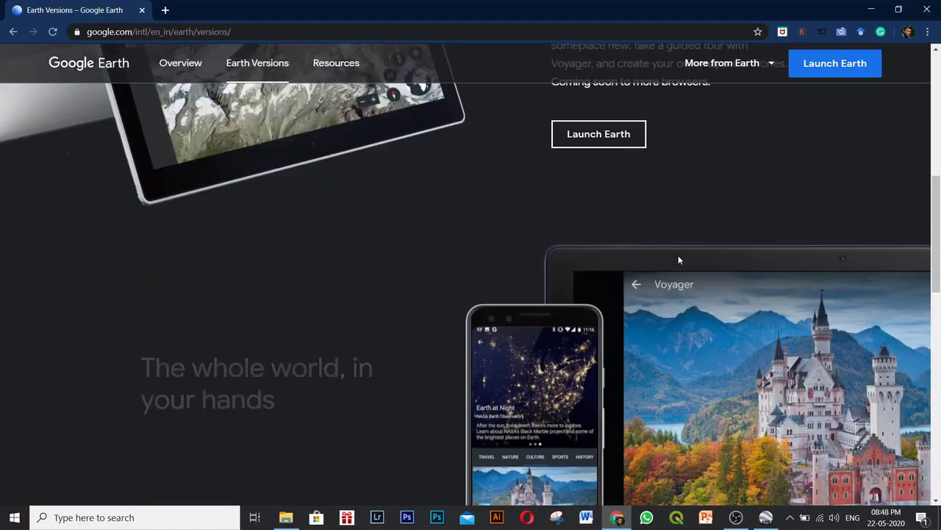
{"action": "scroll", "coordinate": [679, 258], "scroll_direction": "down", "scroll_amount": 2}
{"action": "scroll", "coordinate": [679, 258], "scroll_direction": "up", "scroll_amount": 5}
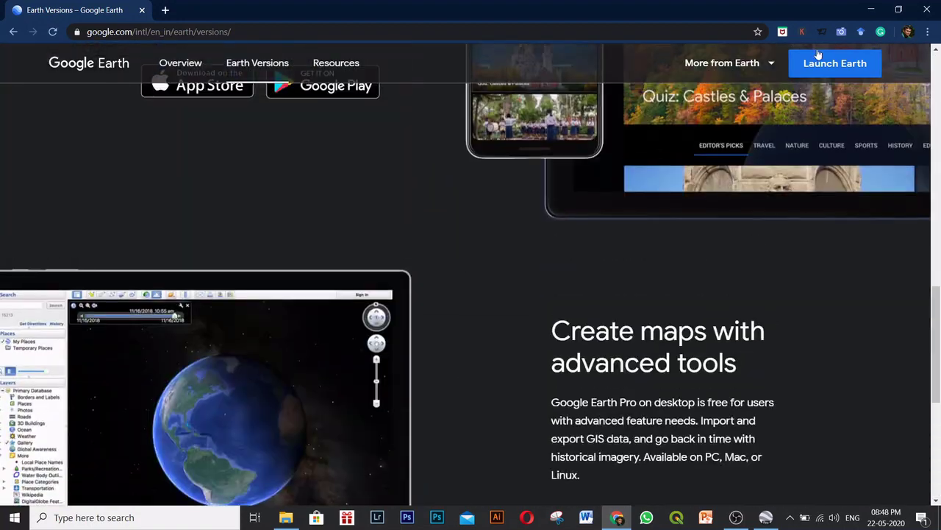
{"action": "left_click", "coordinate": [869, 9]}
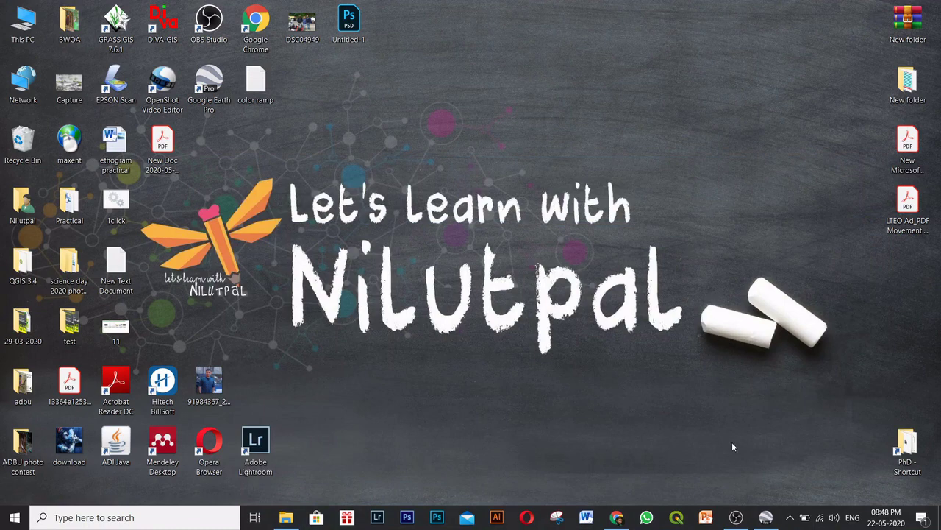
Switch to Google Earth Pro and rotate the globe toward East Asia and back to India.
{"action": "left_click", "coordinate": [765, 517]}
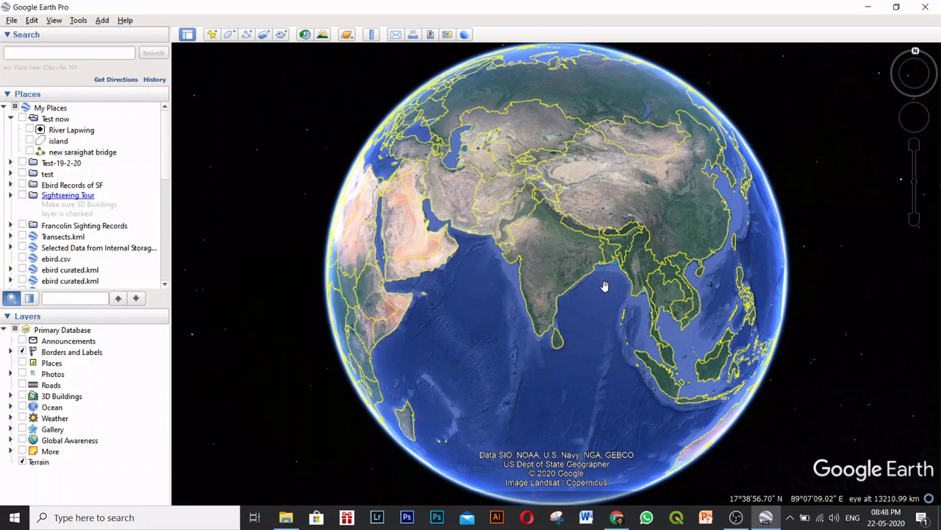
{"action": "left_click_drag", "start_coordinate": [640, 262], "coordinate": [528, 256]}
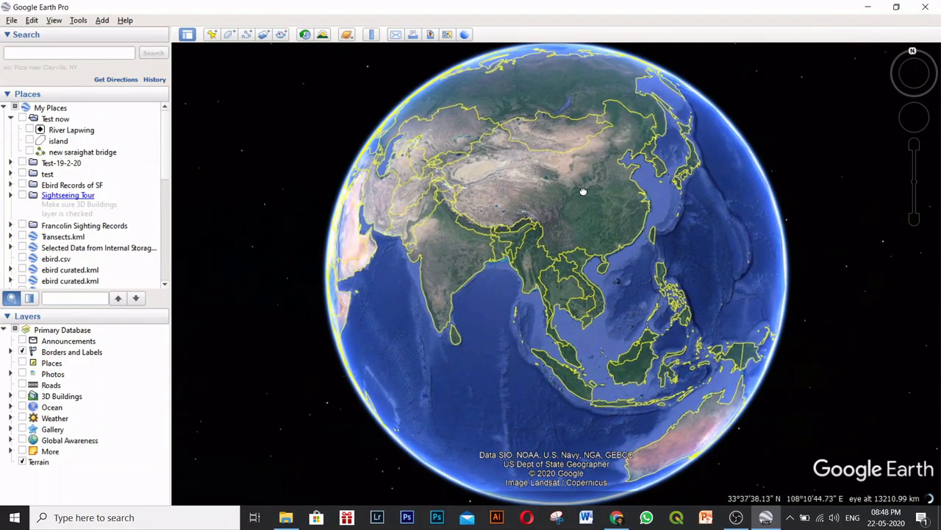
{"action": "left_click_drag", "start_coordinate": [583, 192], "coordinate": [687, 216]}
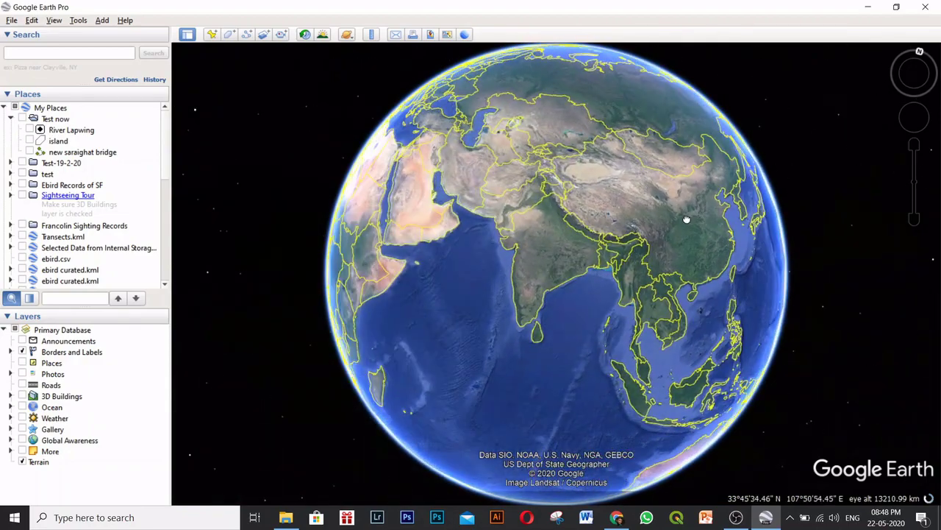
Zoom in and out over India to examine the country borders and labels at different altitudes.
{"action": "left_click", "coordinate": [915, 145]}
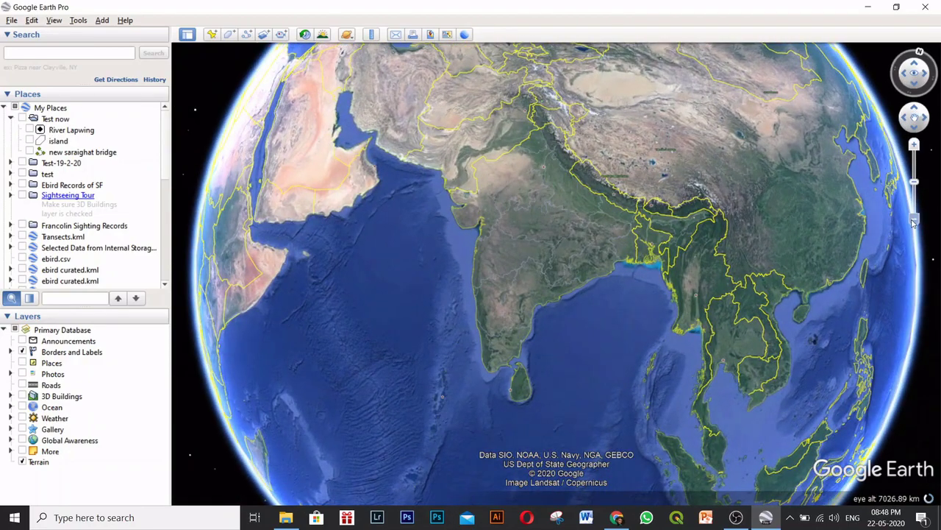
{"action": "left_click", "coordinate": [914, 221]}
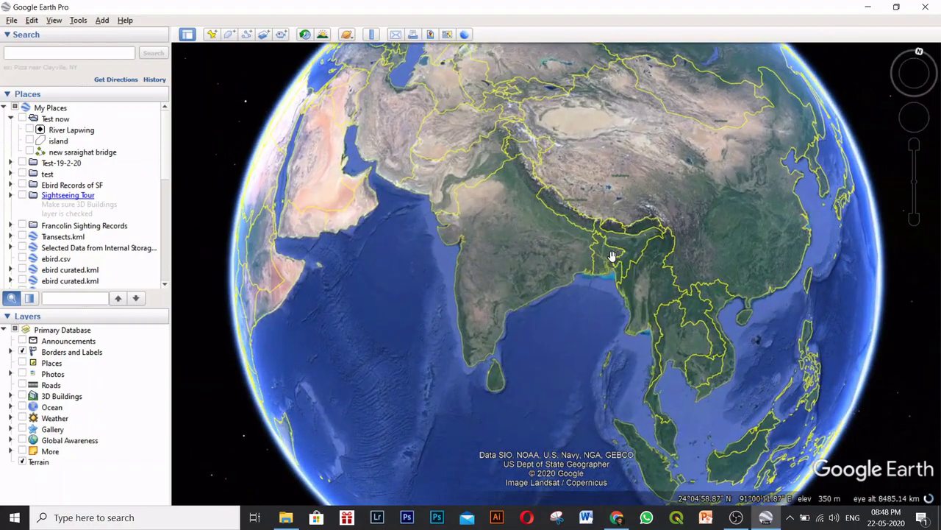
{"action": "scroll", "coordinate": [637, 236], "scroll_direction": "up", "scroll_amount": 3}
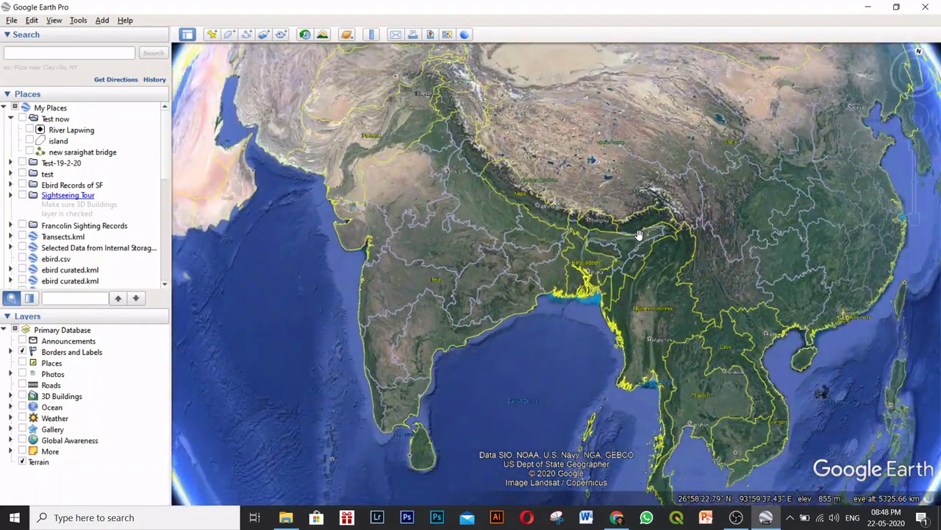
{"action": "scroll", "coordinate": [636, 235], "scroll_direction": "down", "scroll_amount": 4}
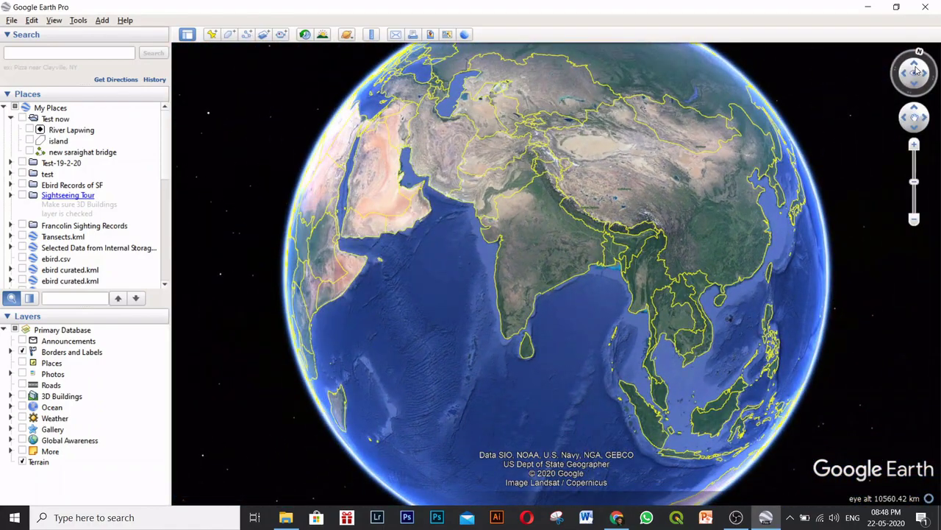
Look up, down and sideways around the globe with the Look navigation control.
{"action": "left_click", "coordinate": [917, 72]}
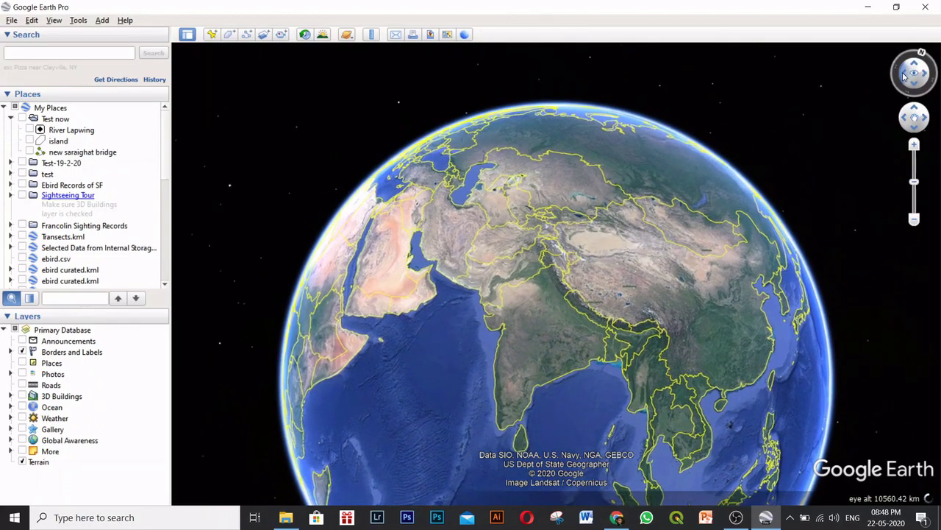
{"action": "left_click", "coordinate": [915, 88]}
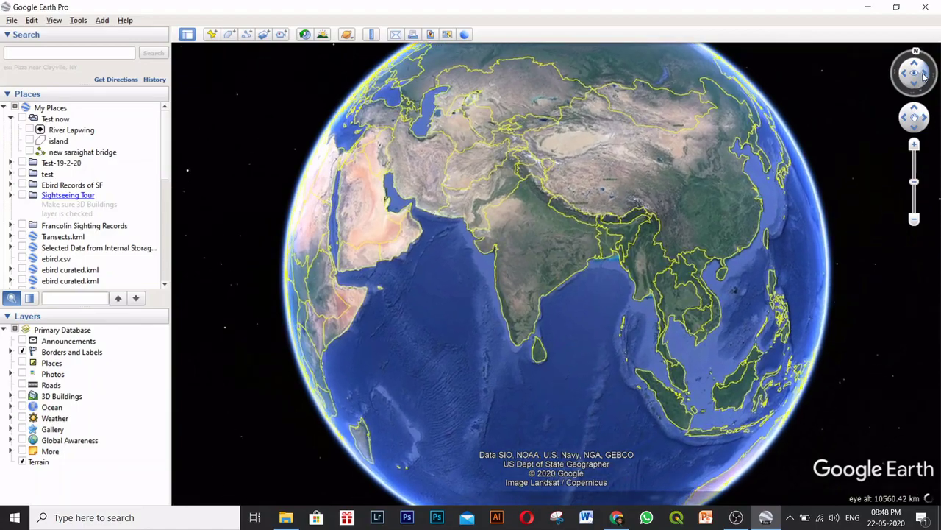
{"action": "left_click", "coordinate": [924, 76]}
Spin the globe across the Indian Ocean, Southeast Asia and Central Asia, and reset the view to north up.
{"action": "left_click_drag", "start_coordinate": [702, 305], "coordinate": [664, 105]}
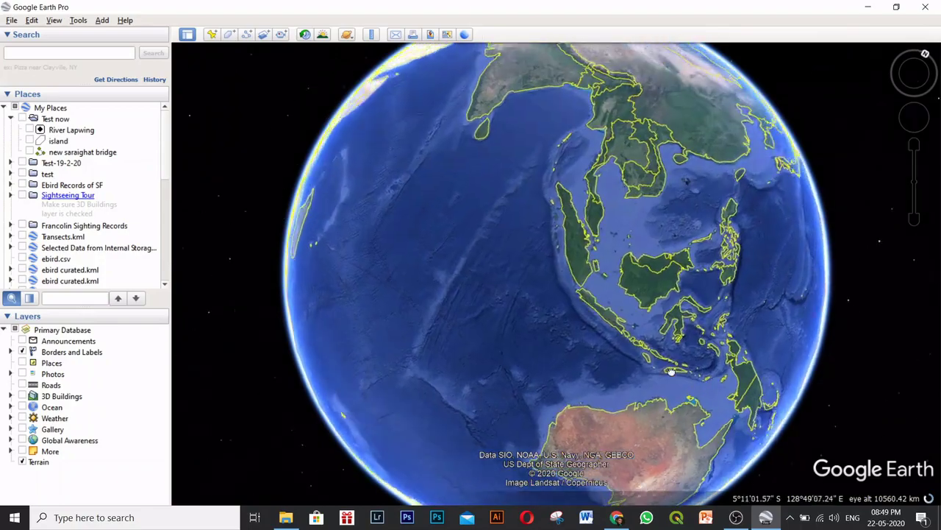
{"action": "left_click_drag", "start_coordinate": [671, 371], "coordinate": [484, 406]}
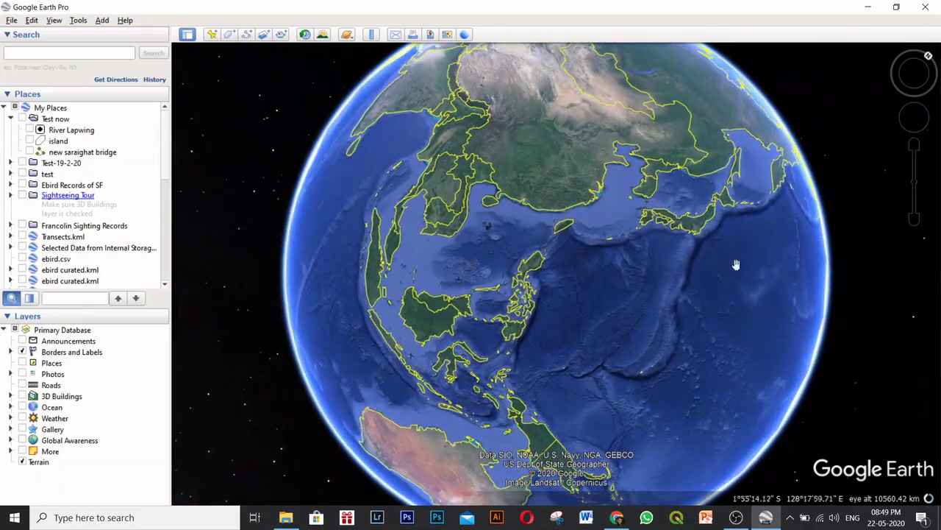
{"action": "left_click_drag", "start_coordinate": [748, 213], "coordinate": [753, 131]}
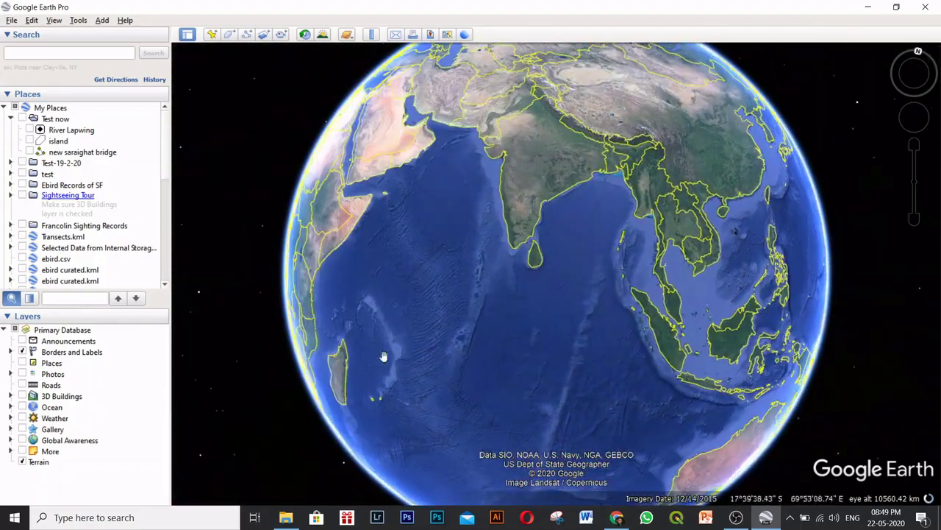
{"action": "left_click_drag", "start_coordinate": [384, 356], "coordinate": [513, 260]}
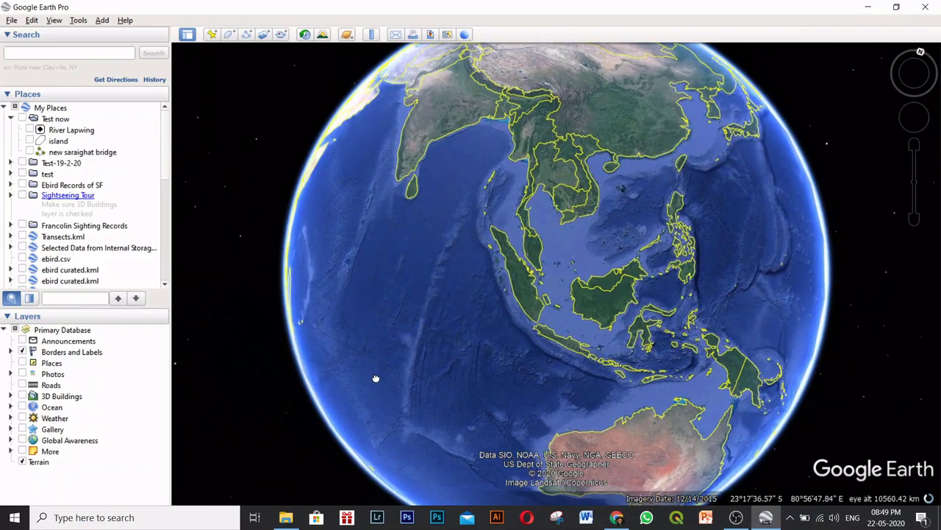
{"action": "left_click_drag", "start_coordinate": [375, 378], "coordinate": [489, 412]}
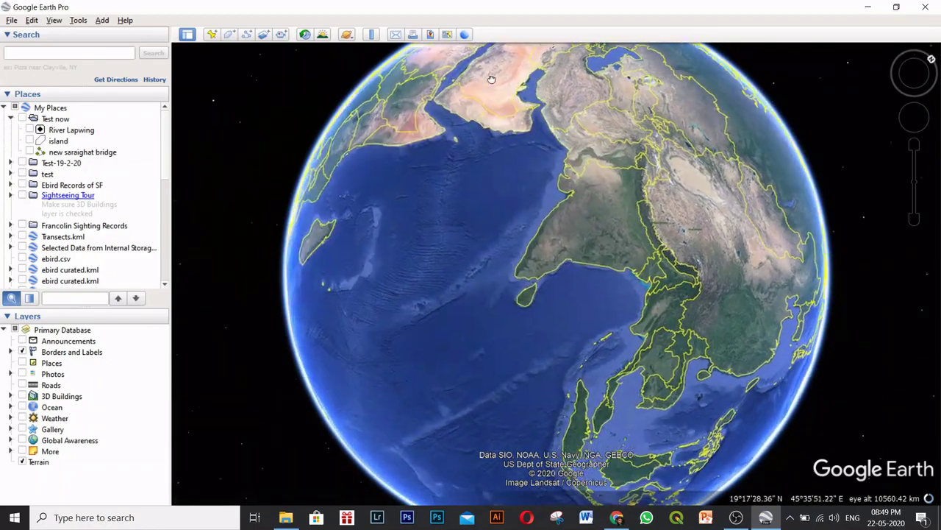
{"action": "left_click_drag", "start_coordinate": [757, 130], "coordinate": [659, 252]}
{"action": "left_click_drag", "start_coordinate": [393, 196], "coordinate": [550, 106]}
{"action": "left_click_drag", "start_coordinate": [686, 213], "coordinate": [647, 226]}
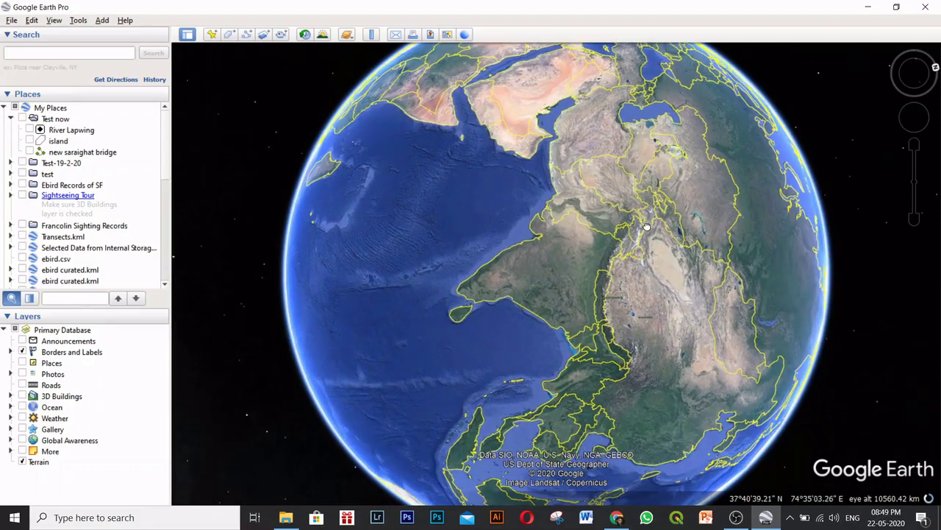
{"action": "left_click_drag", "start_coordinate": [607, 355], "coordinate": [602, 283]}
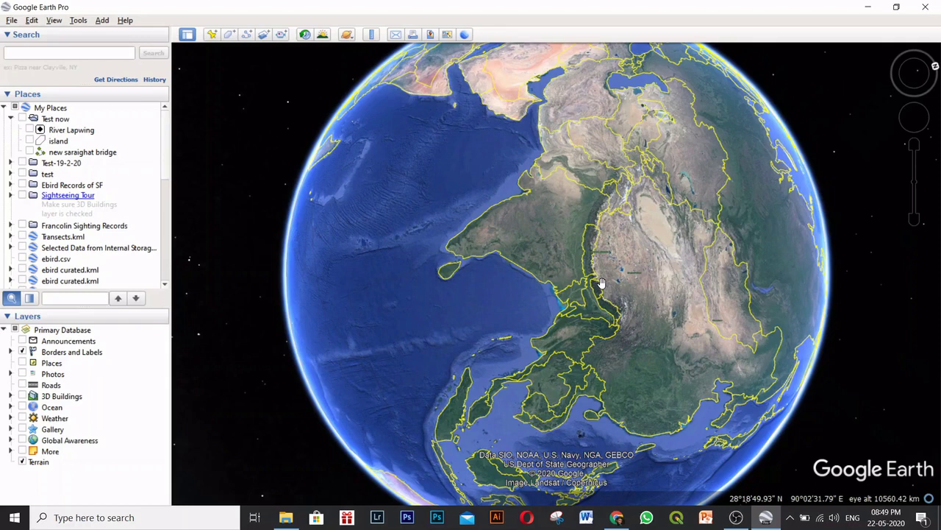
{"action": "key", "text": "n"}
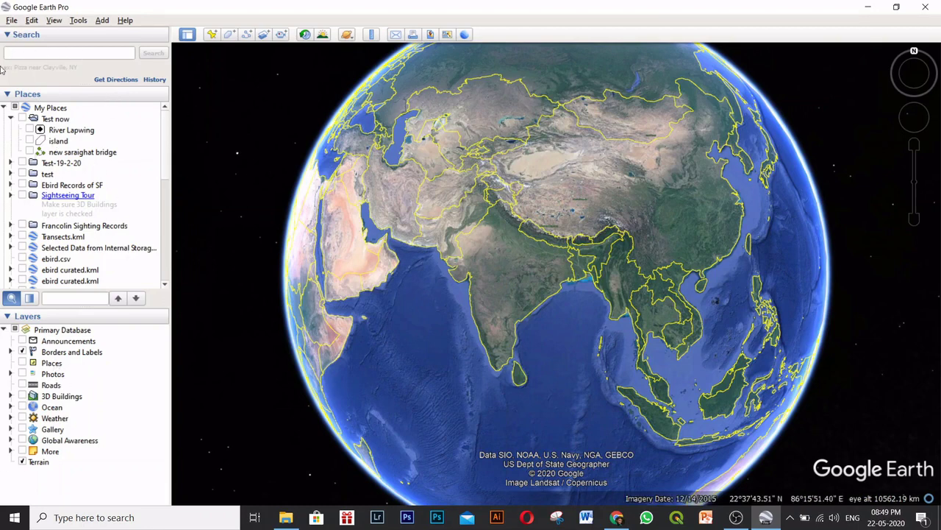
Search for the suggested place "Manas National Park, Gobardhana, Assam, India" and fly to it.
{"action": "left_click", "coordinate": [25, 52]}
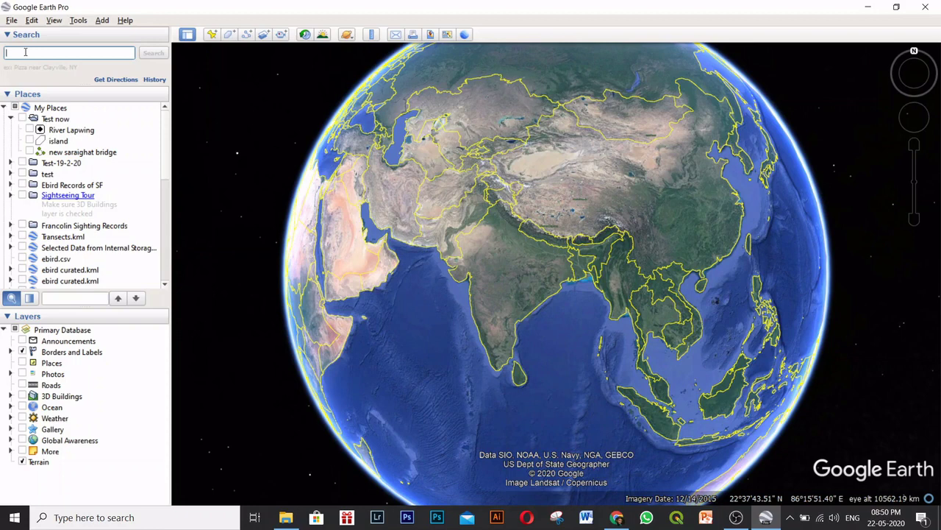
{"action": "type", "text": "Manas"}
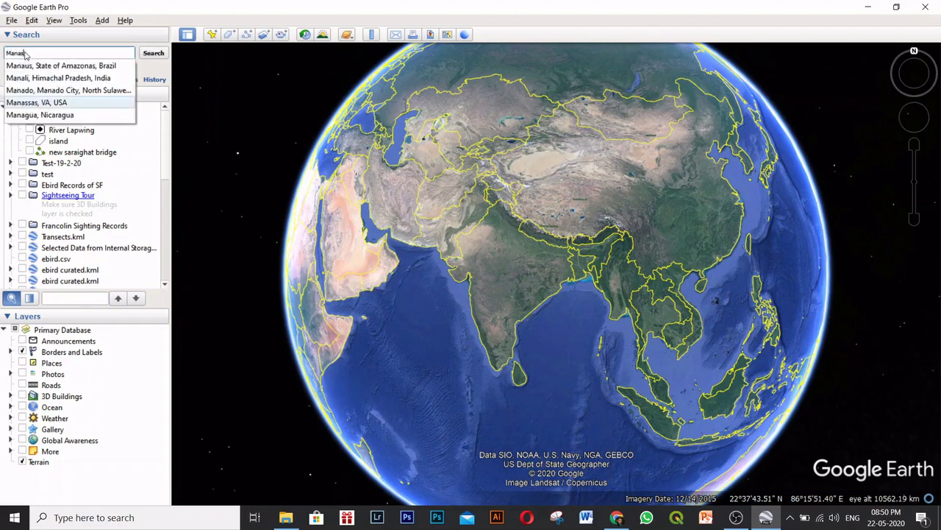
{"action": "type", "text": " Natio"}
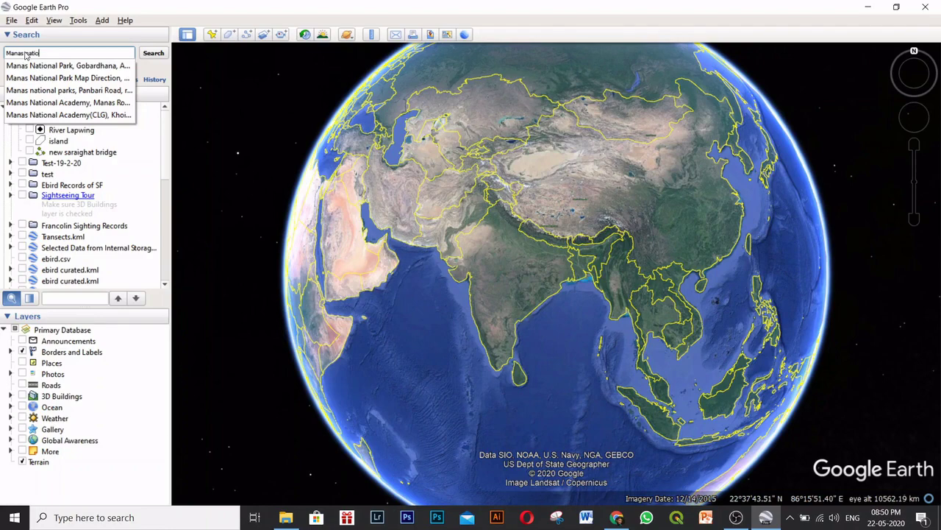
{"action": "left_click", "coordinate": [37, 66]}
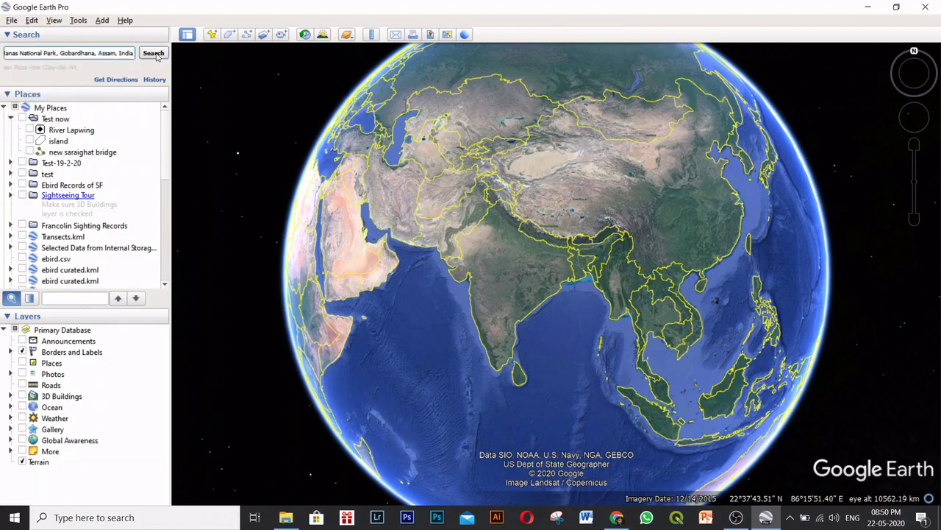
{"action": "left_click", "coordinate": [153, 54]}
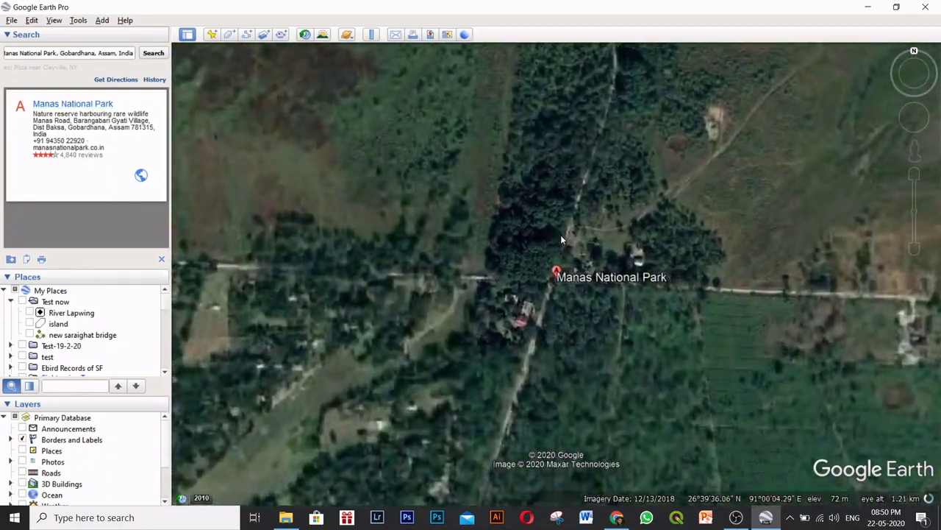
Close the Manas National Park information balloon and zoom out to examine the surrounding rivers, towns and border.
{"action": "scroll", "coordinate": [561, 234], "scroll_direction": "down", "scroll_amount": 3}
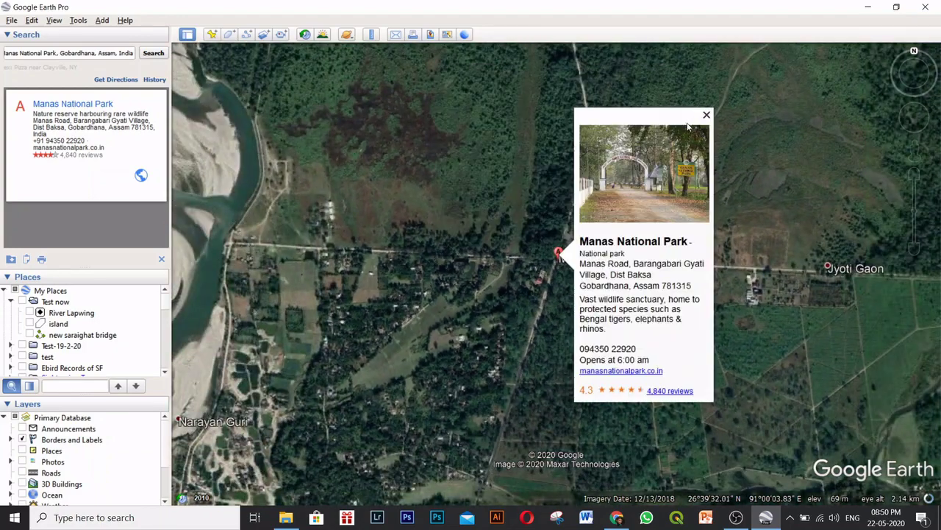
{"action": "left_click", "coordinate": [706, 116]}
{"action": "scroll", "coordinate": [553, 222], "scroll_direction": "down", "scroll_amount": 3}
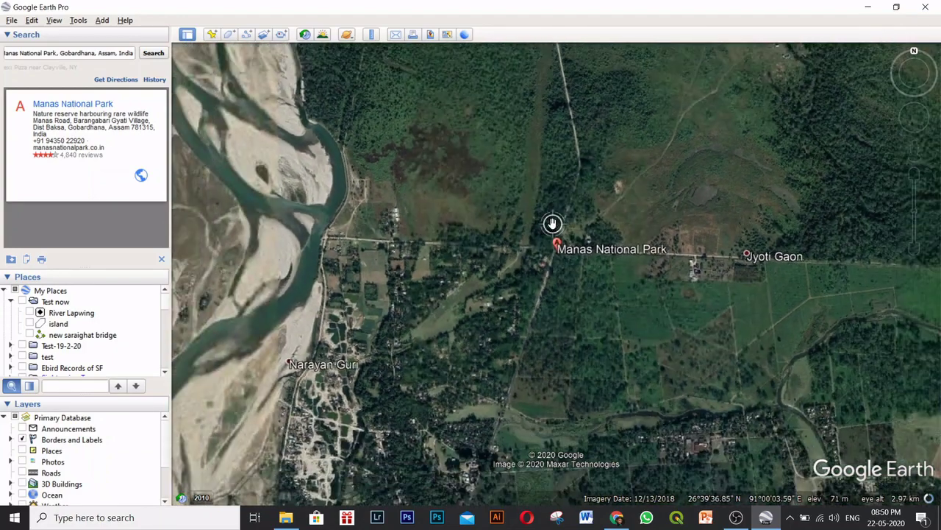
{"action": "scroll", "coordinate": [552, 222], "scroll_direction": "down", "scroll_amount": 3}
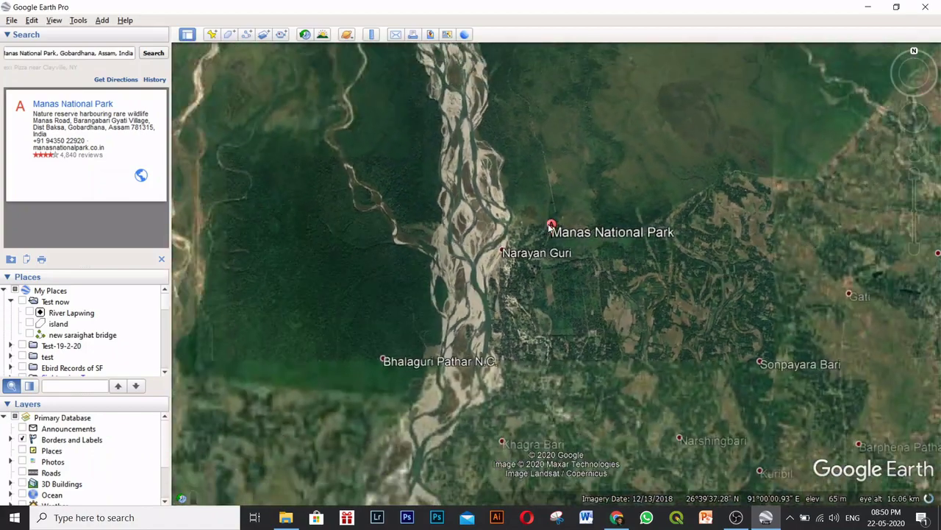
{"action": "scroll", "coordinate": [546, 223], "scroll_direction": "down", "scroll_amount": 2}
{"action": "scroll", "coordinate": [546, 222], "scroll_direction": "down", "scroll_amount": 4}
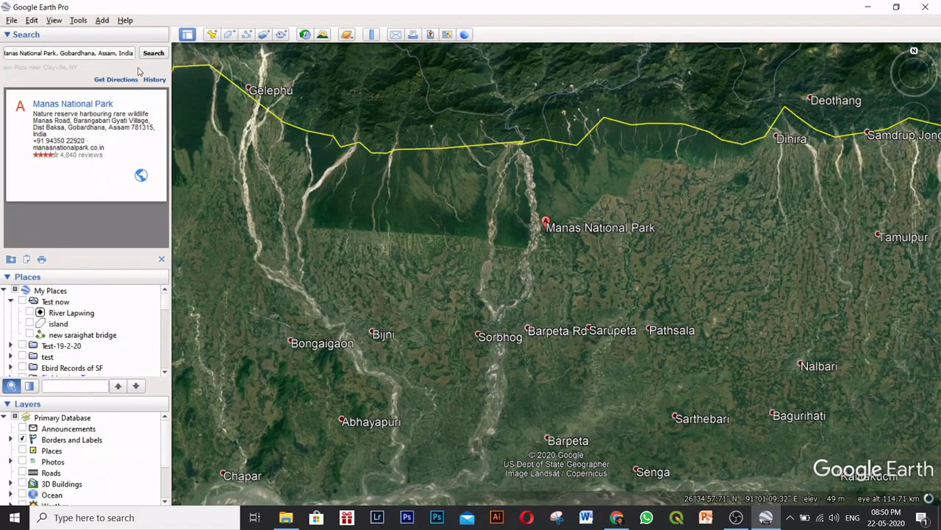
Switch to Chrome and open Google Maps in a new tab.
{"action": "left_click", "coordinate": [93, 52]}
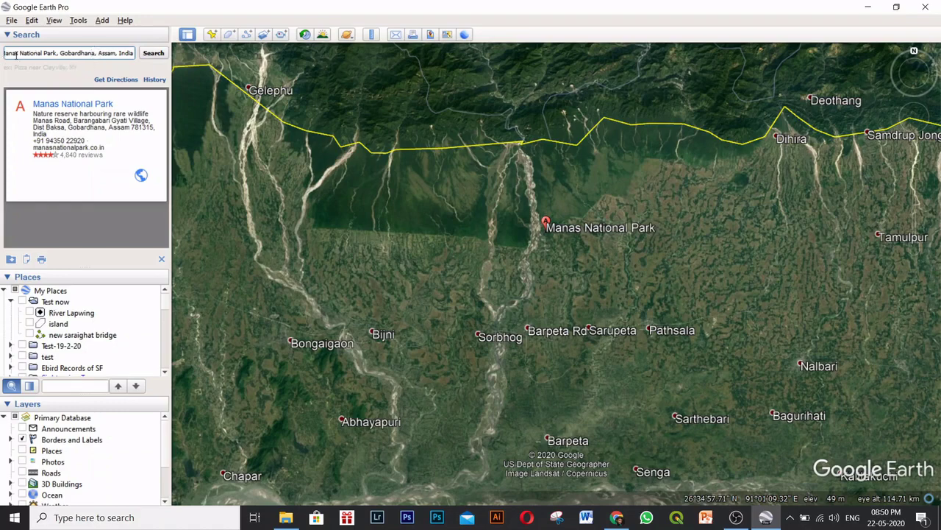
{"action": "left_click", "coordinate": [616, 517]}
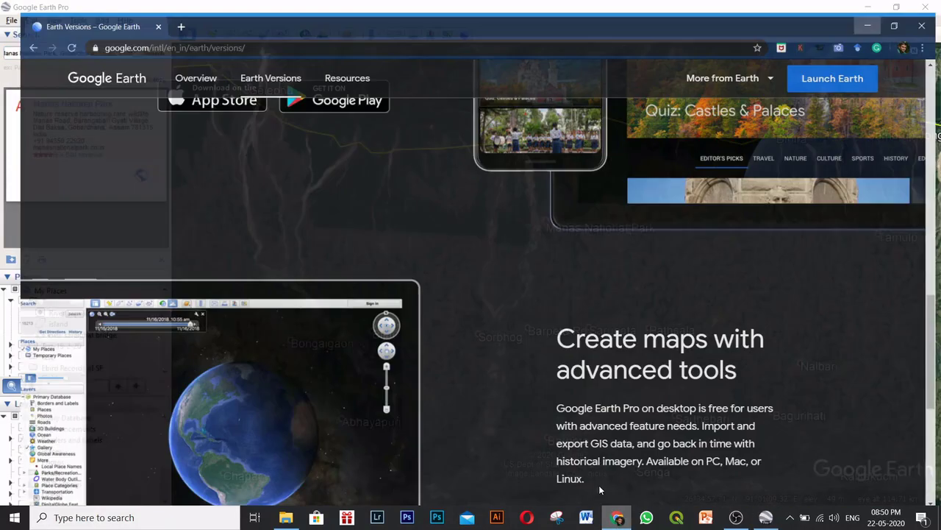
{"action": "left_click", "coordinate": [165, 10]}
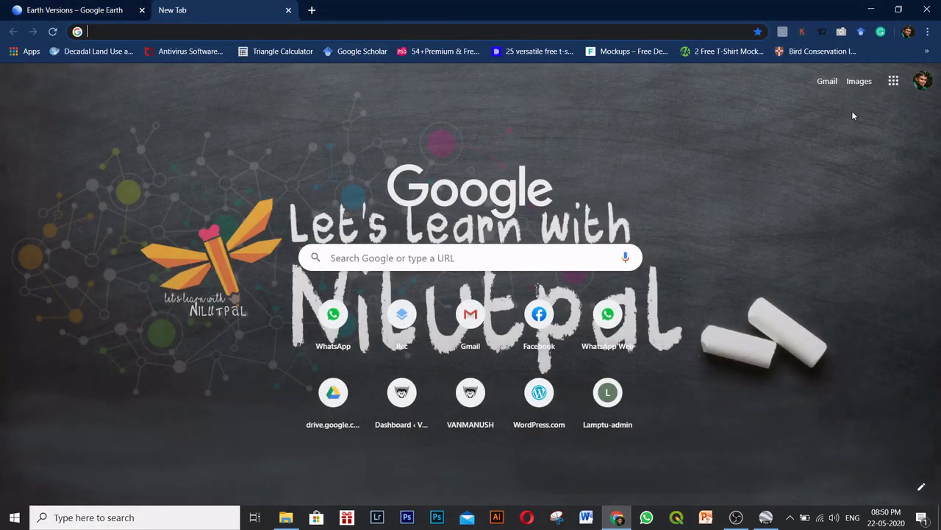
{"action": "left_click", "coordinate": [894, 81]}
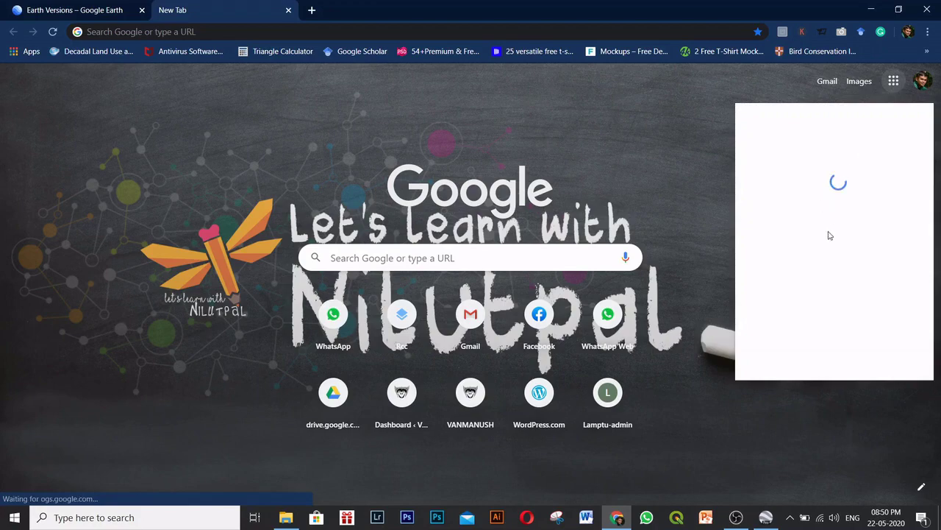
{"action": "left_click", "coordinate": [783, 224]}
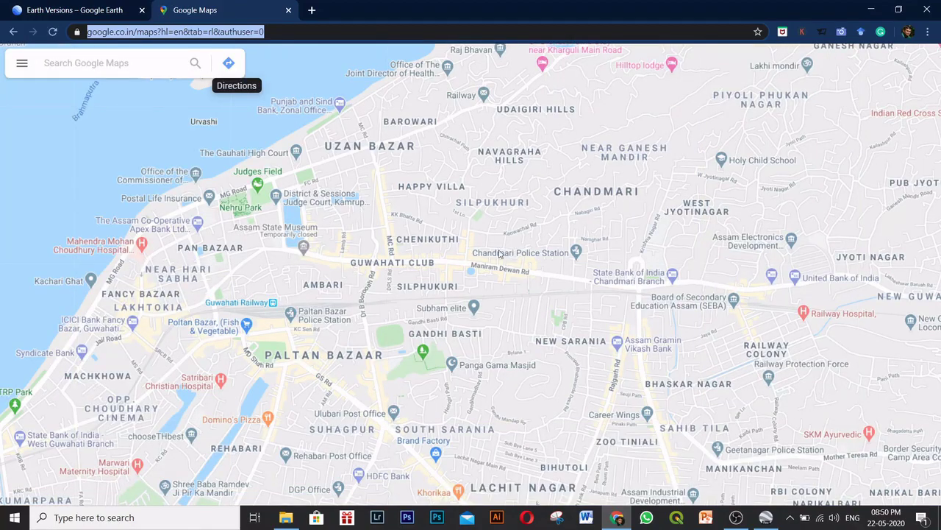
Search Google Maps for "Vanmanush", choose the suggested Guwahati shop and zoom in closely on its marker.
{"action": "left_click", "coordinate": [125, 61]}
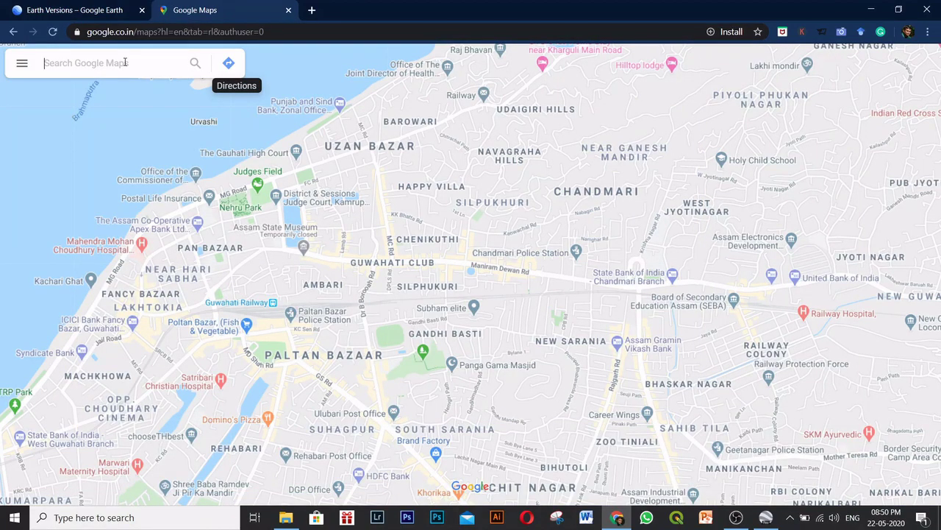
{"action": "type", "text": "Vanmanush"}
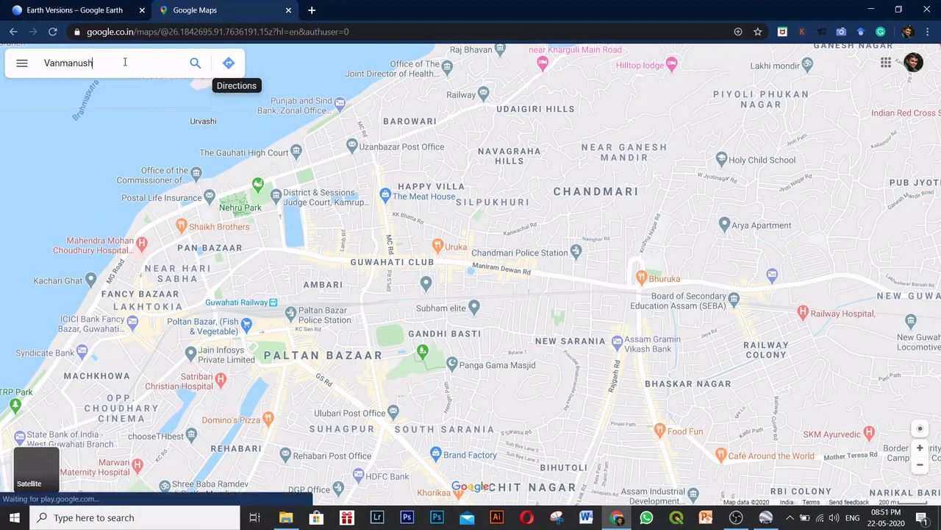
{"action": "left_click", "coordinate": [90, 97]}
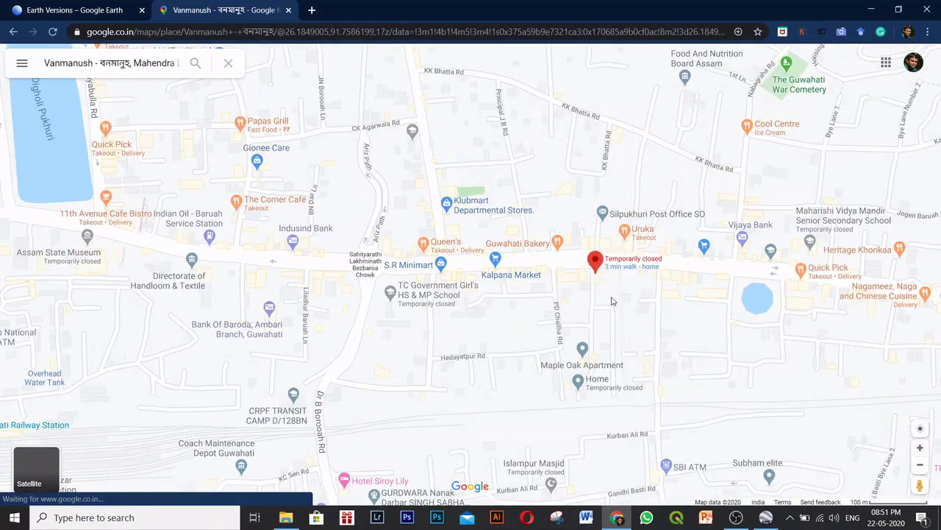
{"action": "scroll", "coordinate": [571, 274], "scroll_direction": "up", "scroll_amount": 3}
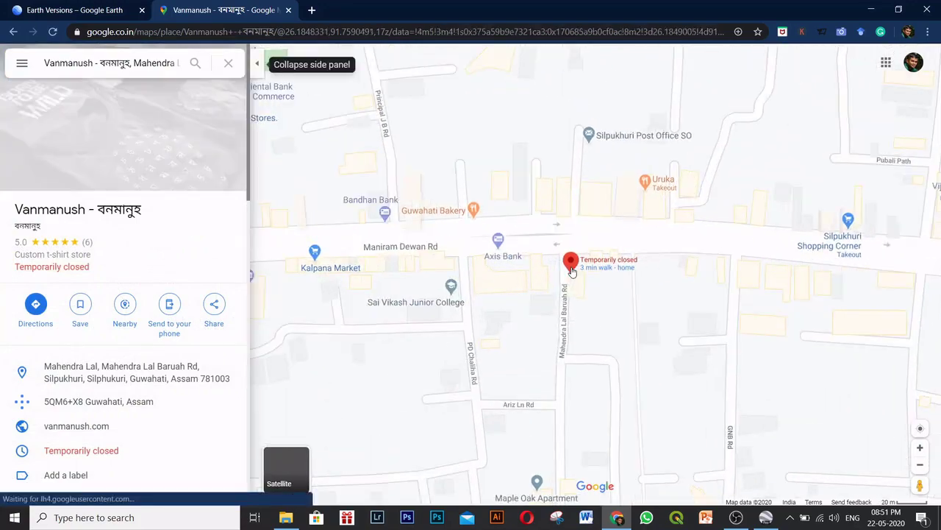
{"action": "scroll", "coordinate": [571, 271], "scroll_direction": "up", "scroll_amount": 4}
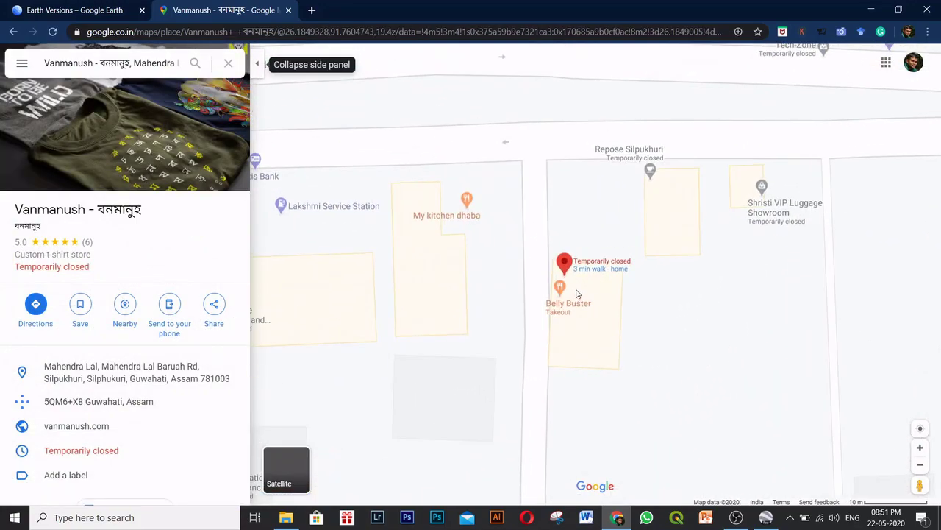
{"action": "scroll", "coordinate": [572, 282], "scroll_direction": "up", "scroll_amount": 2}
{"action": "mouse_move", "coordinate": [572, 285]}
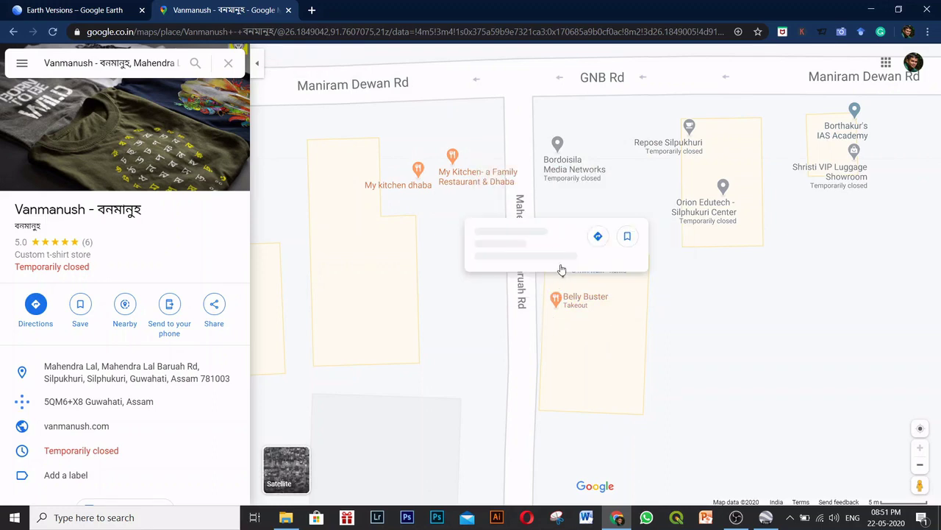
Look up what is located just beside the Vanmanush marker and open the coordinates of that point.
{"action": "right_click", "coordinate": [553, 283]}
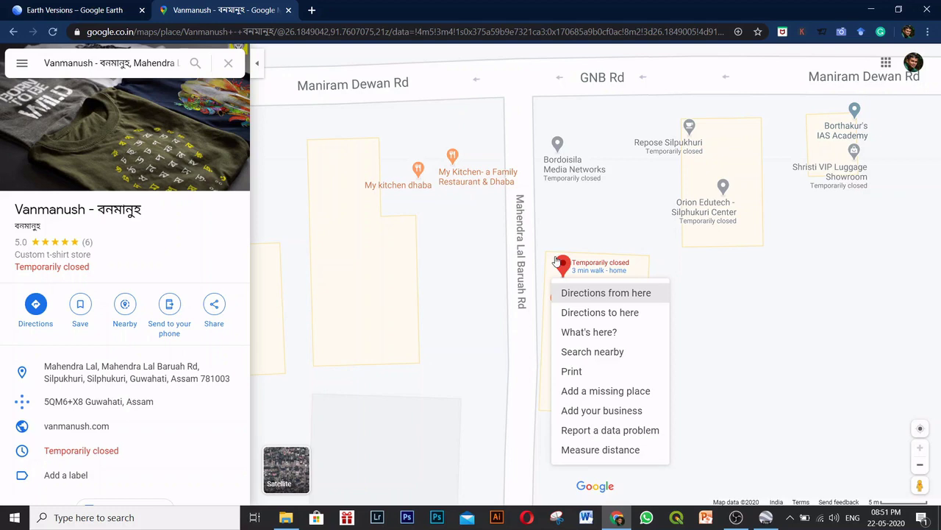
{"action": "left_click", "coordinate": [554, 278]}
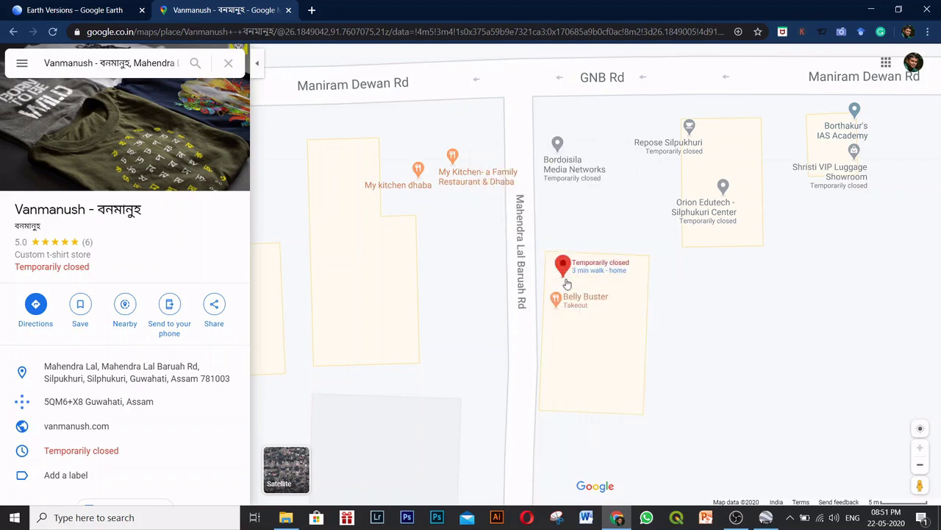
{"action": "left_click", "coordinate": [567, 284]}
{"action": "right_click", "coordinate": [567, 283]}
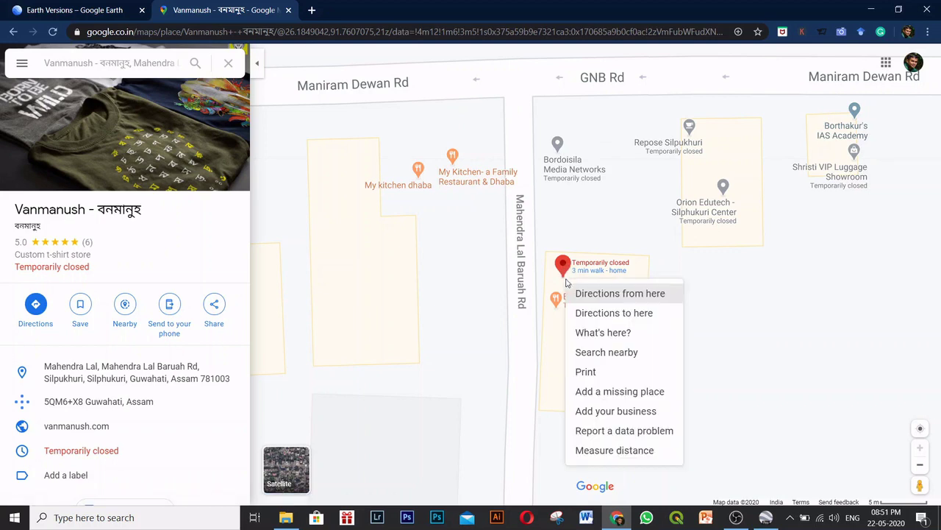
{"action": "left_click", "coordinate": [586, 333]}
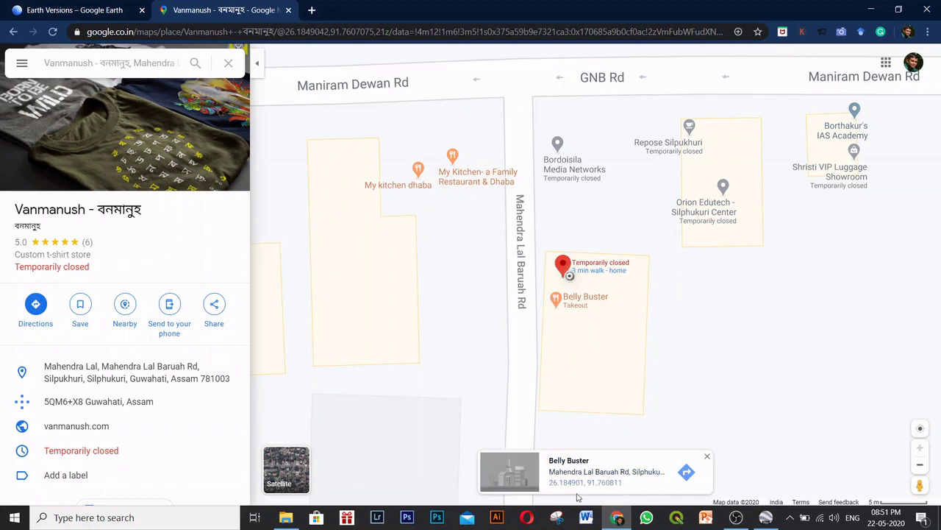
{"action": "left_click", "coordinate": [554, 487]}
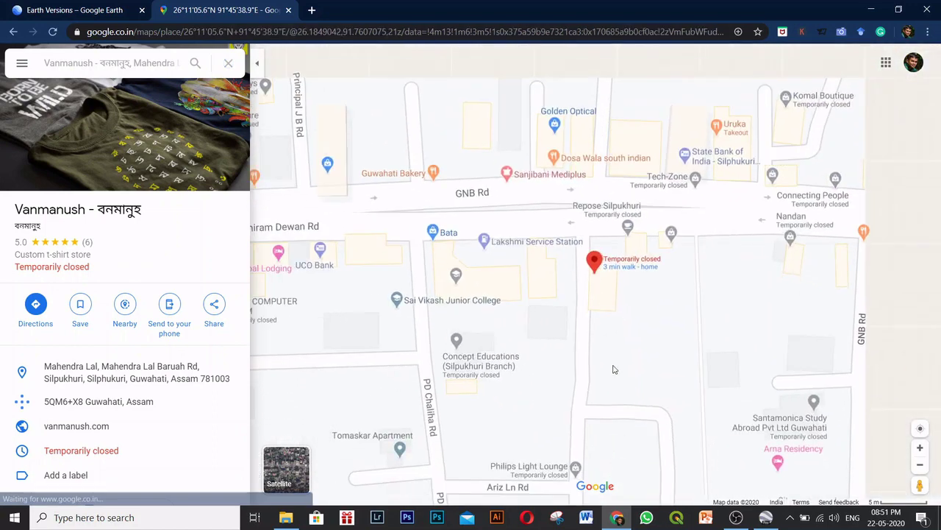
Query another point slightly below the new marker and open its coordinates.
{"action": "right_click", "coordinate": [578, 278]}
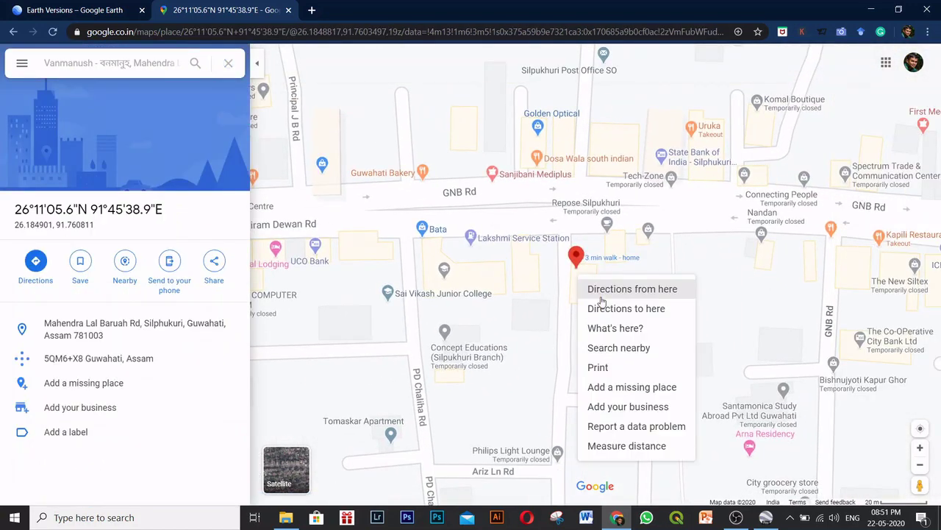
{"action": "left_click", "coordinate": [613, 335]}
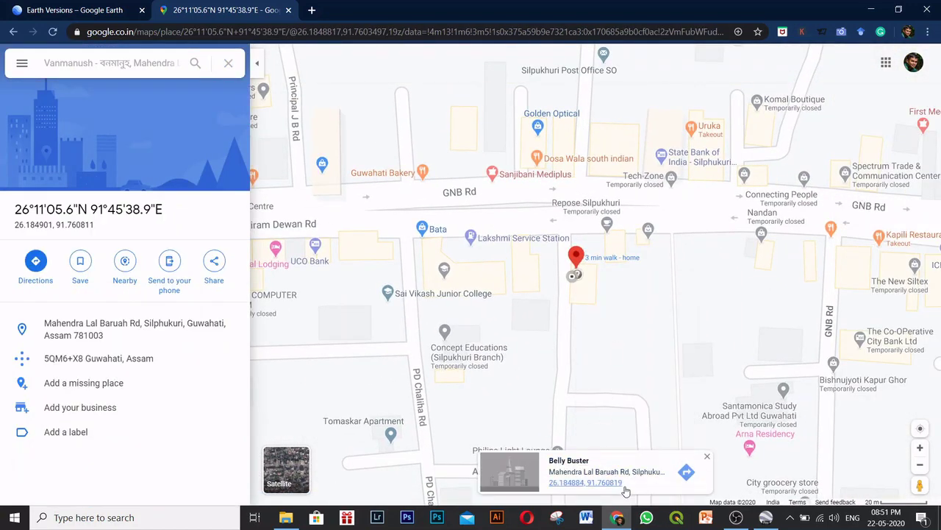
{"action": "left_click", "coordinate": [631, 484]}
Query the point south of the marker's building and copy the address and coordinates from its place card.
{"action": "right_click", "coordinate": [581, 311]}
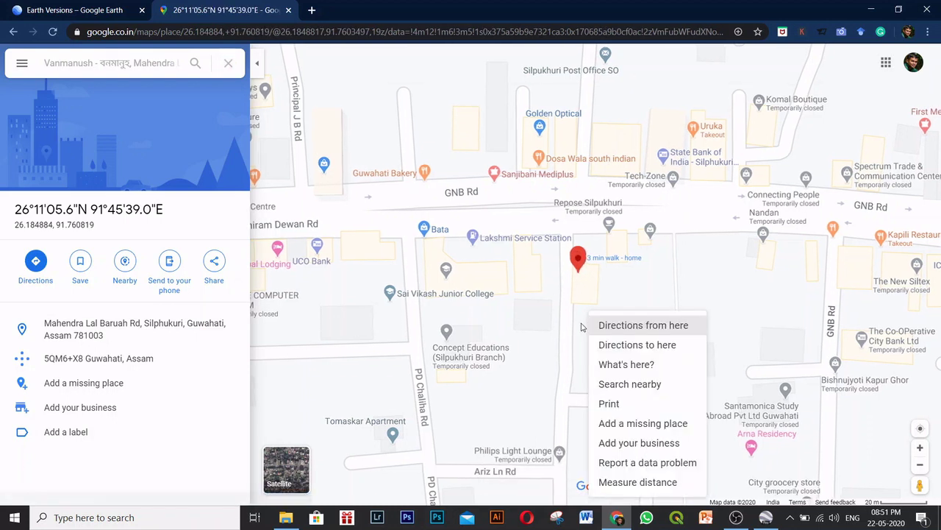
{"action": "left_click", "coordinate": [630, 363]}
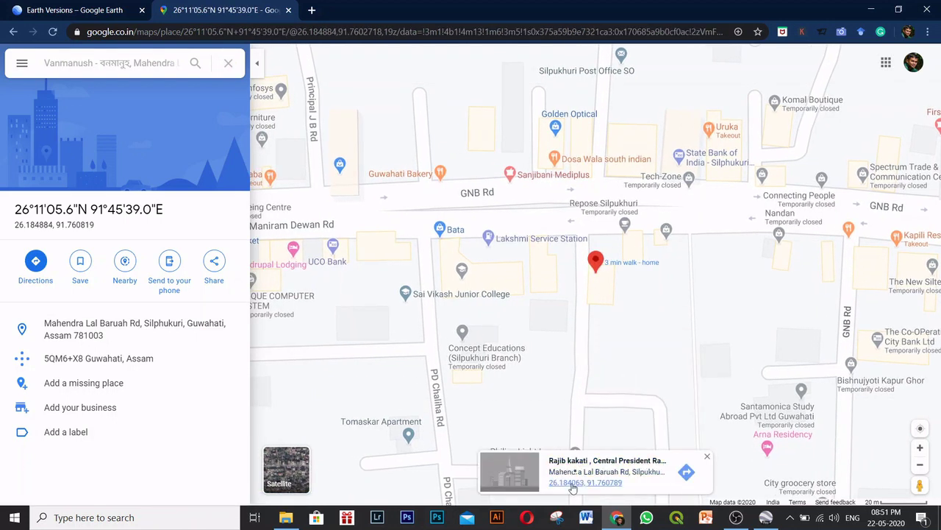
{"action": "right_click", "coordinate": [573, 485]}
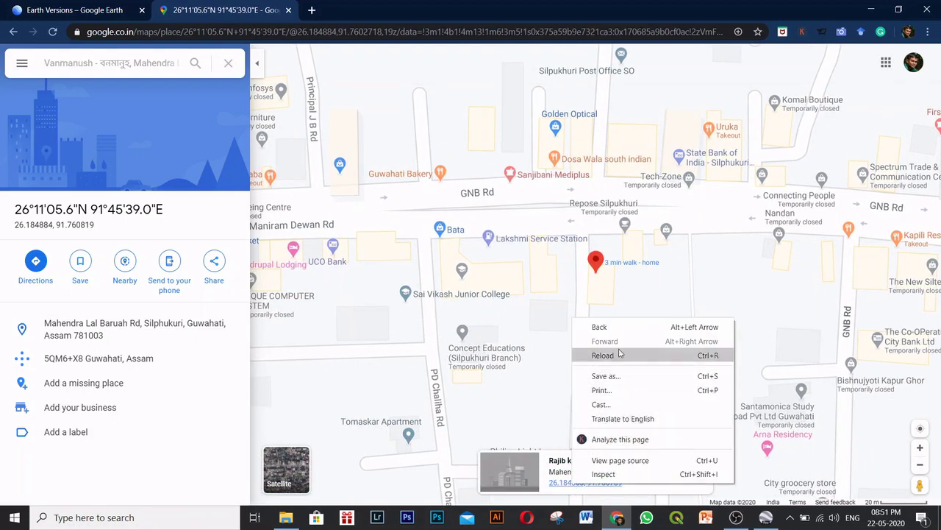
{"action": "left_click", "coordinate": [650, 485]}
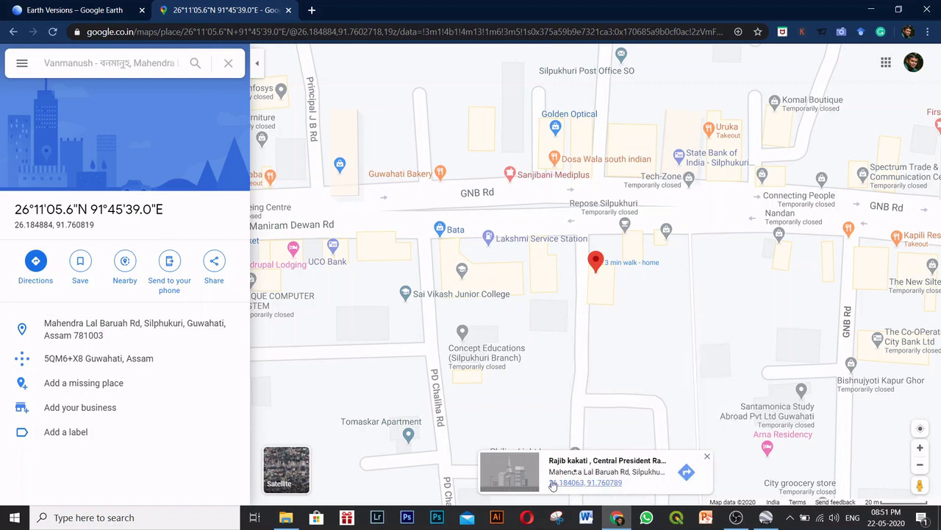
{"action": "left_click_drag", "start_coordinate": [548, 472], "coordinate": [630, 491]}
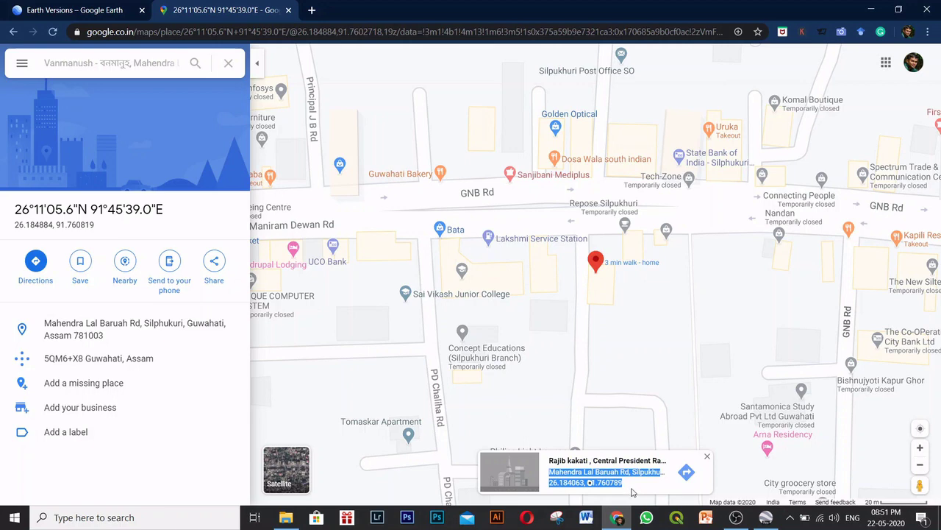
Switch to Google Earth Pro and replace the Manas National Park search text with the copied address and coordinates.
{"action": "left_click", "coordinate": [765, 517]}
{"action": "triple_click", "coordinate": [120, 56]}
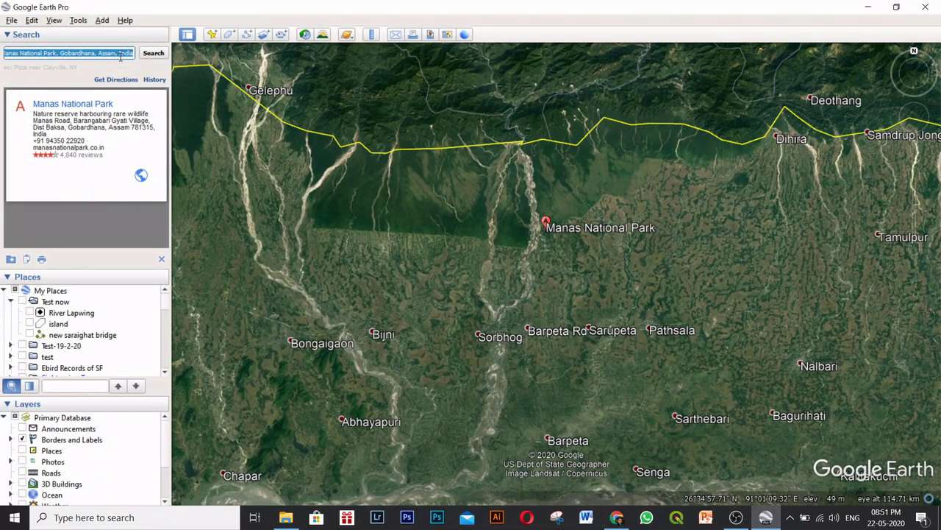
{"action": "key", "text": "ctrl+v"}
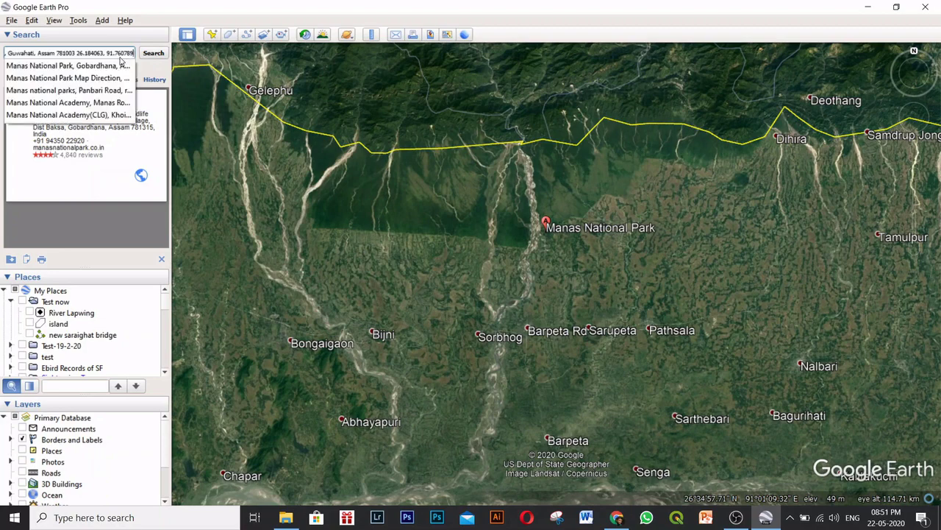
Remove the address from the search text, leaving only 26.184063, 91.760789, and search for those coordinates.
{"action": "left_click", "coordinate": [78, 55]}
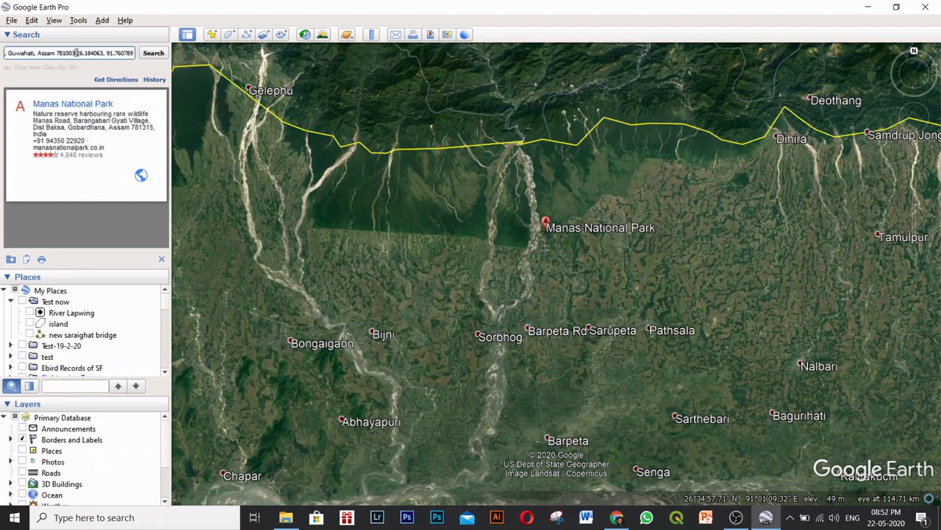
{"action": "left_click_drag", "start_coordinate": [76, 52], "coordinate": [2, 48]}
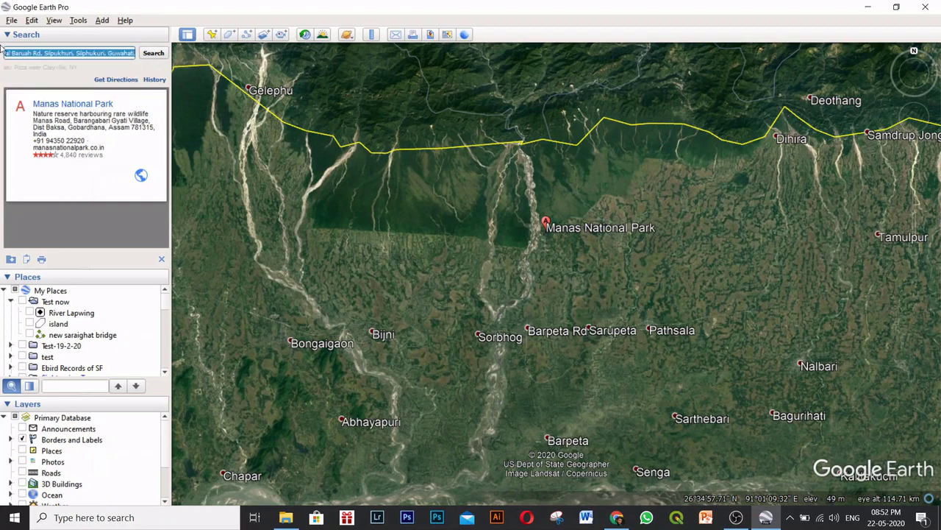
{"action": "key", "text": "BackSpace"}
{"action": "key", "text": "BackSpace"}
{"action": "key", "text": "BackSpace"}
{"action": "key", "text": "BackSpace"}
{"action": "key", "text": "BackSpace"}
{"action": "key", "text": "BackSpace"}
{"action": "key", "text": "BackSpace"}
{"action": "key", "text": "BackSpace"}
{"action": "key", "text": "BackSpace"}
{"action": "key", "text": "BackSpace"}
{"action": "key", "text": "BackSpace"}
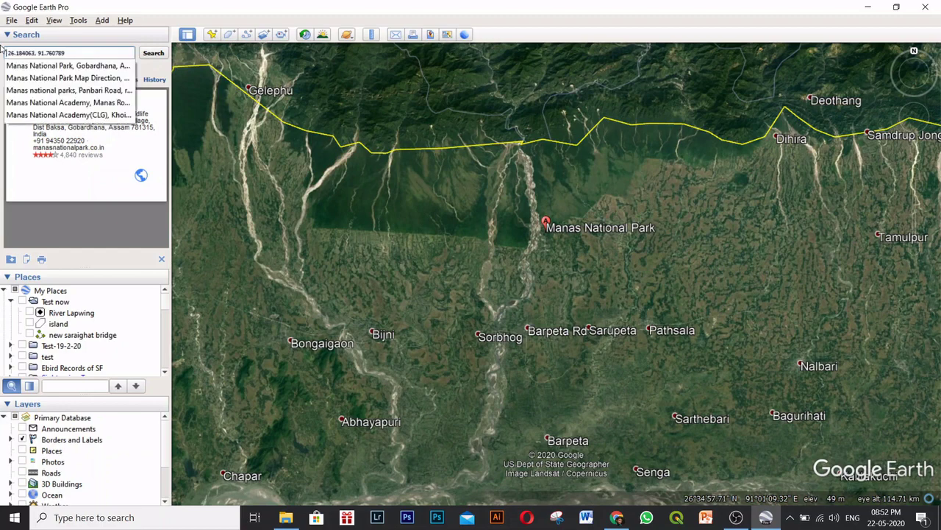
{"action": "left_click", "coordinate": [159, 56]}
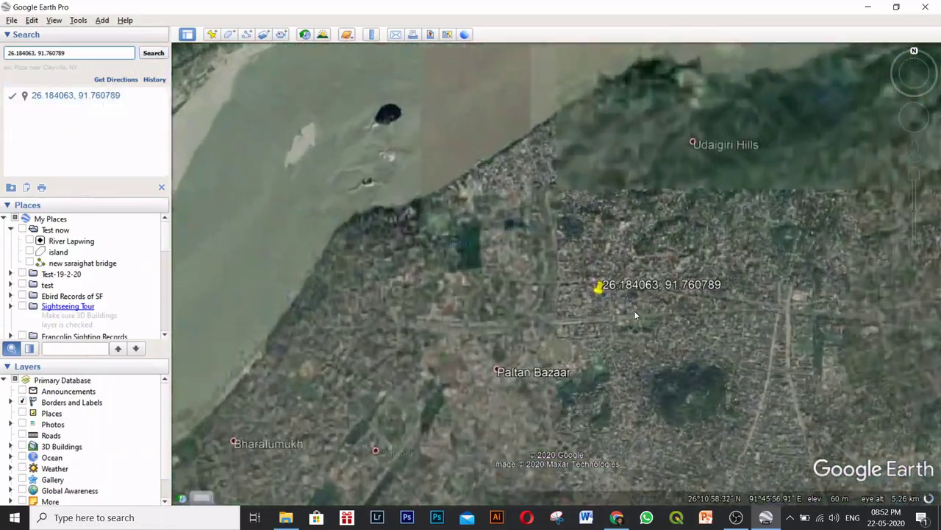
Zoom out to view the area around the coordinate pin and clear the search results.
{"action": "scroll", "coordinate": [556, 293], "scroll_direction": "down", "scroll_amount": 2}
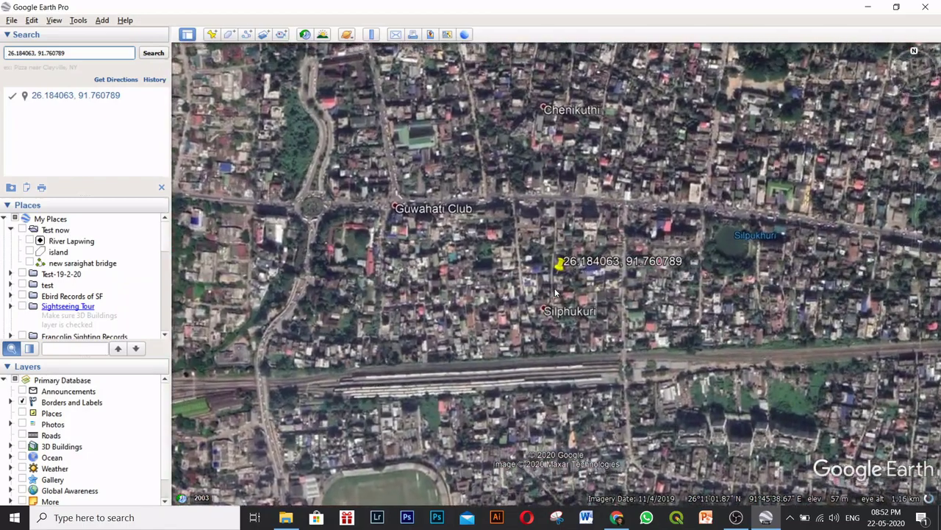
{"action": "scroll", "coordinate": [556, 293], "scroll_direction": "down", "scroll_amount": 2}
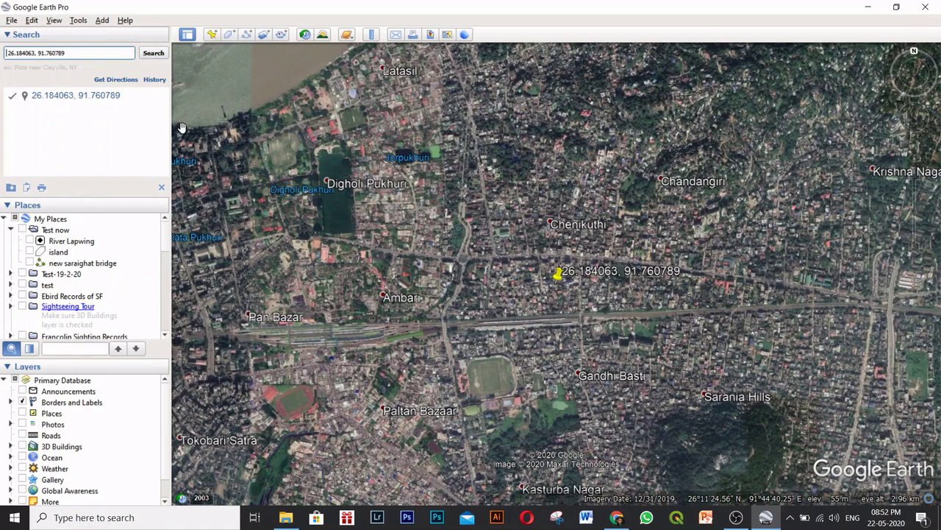
{"action": "left_click", "coordinate": [162, 186]}
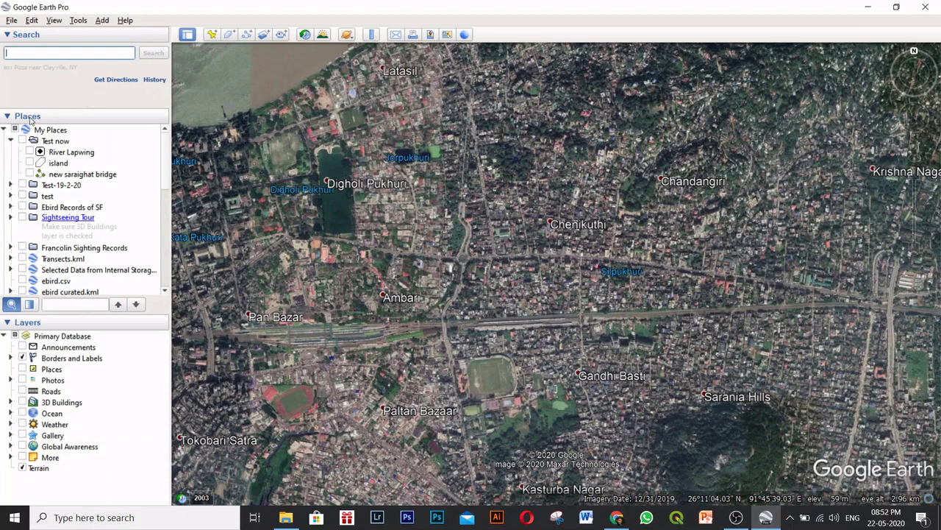
Look through the saved folders and KML files under Places and select the My Places folder.
{"action": "scroll", "coordinate": [75, 154], "scroll_direction": "down", "scroll_amount": 10}
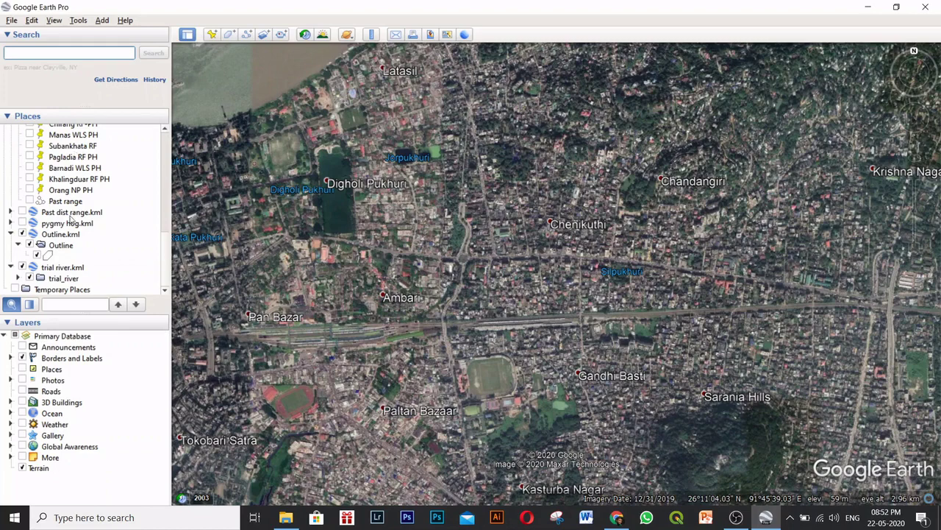
{"action": "scroll", "coordinate": [70, 218], "scroll_direction": "up", "scroll_amount": 10}
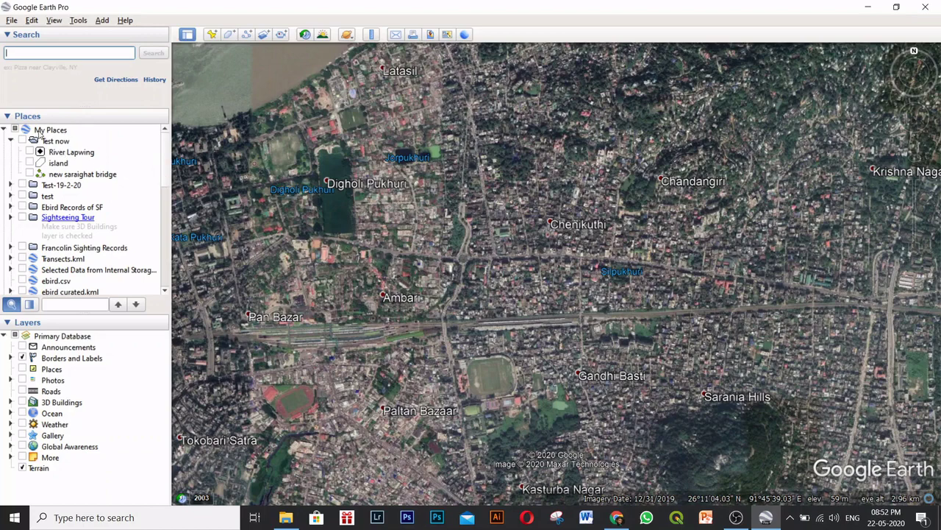
{"action": "left_click", "coordinate": [58, 133]}
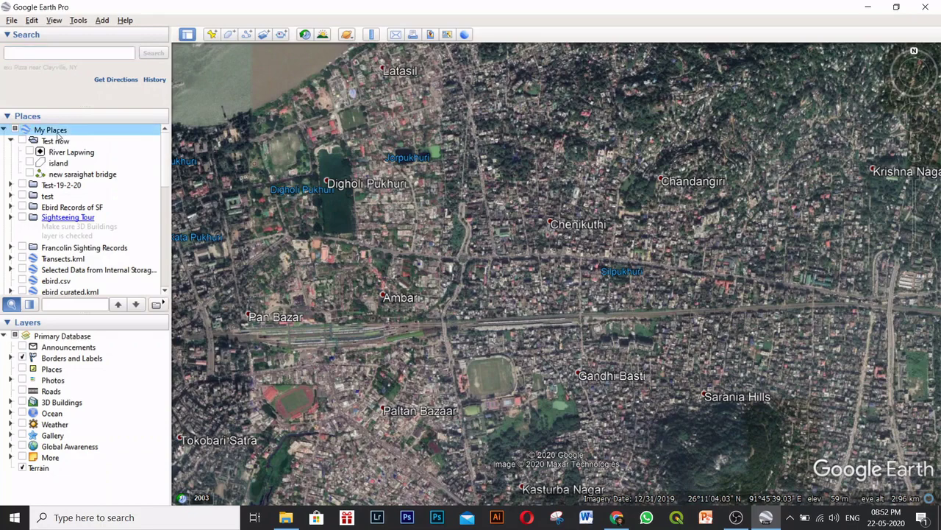
Add a new folder named 22-05-2020 to My Places.
{"action": "right_click", "coordinate": [58, 133]}
{"action": "mouse_move", "coordinate": [113, 139]}
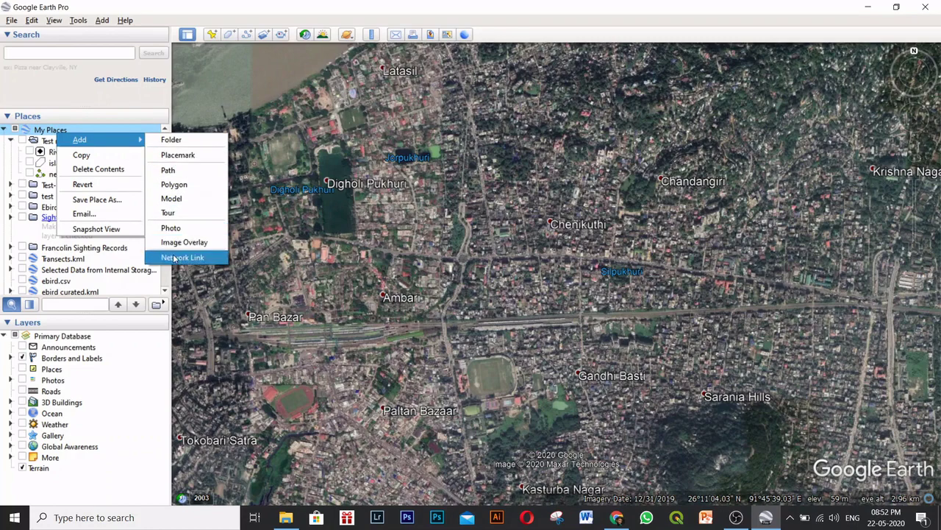
{"action": "left_click", "coordinate": [171, 141]}
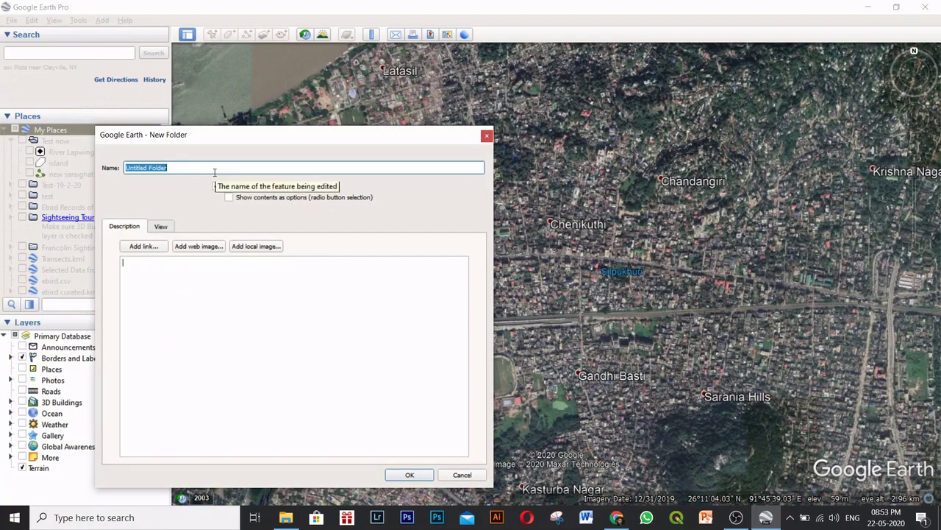
{"action": "type", "text": "22-05-2020"}
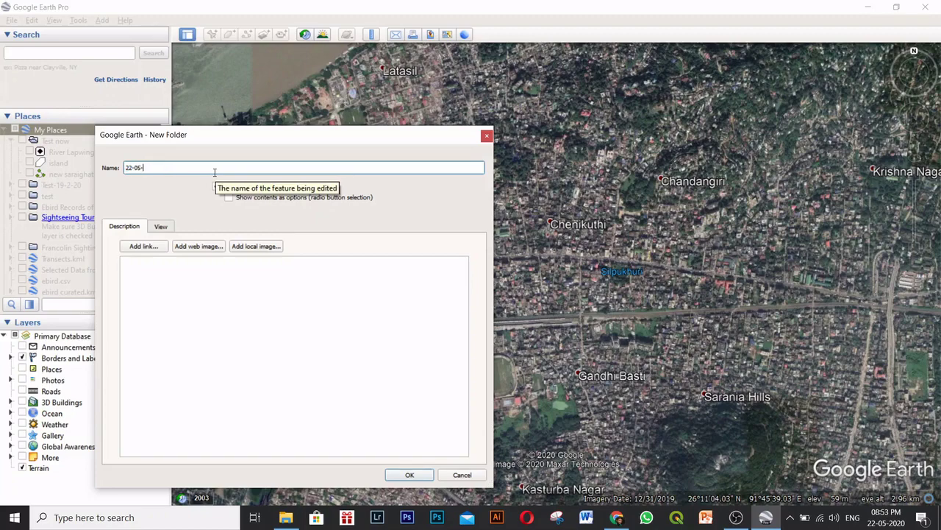
{"action": "left_click", "coordinate": [409, 476]}
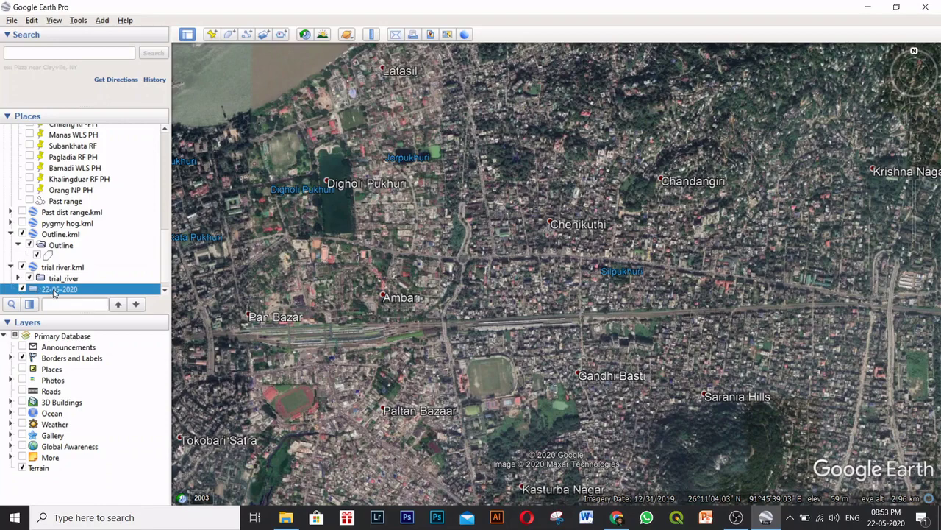
Move the 22-05-2020 folder to the top of My Places, above the Test now folder.
{"action": "scroll", "coordinate": [54, 293], "scroll_direction": "up", "scroll_amount": 10}
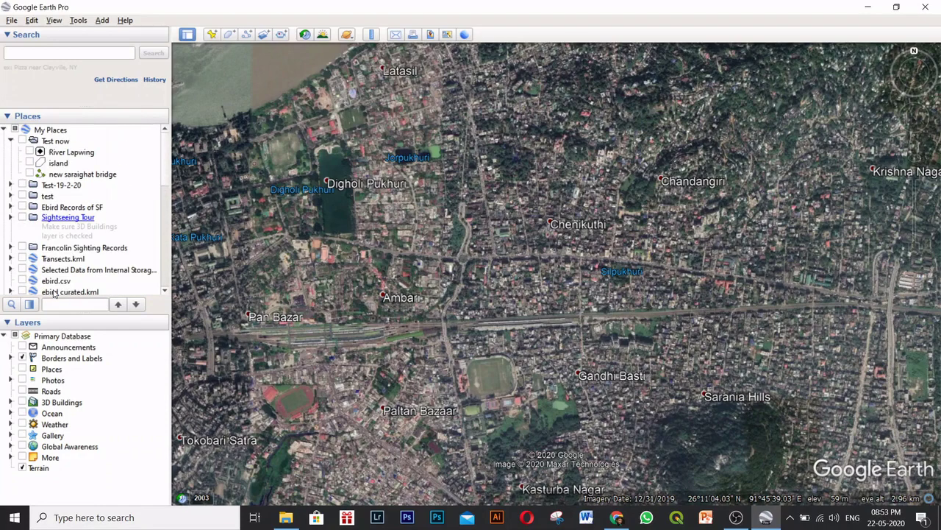
{"action": "scroll", "coordinate": [54, 292], "scroll_direction": "down", "scroll_amount": 5}
{"action": "scroll", "coordinate": [54, 292], "scroll_direction": "down", "scroll_amount": 3}
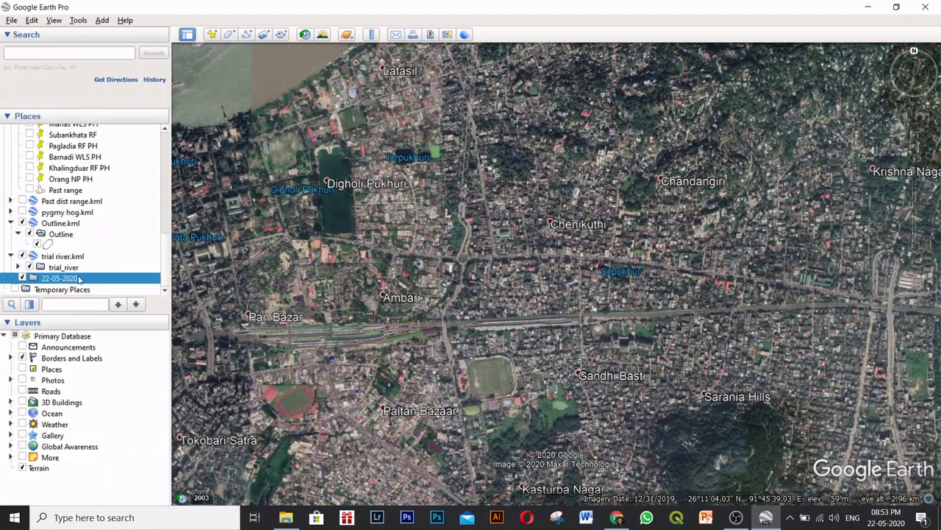
{"action": "left_click_drag", "start_coordinate": [71, 280], "coordinate": [65, 138]}
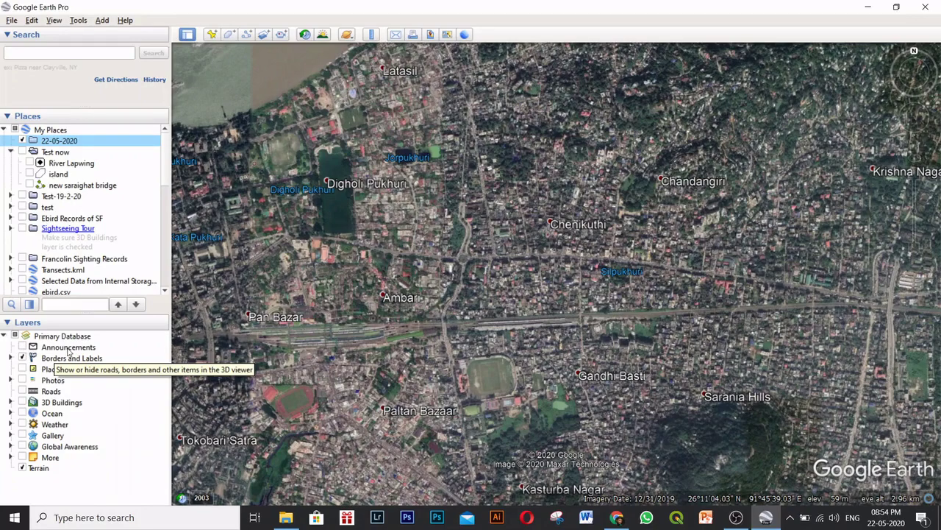
Turn on the Announcements layer, check the map from the city out to the whole globe, and turn the layer off again.
{"action": "left_click", "coordinate": [23, 348]}
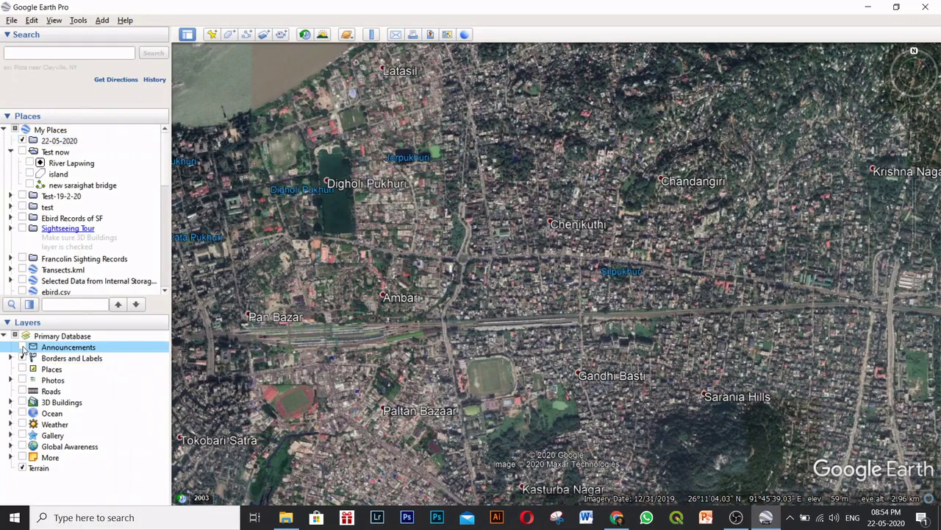
{"action": "scroll", "coordinate": [500, 305], "scroll_direction": "down", "scroll_amount": 5}
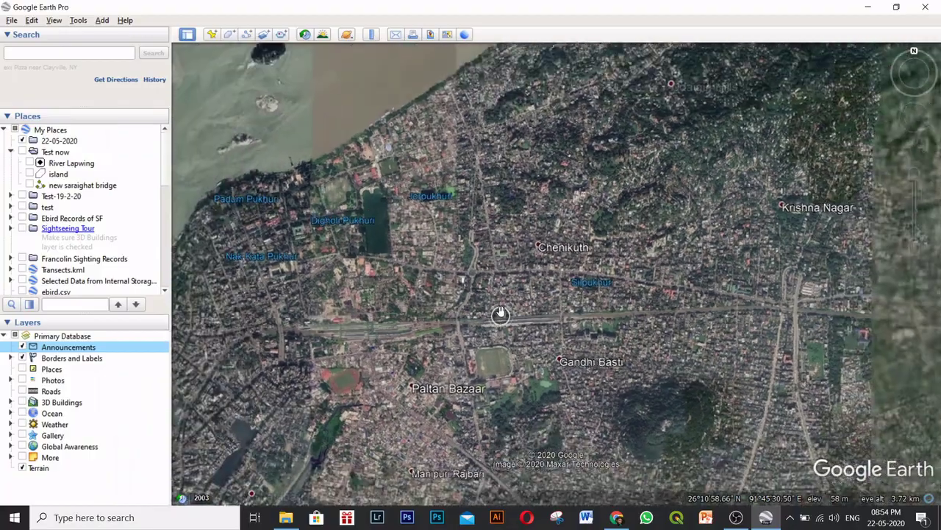
{"action": "scroll", "coordinate": [498, 300], "scroll_direction": "down", "scroll_amount": 8}
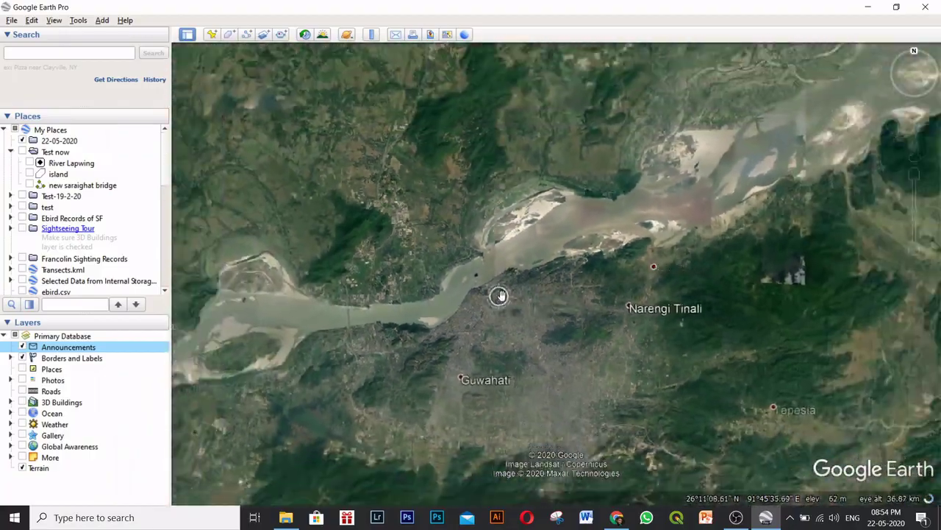
{"action": "scroll", "coordinate": [503, 286], "scroll_direction": "down", "scroll_amount": 8}
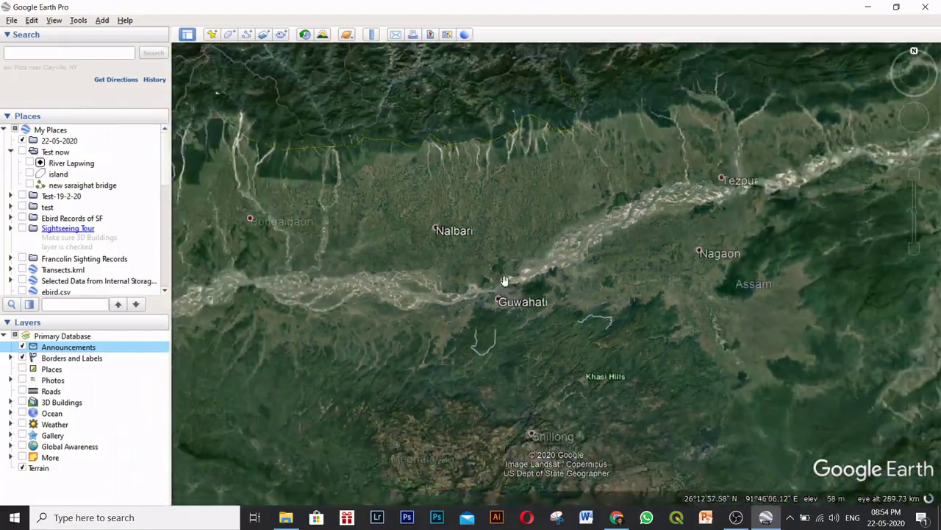
{"action": "scroll", "coordinate": [506, 276], "scroll_direction": "down", "scroll_amount": 8}
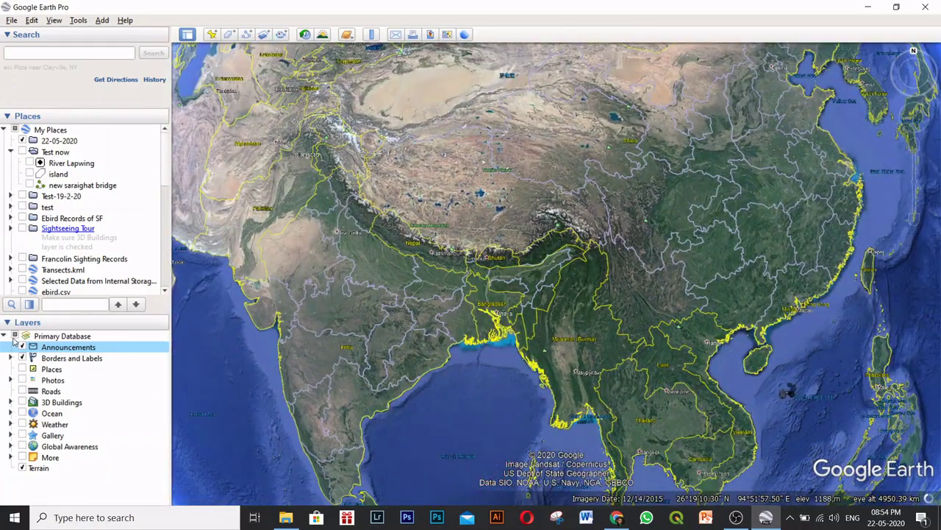
{"action": "scroll", "coordinate": [471, 247], "scroll_direction": "down", "scroll_amount": 5}
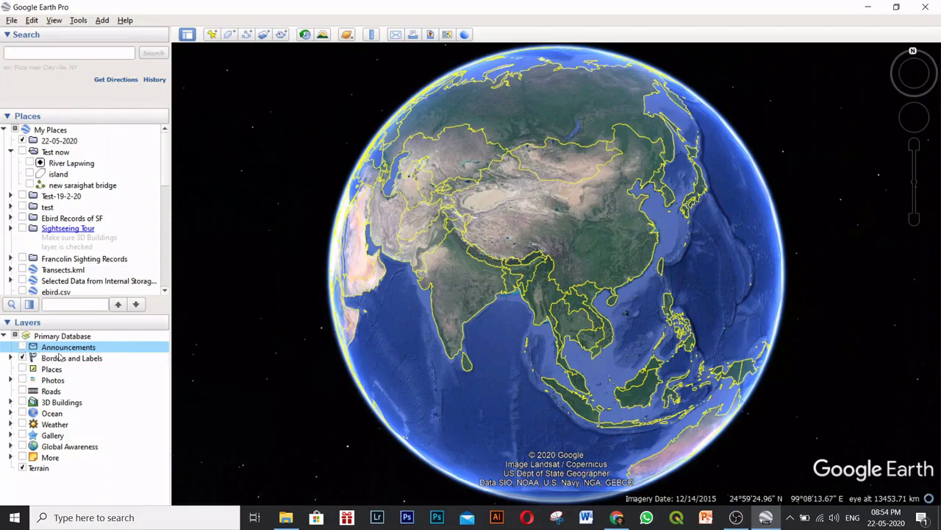
Expand the Borders and Labels layer and its Borders group to list the individual border sublayers, with the map around Bangladesh in view.
{"action": "scroll", "coordinate": [527, 276], "scroll_direction": "up", "scroll_amount": 5}
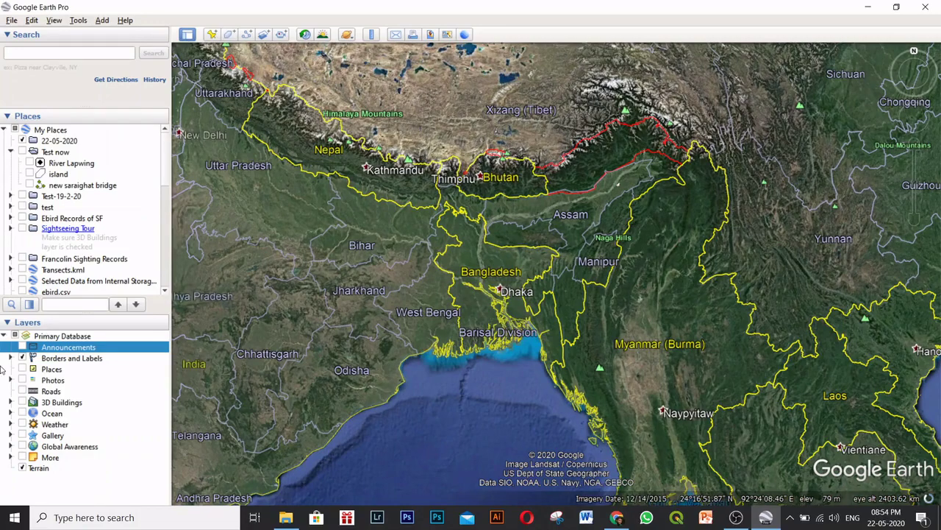
{"action": "left_click", "coordinate": [11, 357]}
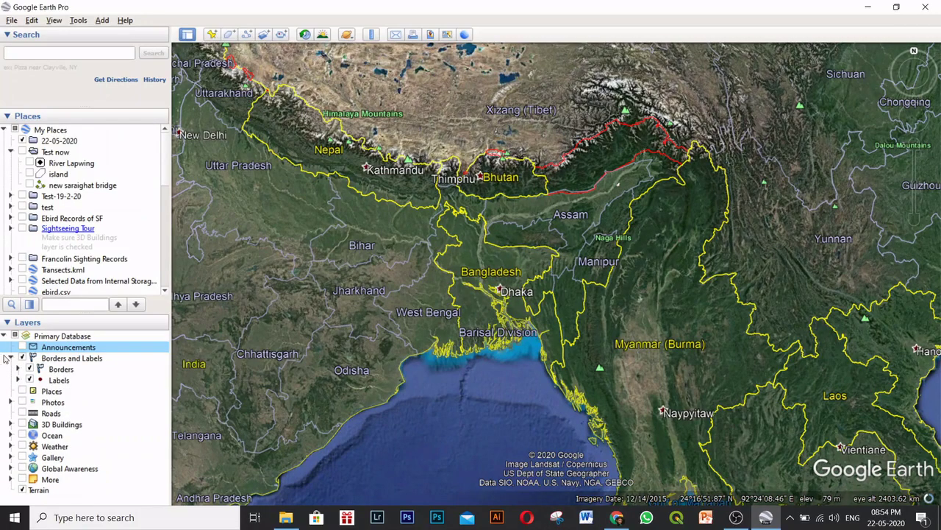
{"action": "left_click", "coordinate": [9, 357]}
{"action": "left_click", "coordinate": [10, 358]}
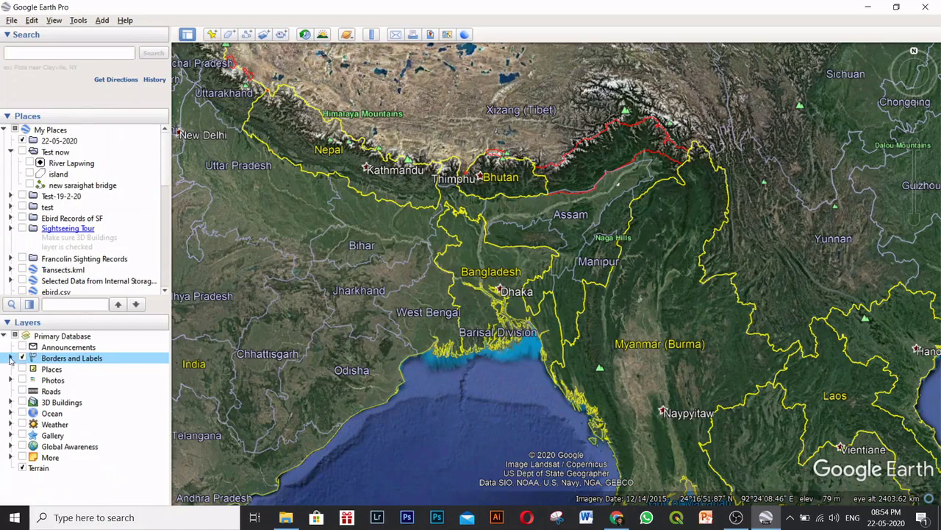
{"action": "left_click", "coordinate": [10, 358]}
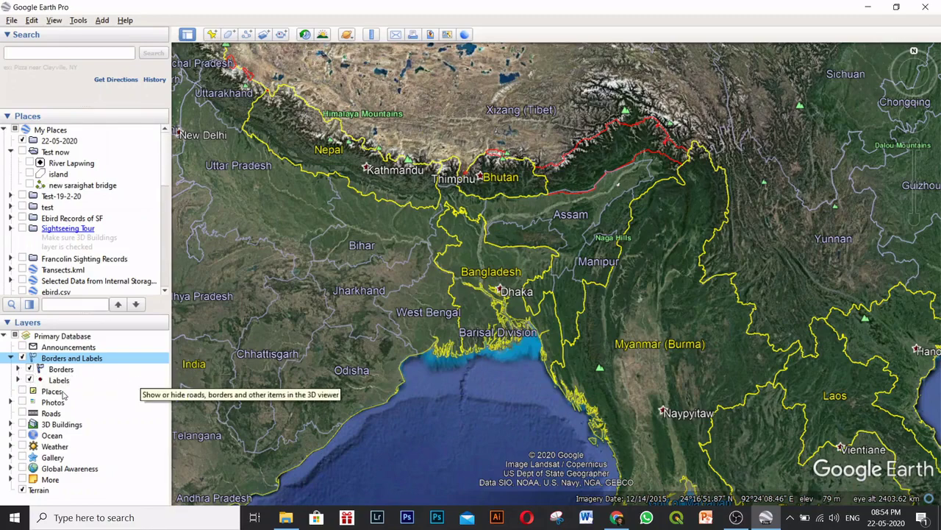
{"action": "left_click", "coordinate": [18, 369]}
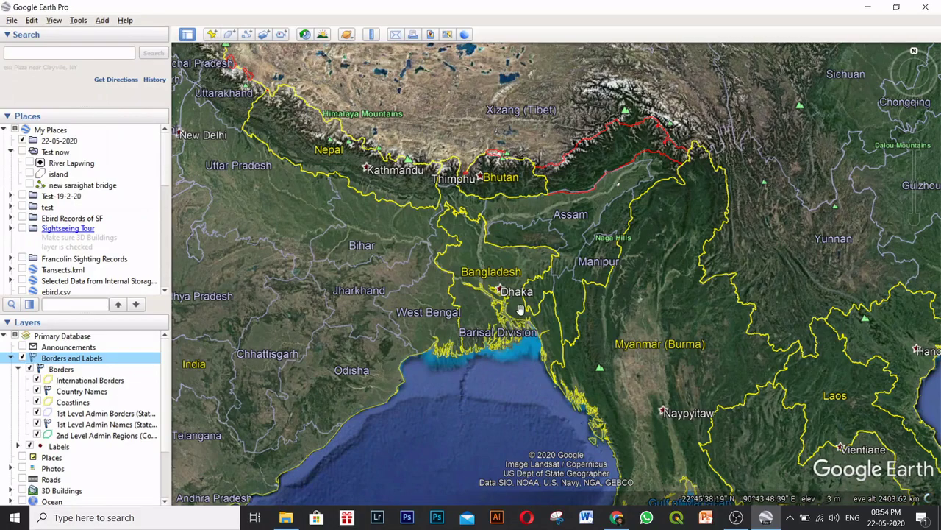
{"action": "scroll", "coordinate": [519, 309], "scroll_direction": "up", "scroll_amount": 3}
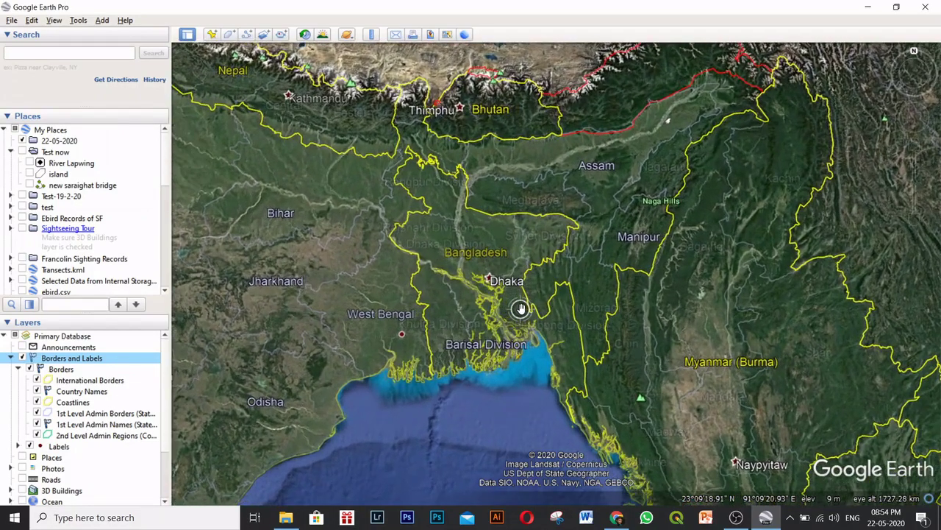
Hide the whole Borders group, show it again, and examine the boundaries around Bhutan, Assam and Myanmar.
{"action": "left_click", "coordinate": [30, 368]}
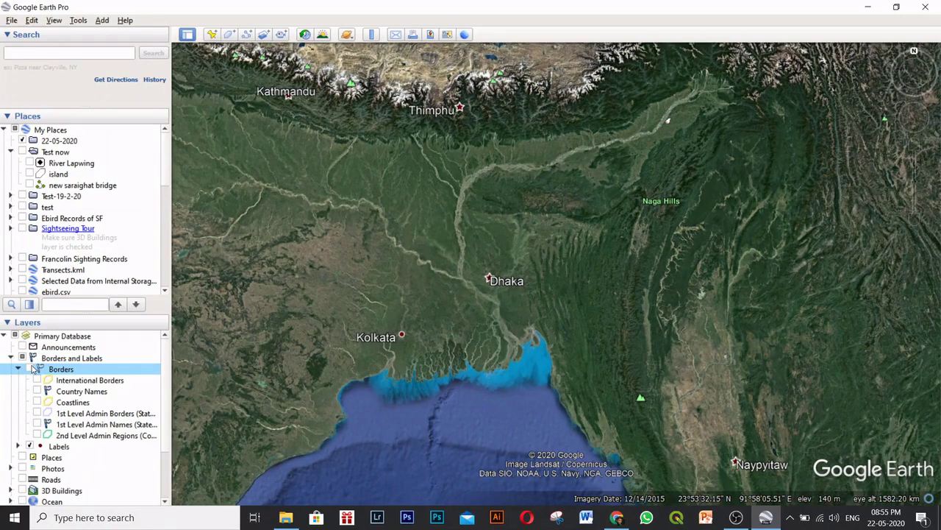
{"action": "left_click", "coordinate": [30, 369]}
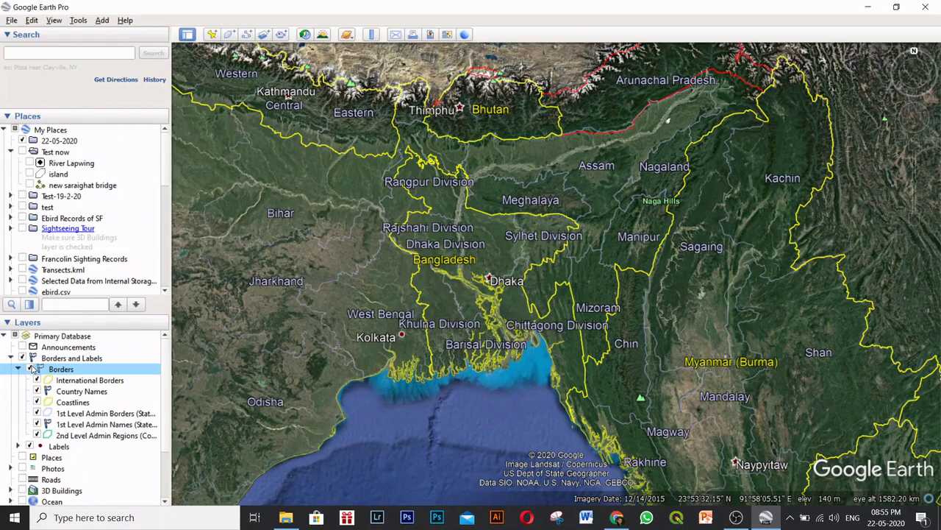
{"action": "left_click_drag", "start_coordinate": [596, 306], "coordinate": [612, 340]}
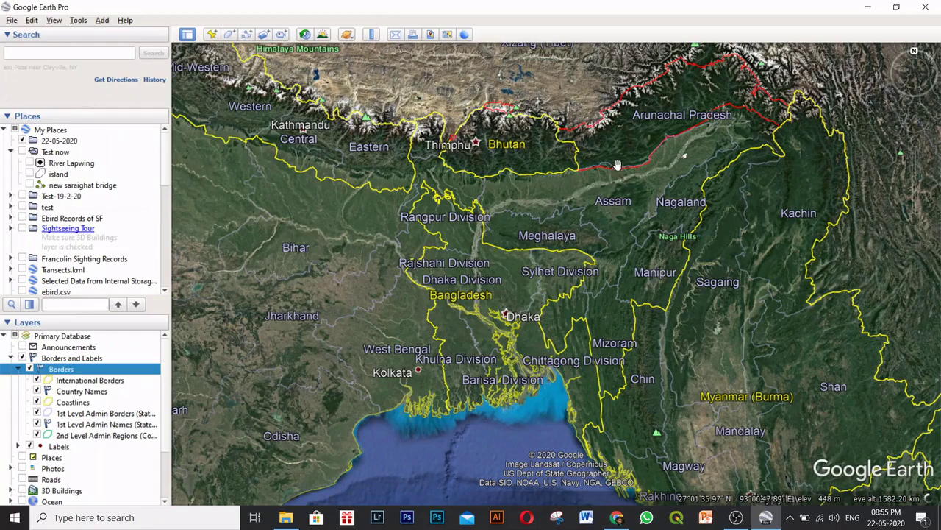
{"action": "left_click_drag", "start_coordinate": [790, 181], "coordinate": [769, 195]}
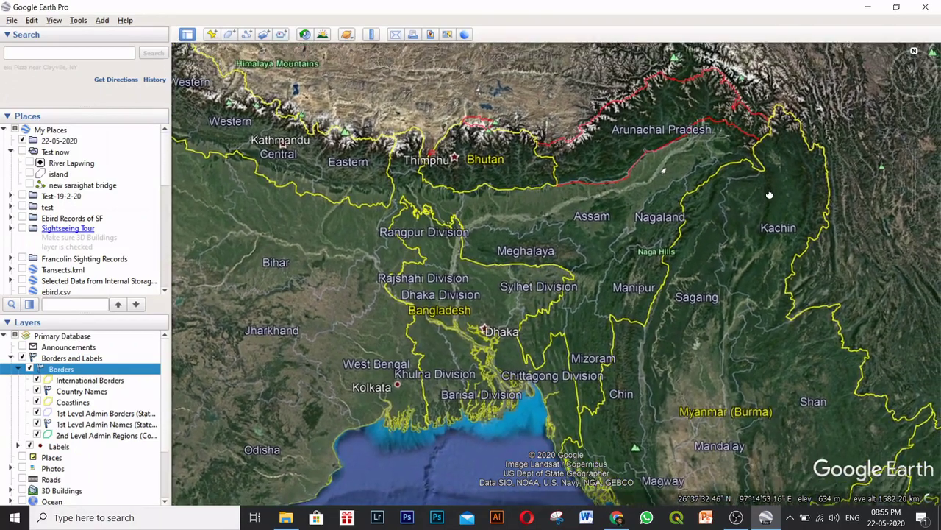
{"action": "left_click_drag", "start_coordinate": [399, 197], "coordinate": [471, 198]}
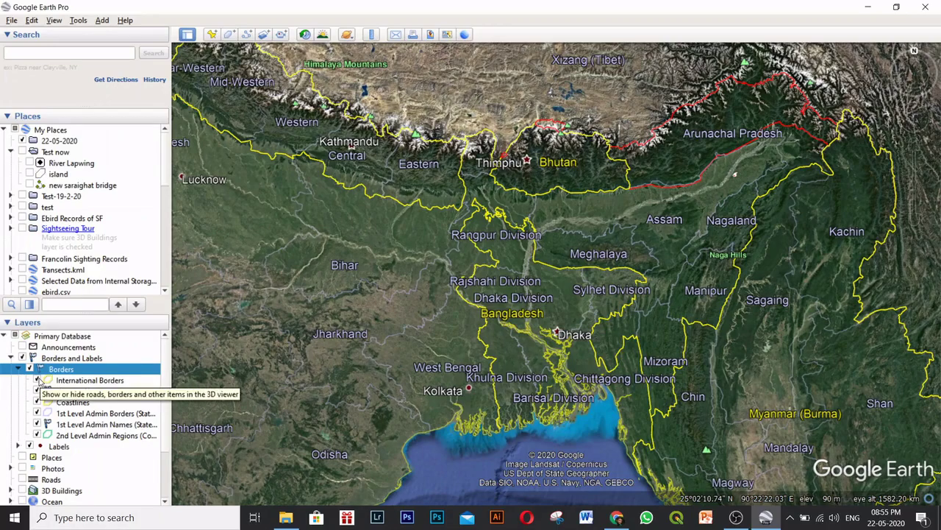
Turn the International Borders sublayer off to compare the map around Bangladesh, and turn it back on.
{"action": "left_click", "coordinate": [37, 380]}
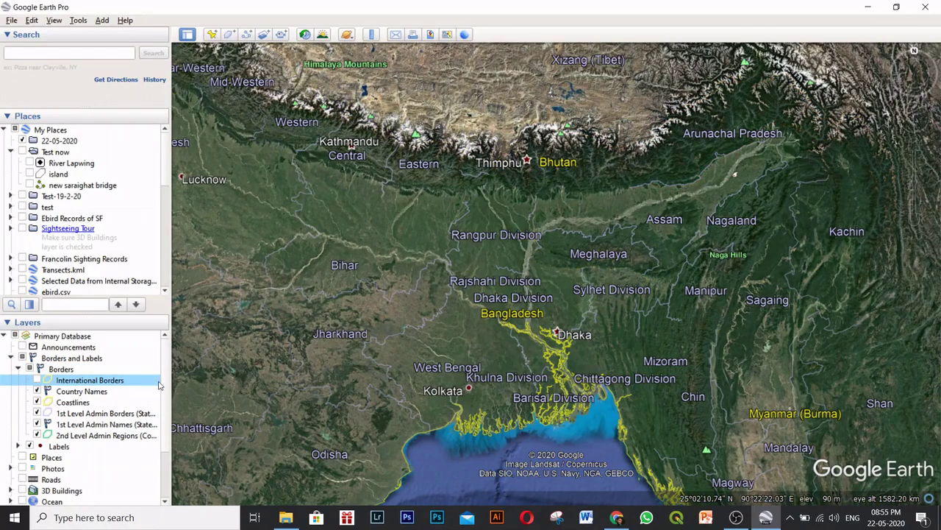
{"action": "left_click_drag", "start_coordinate": [309, 385], "coordinate": [339, 326]}
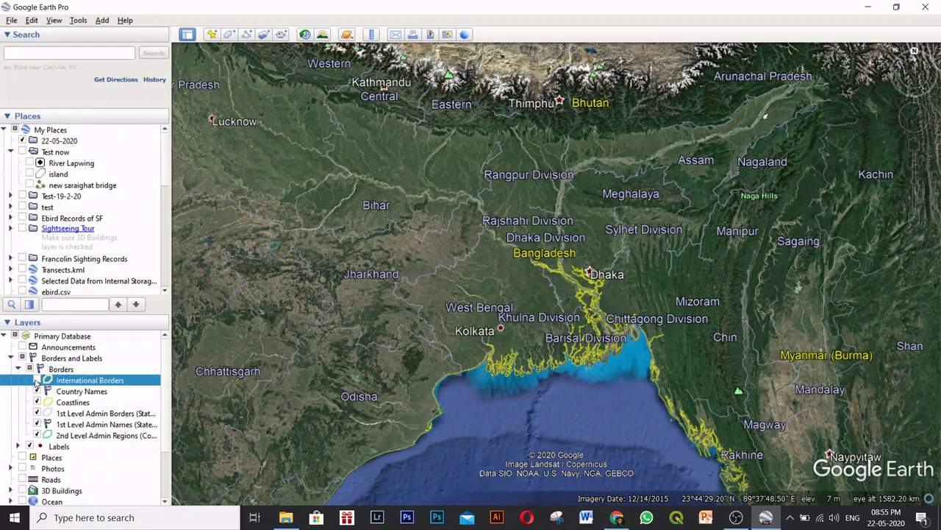
{"action": "left_click", "coordinate": [36, 381]}
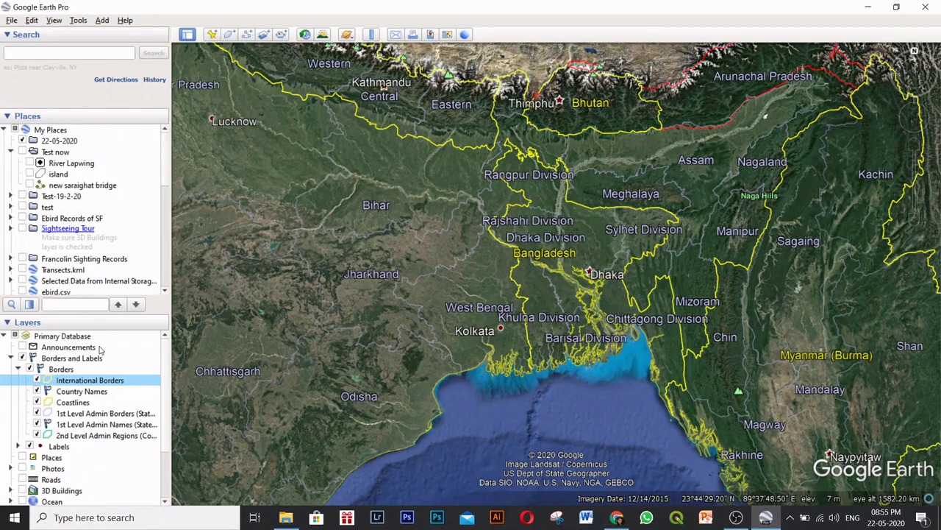
Toggle the Country Names and Coastlines sublayers off and back on to compare their effect on the map.
{"action": "left_click", "coordinate": [37, 392]}
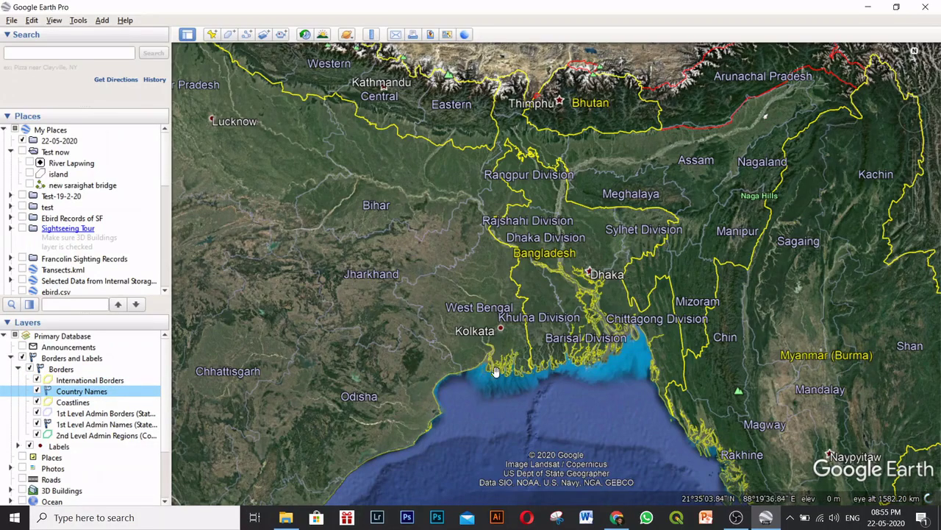
{"action": "left_click", "coordinate": [37, 402]}
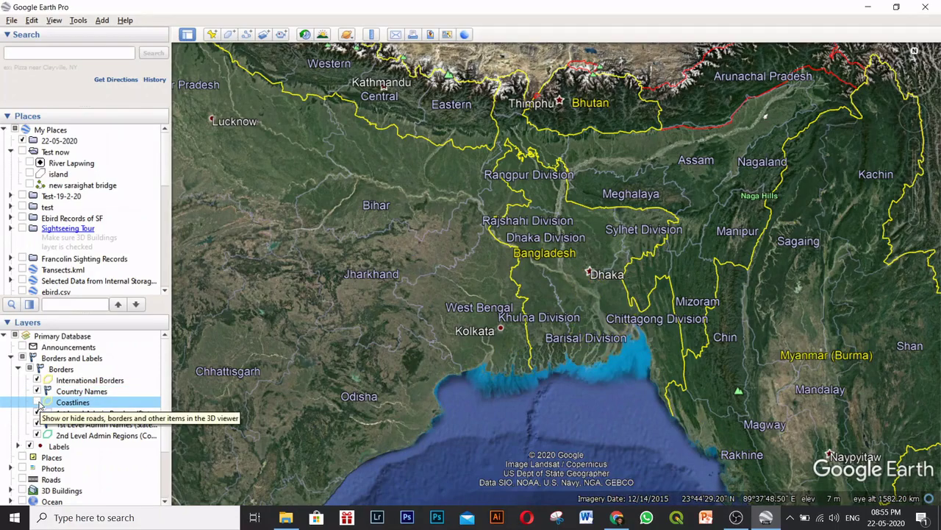
{"action": "left_click", "coordinate": [38, 403]}
Toggle the 1st Level Admin Borders and 1st Level Admin Names sublayers off and back on to compare the state borders and names.
{"action": "scroll", "coordinate": [51, 428], "scroll_direction": "down", "scroll_amount": 1}
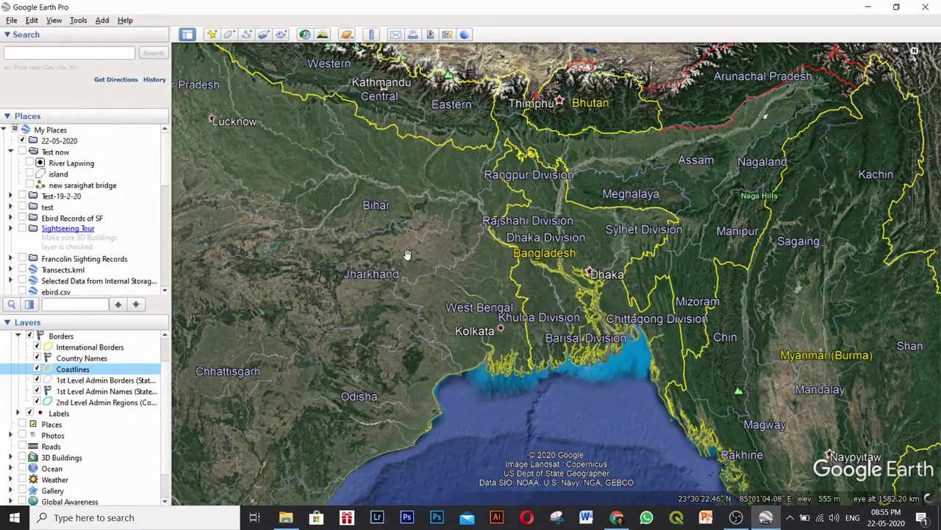
{"action": "left_click", "coordinate": [37, 381]}
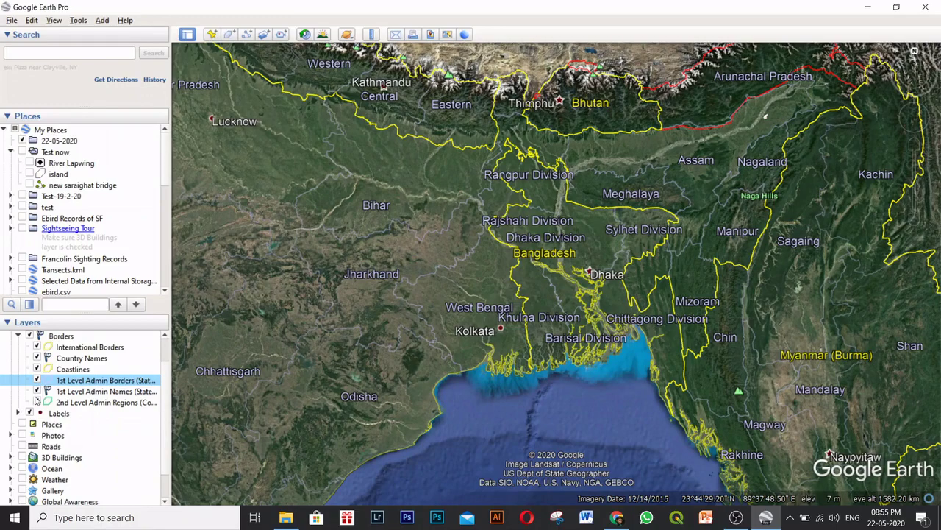
{"action": "left_click", "coordinate": [37, 392]}
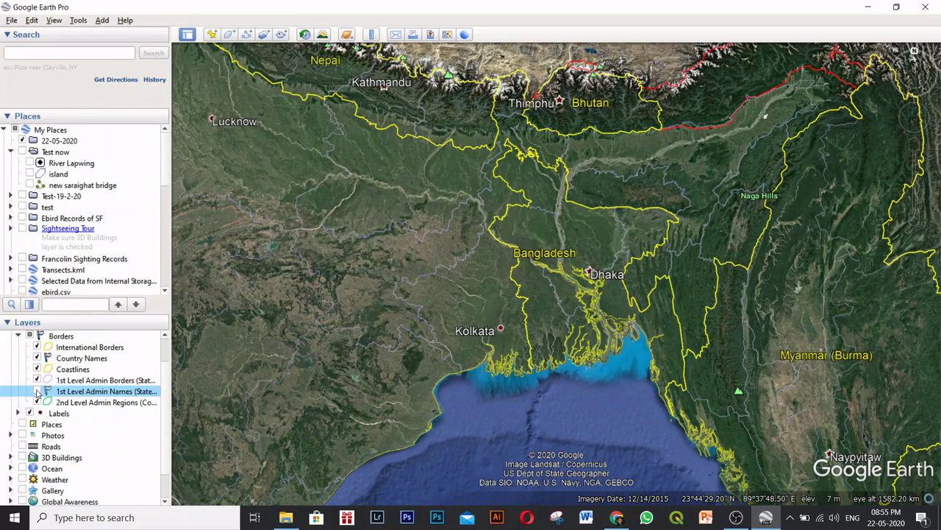
{"action": "left_click", "coordinate": [37, 392]}
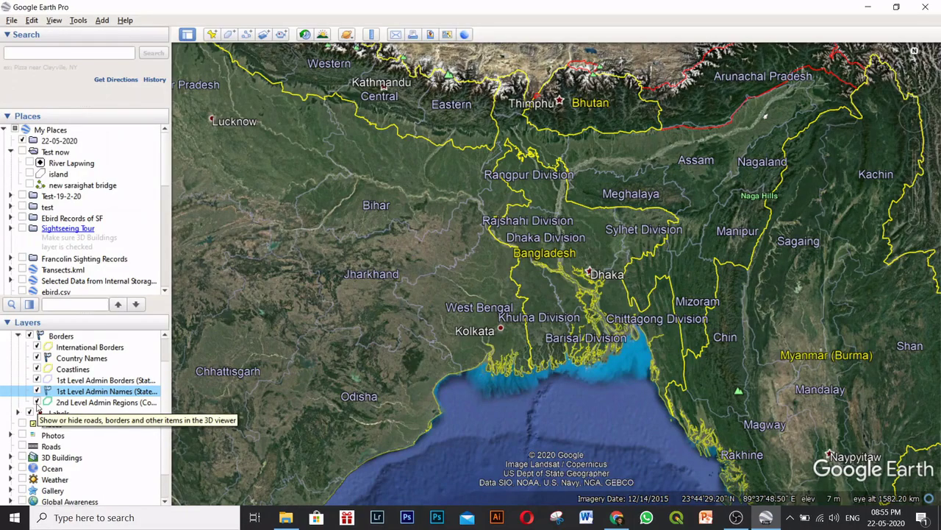
Toggle the 2nd Level Admin Regions sublayer off and back on near Guwahati, and examine the boundaries across Assam, Bihar and Bangladesh.
{"action": "scroll", "coordinate": [643, 177], "scroll_direction": "up", "scroll_amount": 4}
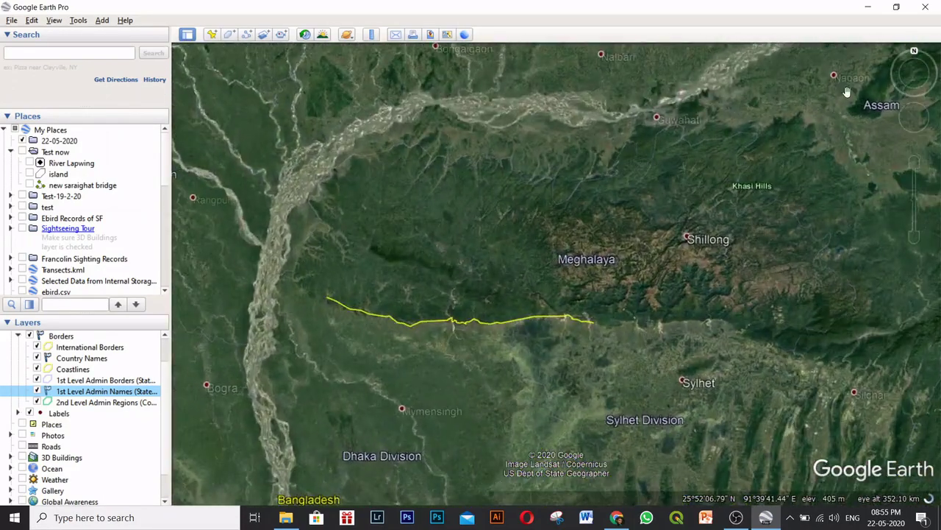
{"action": "left_click_drag", "start_coordinate": [848, 92], "coordinate": [802, 242]}
{"action": "scroll", "coordinate": [634, 252], "scroll_direction": "up", "scroll_amount": 3}
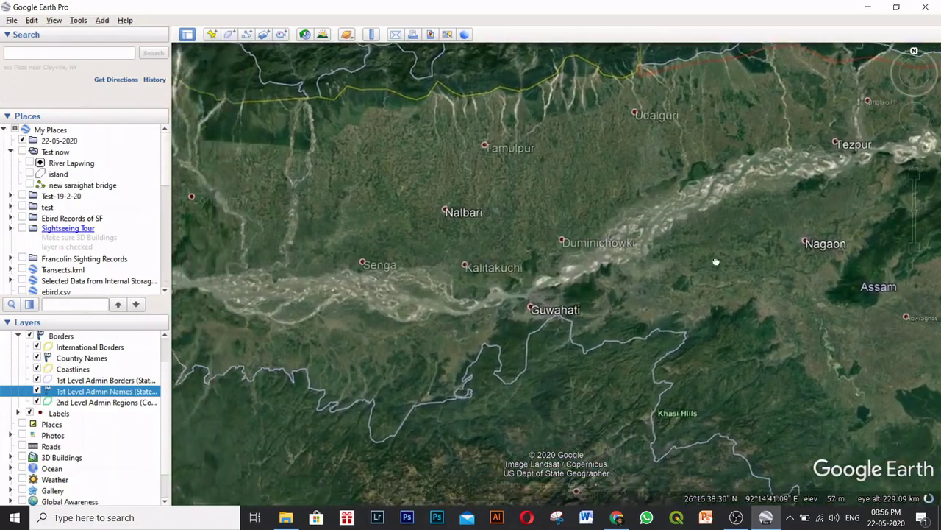
{"action": "left_click_drag", "start_coordinate": [716, 262], "coordinate": [897, 176]}
{"action": "left_click", "coordinate": [35, 403]}
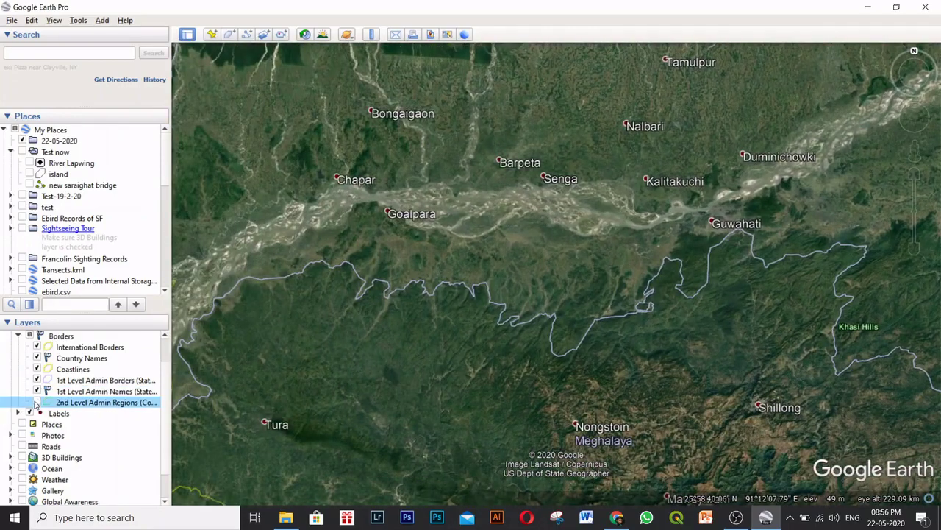
{"action": "left_click", "coordinate": [37, 403]}
{"action": "scroll", "coordinate": [569, 290], "scroll_direction": "down", "scroll_amount": 5}
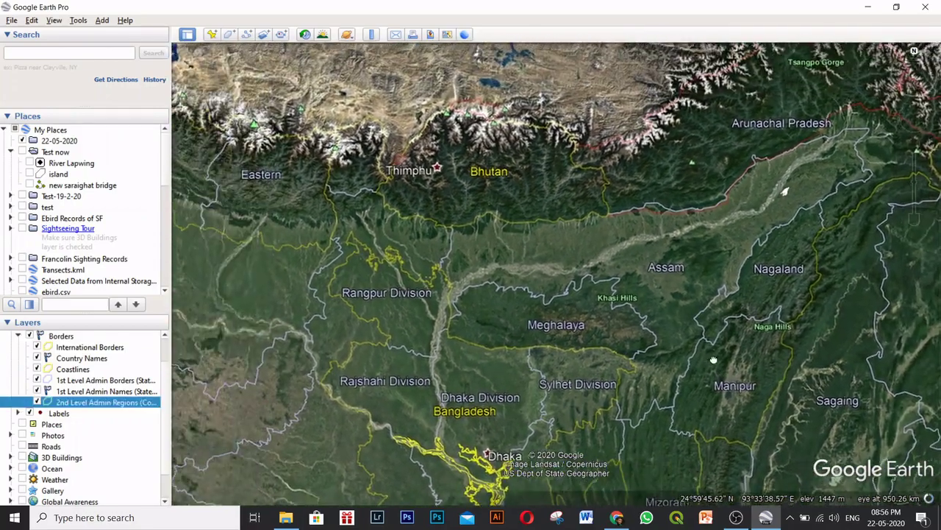
{"action": "left_click_drag", "start_coordinate": [714, 360], "coordinate": [723, 355]}
{"action": "left_click_drag", "start_coordinate": [340, 339], "coordinate": [518, 245]}
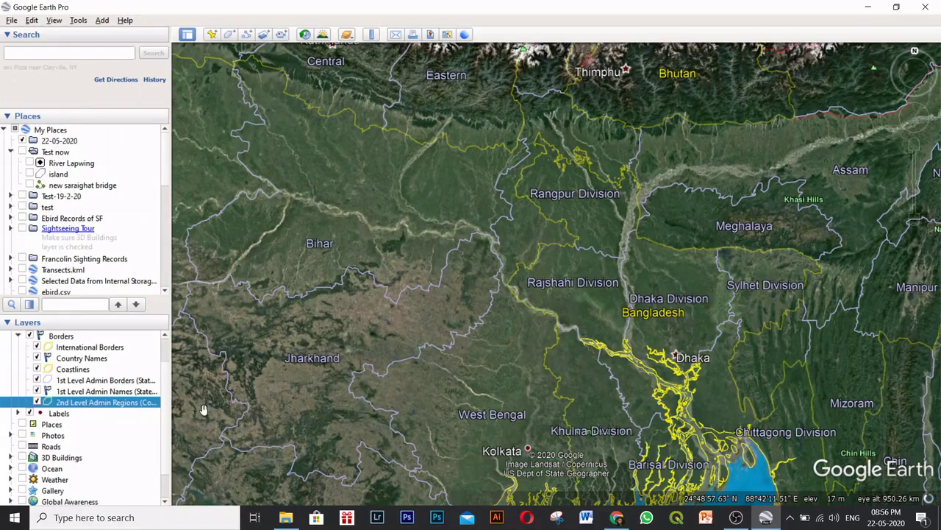
{"action": "left_click_drag", "start_coordinate": [583, 292], "coordinate": [467, 238]}
Expand the Labels group and toggle the Populated Places sublayer off and back on to compare the city names.
{"action": "left_click_drag", "start_coordinate": [197, 340], "coordinate": [17, 414]}
{"action": "left_click", "coordinate": [18, 414]}
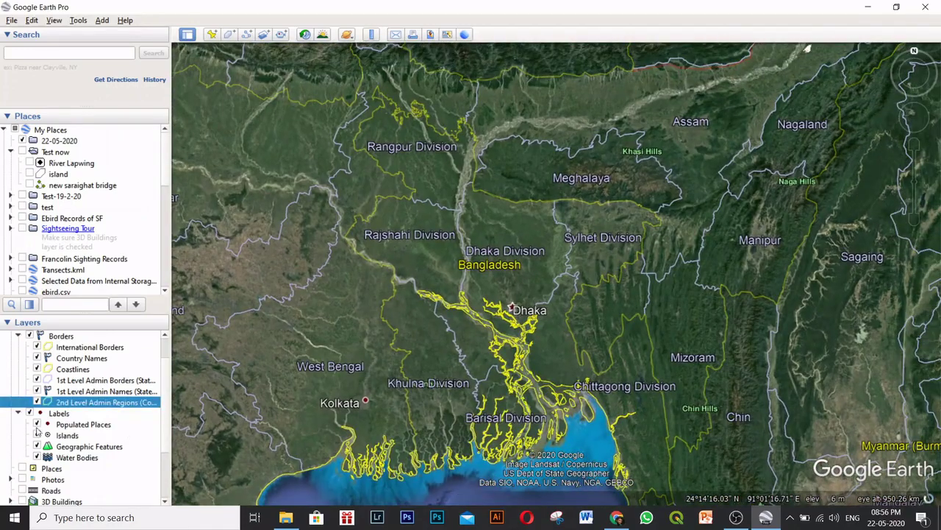
{"action": "left_click", "coordinate": [39, 425]}
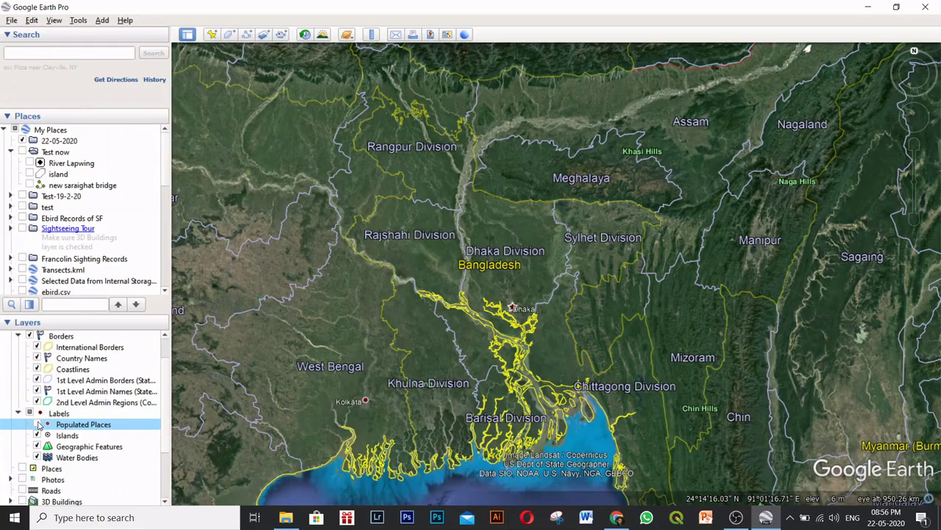
{"action": "left_click", "coordinate": [39, 426]}
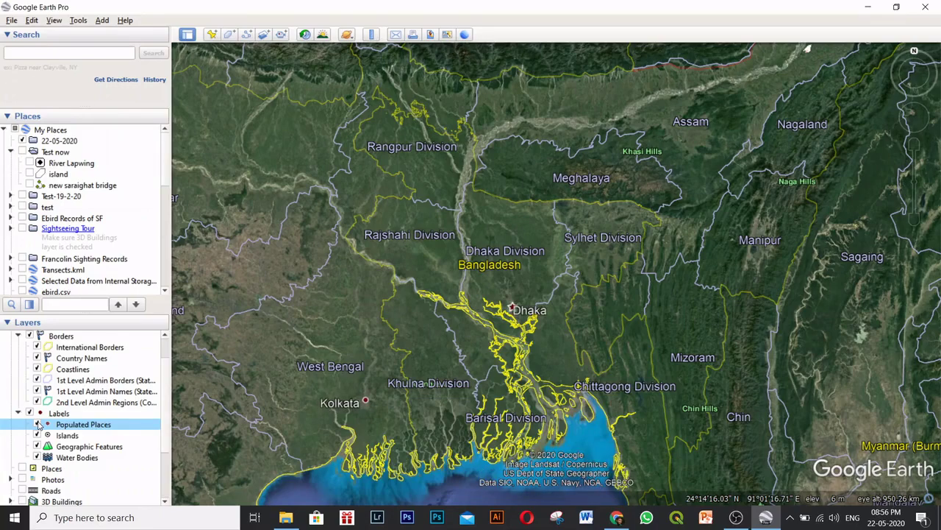
Turn the Populated Places and Islands sublayers off, and turn Islands back on over the Andaman and Nicobar Islands.
{"action": "left_click", "coordinate": [38, 435]}
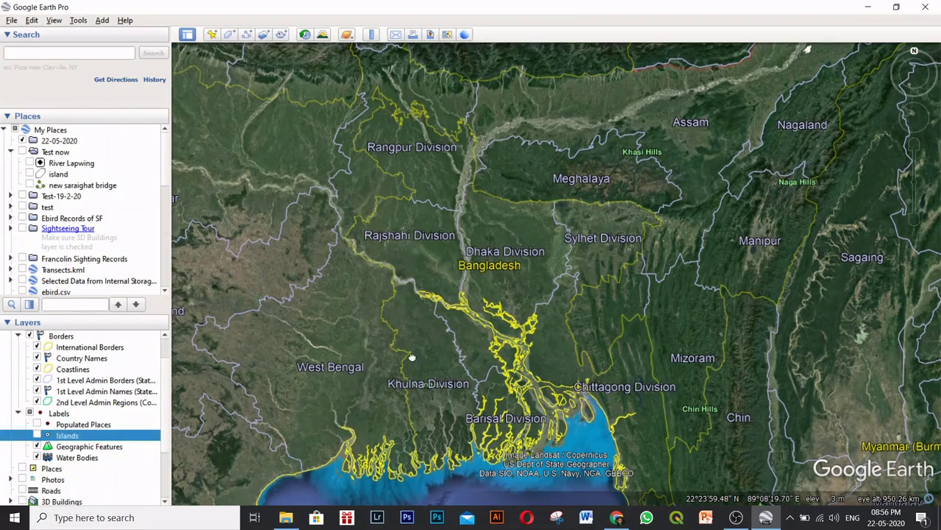
{"action": "left_click_drag", "start_coordinate": [410, 358], "coordinate": [401, 95]}
{"action": "left_click_drag", "start_coordinate": [479, 412], "coordinate": [463, 147]}
{"action": "scroll", "coordinate": [570, 354], "scroll_direction": "down", "scroll_amount": 3}
{"action": "left_click_drag", "start_coordinate": [570, 354], "coordinate": [474, 188]}
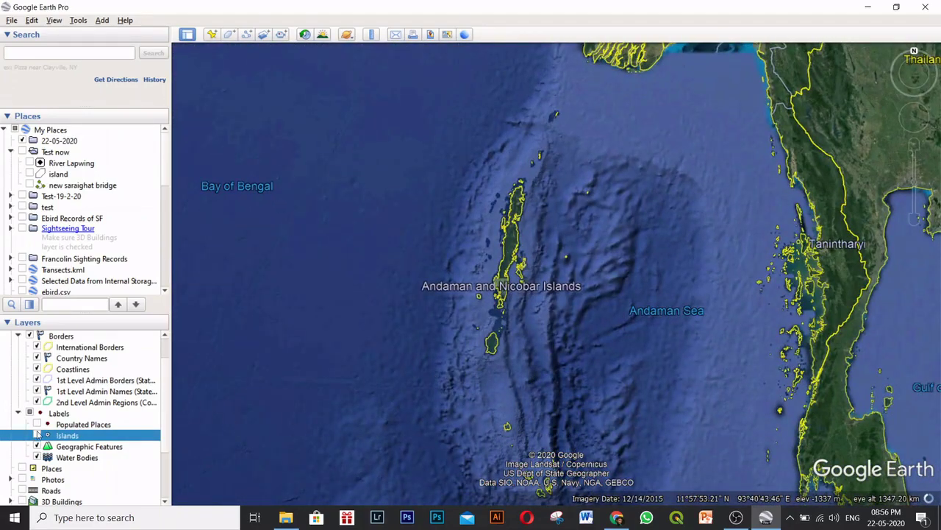
{"action": "left_click", "coordinate": [37, 435]}
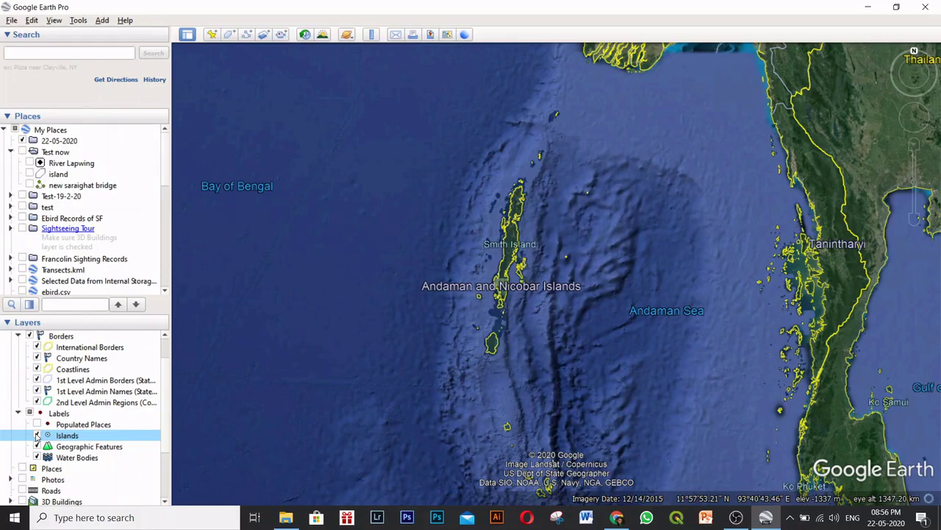
Examine the Andaman Islands up close, toggling the Islands sublayer off and back on to compare the Smith Island label.
{"action": "scroll", "coordinate": [531, 239], "scroll_direction": "up", "scroll_amount": 3}
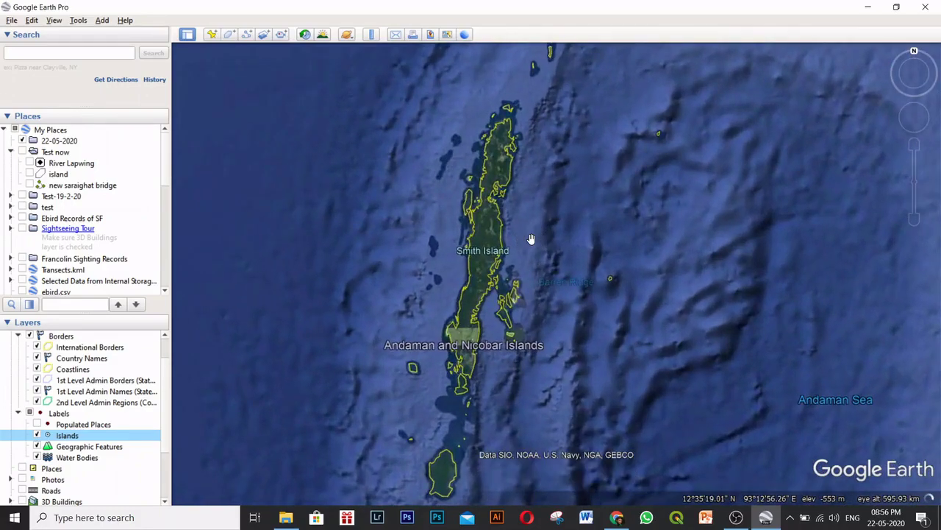
{"action": "scroll", "coordinate": [498, 260], "scroll_direction": "up", "scroll_amount": 2}
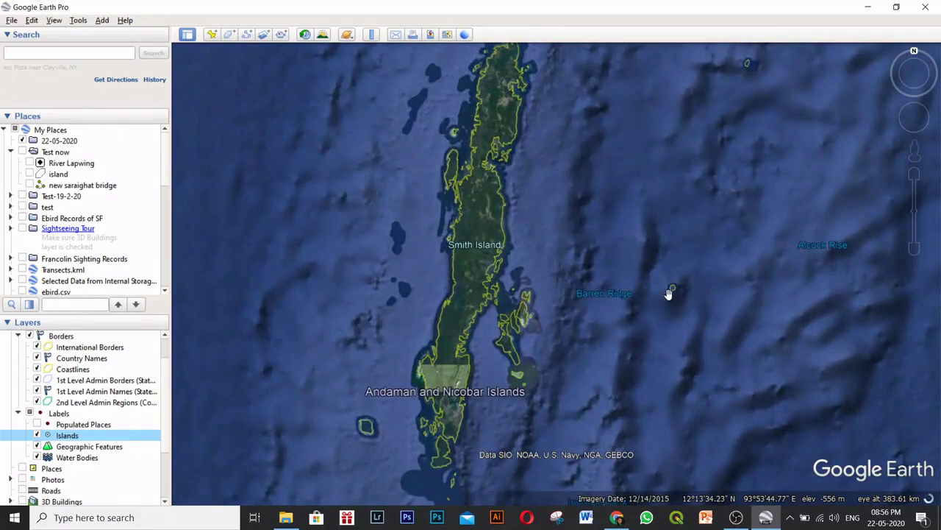
{"action": "left_click_drag", "start_coordinate": [467, 373], "coordinate": [482, 386]}
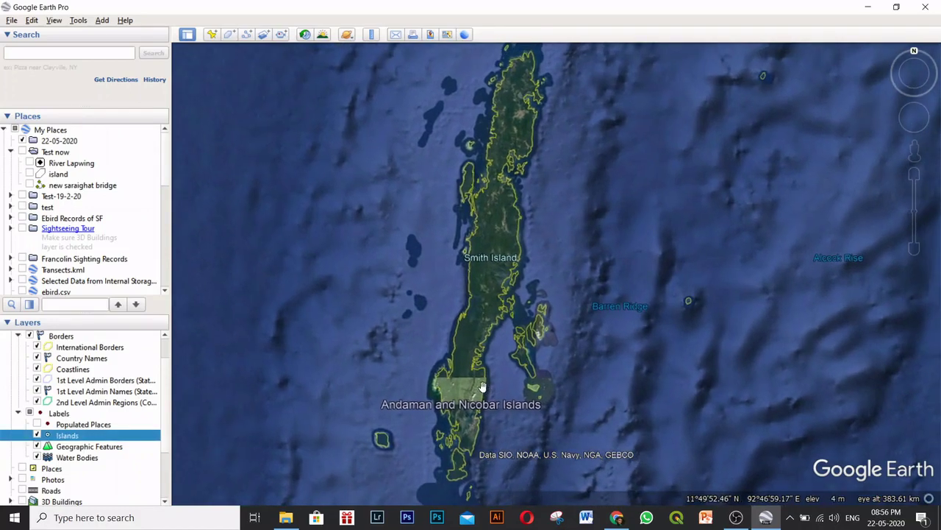
{"action": "left_click", "coordinate": [36, 436]}
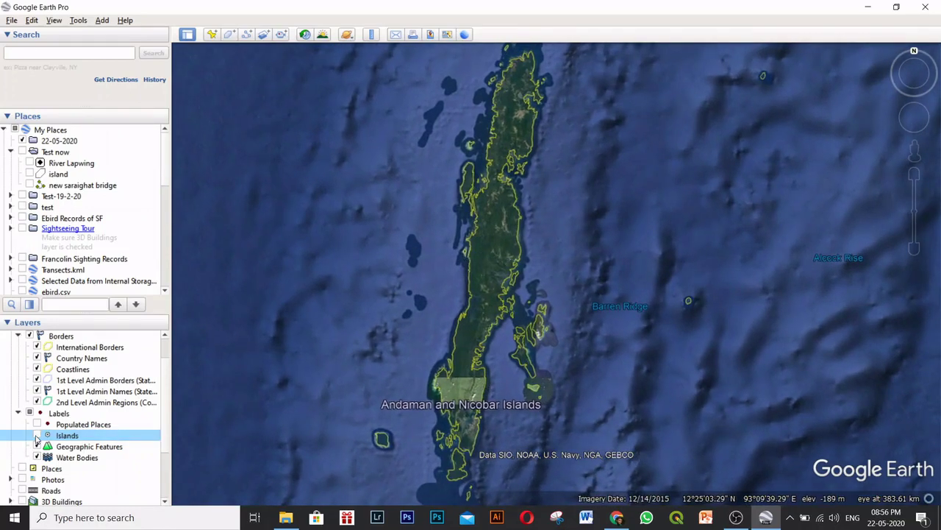
{"action": "left_click", "coordinate": [37, 435]}
Toggle the Geographic Features and Water Bodies sublayers off and back on to compare the labels around the Andaman Sea and Bay of Bengal.
{"action": "left_click", "coordinate": [37, 447]}
{"action": "scroll", "coordinate": [352, 361], "scroll_direction": "down", "scroll_amount": 2}
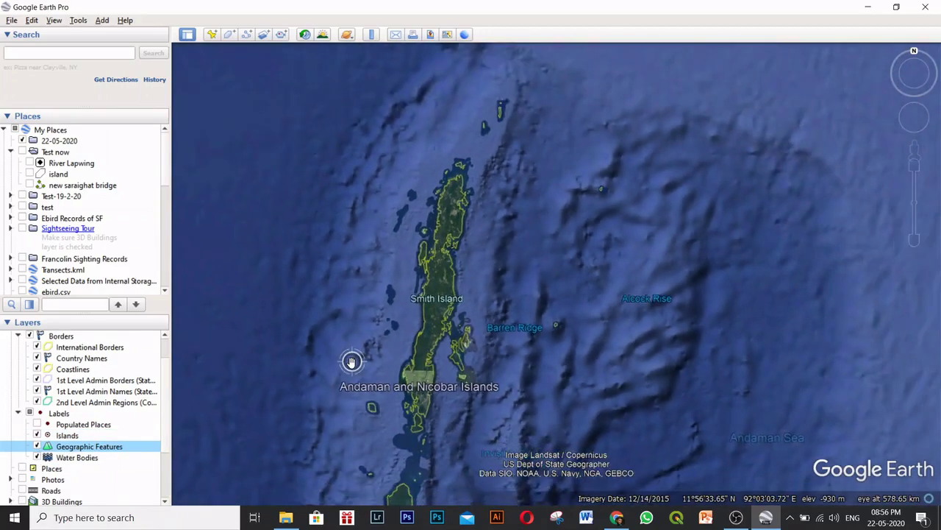
{"action": "scroll", "coordinate": [352, 361], "scroll_direction": "down", "scroll_amount": 3}
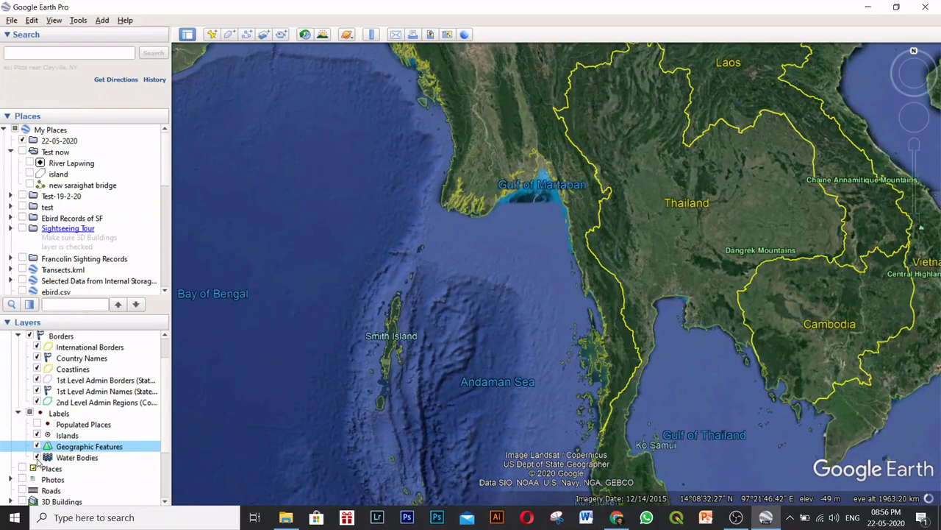
{"action": "left_click", "coordinate": [37, 457]}
{"action": "left_click", "coordinate": [37, 458]}
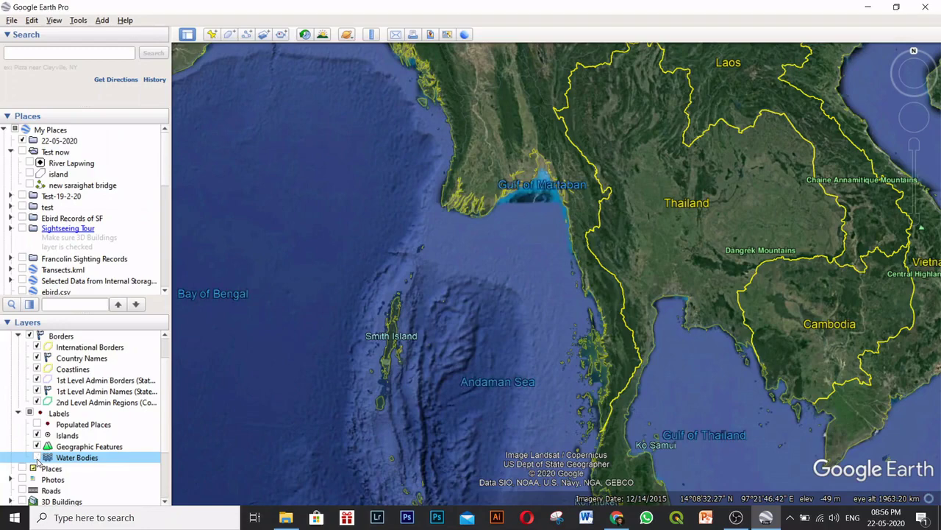
{"action": "left_click_drag", "start_coordinate": [340, 399], "coordinate": [502, 263]}
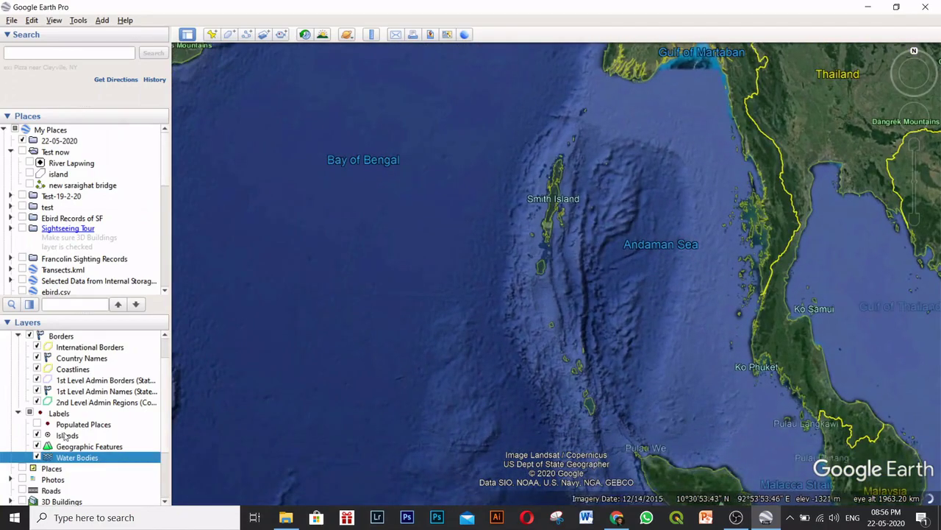
Collapse the Borders and Labels subgroups and their parent Borders and Labels group in the layer list.
{"action": "scroll", "coordinate": [33, 469], "scroll_direction": "up", "scroll_amount": 1}
{"action": "left_click", "coordinate": [19, 369]}
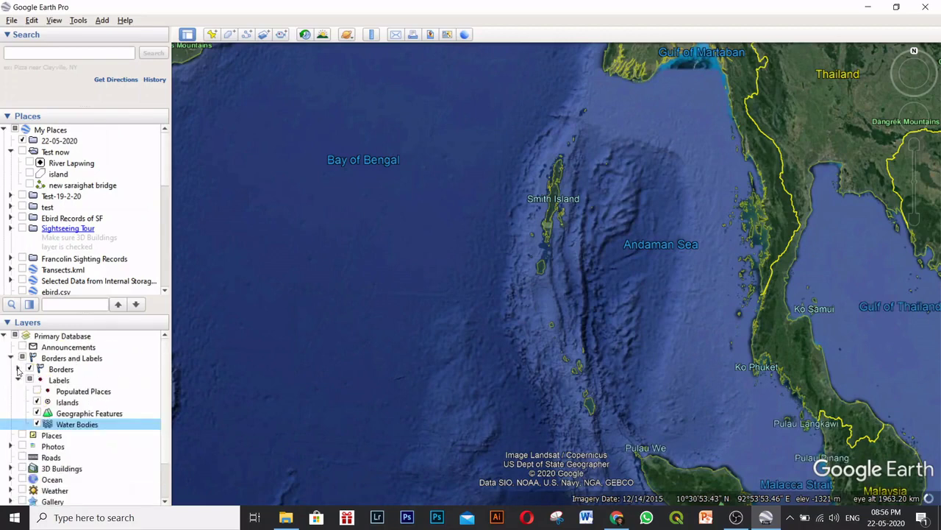
{"action": "left_click", "coordinate": [18, 381]}
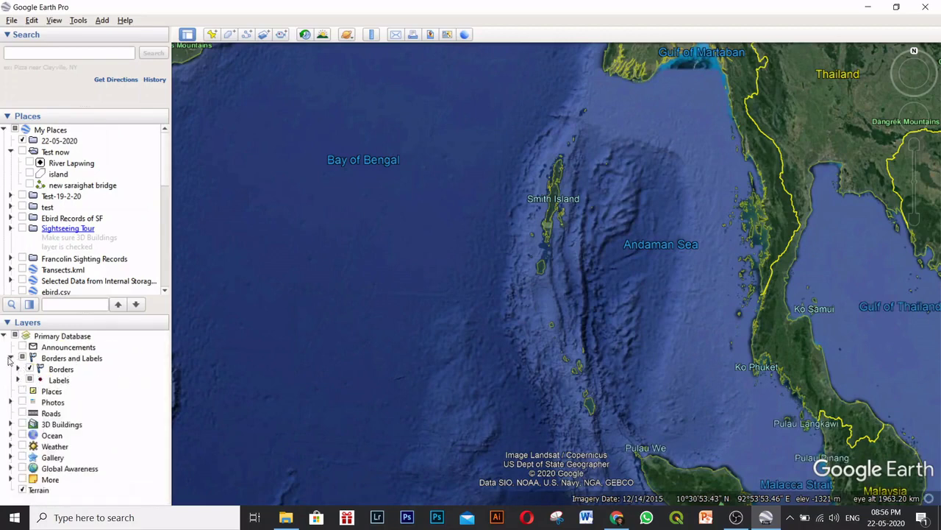
{"action": "left_click", "coordinate": [11, 358]}
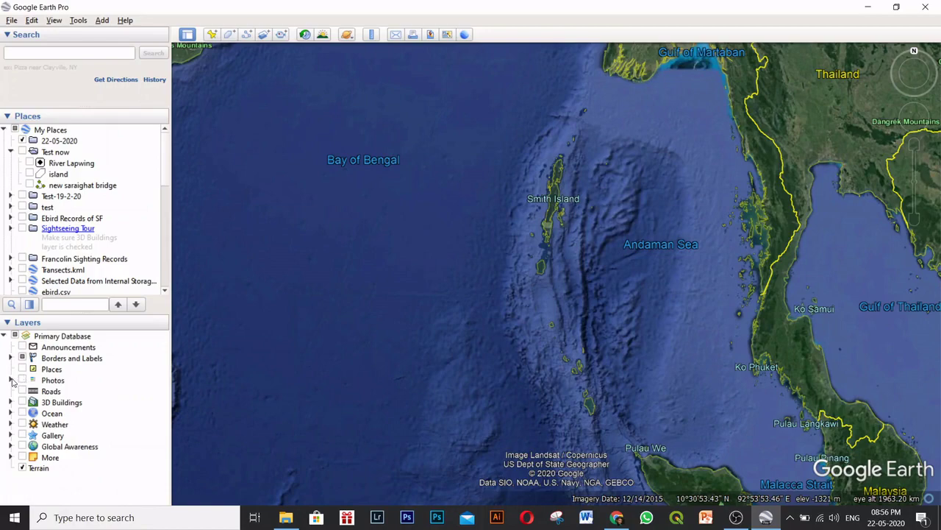
Turn on the Places layer and toggle it off and back on over India, Bangladesh and Myanmar to compare the map.
{"action": "left_click", "coordinate": [24, 367]}
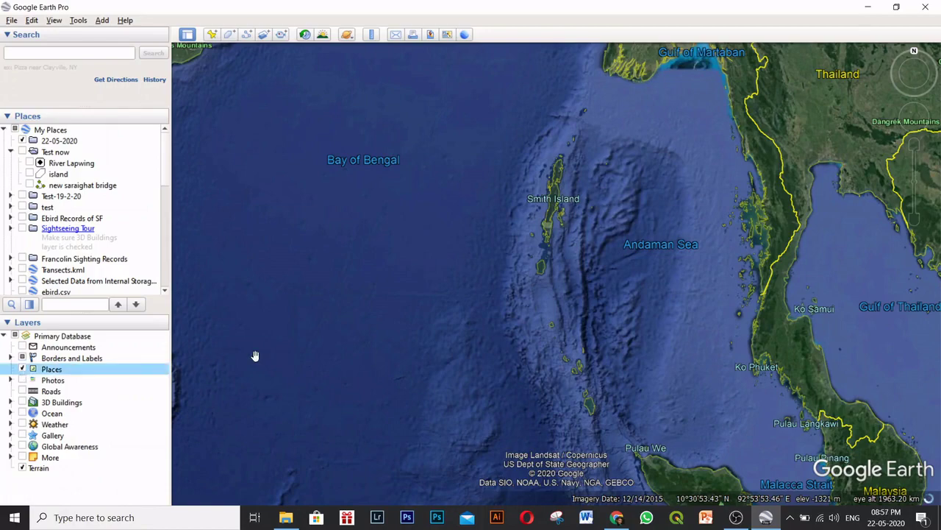
{"action": "scroll", "coordinate": [749, 260], "scroll_direction": "down", "scroll_amount": 2}
{"action": "left_click_drag", "start_coordinate": [750, 261], "coordinate": [695, 527]}
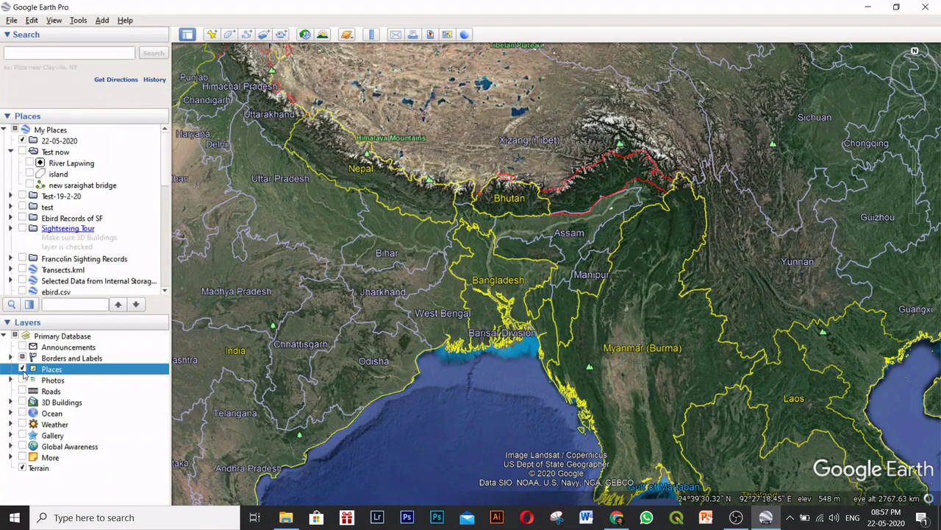
{"action": "left_click", "coordinate": [22, 369]}
{"action": "left_click", "coordinate": [22, 370]}
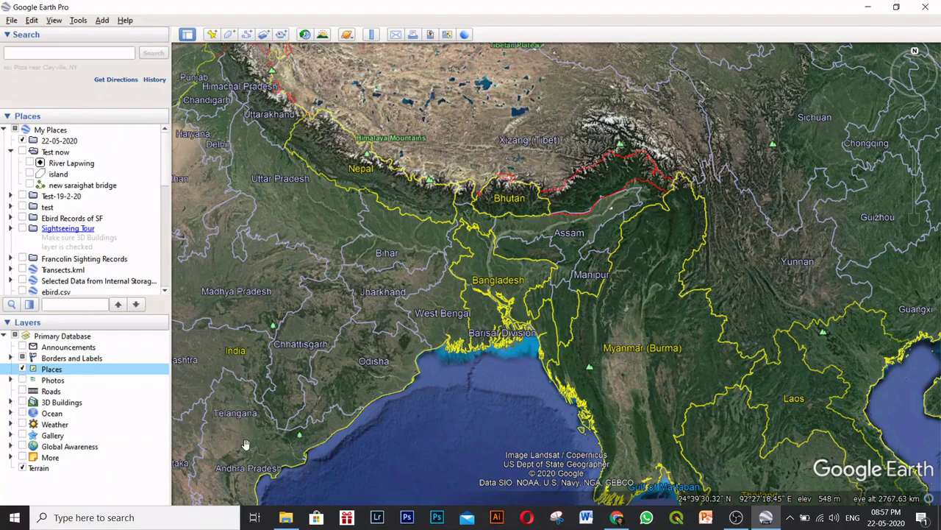
Examine the Places layer around the Naga Hills, Odisha coast and Bhutan, toggling it for comparison, and turn it off.
{"action": "scroll", "coordinate": [615, 217], "scroll_direction": "up", "scroll_amount": 4}
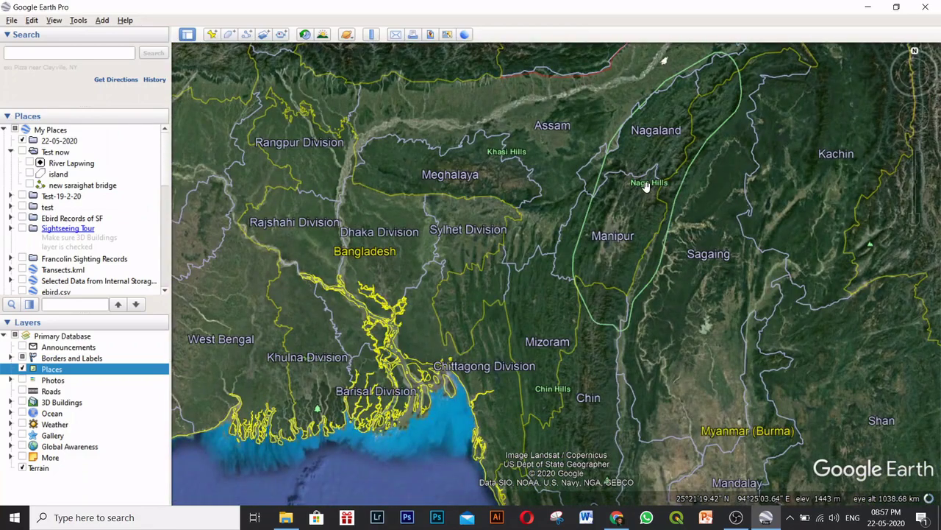
{"action": "left_click", "coordinate": [21, 370]}
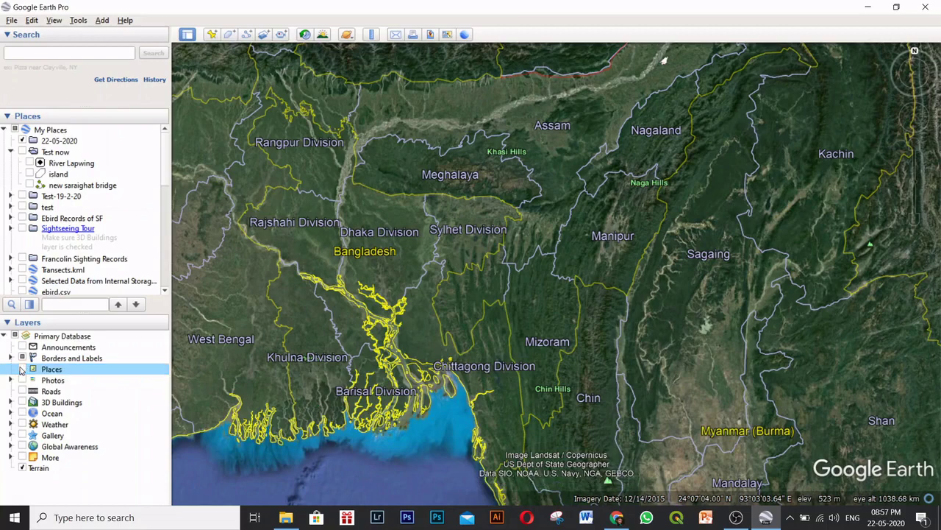
{"action": "left_click_drag", "start_coordinate": [290, 441], "coordinate": [651, 326]}
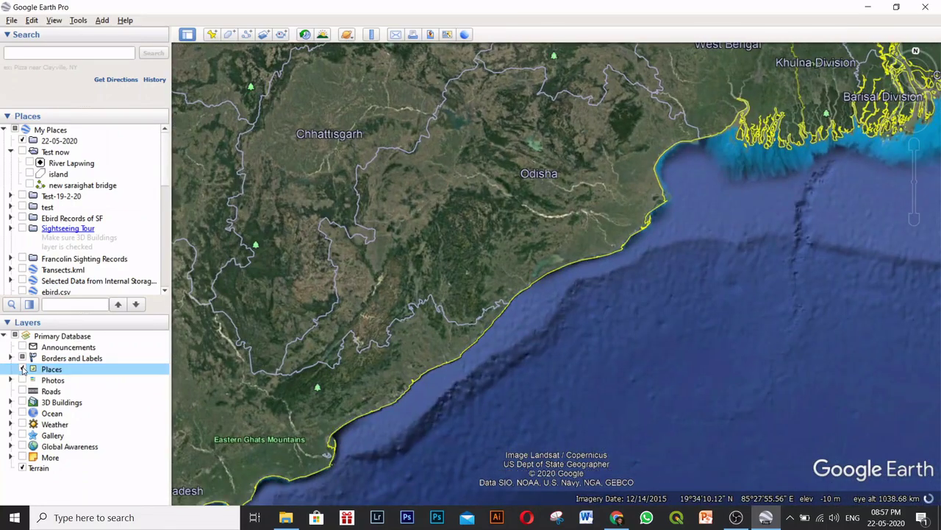
{"action": "left_click", "coordinate": [22, 369]}
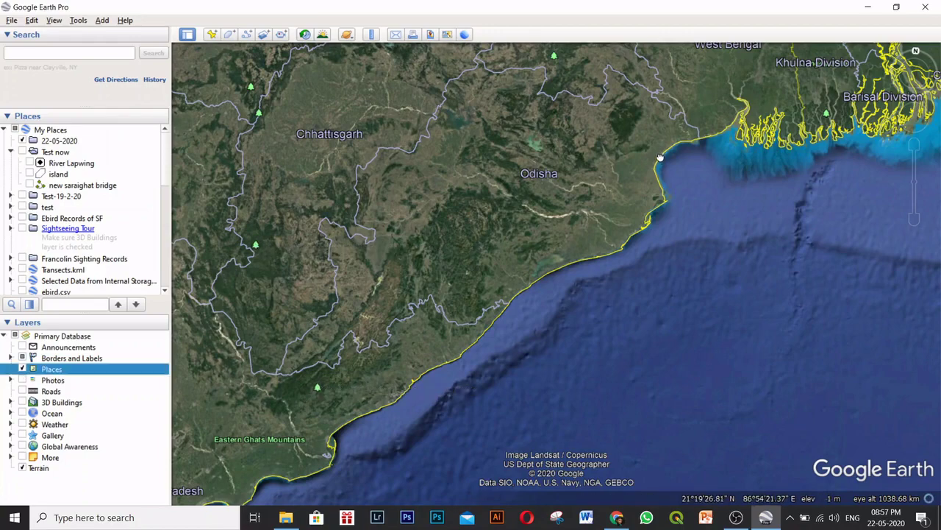
{"action": "left_click_drag", "start_coordinate": [659, 157], "coordinate": [559, 272]}
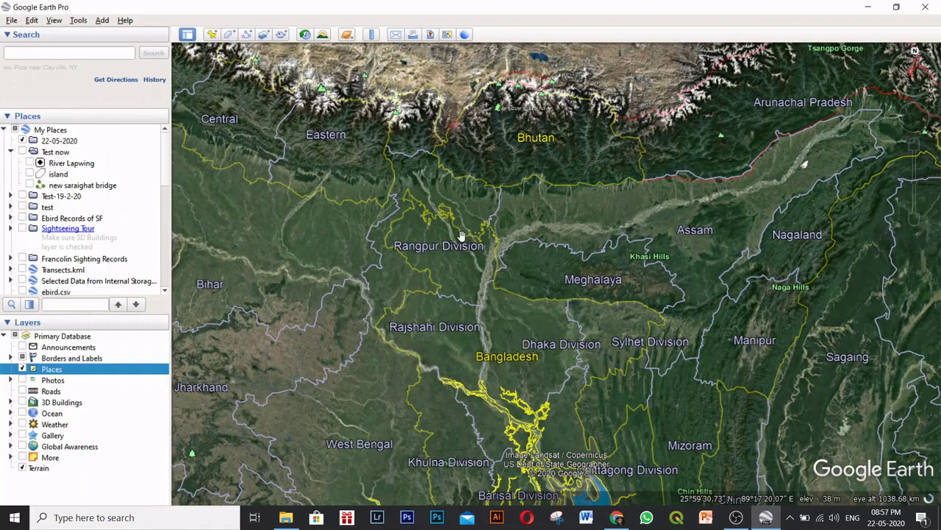
{"action": "left_click", "coordinate": [23, 369]}
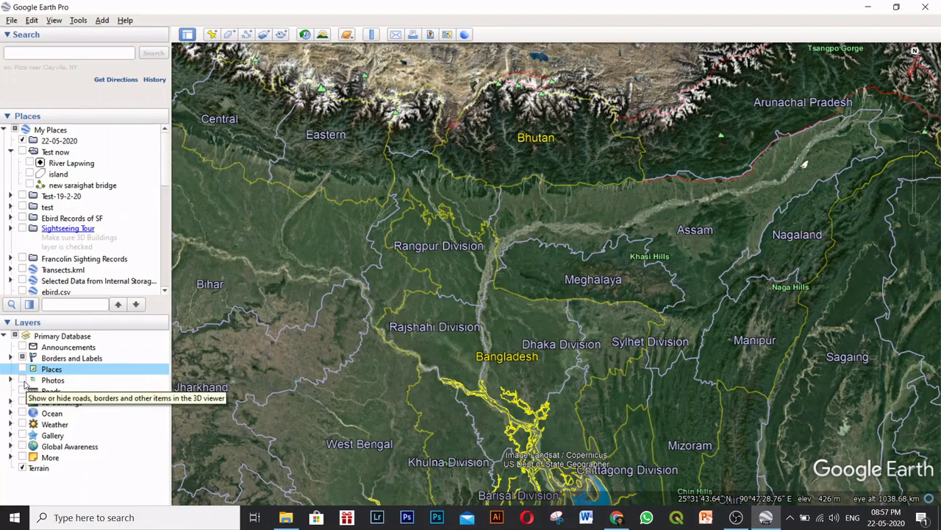
Turn on the Photos layer and open the temple photo in Assam and the Lohit River near Parshuram Kund photo.
{"action": "left_click", "coordinate": [22, 380]}
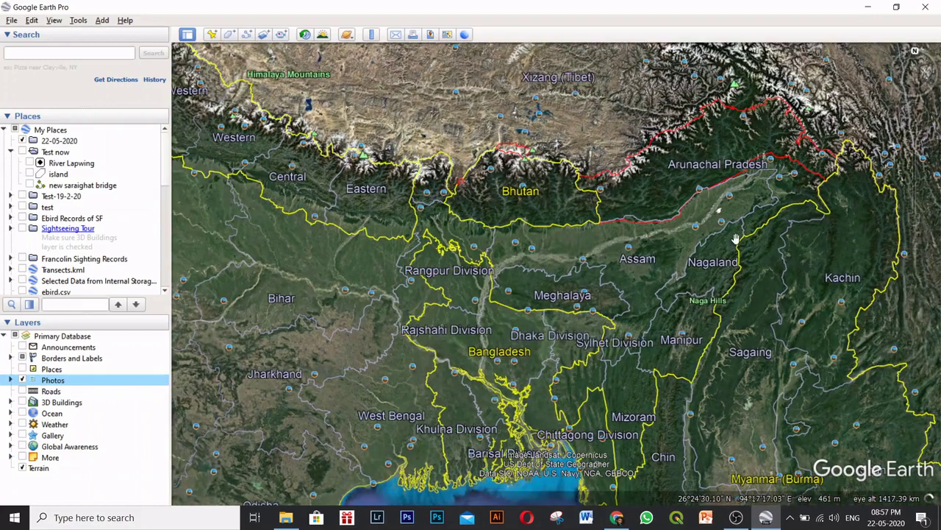
{"action": "left_click_drag", "start_coordinate": [765, 247], "coordinate": [728, 279]}
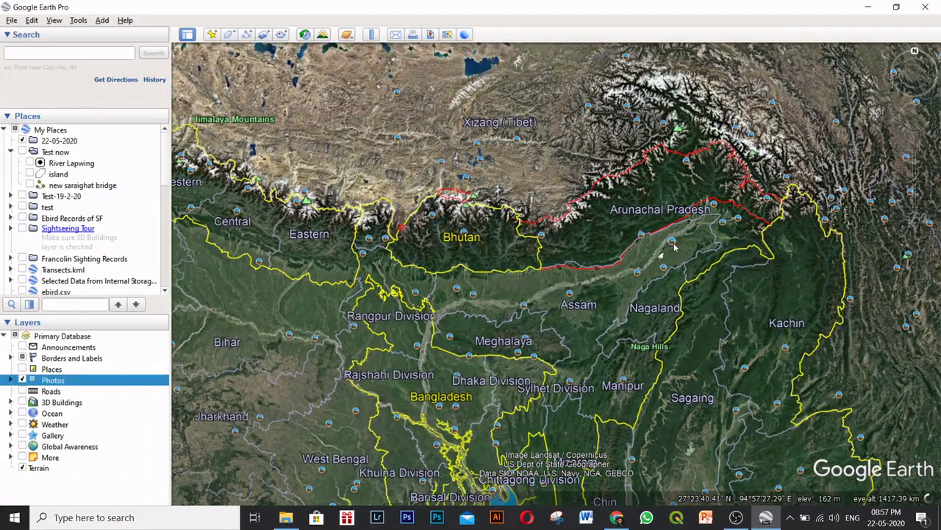
{"action": "left_click", "coordinate": [673, 243]}
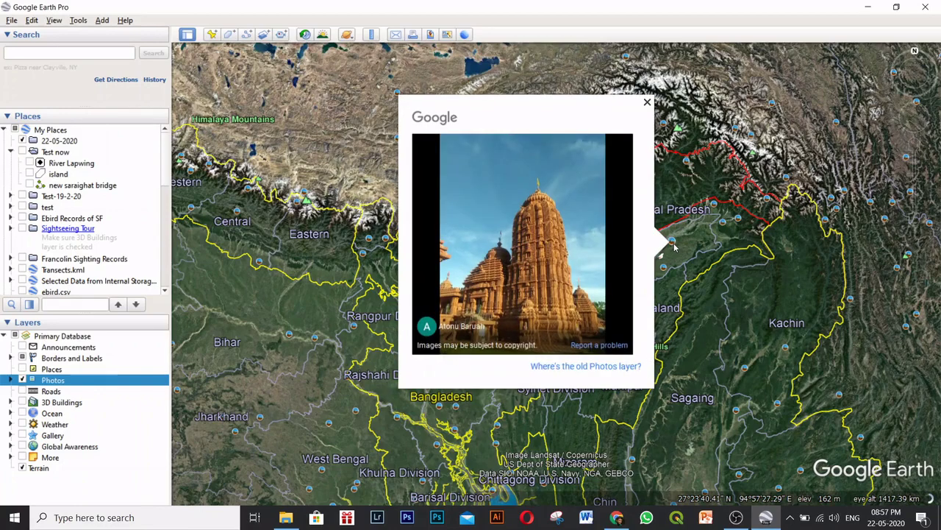
{"action": "left_click", "coordinate": [739, 220]}
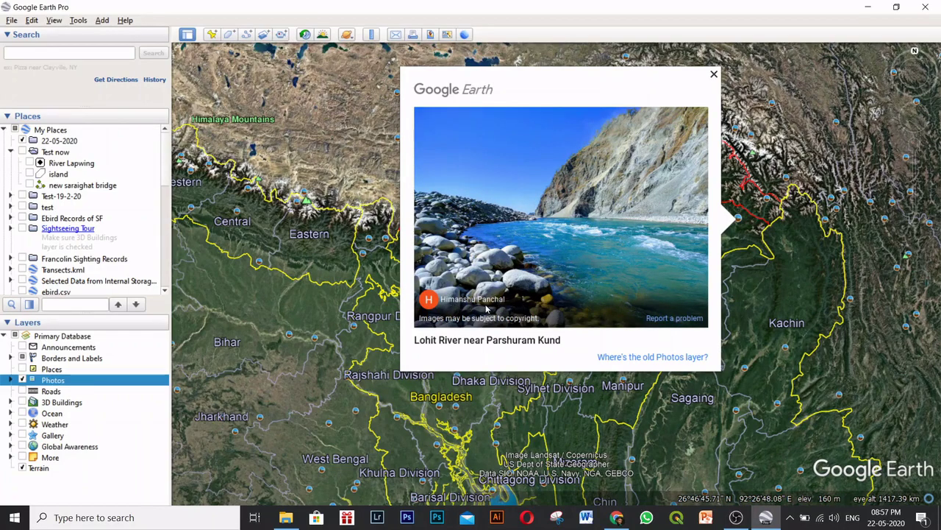
Close the Lohit River photo, replace the Photos layer with Roads to view the region's road network, and hide the roads again.
{"action": "left_click", "coordinate": [754, 265]}
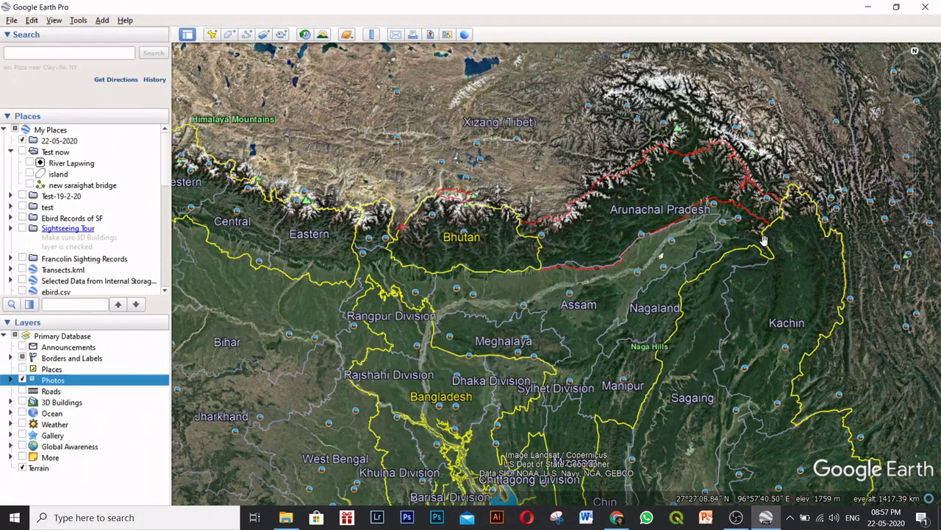
{"action": "left_click", "coordinate": [22, 380]}
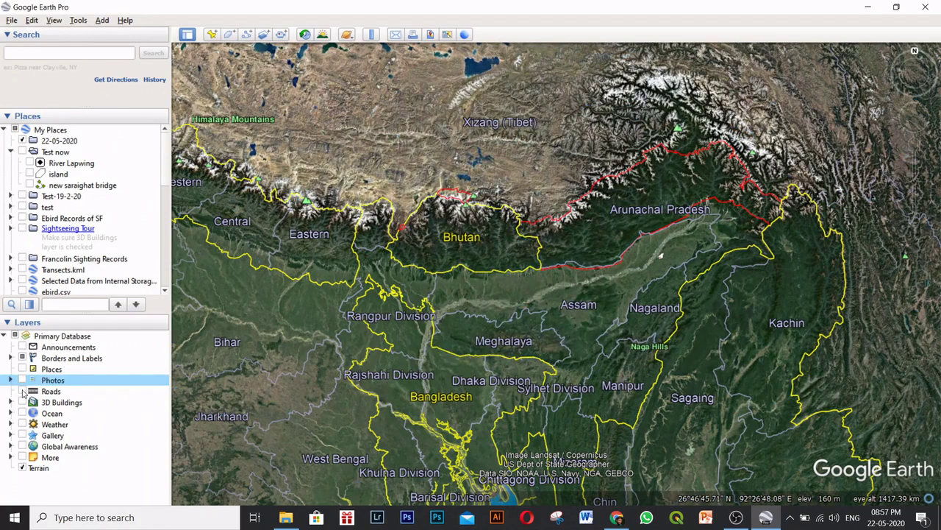
{"action": "left_click", "coordinate": [22, 391]}
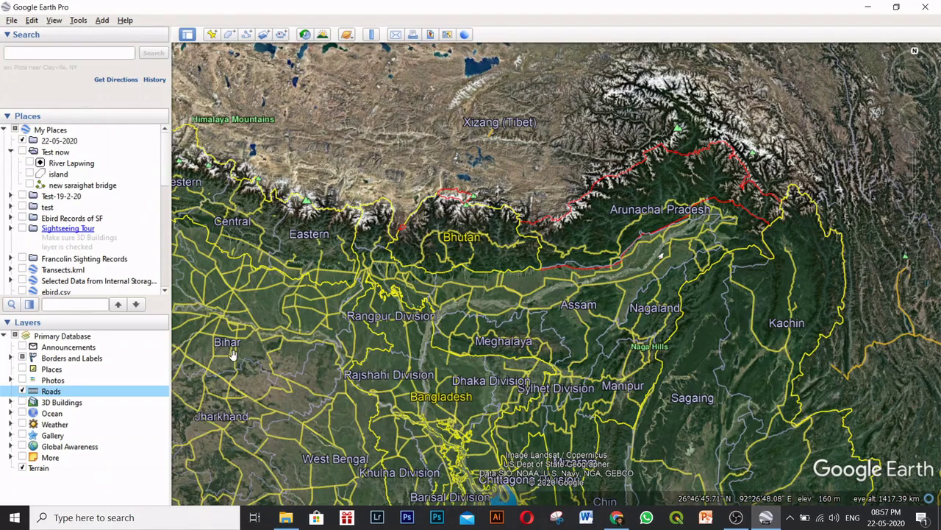
{"action": "left_click", "coordinate": [22, 391]}
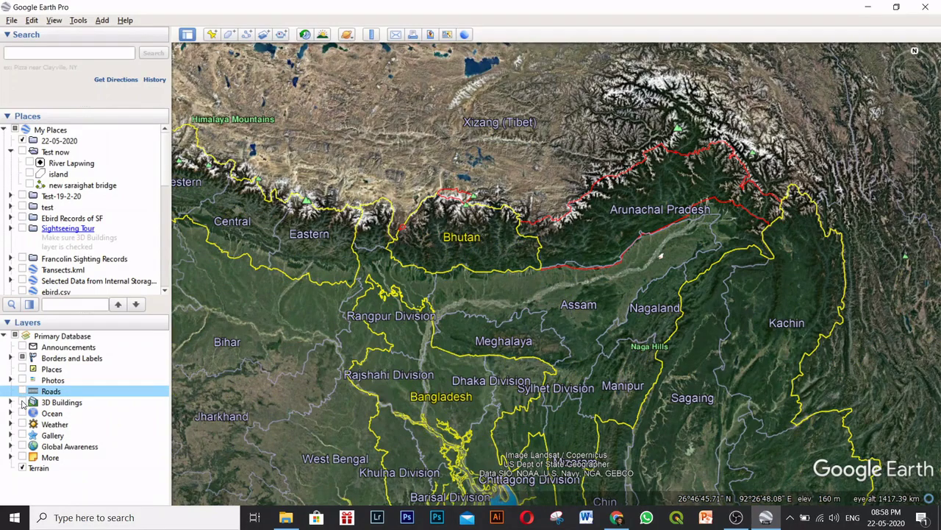
Turn on the 3D Buildings layer and bring the Delhi area into closer view.
{"action": "left_click_drag", "start_coordinate": [198, 379], "coordinate": [684, 443]}
{"action": "left_click_drag", "start_coordinate": [536, 158], "coordinate": [326, 278]}
{"action": "left_click_drag", "start_coordinate": [241, 299], "coordinate": [274, 179]}
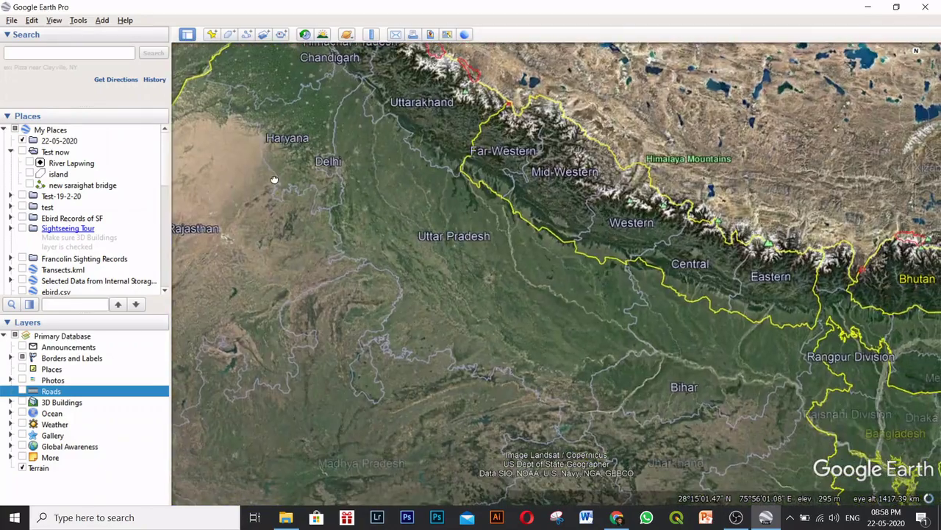
{"action": "left_click", "coordinate": [23, 402]}
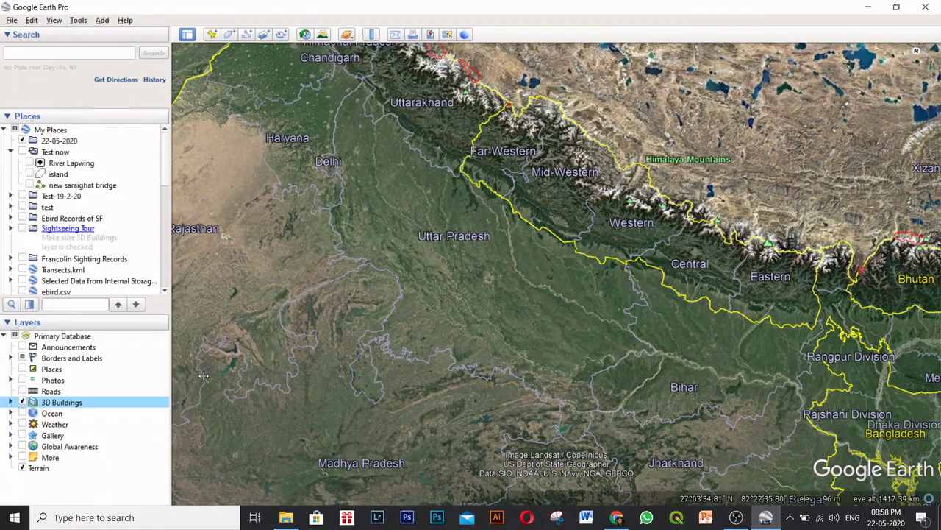
{"action": "left_click_drag", "start_coordinate": [347, 279], "coordinate": [480, 377]}
{"action": "scroll", "coordinate": [479, 319], "scroll_direction": "up", "scroll_amount": 5}
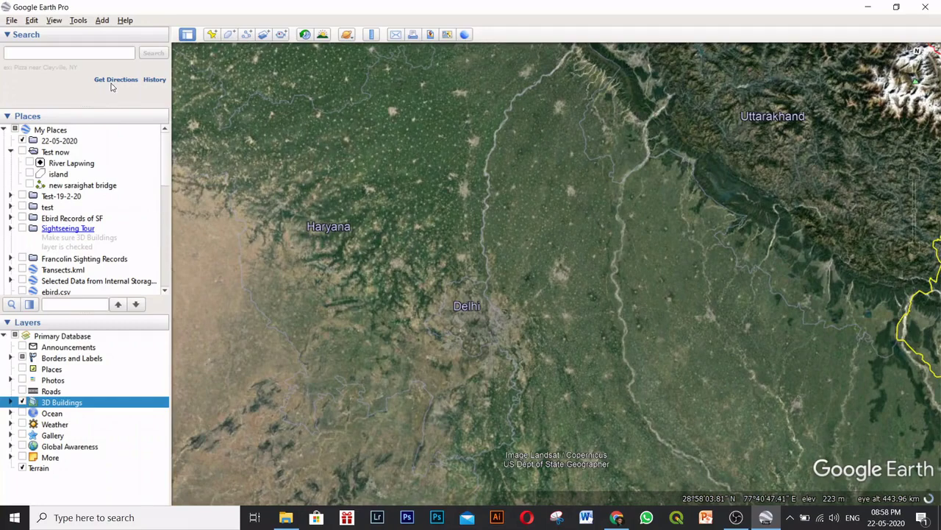
Search for "taj" and fly to the suggested Taj Mahal in Dharmapuri, Forest Colony, Tajganj, Agra.
{"action": "left_click", "coordinate": [71, 52]}
{"action": "type", "text": "t"}
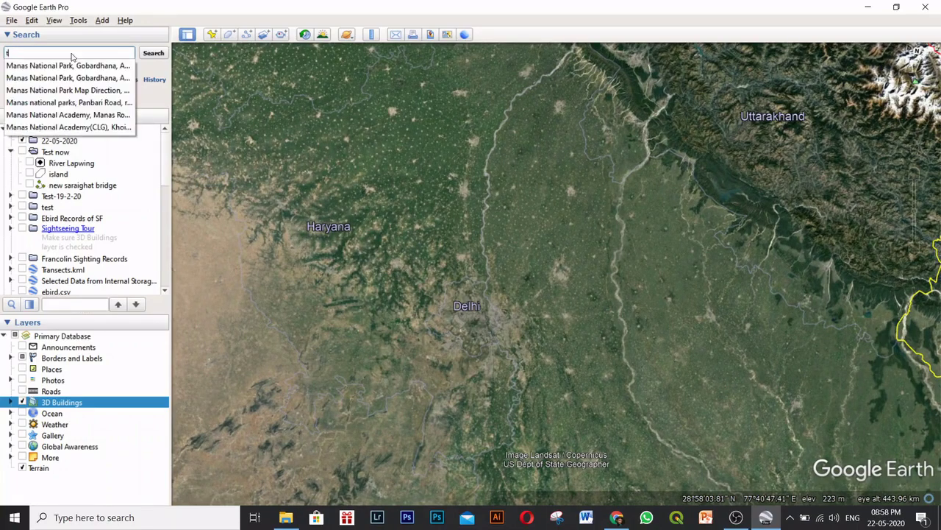
{"action": "type", "text": "aj"}
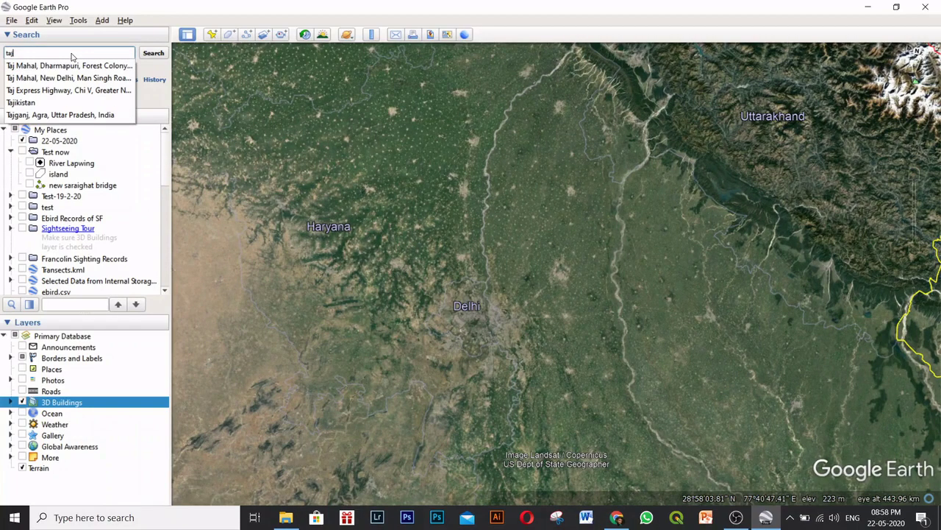
{"action": "left_click", "coordinate": [77, 68]}
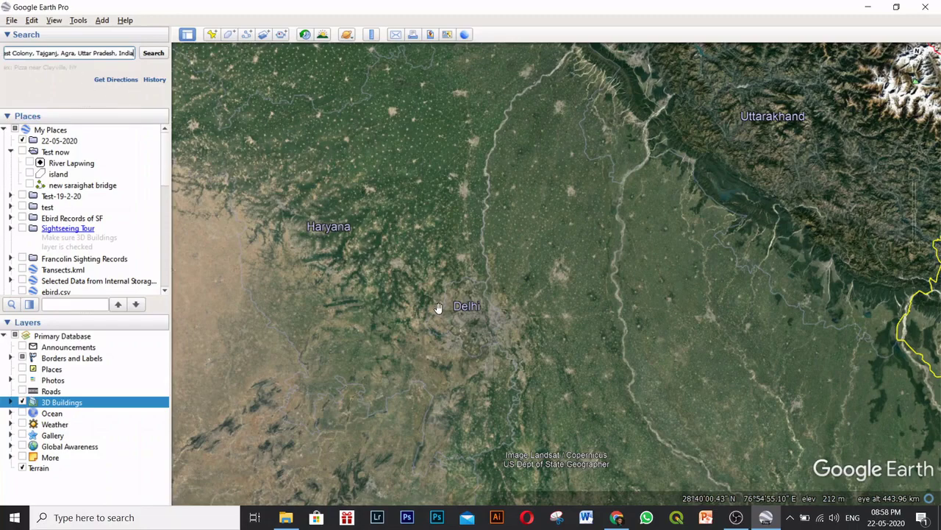
{"action": "left_click", "coordinate": [155, 53]}
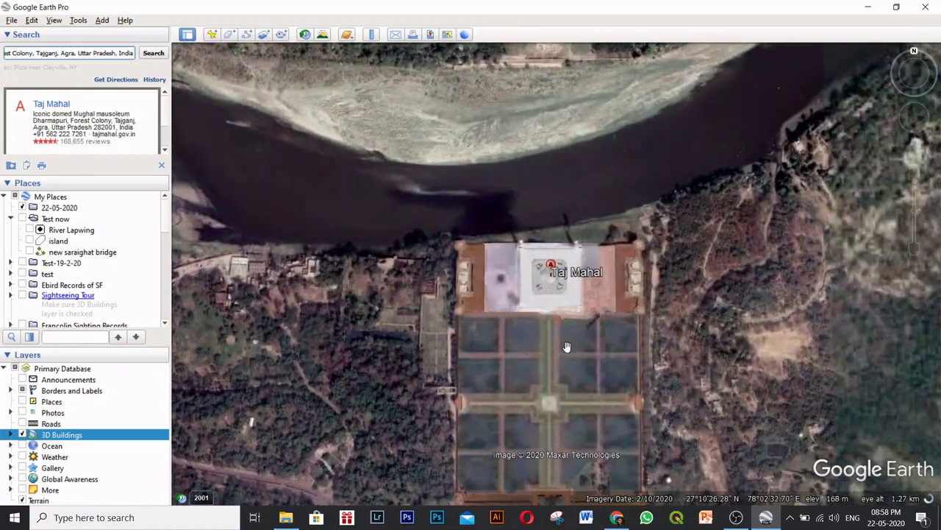
Bring the whole Taj Mahal complex into view and toggle the 3D Buildings layer off and on to compare.
{"action": "left_click_drag", "start_coordinate": [566, 347], "coordinate": [513, 214]}
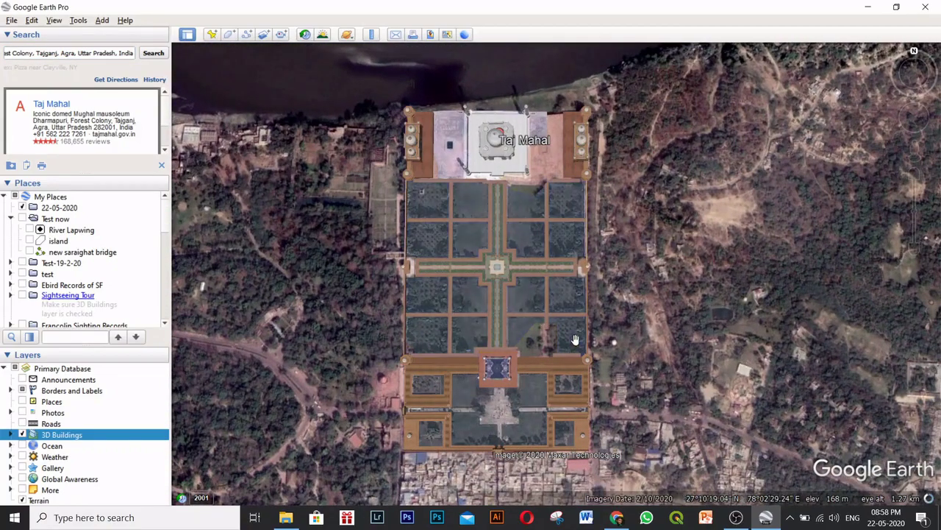
{"action": "left_click", "coordinate": [22, 434]}
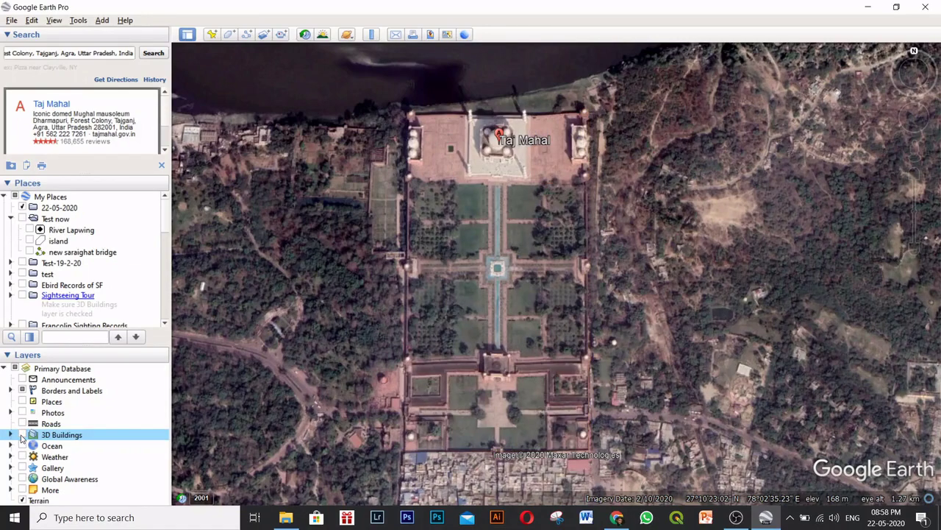
{"action": "left_click", "coordinate": [22, 434]}
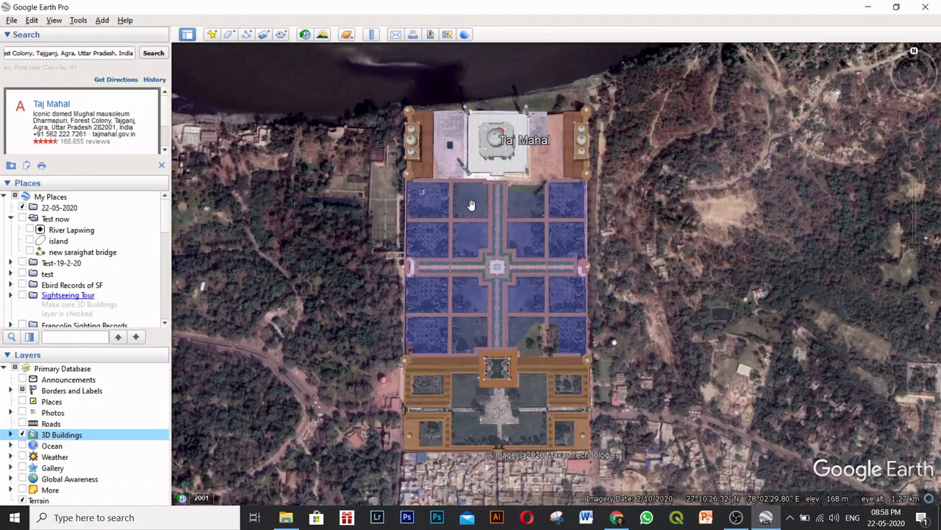
Examine the Taj Mahal's 3D minaret and platform up close, and the whole complex from a tilted view.
{"action": "scroll", "coordinate": [525, 195], "scroll_direction": "up", "scroll_amount": 5}
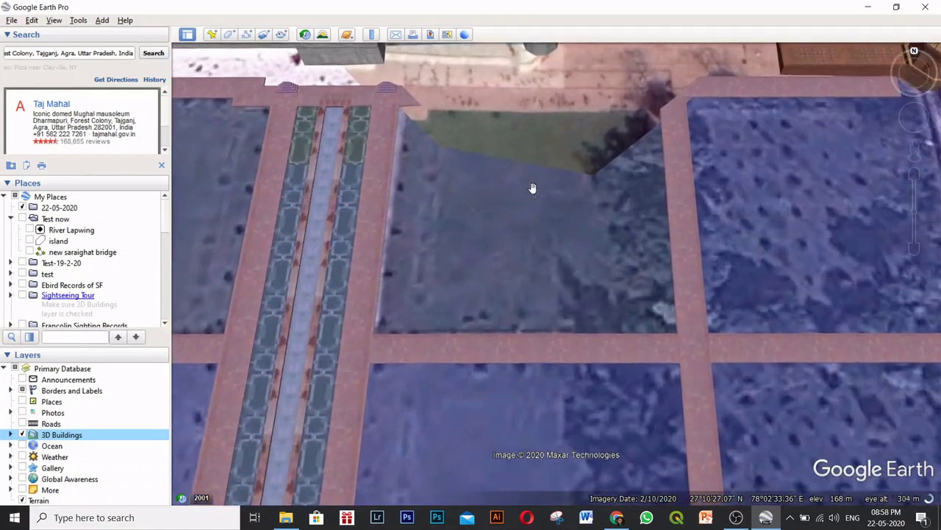
{"action": "left_click_drag", "start_coordinate": [532, 189], "coordinate": [555, 481]}
{"action": "scroll", "coordinate": [513, 299], "scroll_direction": "up", "scroll_amount": 3}
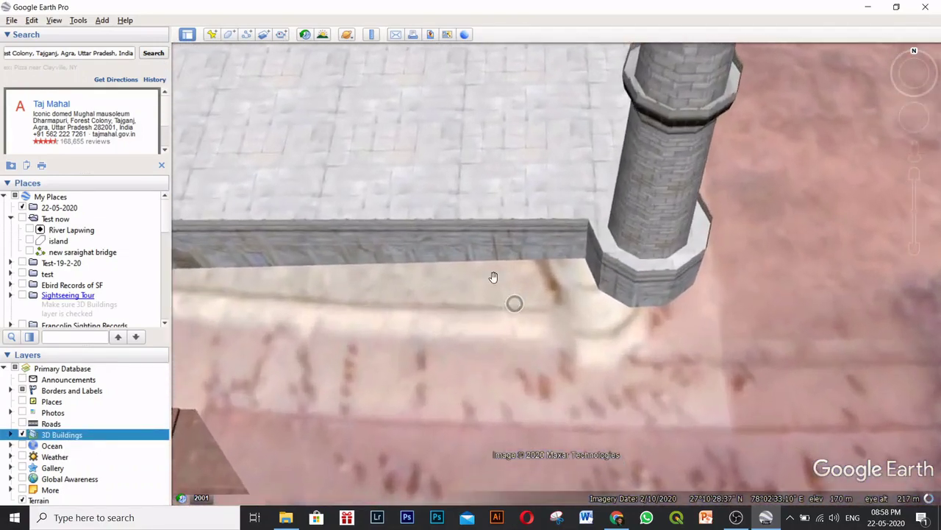
{"action": "left_click_drag", "start_coordinate": [492, 273], "coordinate": [752, 225]}
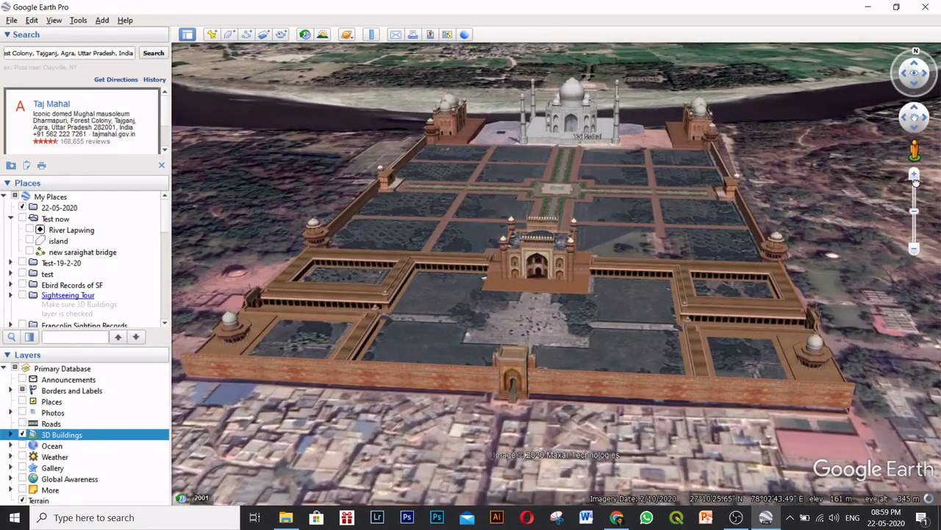
{"action": "left_click", "coordinate": [915, 177]}
{"action": "left_click", "coordinate": [915, 177]}
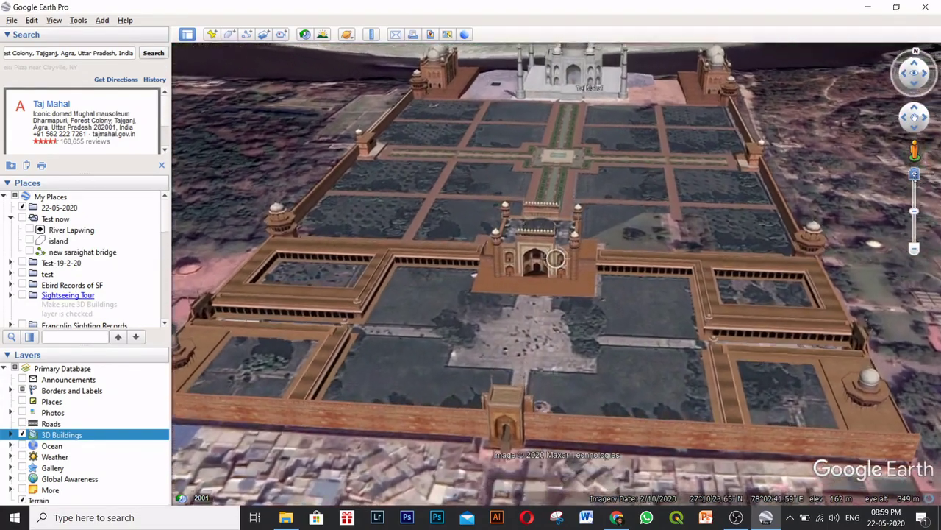
Examine the 3D model of the main entrance gate and the front facade of the Taj Mahal mausoleum.
{"action": "scroll", "coordinate": [549, 293], "scroll_direction": "up", "scroll_amount": 3}
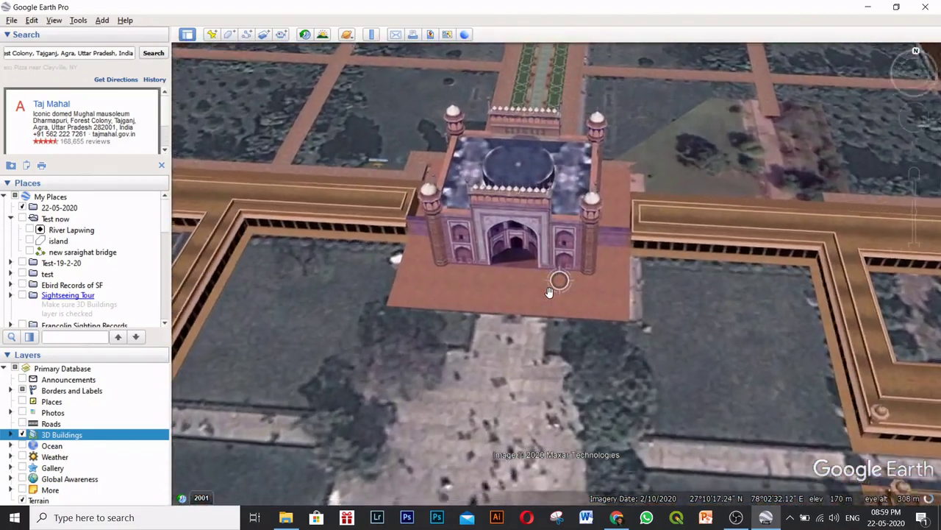
{"action": "scroll", "coordinate": [549, 292], "scroll_direction": "up", "scroll_amount": 3}
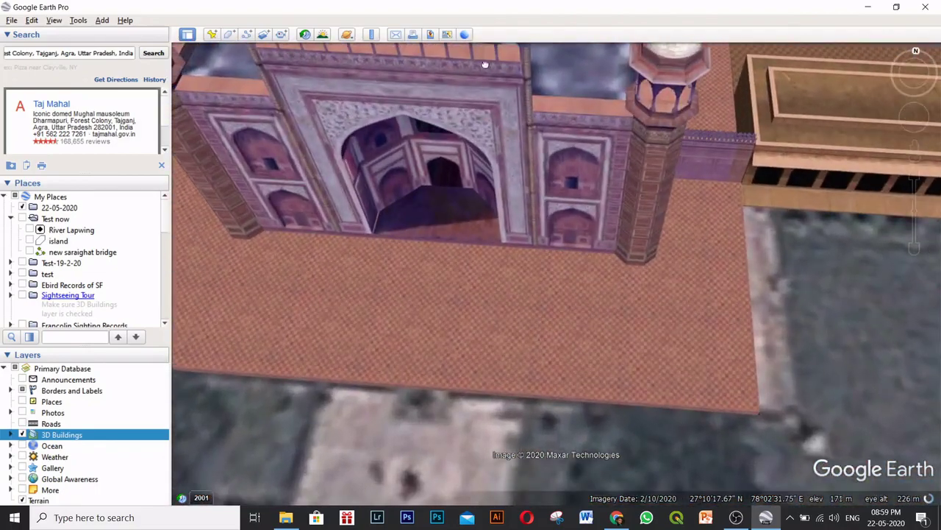
{"action": "left_click_drag", "start_coordinate": [484, 65], "coordinate": [858, 71]}
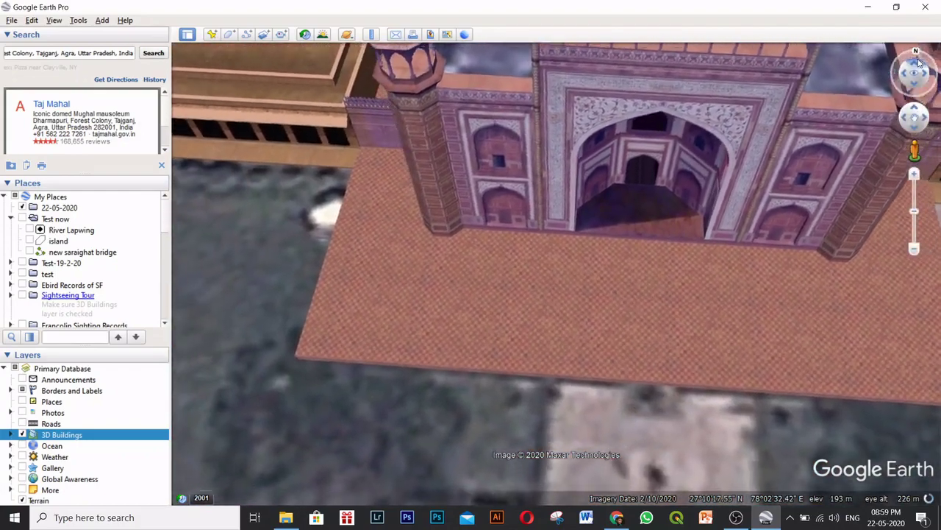
{"action": "left_click", "coordinate": [918, 63]}
{"action": "left_click_drag", "start_coordinate": [918, 63], "coordinate": [918, 64]}
{"action": "left_click_drag", "start_coordinate": [426, 160], "coordinate": [585, 221]}
{"action": "scroll", "coordinate": [585, 222], "scroll_direction": "up", "scroll_amount": 8}
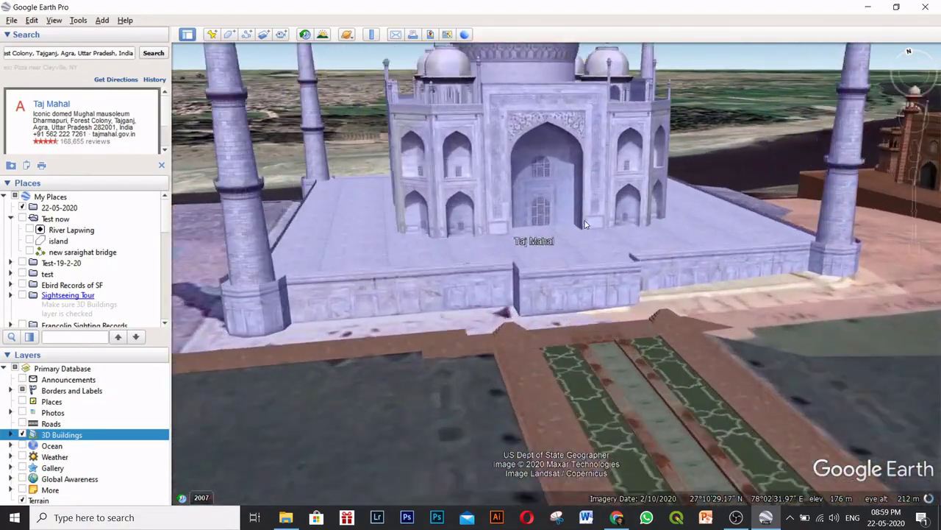
Enter Street View on the Taj Mahal terrace, look around towards the red domed building, and exit Street View.
{"action": "scroll", "coordinate": [586, 224], "scroll_direction": "up", "scroll_amount": 2}
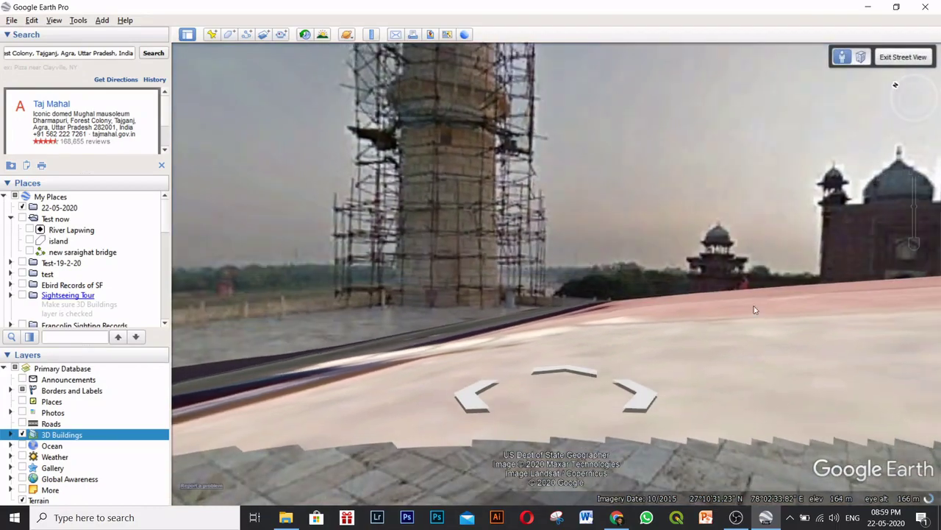
{"action": "left_click_drag", "start_coordinate": [754, 310], "coordinate": [507, 310]}
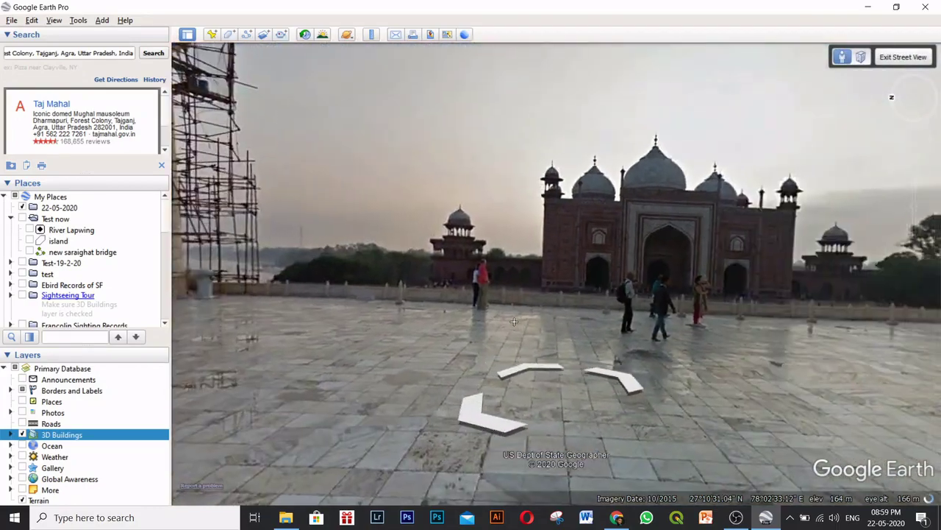
{"action": "left_click_drag", "start_coordinate": [783, 308], "coordinate": [620, 309]}
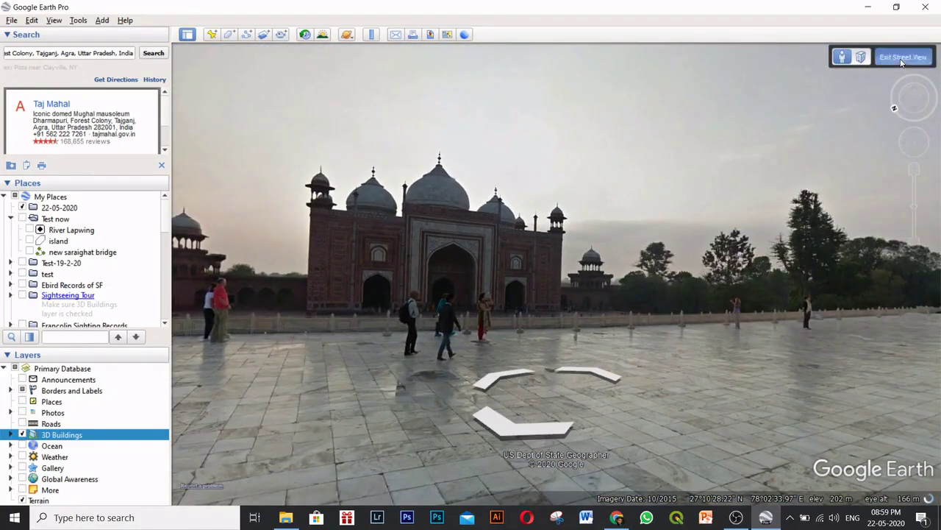
{"action": "left_click", "coordinate": [902, 58]}
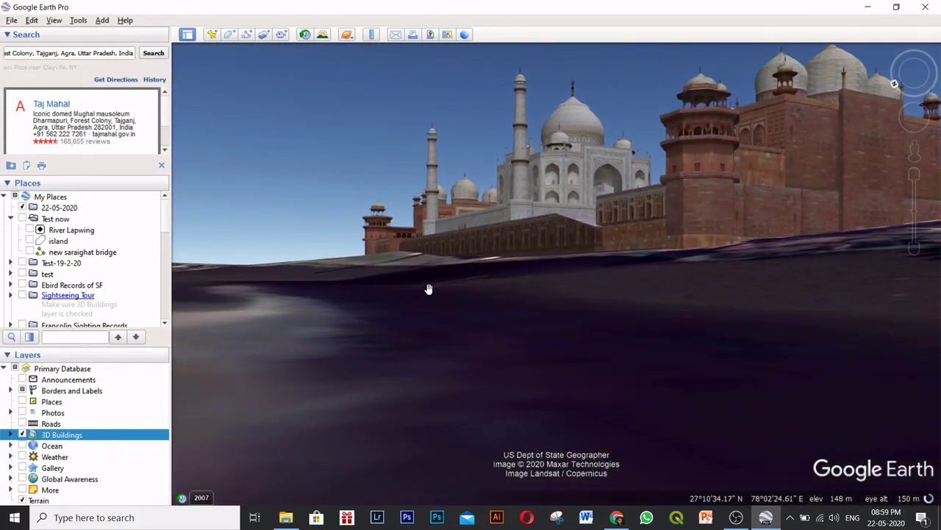
Toggle the 3D Buildings layer off and on twice in the ground-level view to compare the Taj Mahal scene.
{"action": "left_click", "coordinate": [22, 435]}
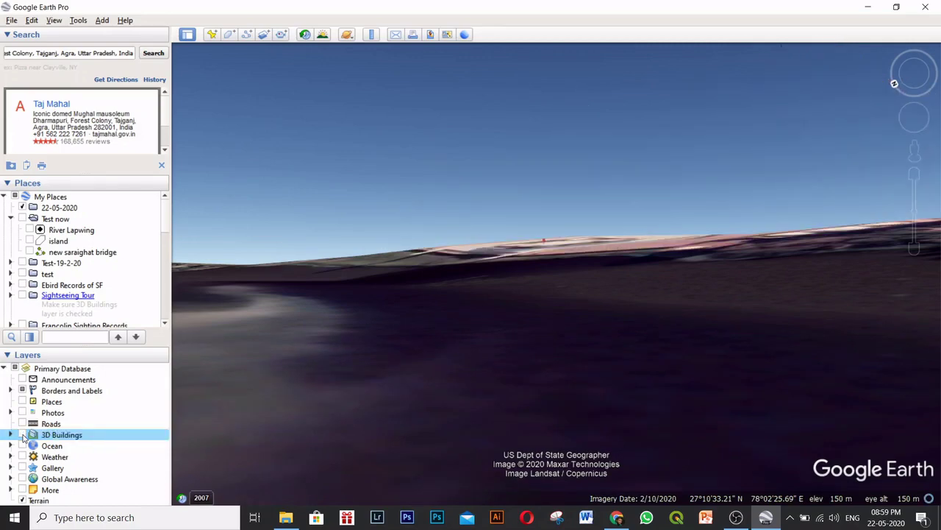
{"action": "left_click", "coordinate": [22, 435]}
{"action": "left_click", "coordinate": [22, 435]}
{"action": "left_click", "coordinate": [22, 435]}
Zoom out from the Taj Mahal until all of India is in view, and reset the map to north up.
{"action": "scroll", "coordinate": [773, 181], "scroll_direction": "down", "scroll_amount": 5}
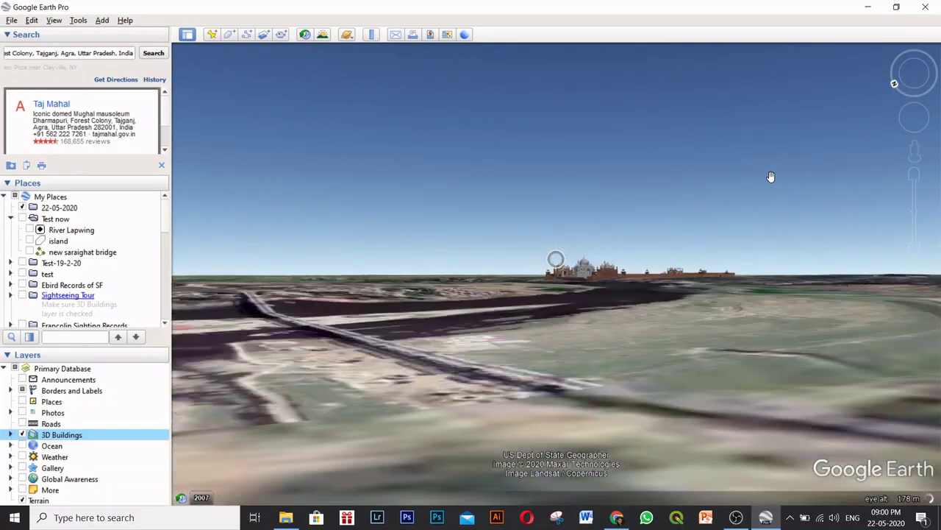
{"action": "scroll", "coordinate": [770, 177], "scroll_direction": "down", "scroll_amount": 15}
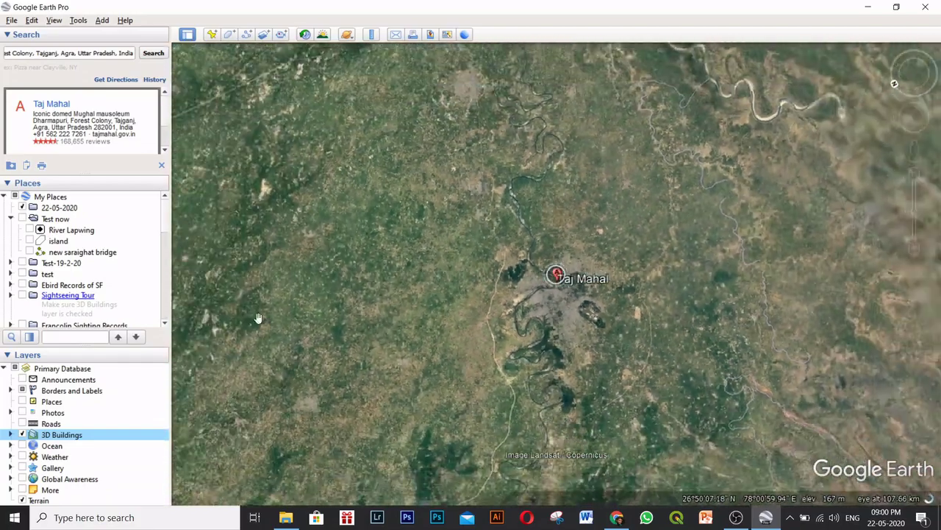
{"action": "scroll", "coordinate": [561, 210], "scroll_direction": "down", "scroll_amount": 5}
{"action": "scroll", "coordinate": [561, 211], "scroll_direction": "down", "scroll_amount": 5}
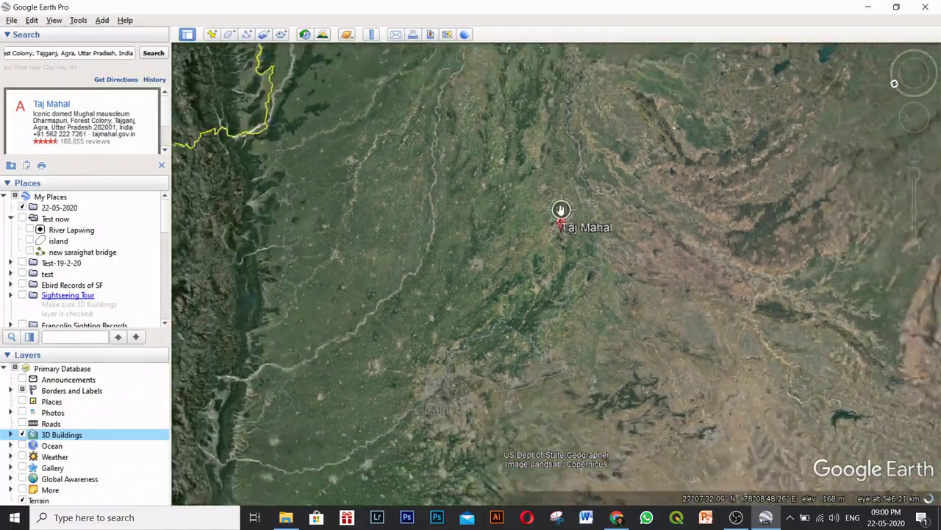
{"action": "scroll", "coordinate": [560, 210], "scroll_direction": "down", "scroll_amount": 2}
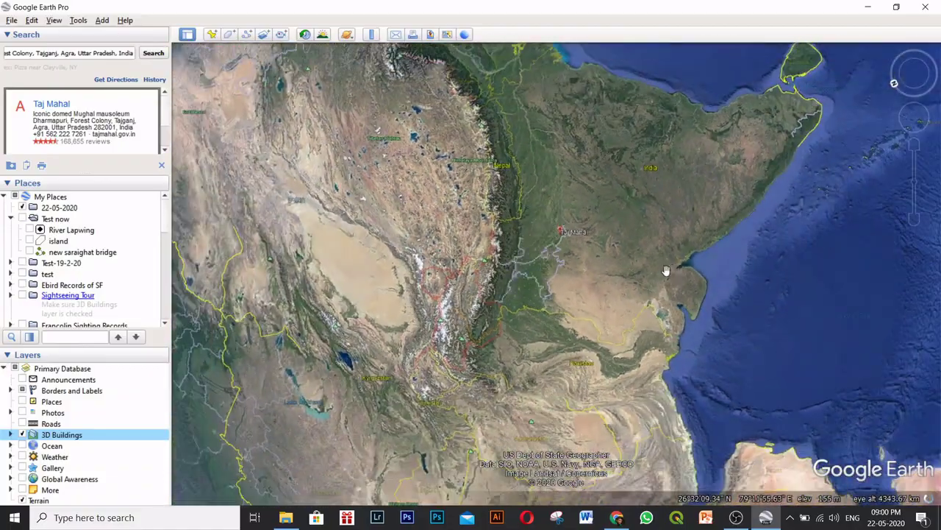
{"action": "left_click_drag", "start_coordinate": [666, 269], "coordinate": [556, 377]}
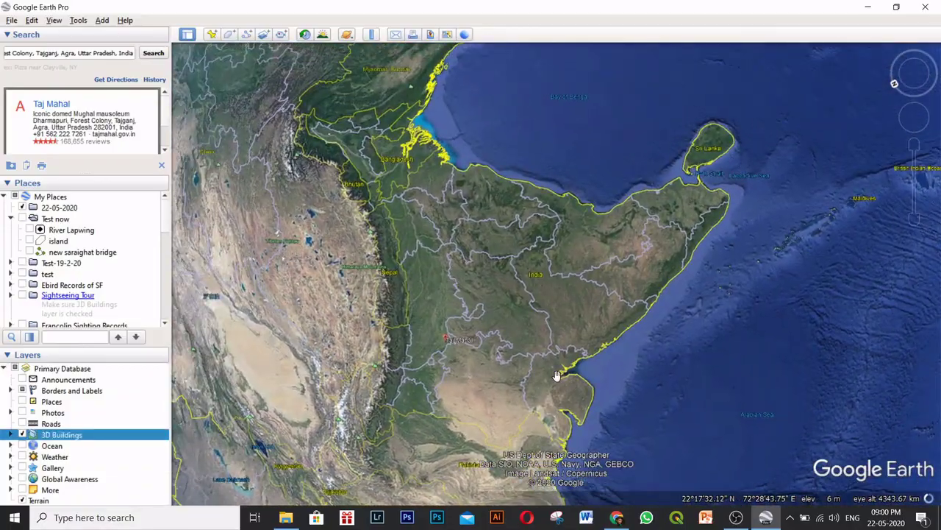
{"action": "key", "text": "n"}
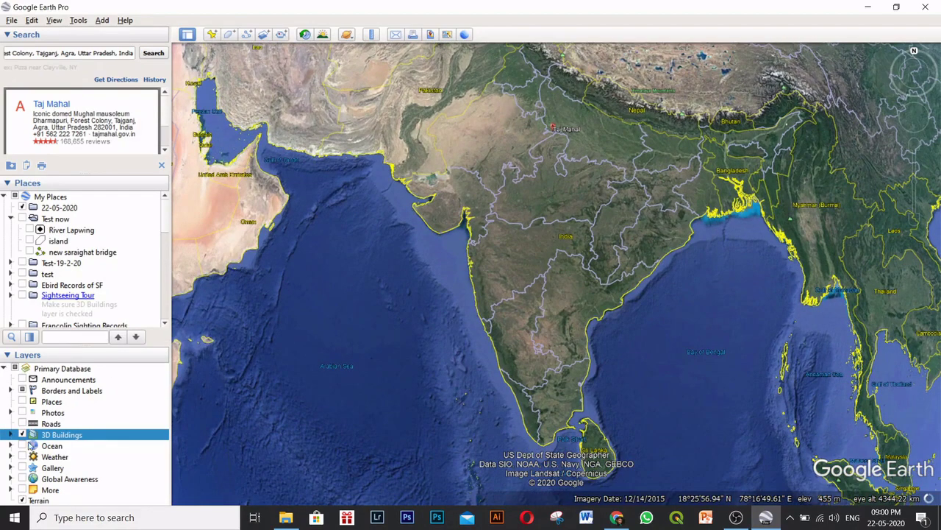
Switch from the 3D Buildings layer to the Ocean layer and bring the Indian Ocean south of India into view.
{"action": "left_click", "coordinate": [22, 446]}
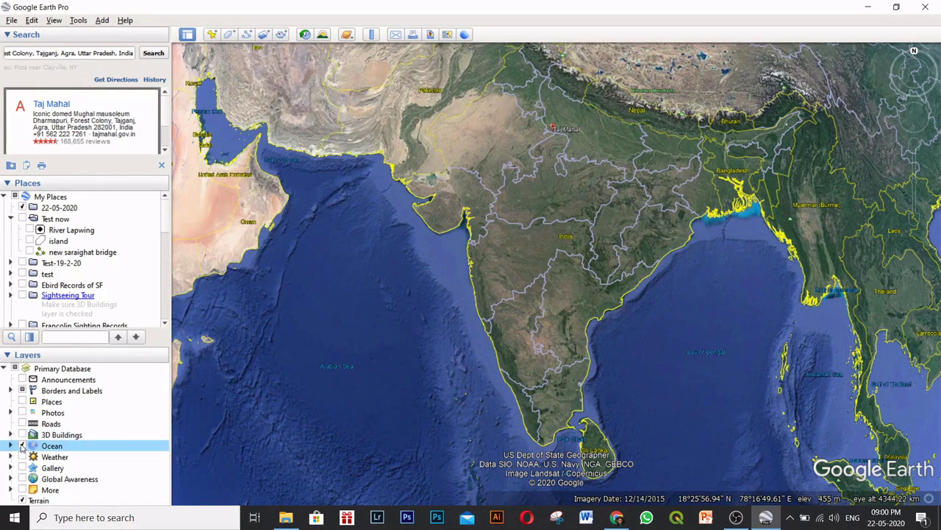
{"action": "left_click_drag", "start_coordinate": [435, 406], "coordinate": [328, 162]}
{"action": "left_click_drag", "start_coordinate": [399, 375], "coordinate": [475, 160]}
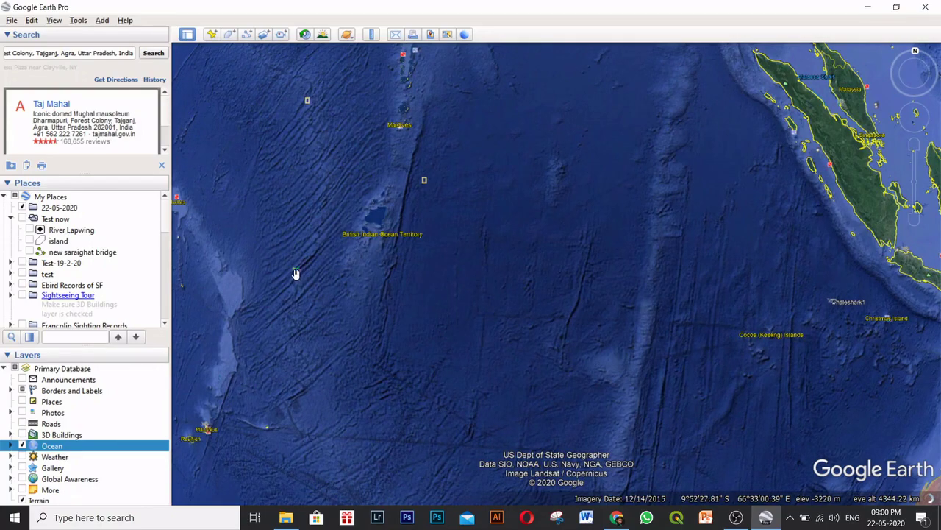
Expand the Ocean layer to review its sublayers, and look over the ocean markers around Sri Lanka and the Maldives.
{"action": "left_click_drag", "start_coordinate": [550, 154], "coordinate": [599, 264]}
{"action": "scroll", "coordinate": [656, 194], "scroll_direction": "up", "scroll_amount": 2}
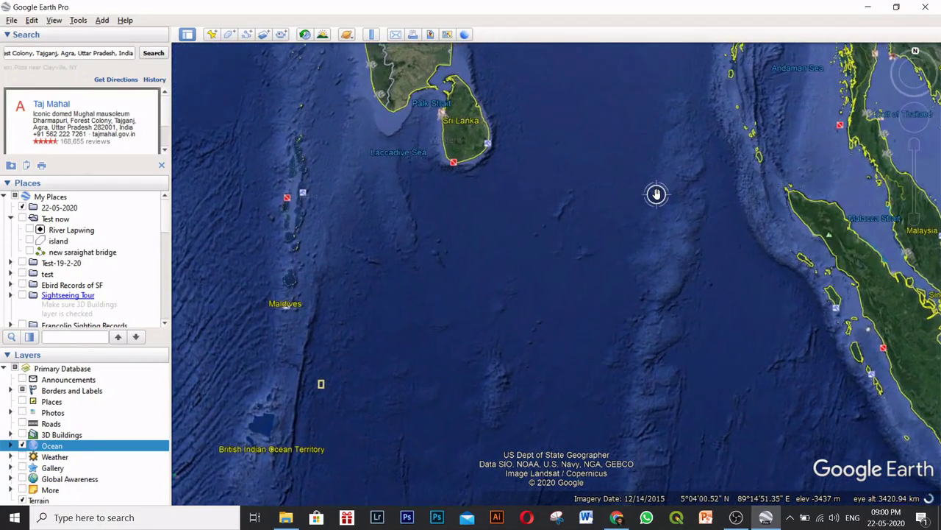
{"action": "left_click_drag", "start_coordinate": [599, 134], "coordinate": [591, 352]}
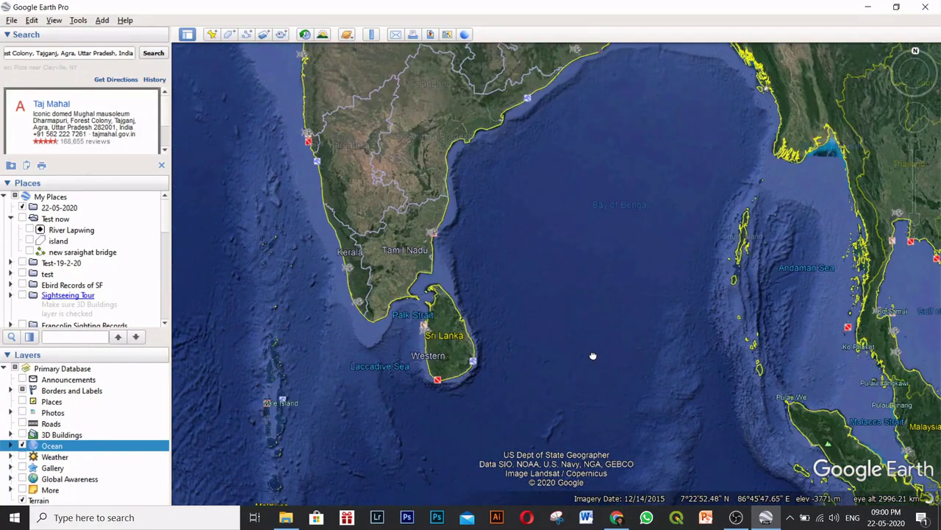
{"action": "left_click", "coordinate": [11, 445]}
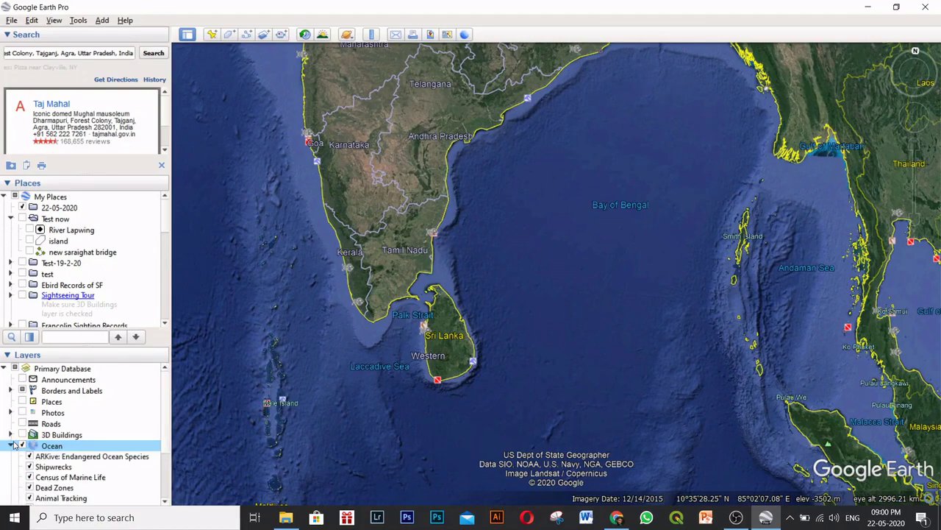
{"action": "scroll", "coordinate": [74, 434], "scroll_direction": "down", "scroll_amount": 2}
{"action": "scroll", "coordinate": [529, 339], "scroll_direction": "down", "scroll_amount": 2}
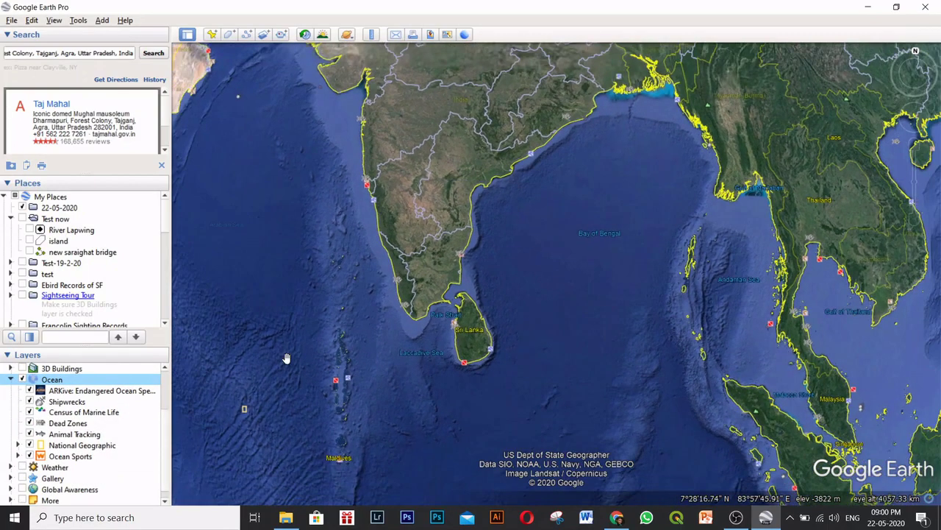
{"action": "scroll", "coordinate": [41, 434], "scroll_direction": "up", "scroll_amount": 1}
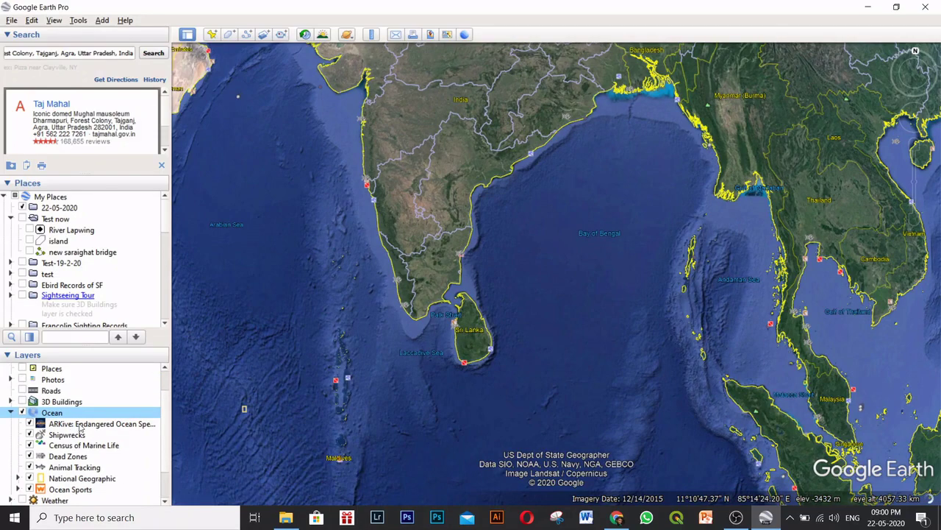
{"action": "left_click_drag", "start_coordinate": [343, 380], "coordinate": [425, 319]}
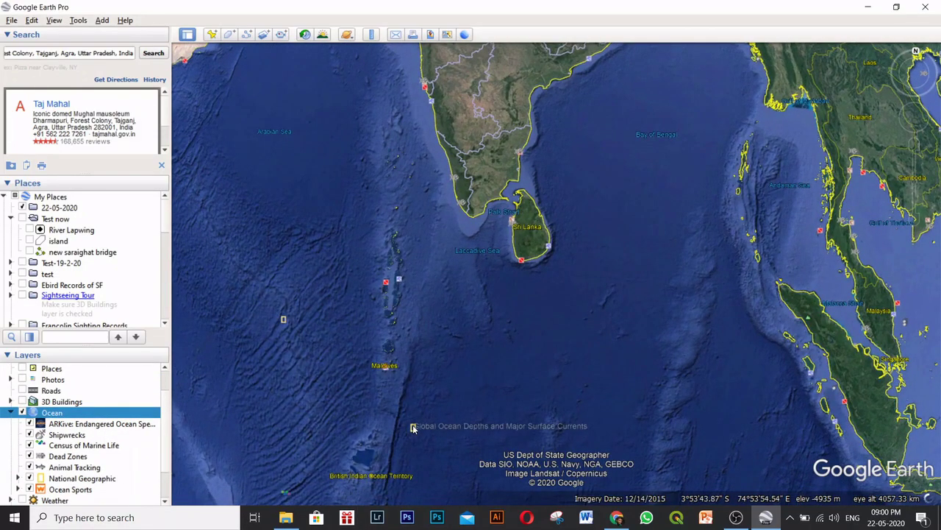
Fly to the Shipwrecks sublayer's location, inspect the U-215 wreck marker up close, and zoom back out to the surrounding canyons and basins.
{"action": "left_click", "coordinate": [42, 438]}
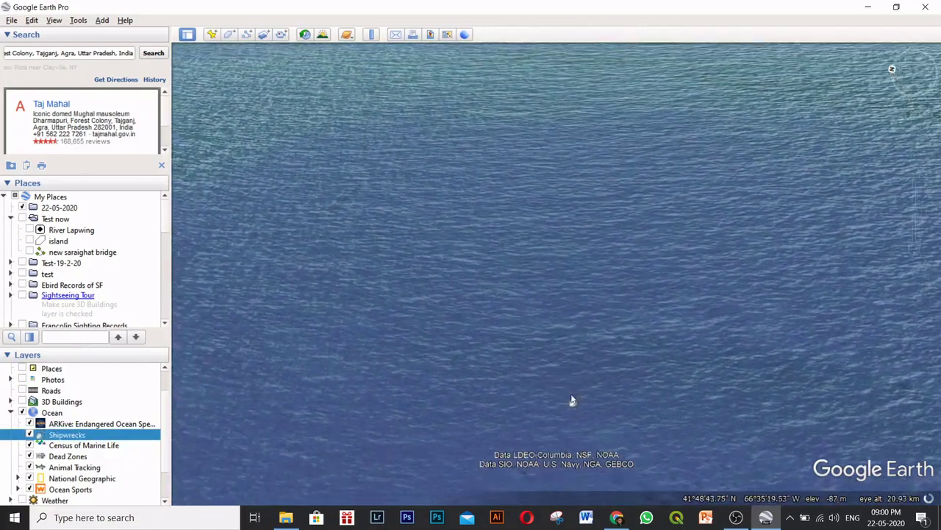
{"action": "scroll", "coordinate": [522, 316], "scroll_direction": "up", "scroll_amount": 5}
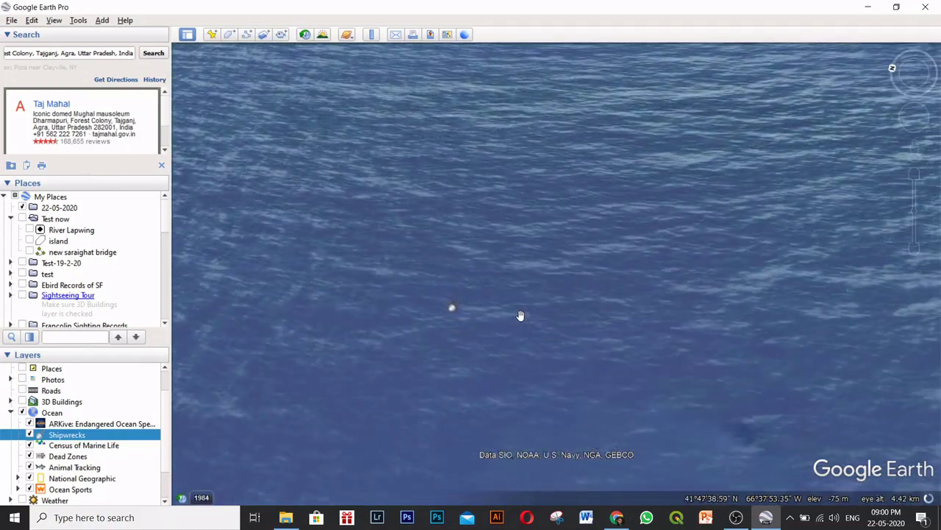
{"action": "scroll", "coordinate": [453, 311], "scroll_direction": "up", "scroll_amount": 3}
{"action": "scroll", "coordinate": [453, 314], "scroll_direction": "up", "scroll_amount": 3}
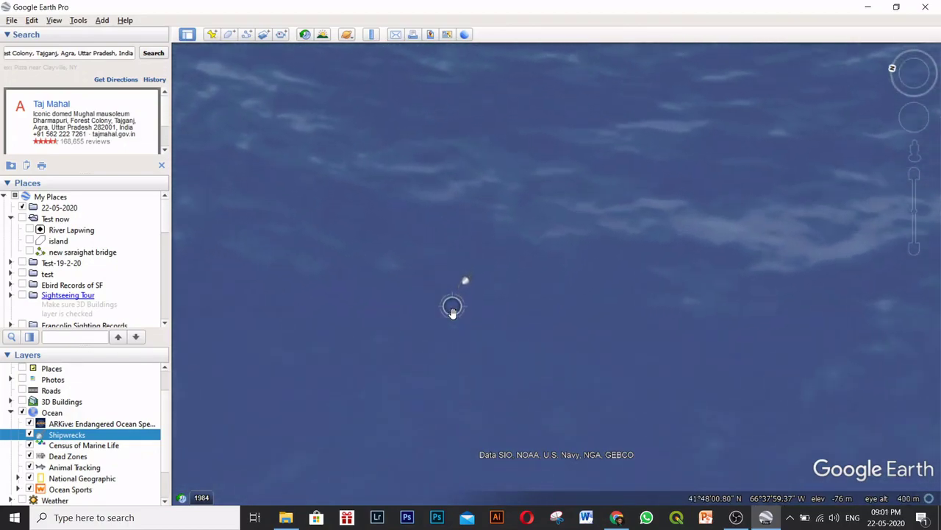
{"action": "scroll", "coordinate": [477, 262], "scroll_direction": "up", "scroll_amount": 2}
{"action": "scroll", "coordinate": [477, 262], "scroll_direction": "down", "scroll_amount": 3}
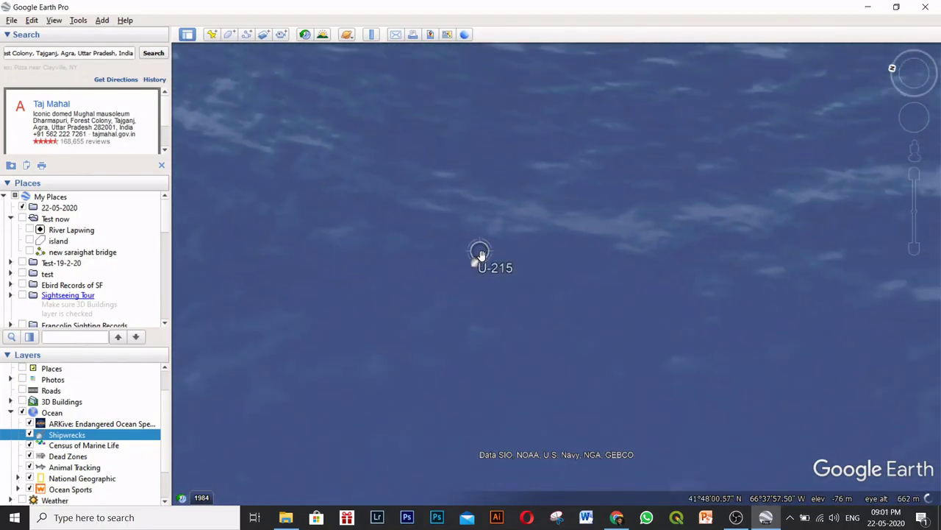
{"action": "scroll", "coordinate": [486, 241], "scroll_direction": "down", "scroll_amount": 3}
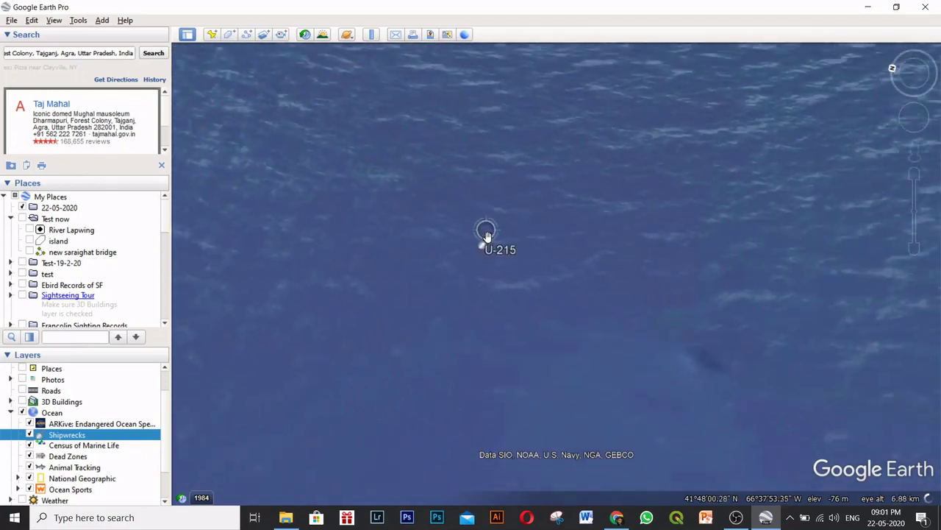
{"action": "scroll", "coordinate": [486, 231], "scroll_direction": "down", "scroll_amount": 3}
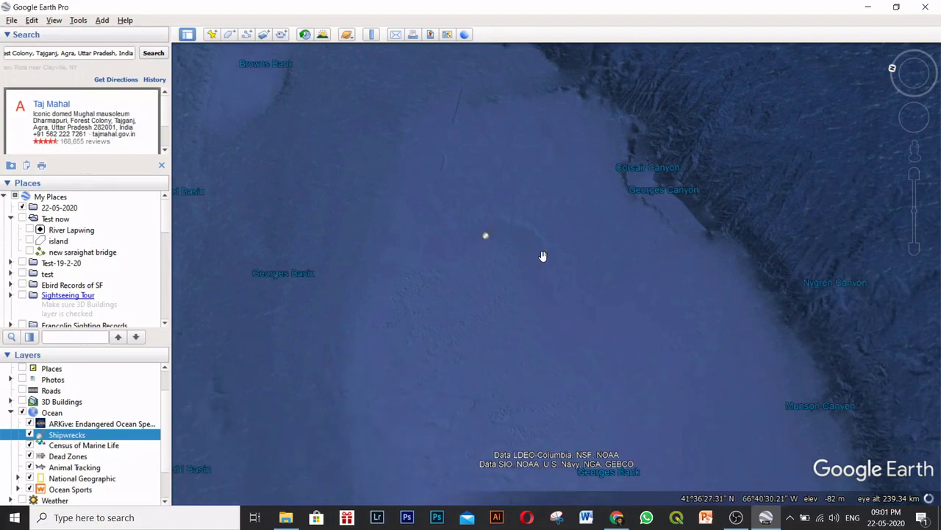
Zoom in on the U-215 wreck marker again from the wider view and look around the water surface beside it.
{"action": "scroll", "coordinate": [543, 256], "scroll_direction": "up", "scroll_amount": 5}
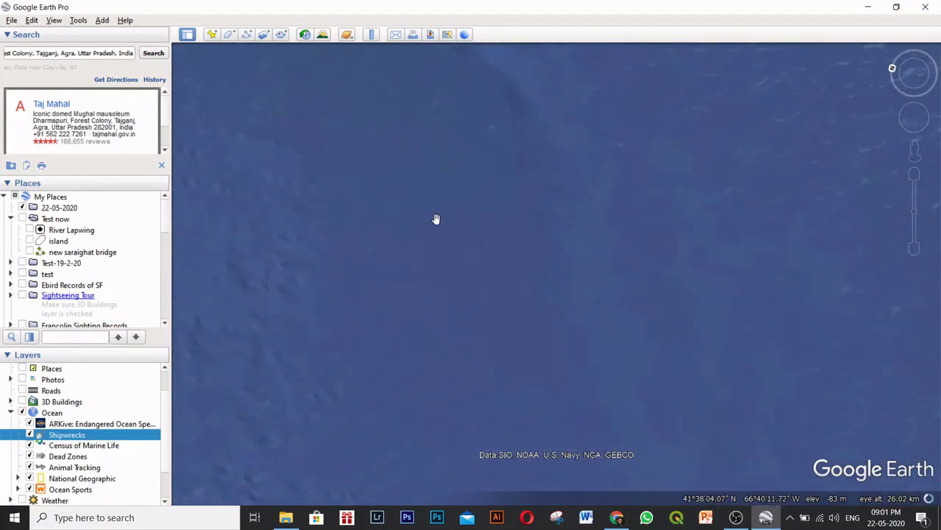
{"action": "scroll", "coordinate": [402, 215], "scroll_direction": "up", "scroll_amount": 3}
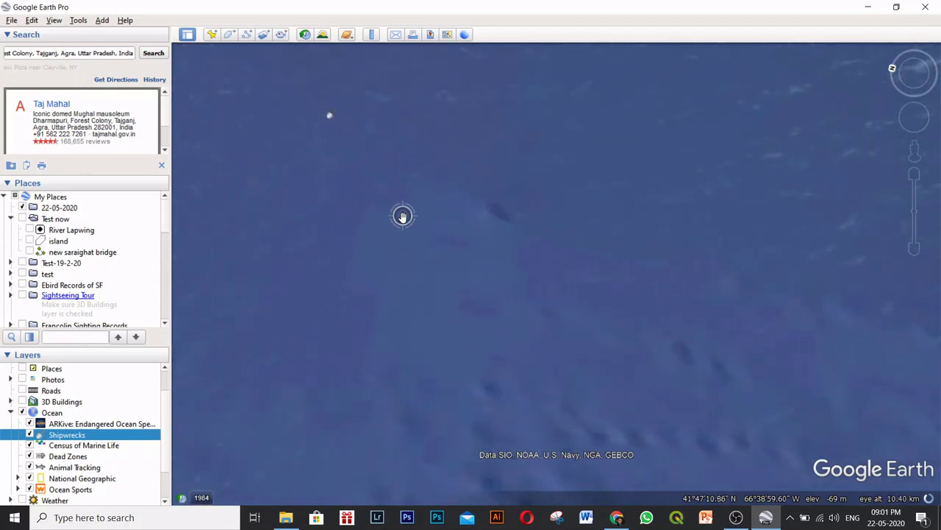
{"action": "scroll", "coordinate": [403, 215], "scroll_direction": "up", "scroll_amount": 2}
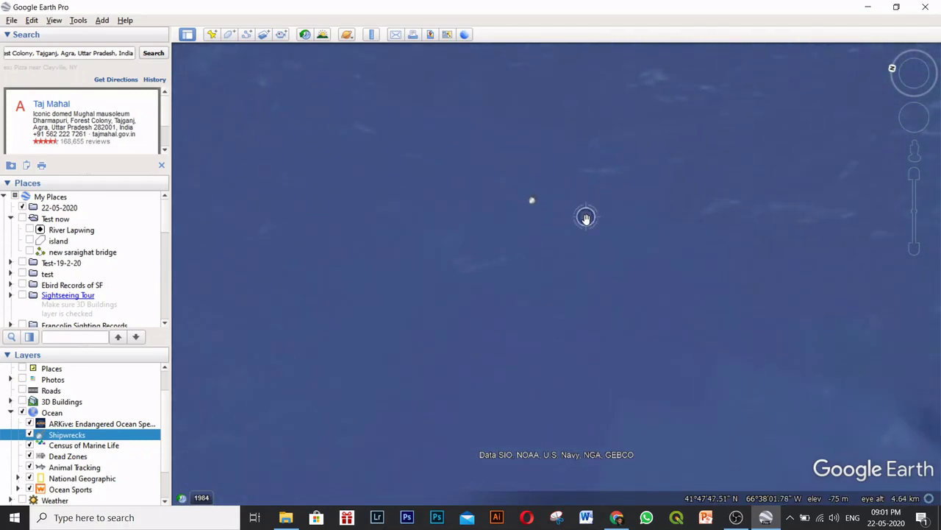
{"action": "scroll", "coordinate": [586, 217], "scroll_direction": "up", "scroll_amount": 2}
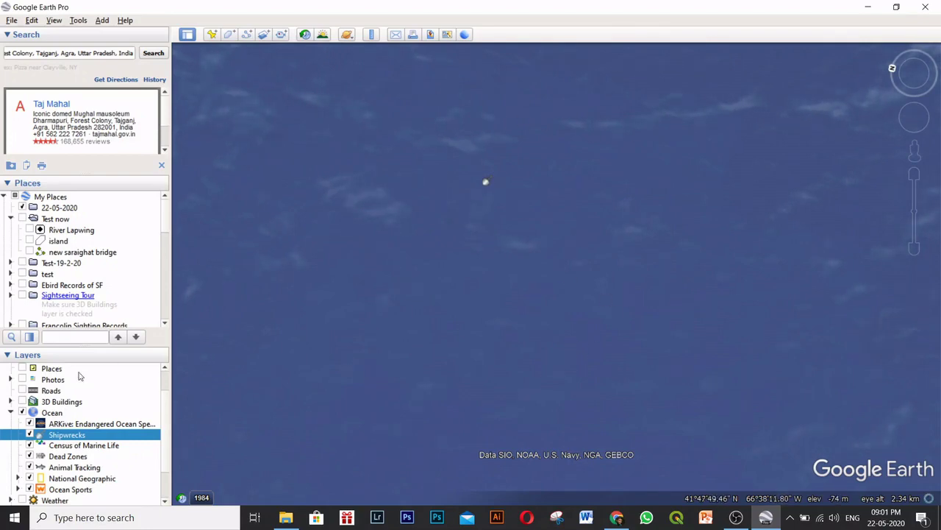
{"action": "left_click", "coordinate": [25, 416]}
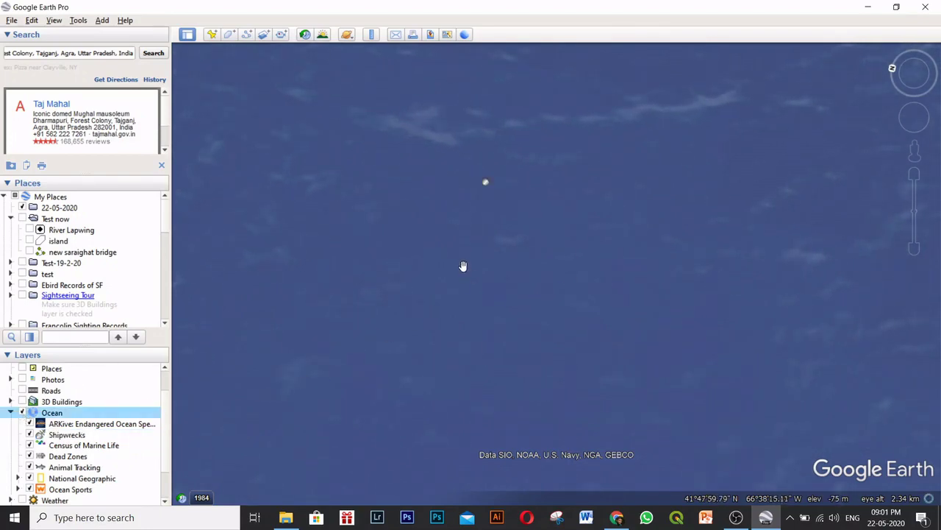
{"action": "left_click_drag", "start_coordinate": [442, 321], "coordinate": [597, 315]}
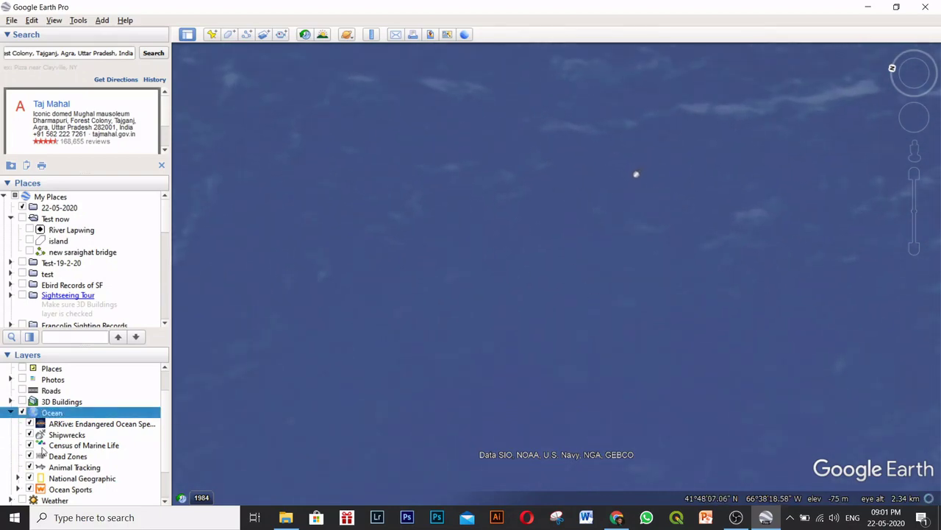
Toggle the Terrain layer off and on to compare the sea surface, and leave Terrain turned off.
{"action": "scroll", "coordinate": [87, 472], "scroll_direction": "down", "scroll_amount": 2}
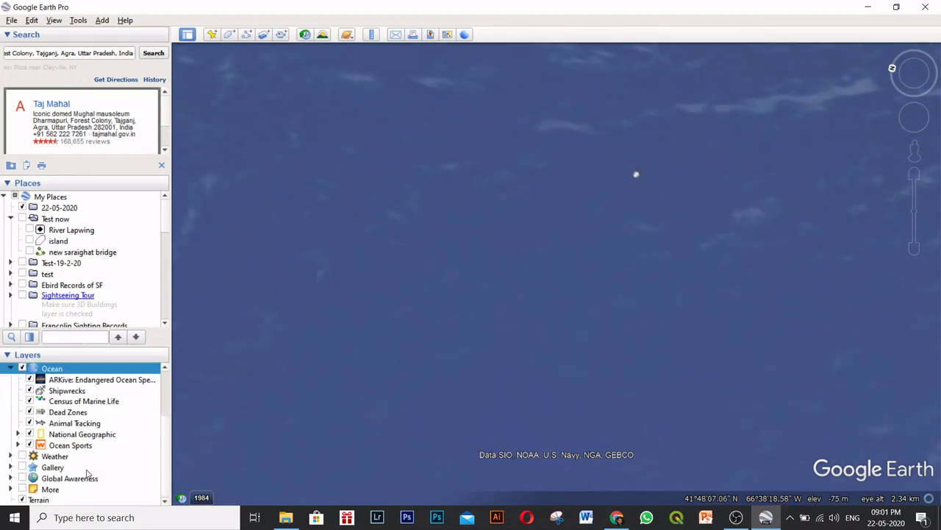
{"action": "left_click", "coordinate": [22, 500]}
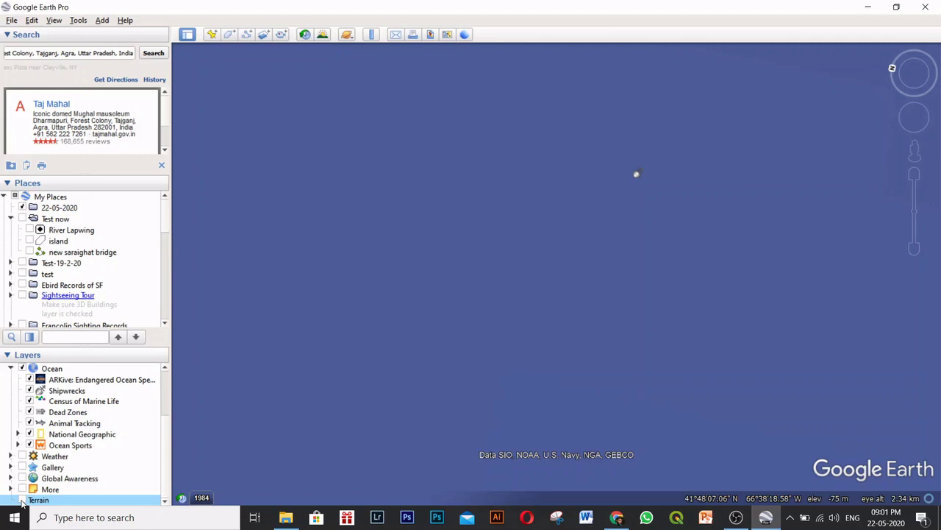
{"action": "left_click", "coordinate": [22, 500]}
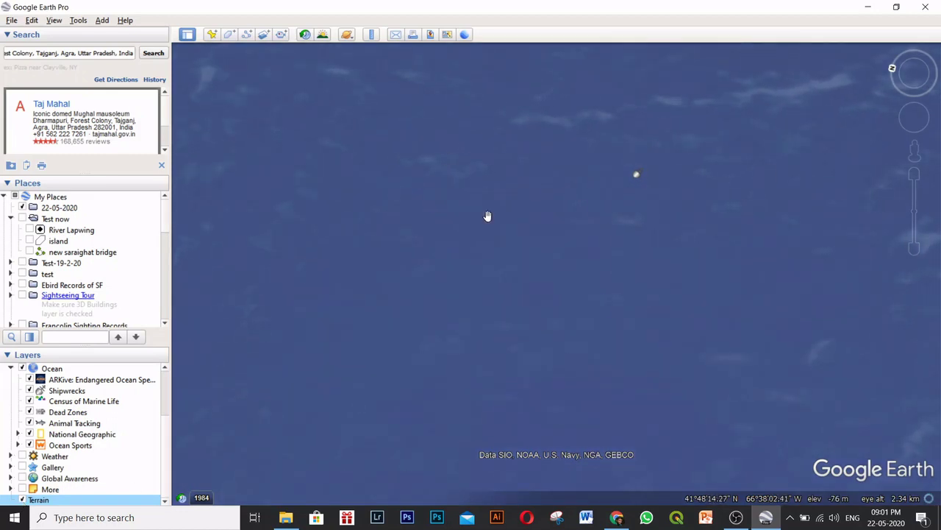
{"action": "left_click", "coordinate": [22, 500]}
Zoom out from the wreck to the western Atlantic and zoom in on the Bermuda islands to view their ocean markers.
{"action": "scroll", "coordinate": [545, 298], "scroll_direction": "down", "scroll_amount": 5}
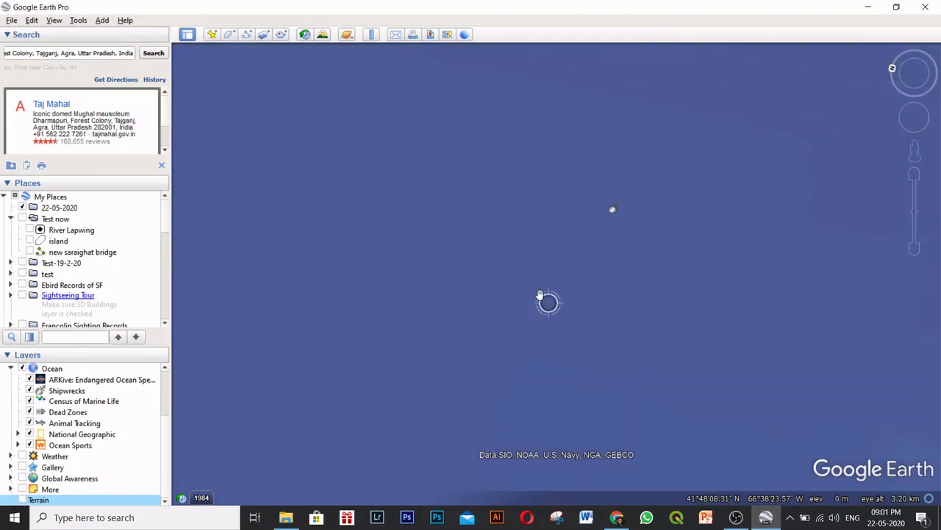
{"action": "scroll", "coordinate": [531, 287], "scroll_direction": "down", "scroll_amount": 5}
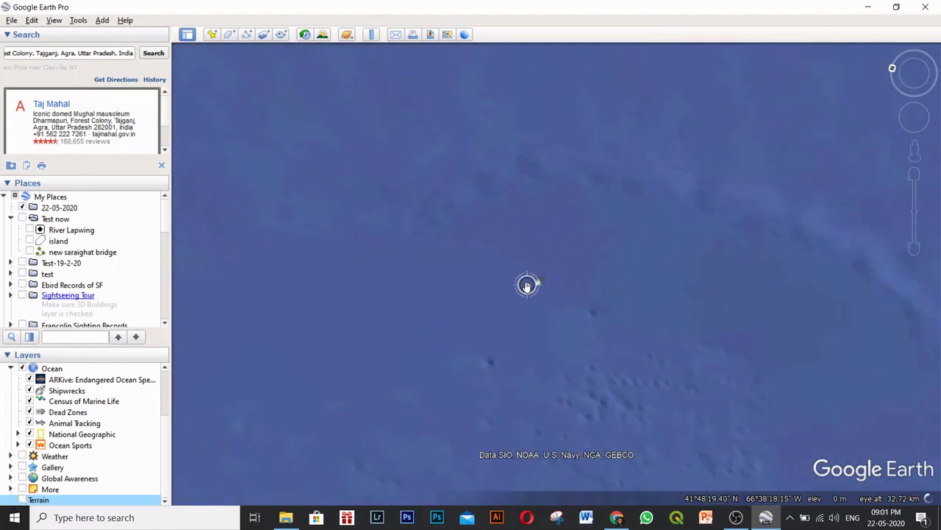
{"action": "scroll", "coordinate": [525, 285], "scroll_direction": "down", "scroll_amount": 5}
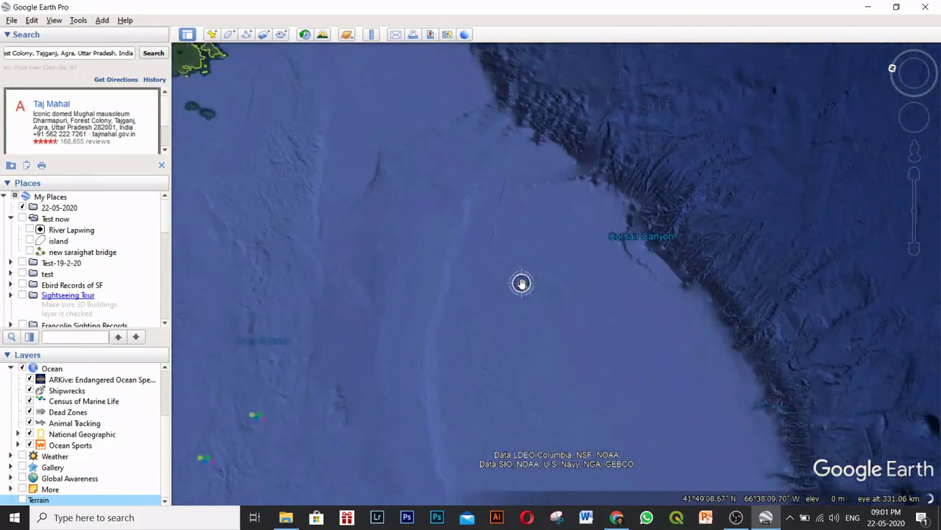
{"action": "scroll", "coordinate": [522, 282], "scroll_direction": "down", "scroll_amount": 5}
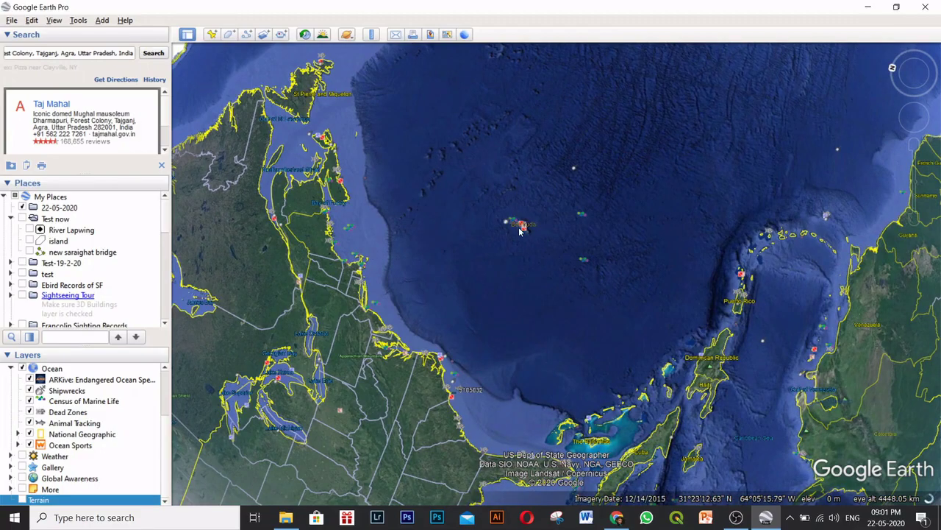
{"action": "scroll", "coordinate": [518, 227], "scroll_direction": "up", "scroll_amount": 3}
{"action": "scroll", "coordinate": [518, 227], "scroll_direction": "up", "scroll_amount": 5}
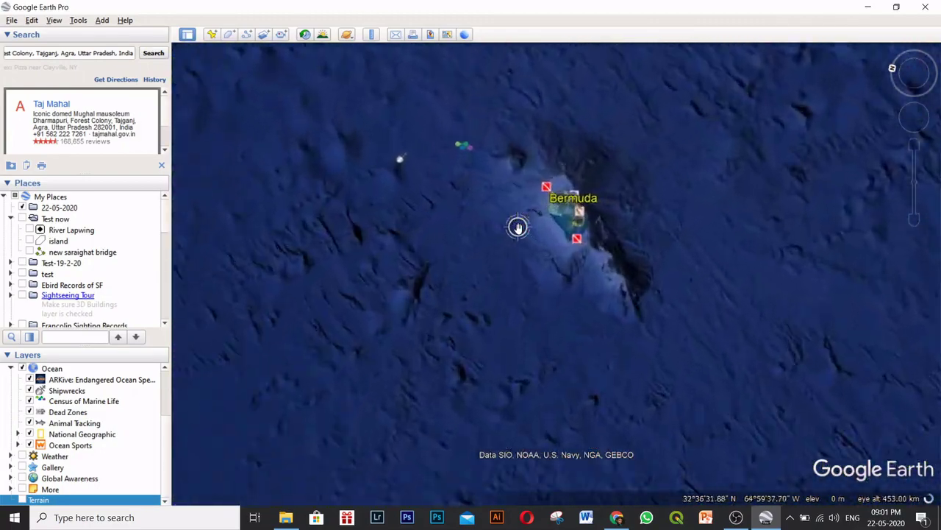
{"action": "scroll", "coordinate": [559, 177], "scroll_direction": "up", "scroll_amount": 4}
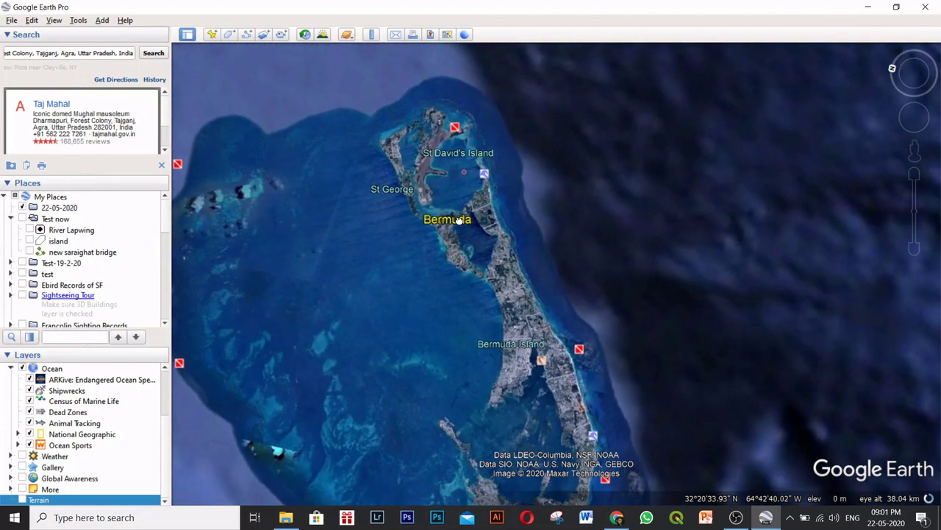
Fly to the Dead Zones sublayer's location on the US east coast and look along the coast to the mouth of Chesapeake Bay.
{"action": "scroll", "coordinate": [40, 414], "scroll_direction": "up", "scroll_amount": 1}
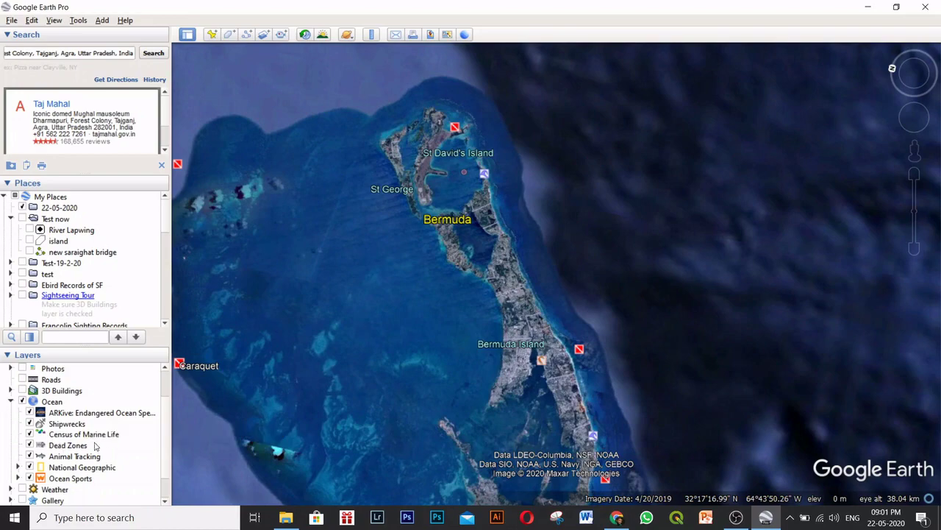
{"action": "double_click", "coordinate": [62, 447]}
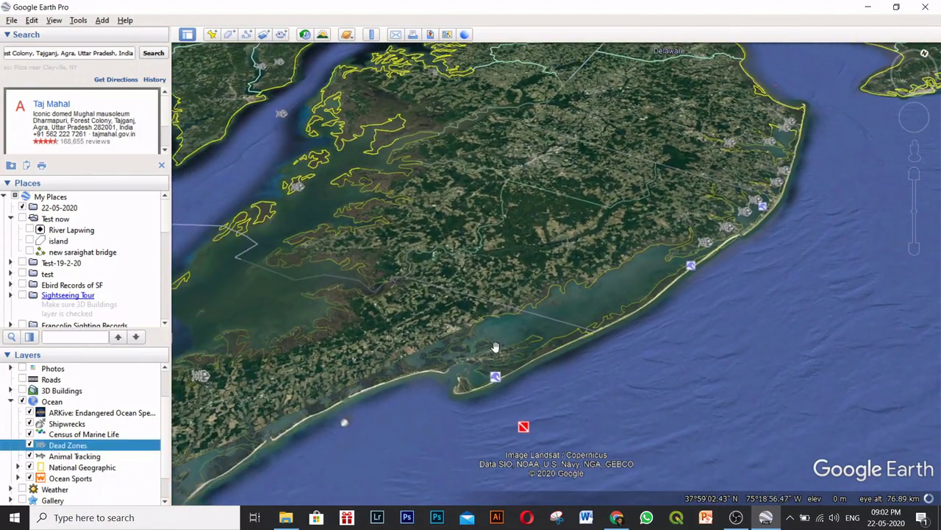
{"action": "left_click_drag", "start_coordinate": [495, 346], "coordinate": [620, 272]}
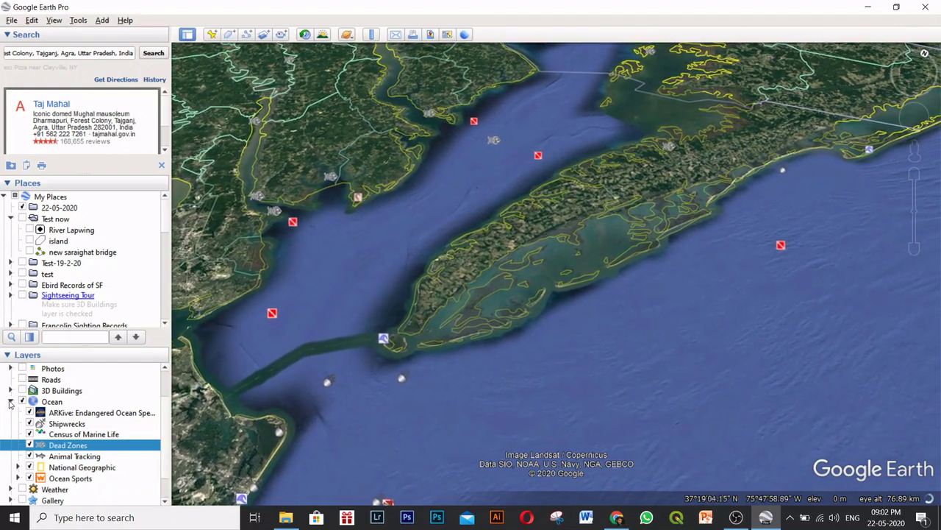
Collapse and turn off the Ocean layer, turn on the Weather layer, and zoom out until the whole globe is in view.
{"action": "left_click", "coordinate": [10, 402]}
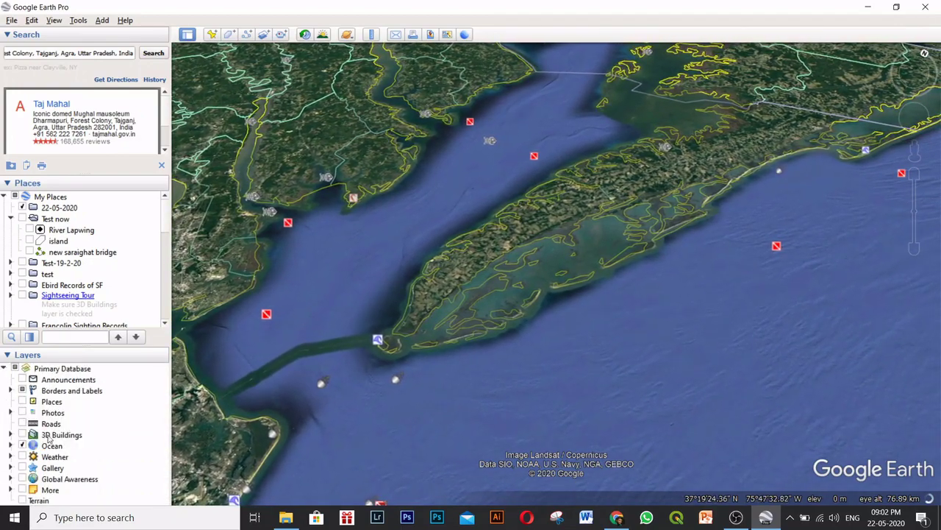
{"action": "left_click", "coordinate": [23, 446]}
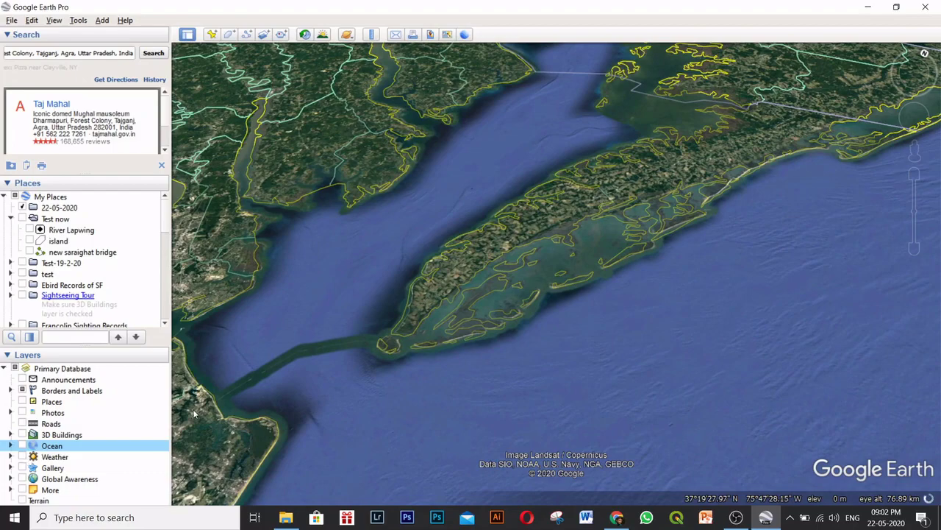
{"action": "scroll", "coordinate": [674, 240], "scroll_direction": "down", "scroll_amount": 5}
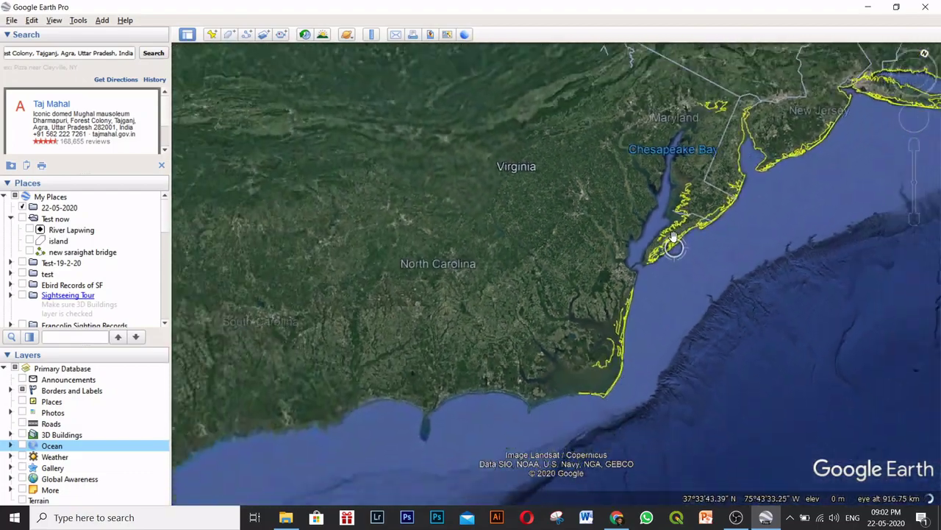
{"action": "scroll", "coordinate": [675, 240], "scroll_direction": "down", "scroll_amount": 3}
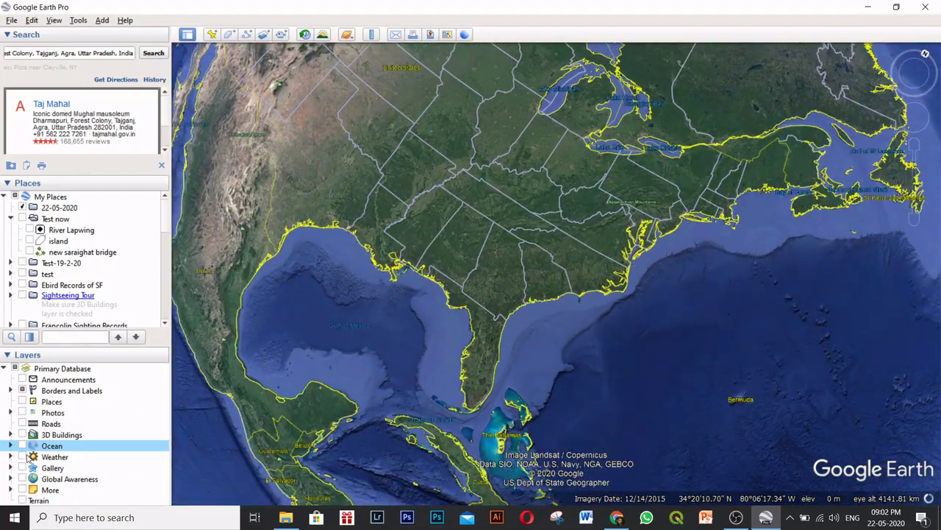
{"action": "left_click", "coordinate": [23, 456]}
{"action": "scroll", "coordinate": [655, 269], "scroll_direction": "down", "scroll_amount": 3}
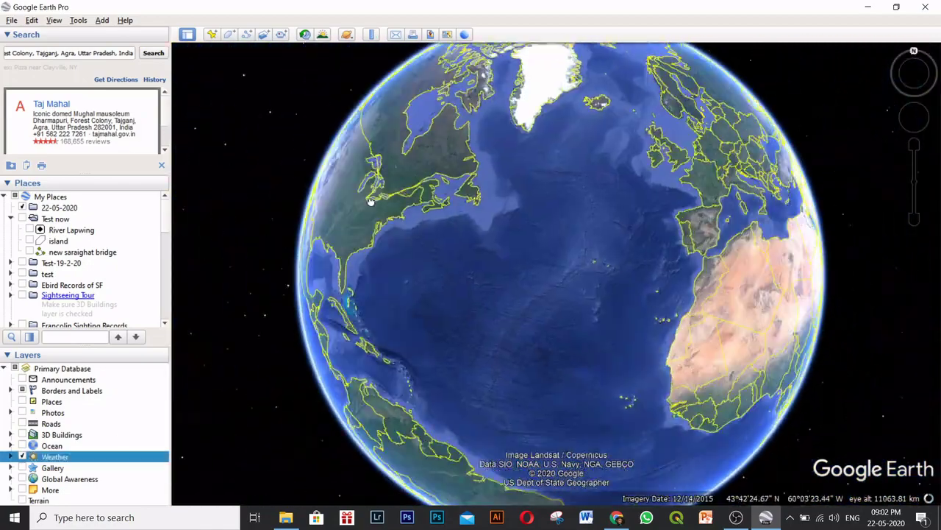
Rotate the globe from the Atlantic past Africa to South Asia and zoom in to examine the cloud cover around India.
{"action": "left_click_drag", "start_coordinate": [708, 237], "coordinate": [410, 264]}
{"action": "left_click_drag", "start_coordinate": [793, 298], "coordinate": [552, 213]}
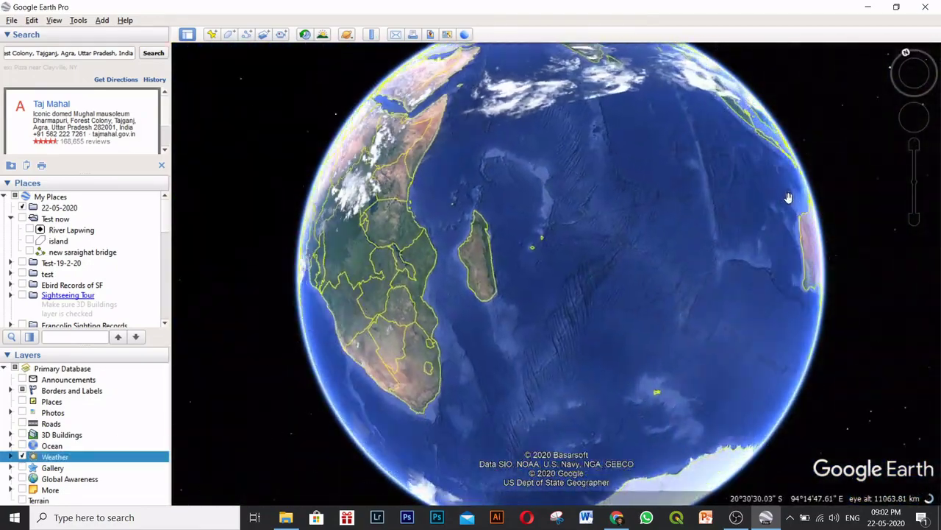
{"action": "left_click_drag", "start_coordinate": [788, 200], "coordinate": [569, 352]}
{"action": "left_click_drag", "start_coordinate": [607, 296], "coordinate": [732, 366]}
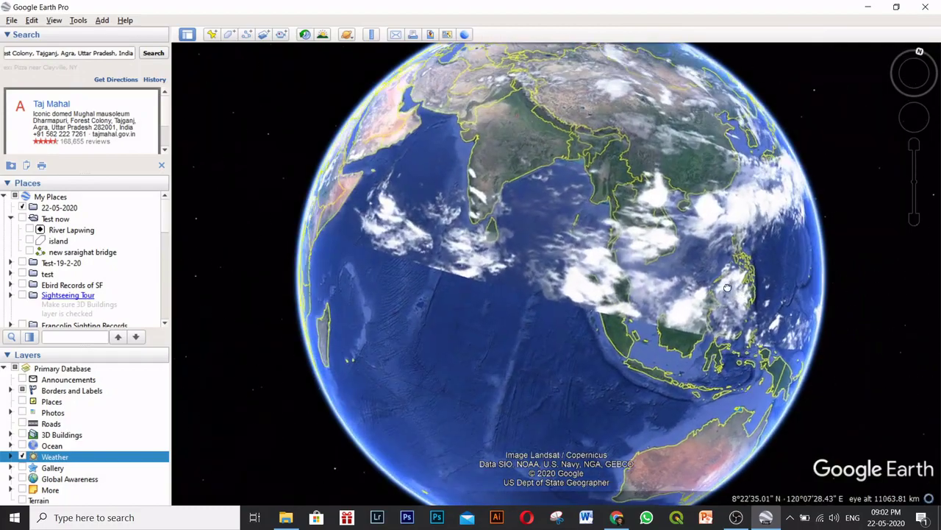
{"action": "left_click_drag", "start_coordinate": [472, 250], "coordinate": [459, 334]}
{"action": "scroll", "coordinate": [630, 248], "scroll_direction": "up", "scroll_amount": 5}
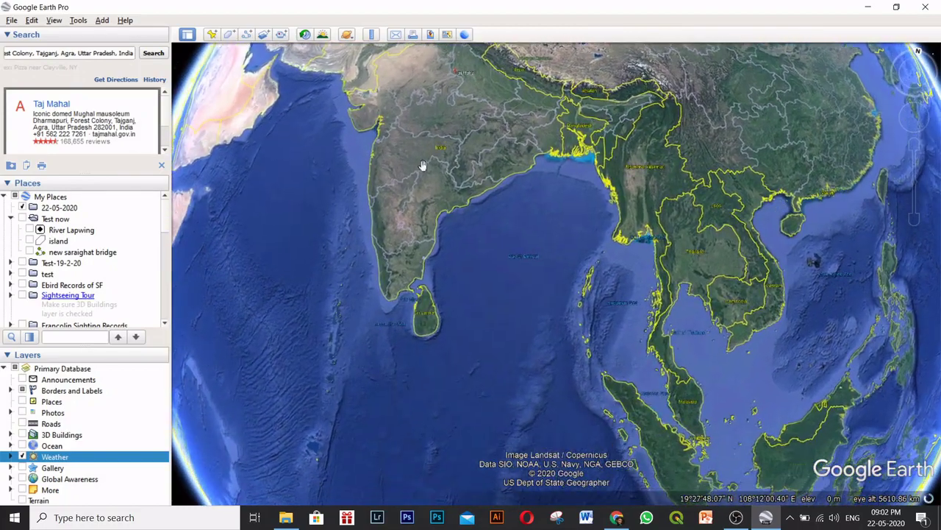
{"action": "left_click_drag", "start_coordinate": [234, 155], "coordinate": [253, 233]}
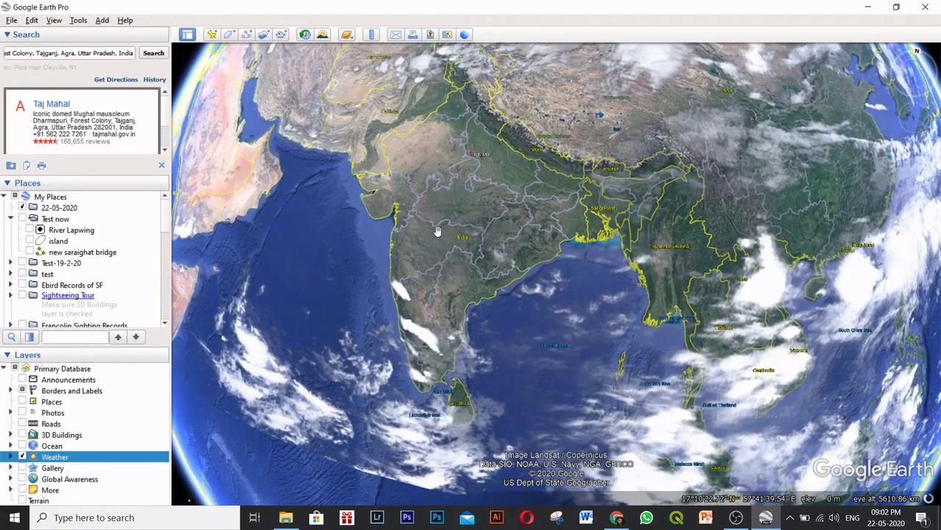
Zoom in on Bangladesh and Assam to examine the clouds over northeast India and Bhutan.
{"action": "scroll", "coordinate": [644, 234], "scroll_direction": "up", "scroll_amount": 3}
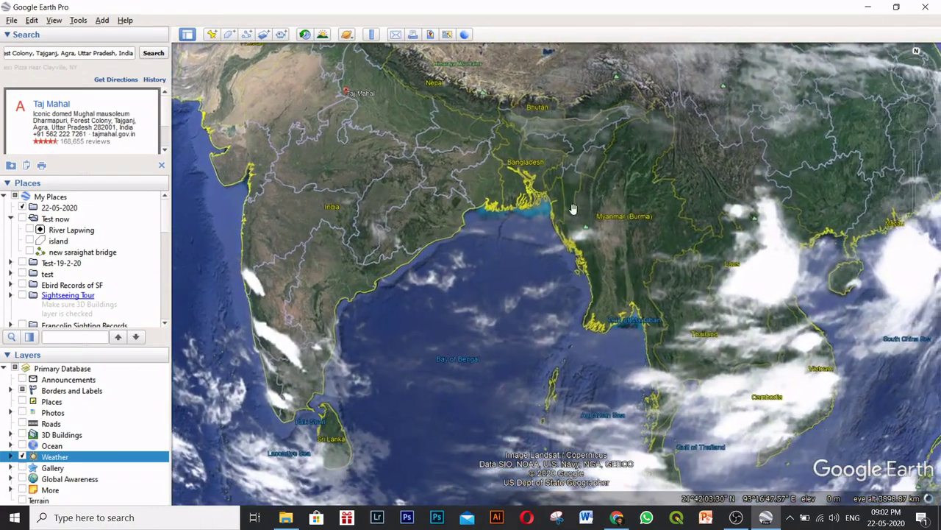
{"action": "scroll", "coordinate": [557, 126], "scroll_direction": "up", "scroll_amount": 3}
{"action": "scroll", "coordinate": [588, 140], "scroll_direction": "up", "scroll_amount": 2}
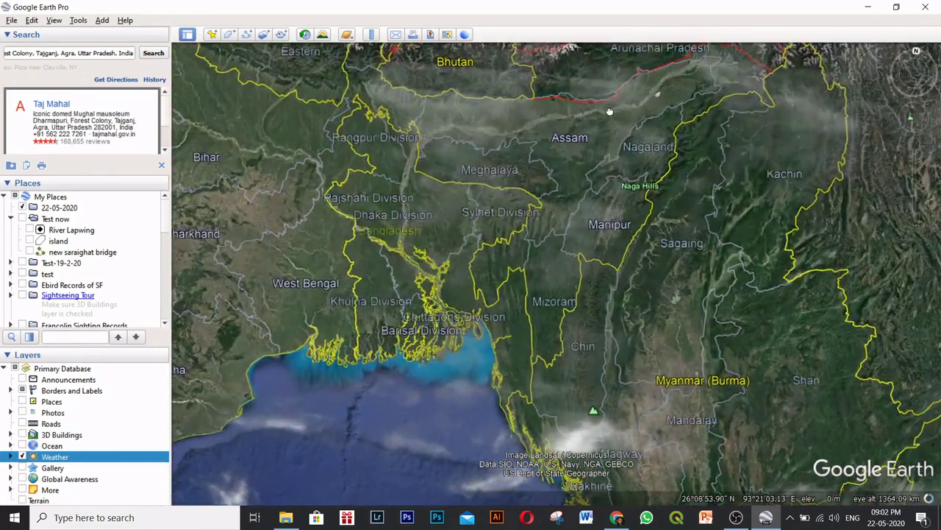
{"action": "left_click_drag", "start_coordinate": [612, 113], "coordinate": [631, 188]}
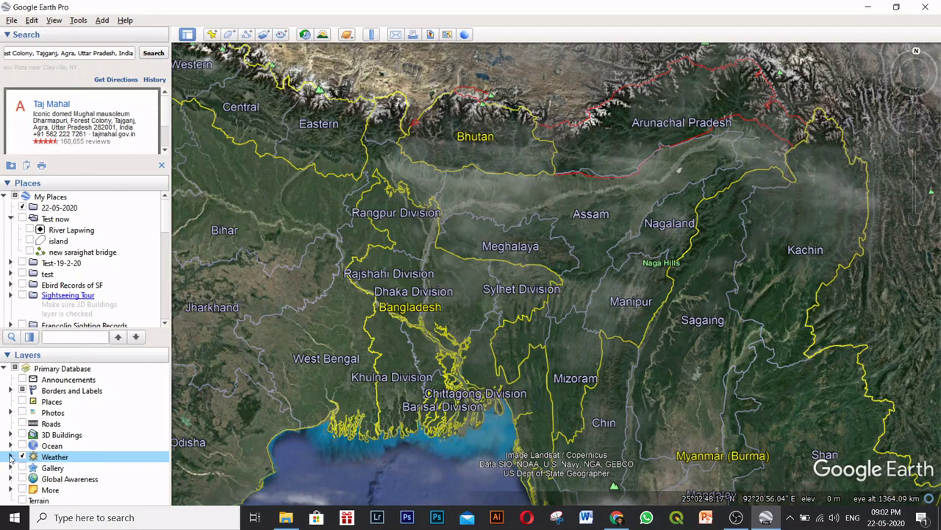
Expand the Weather layer, toggle its Clouds sublayer off and on for comparison, and turn off the whole Weather layer.
{"action": "double_click", "coordinate": [32, 454]}
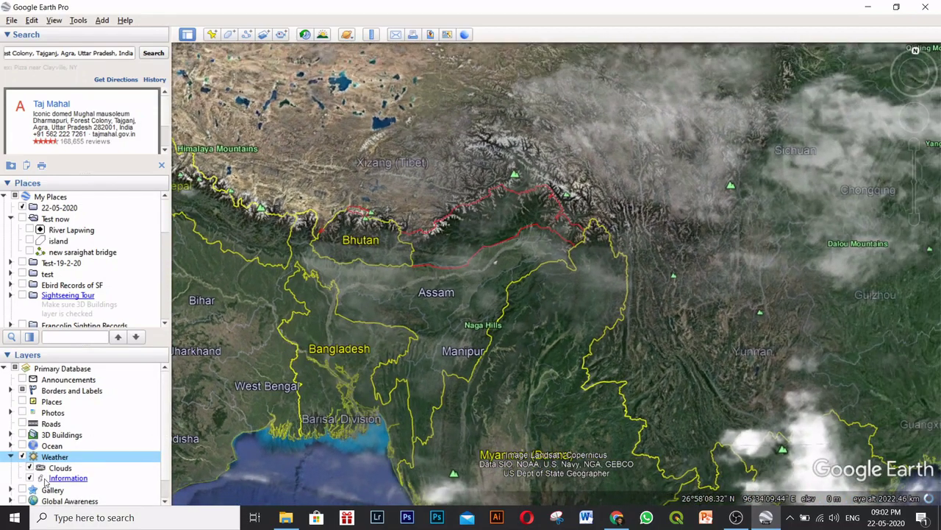
{"action": "left_click", "coordinate": [29, 468]}
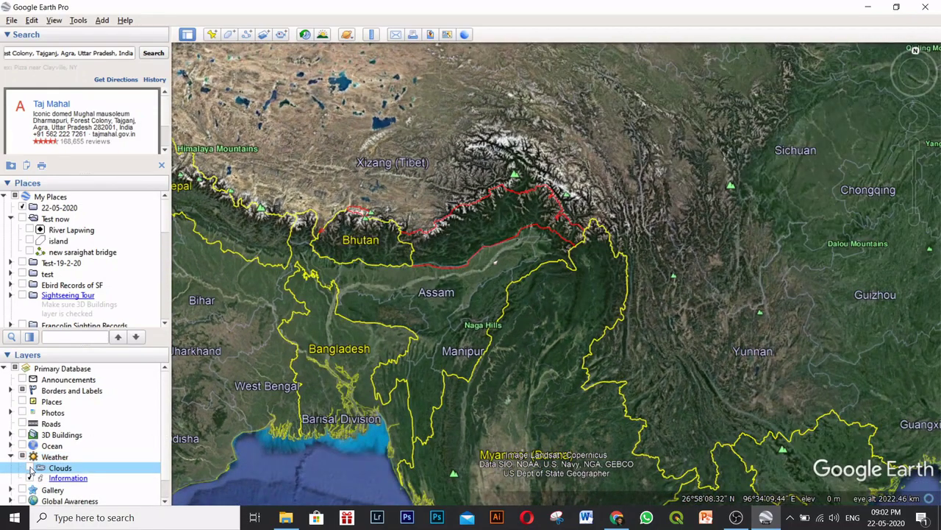
{"action": "left_click", "coordinate": [29, 468]}
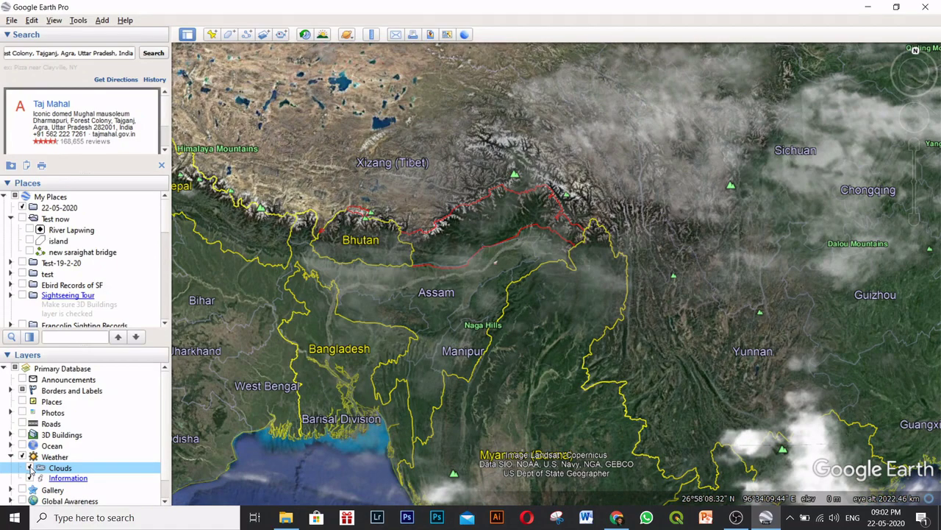
{"action": "left_click", "coordinate": [30, 478]}
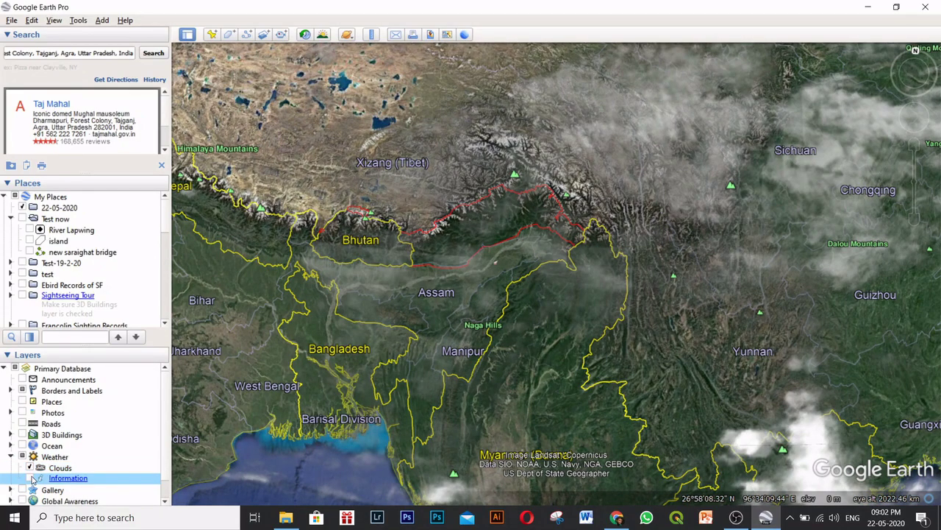
{"action": "left_click", "coordinate": [22, 456]}
Turn on the Terrain layer and zoom in on a mountain valley in northern Bhutan to an eye altitude of about 6.5 km.
{"action": "scroll", "coordinate": [73, 450], "scroll_direction": "down", "scroll_amount": 1}
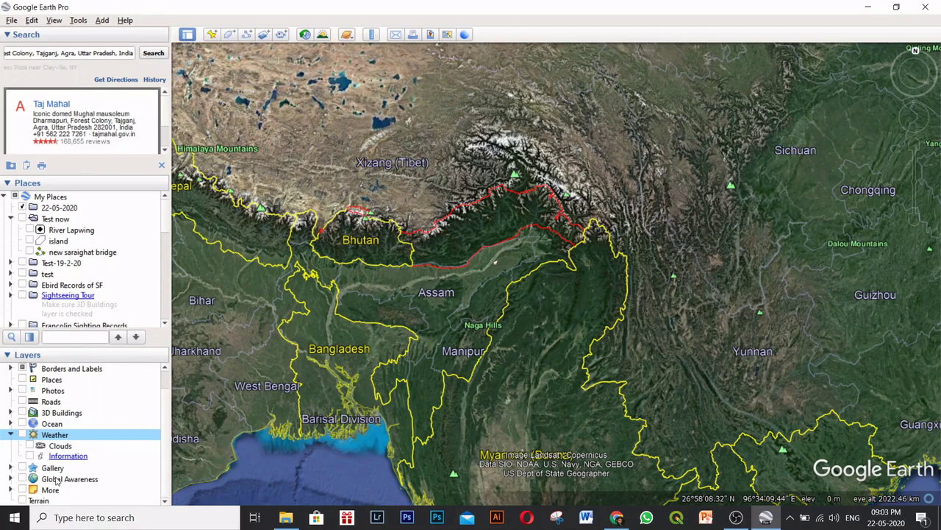
{"action": "left_click", "coordinate": [22, 500]}
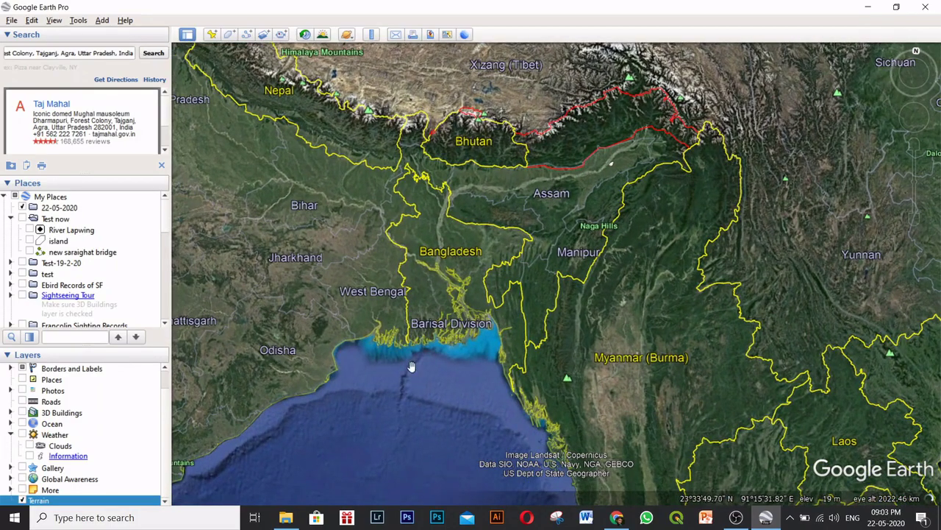
{"action": "scroll", "coordinate": [500, 130], "scroll_direction": "up", "scroll_amount": 3}
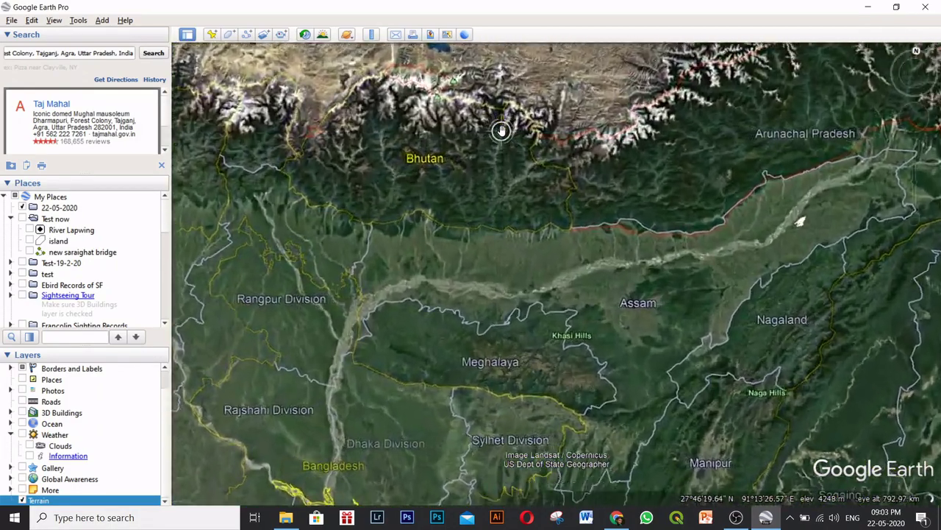
{"action": "scroll", "coordinate": [502, 131], "scroll_direction": "up", "scroll_amount": 3}
{"action": "left_click_drag", "start_coordinate": [466, 148], "coordinate": [539, 254]}
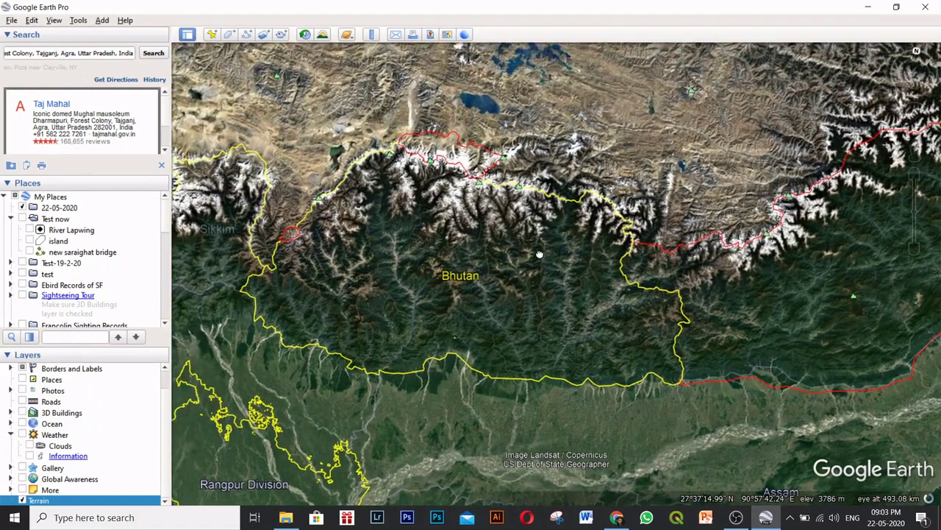
{"action": "left_click", "coordinate": [22, 500]}
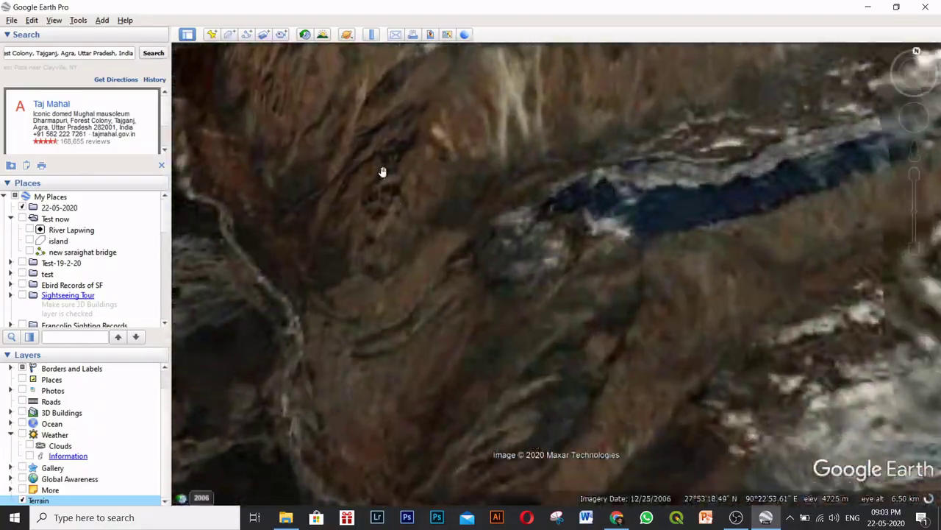
{"action": "left_click_drag", "start_coordinate": [382, 172], "coordinate": [583, 157]}
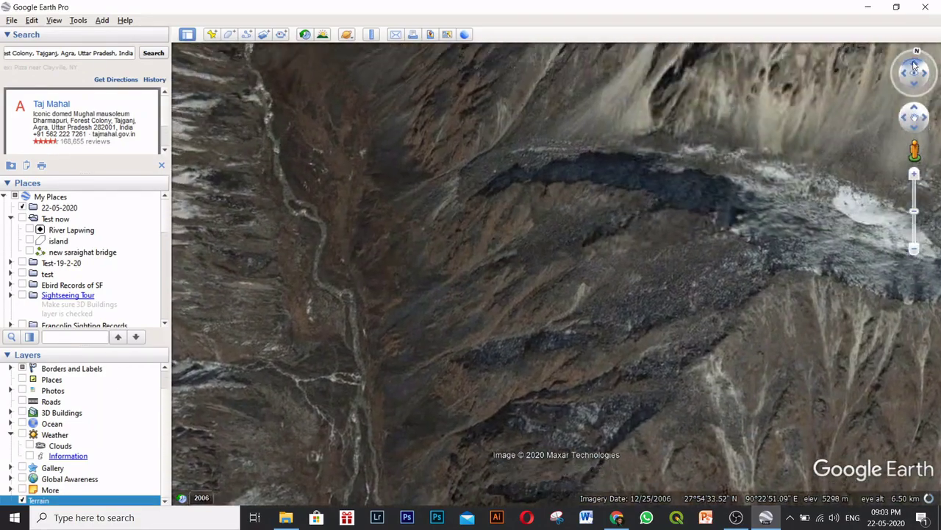
Tilt the mountain valley view and compare its relief with the Terrain layer off and back on.
{"action": "left_click", "coordinate": [915, 67]}
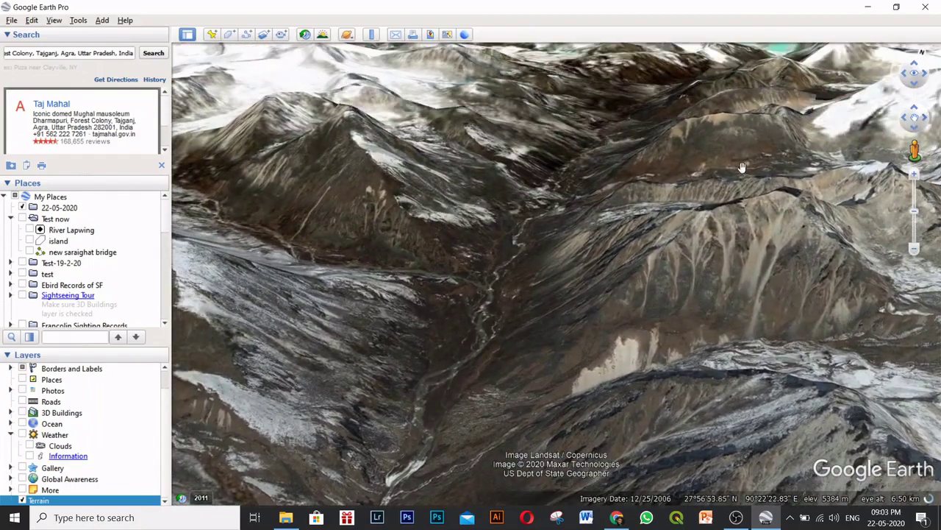
{"action": "left_click_drag", "start_coordinate": [742, 166], "coordinate": [659, 183]}
{"action": "left_click", "coordinate": [22, 501]}
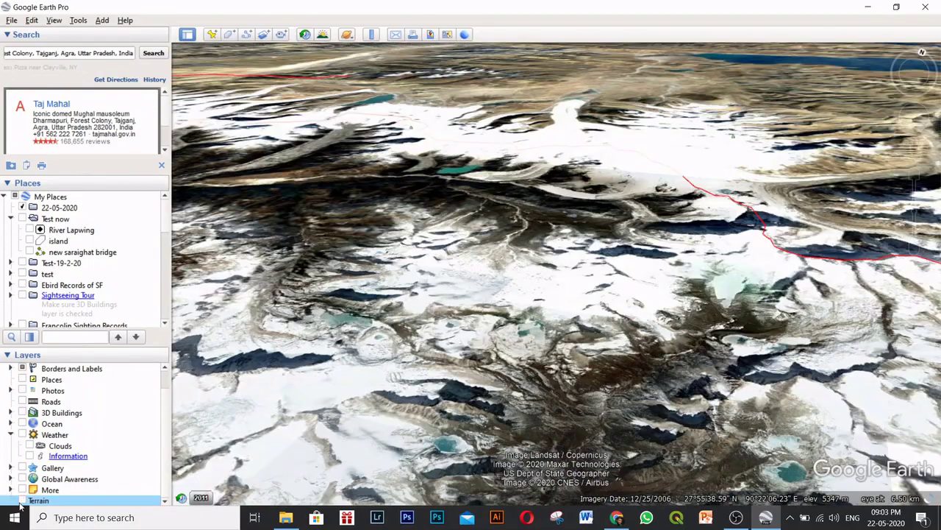
{"action": "left_click", "coordinate": [21, 501]}
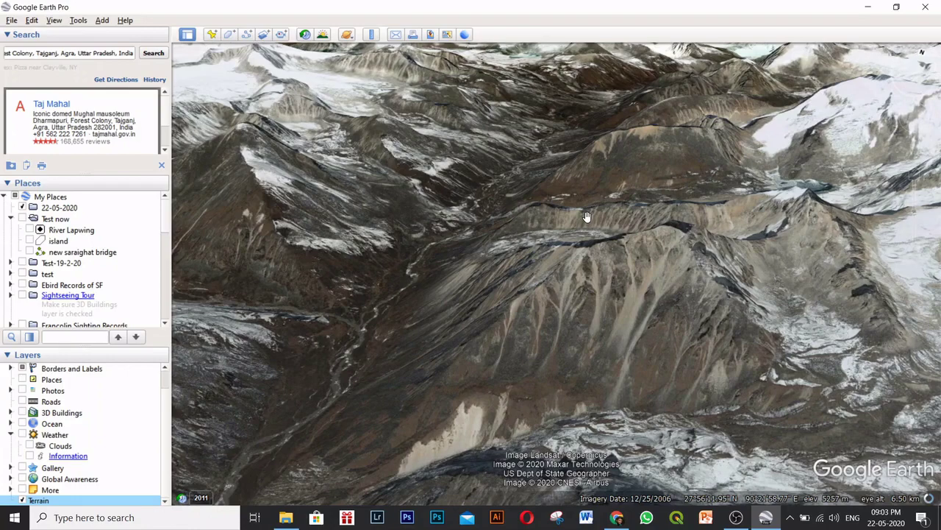
{"action": "left_click_drag", "start_coordinate": [403, 284], "coordinate": [550, 298]}
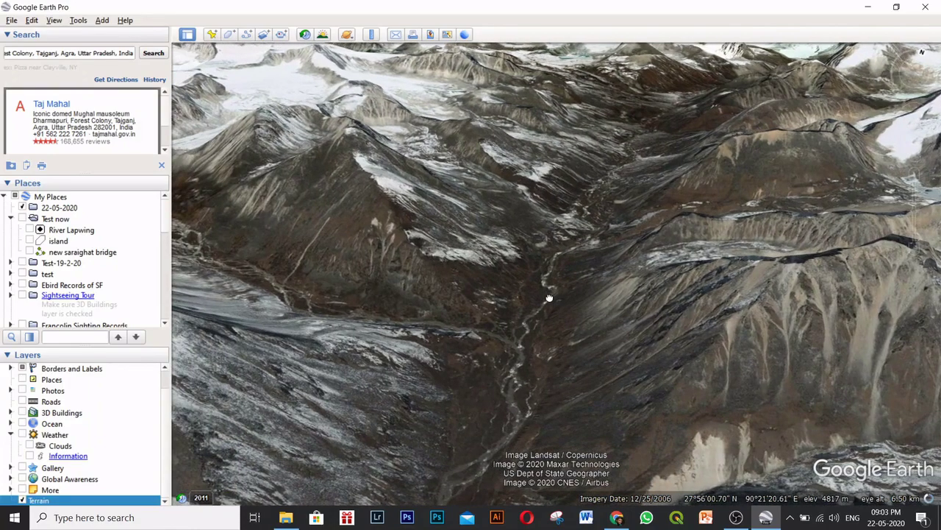
Search for Mount Everest using the suggested place and fly to it.
{"action": "left_click", "coordinate": [77, 54]}
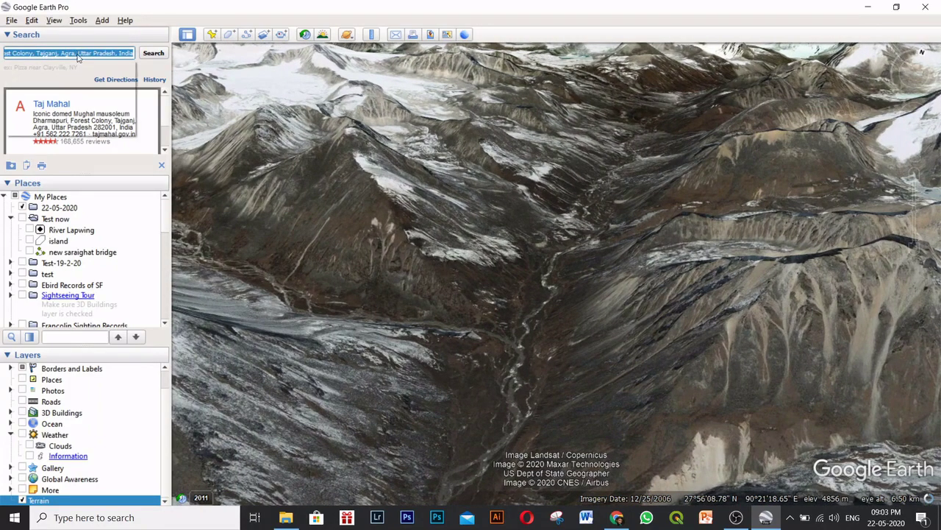
{"action": "type", "text": "evere"}
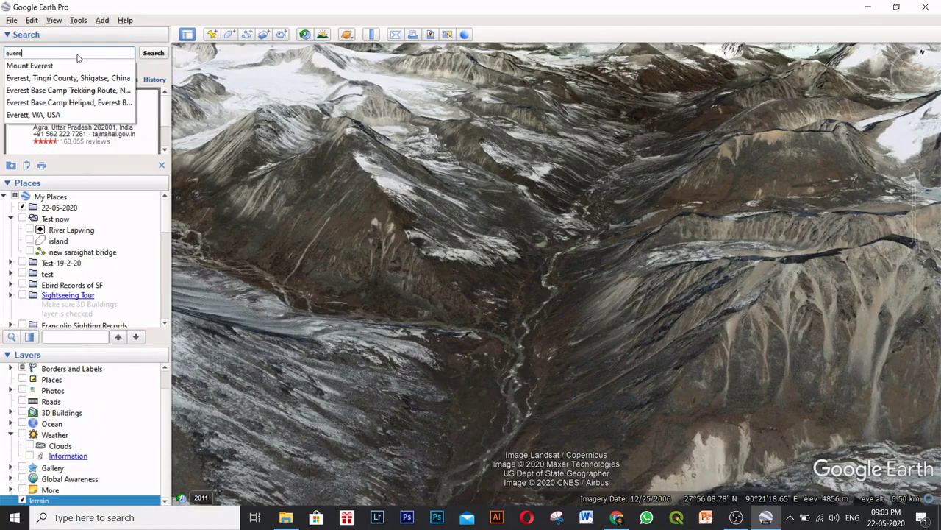
{"action": "left_click", "coordinate": [69, 67]}
{"action": "left_click", "coordinate": [145, 56]}
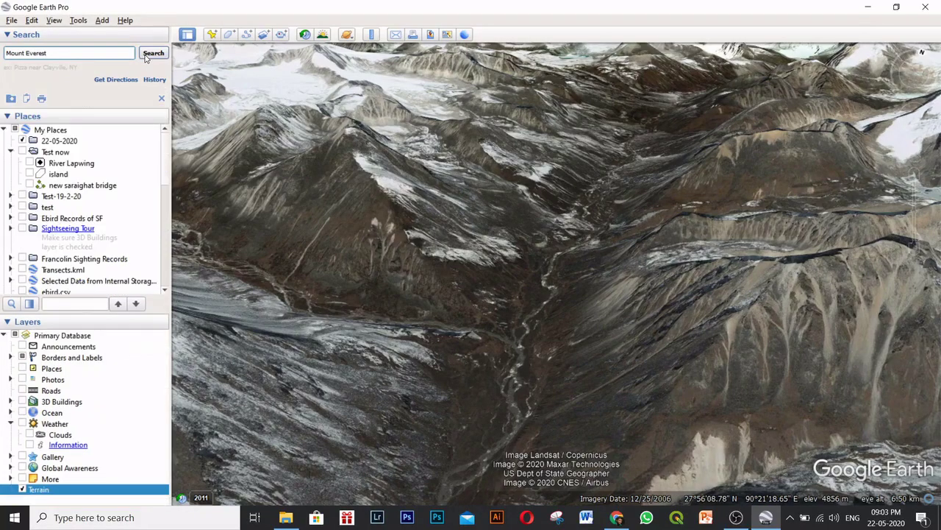
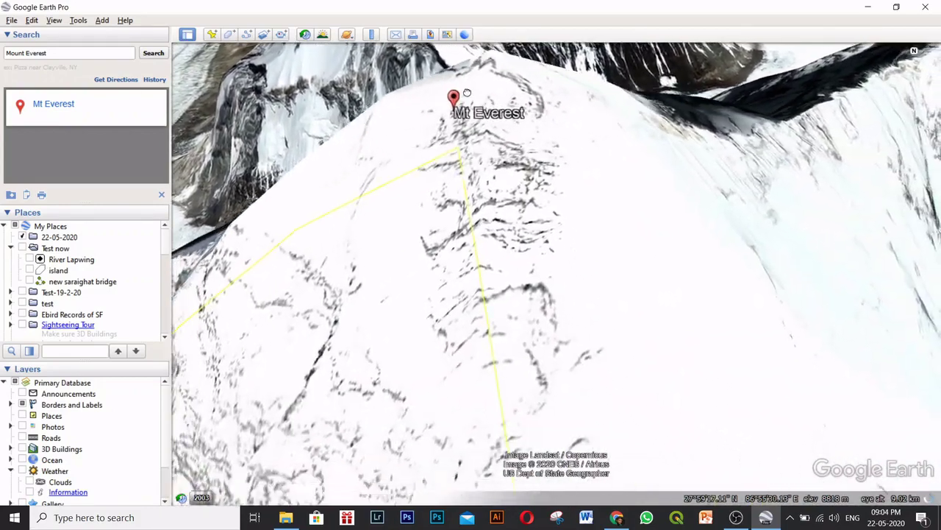
Read the information balloon of the peak marker at the summit of Mount Everest, and close it.
{"action": "left_click_drag", "start_coordinate": [467, 93], "coordinate": [673, 178]}
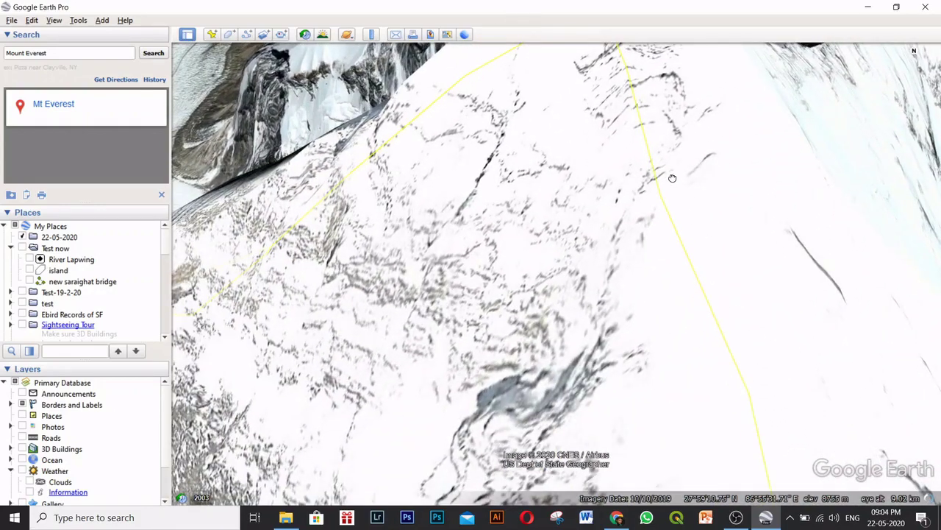
{"action": "left_click_drag", "start_coordinate": [672, 211], "coordinate": [628, 361]}
{"action": "left_click_drag", "start_coordinate": [550, 112], "coordinate": [567, 267]}
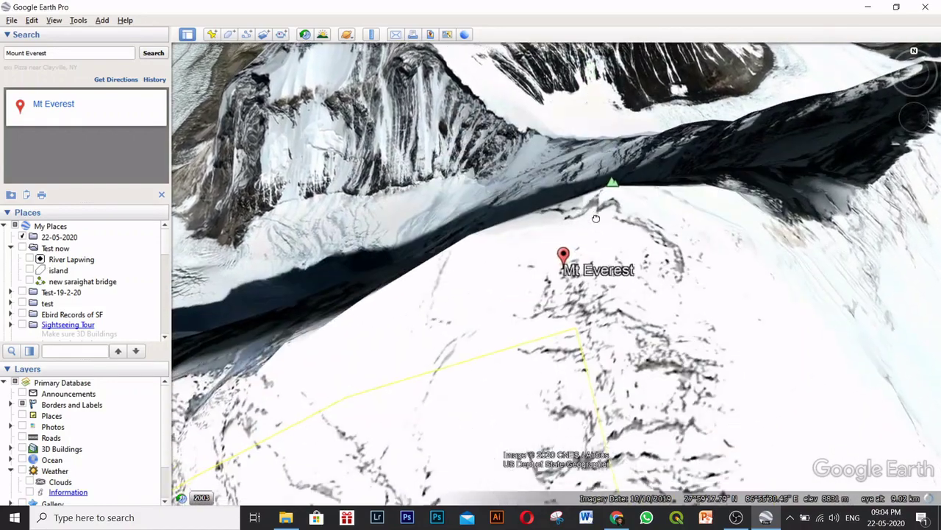
{"action": "scroll", "coordinate": [615, 202], "scroll_direction": "up", "scroll_amount": 3}
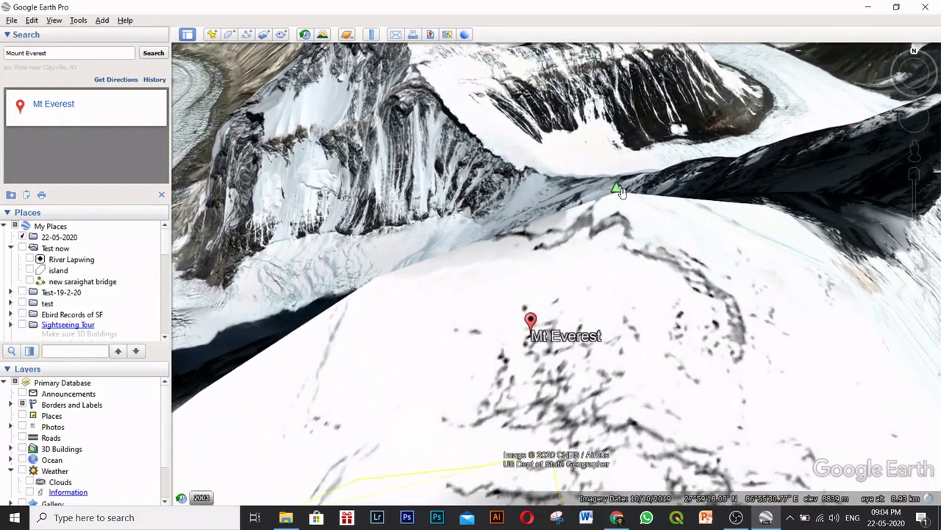
{"action": "left_click", "coordinate": [617, 189]}
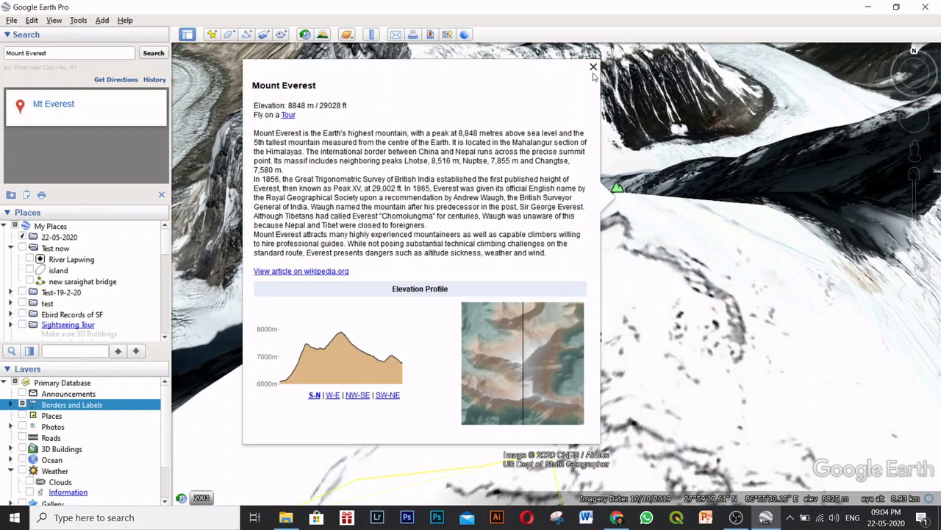
{"action": "left_click", "coordinate": [593, 67]}
Compare the Mount Everest landscape with the Terrain layer off and back on.
{"action": "left_click_drag", "start_coordinate": [613, 266], "coordinate": [786, 227]}
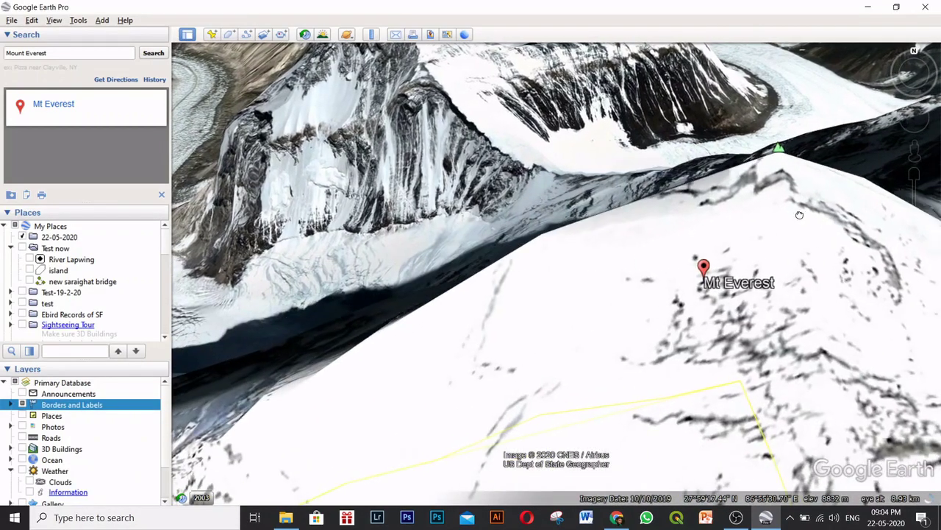
{"action": "scroll", "coordinate": [48, 480], "scroll_direction": "down", "scroll_amount": 1}
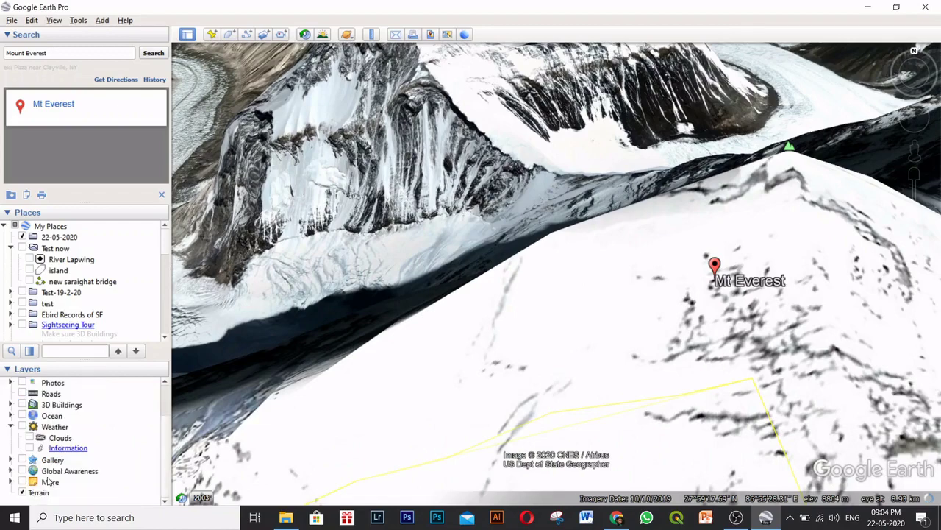
{"action": "left_click", "coordinate": [22, 493]}
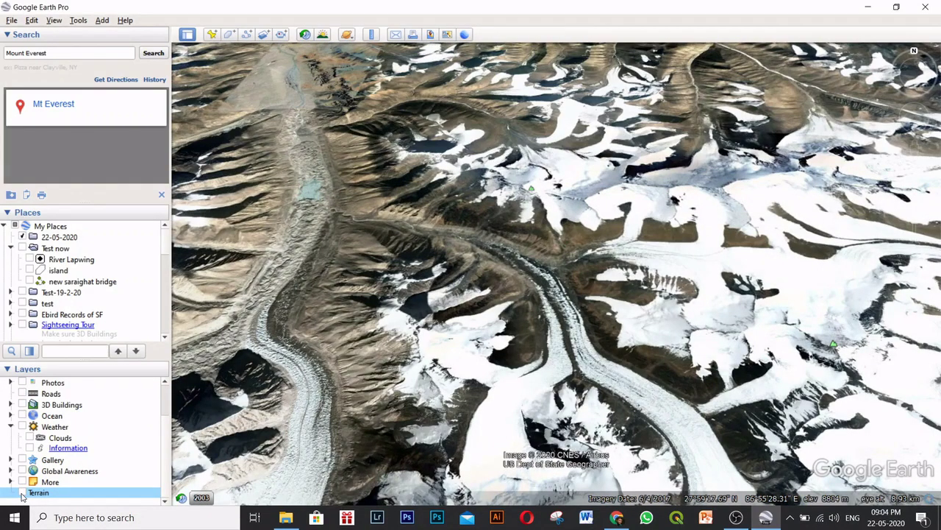
{"action": "left_click", "coordinate": [22, 492]}
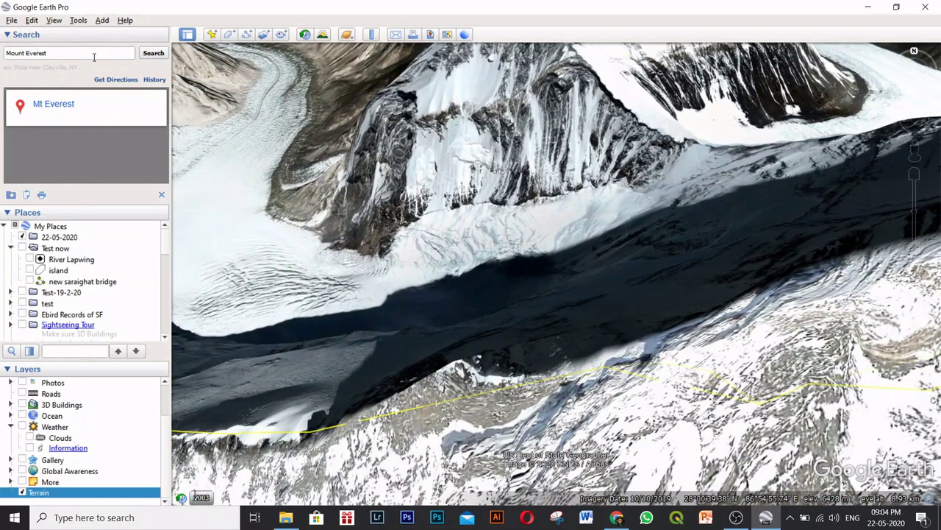
Examine the Himalayan range around Mount Everest and the wider region across Bhutan, Bangladesh and Northeast India.
{"action": "scroll", "coordinate": [683, 220], "scroll_direction": "down", "scroll_amount": 3}
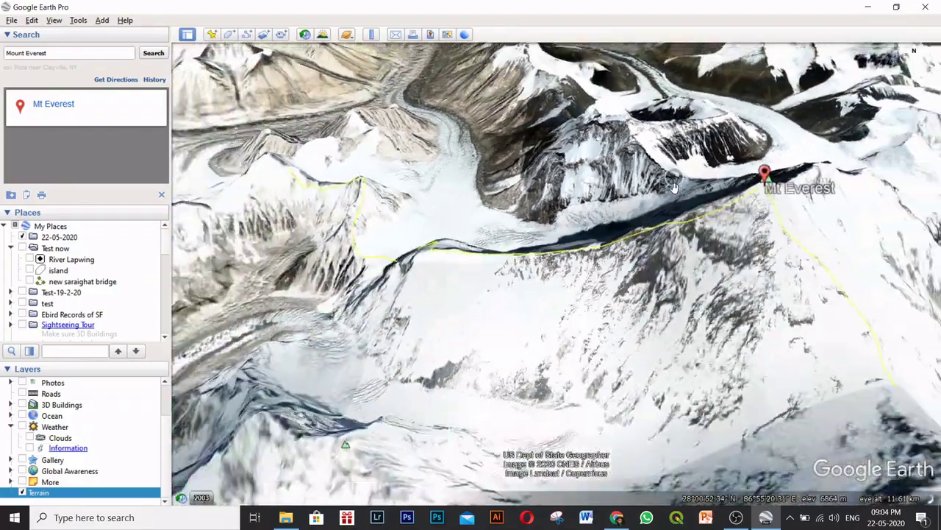
{"action": "scroll", "coordinate": [674, 187], "scroll_direction": "down", "scroll_amount": 5}
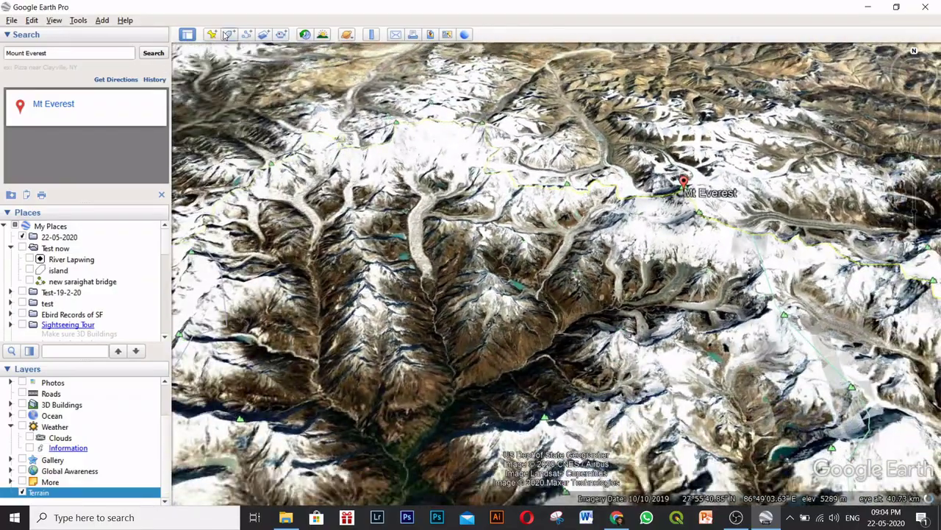
{"action": "left_click_drag", "start_coordinate": [717, 228], "coordinate": [291, 253]}
{"action": "scroll", "coordinate": [645, 241], "scroll_direction": "down", "scroll_amount": 3}
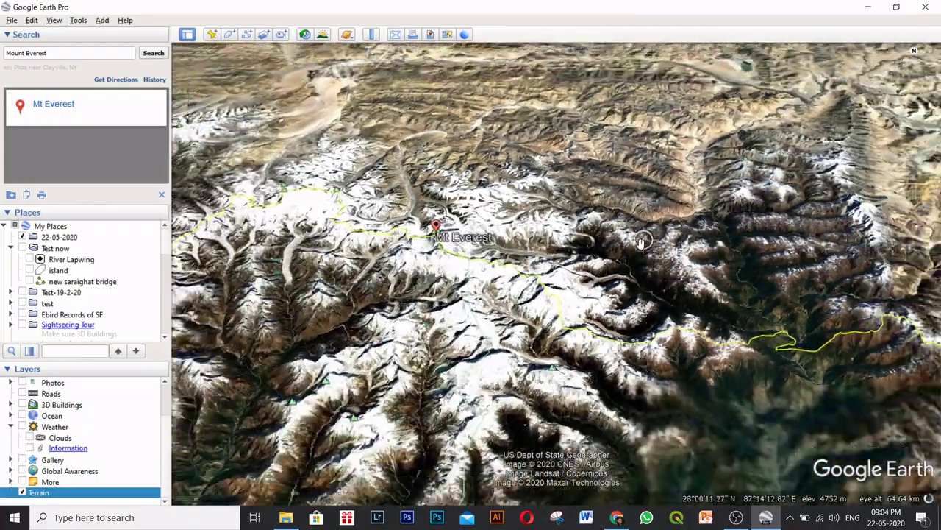
{"action": "scroll", "coordinate": [643, 241], "scroll_direction": "down", "scroll_amount": 5}
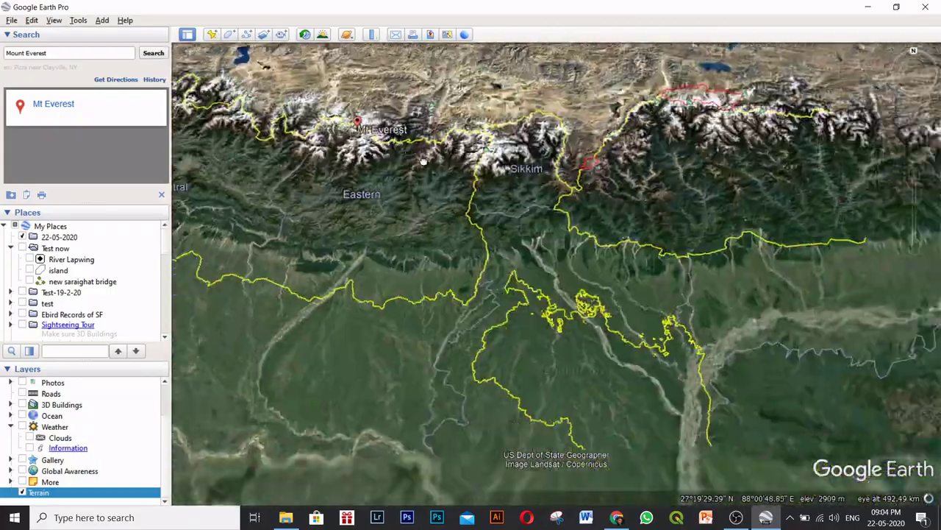
{"action": "scroll", "coordinate": [423, 161], "scroll_direction": "down", "scroll_amount": 5}
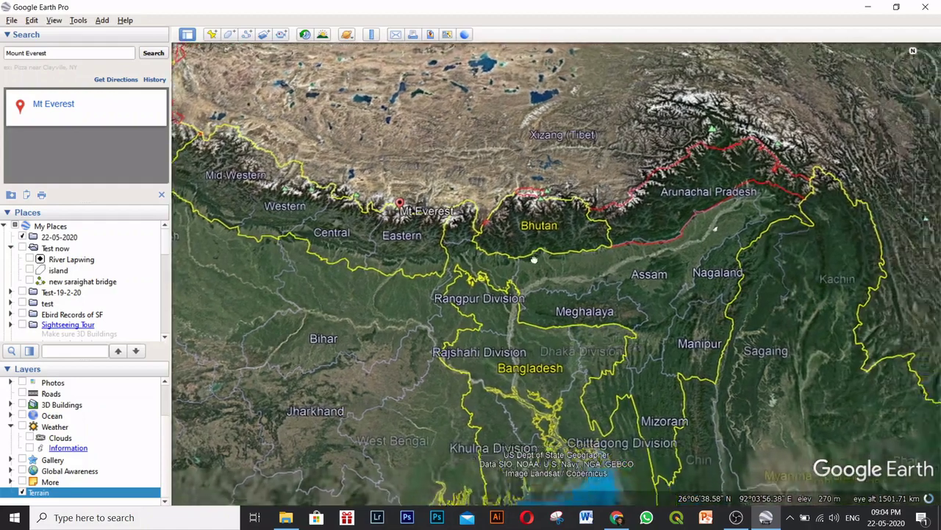
{"action": "left_click_drag", "start_coordinate": [534, 259], "coordinate": [425, 242]}
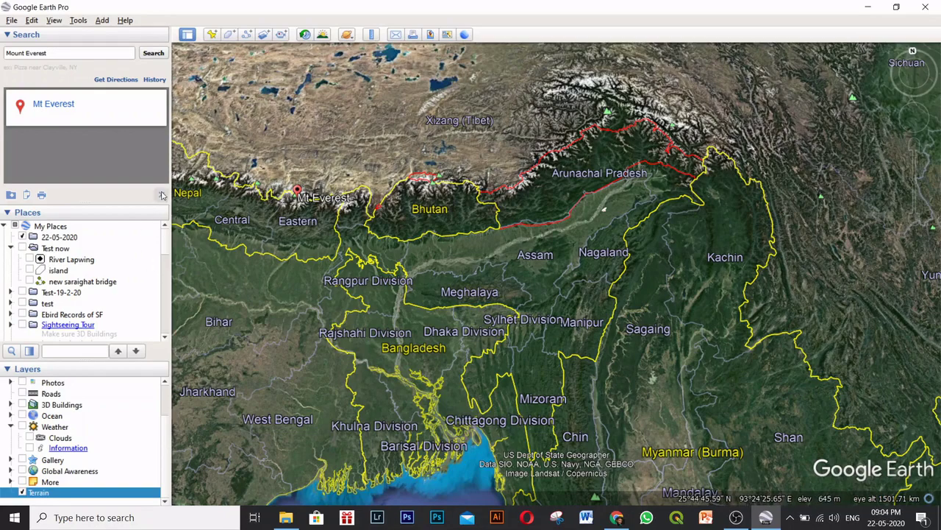
Hide the sidebar to enlarge the map and show it again.
{"action": "left_click", "coordinate": [187, 35]}
{"action": "left_click", "coordinate": [187, 36]}
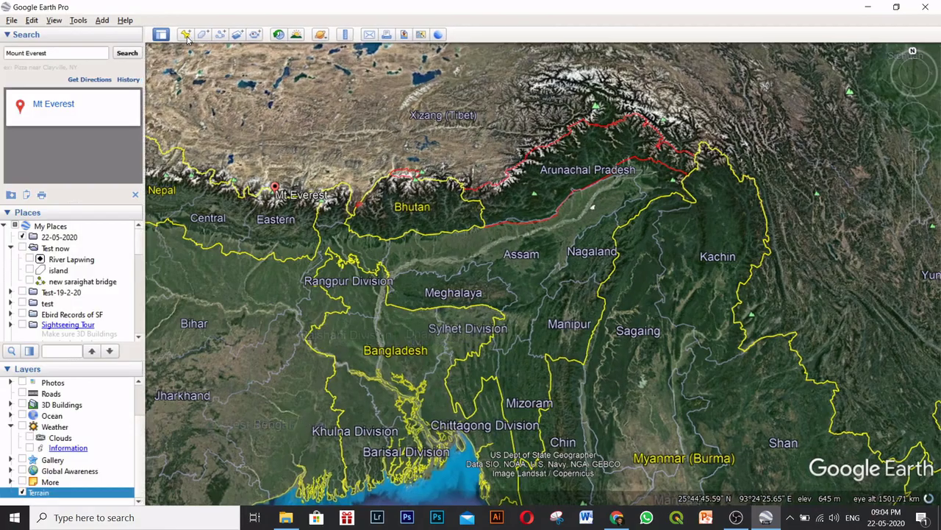
{"action": "left_click", "coordinate": [160, 35]}
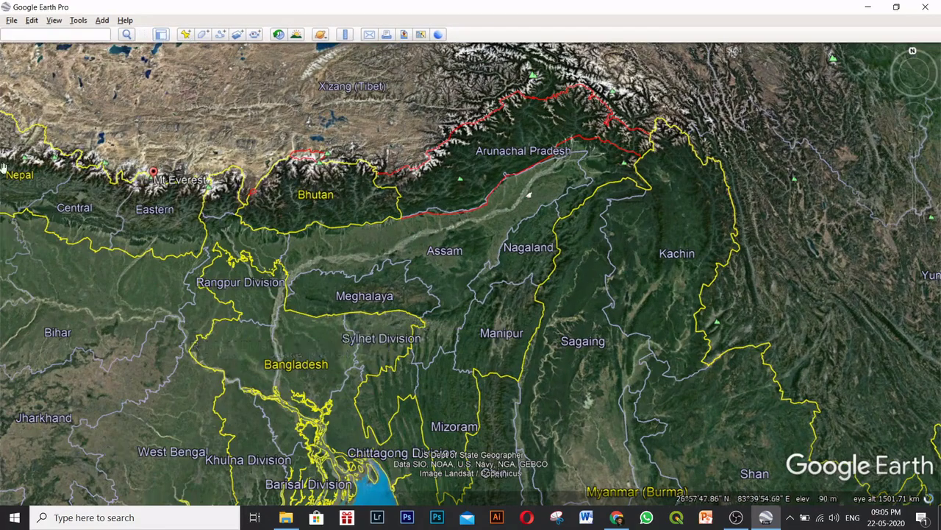
{"action": "left_click", "coordinate": [161, 35]}
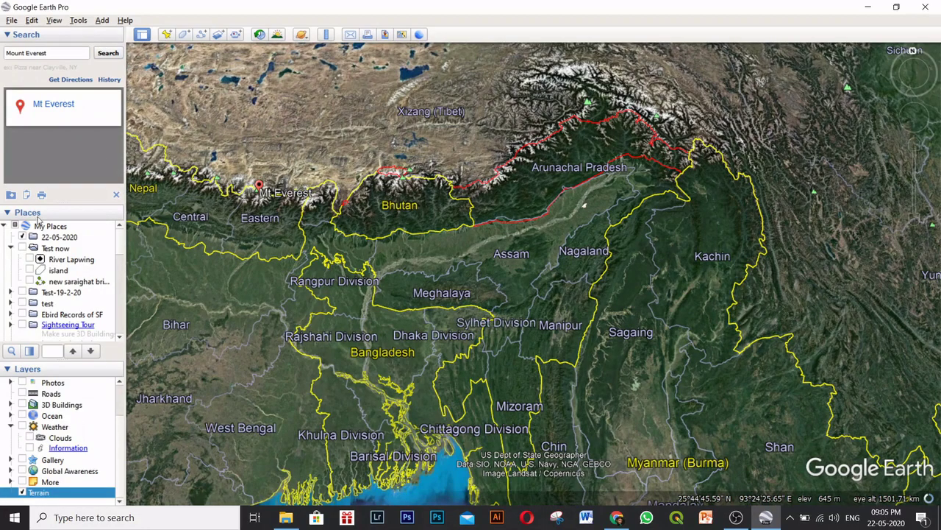
Bring Assam into close view and clear the Mount Everest search result.
{"action": "left_click_drag", "start_coordinate": [664, 218], "coordinate": [706, 205]}
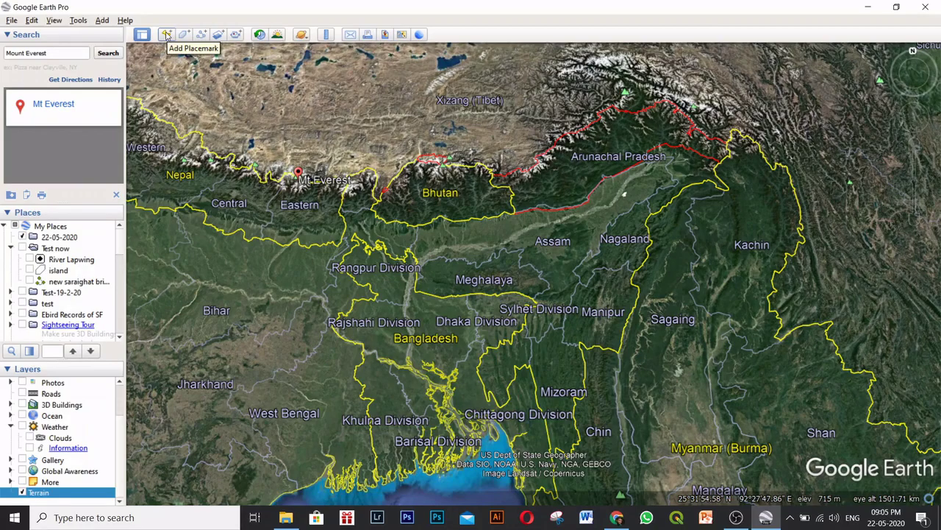
{"action": "scroll", "coordinate": [501, 256], "scroll_direction": "up", "scroll_amount": 3}
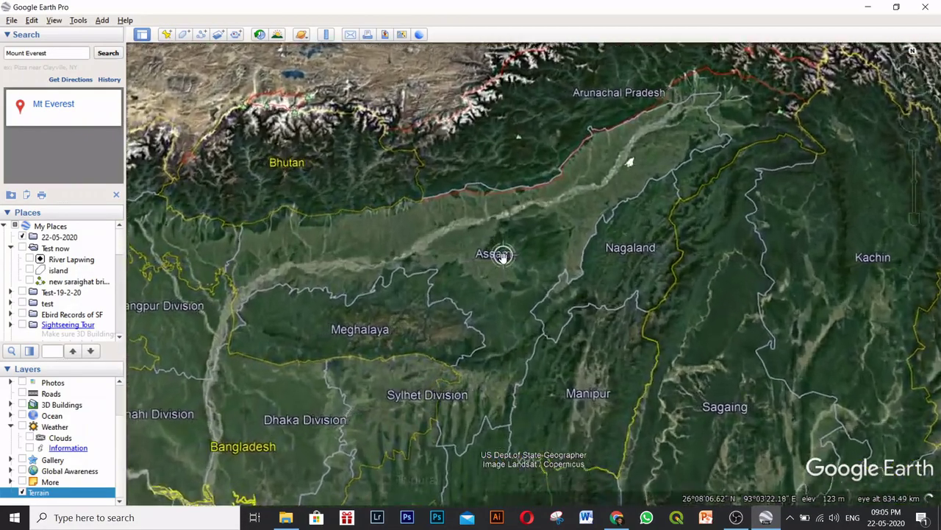
{"action": "scroll", "coordinate": [503, 255], "scroll_direction": "up", "scroll_amount": 3}
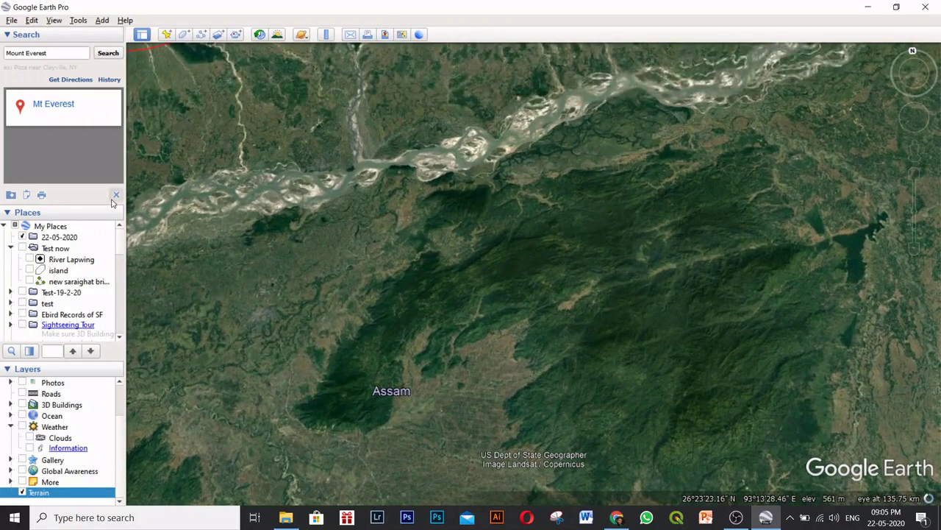
{"action": "left_click", "coordinate": [115, 195]}
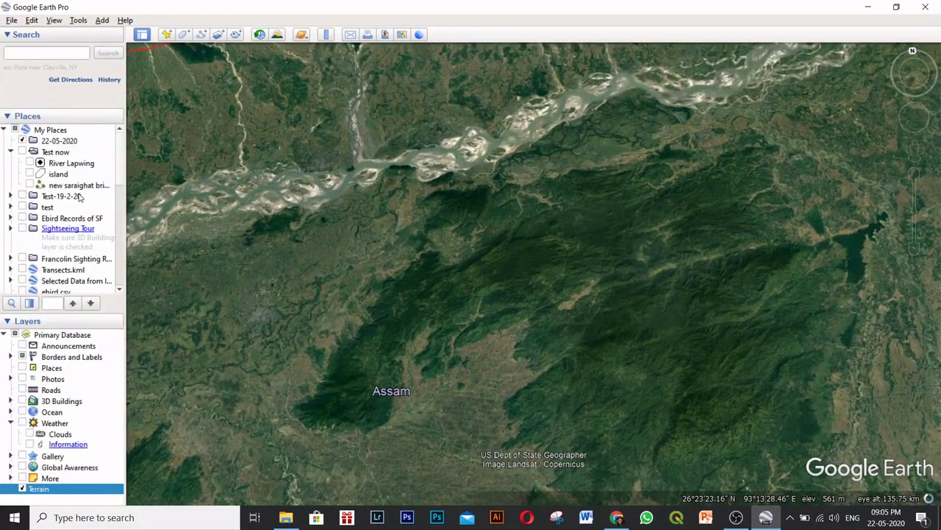
Place a new placemark for the 22-05-2020 folder on the forested river island at about 27°39'36"N, 95°23'2"E.
{"action": "left_click", "coordinate": [55, 141]}
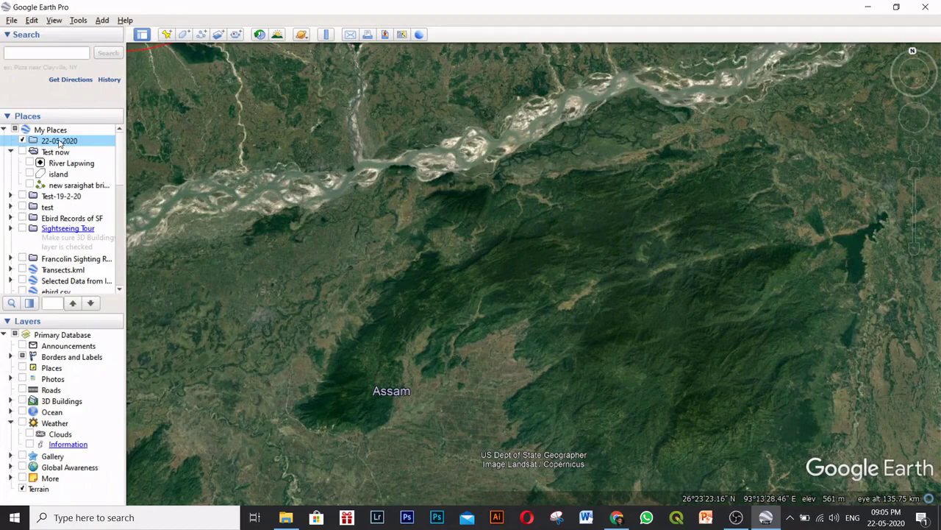
{"action": "double_click", "coordinate": [59, 141]}
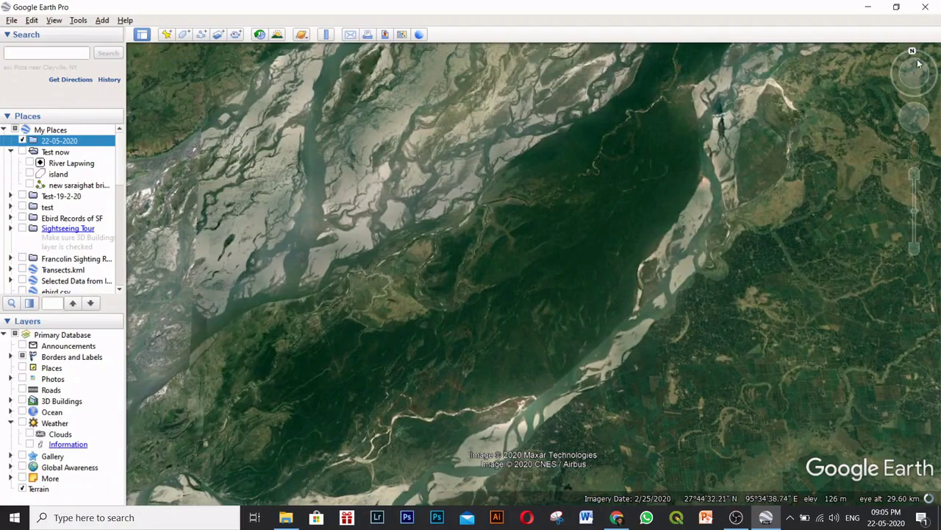
{"action": "left_click_drag", "start_coordinate": [576, 295], "coordinate": [539, 220]}
{"action": "scroll", "coordinate": [540, 220], "scroll_direction": "down", "scroll_amount": 5}
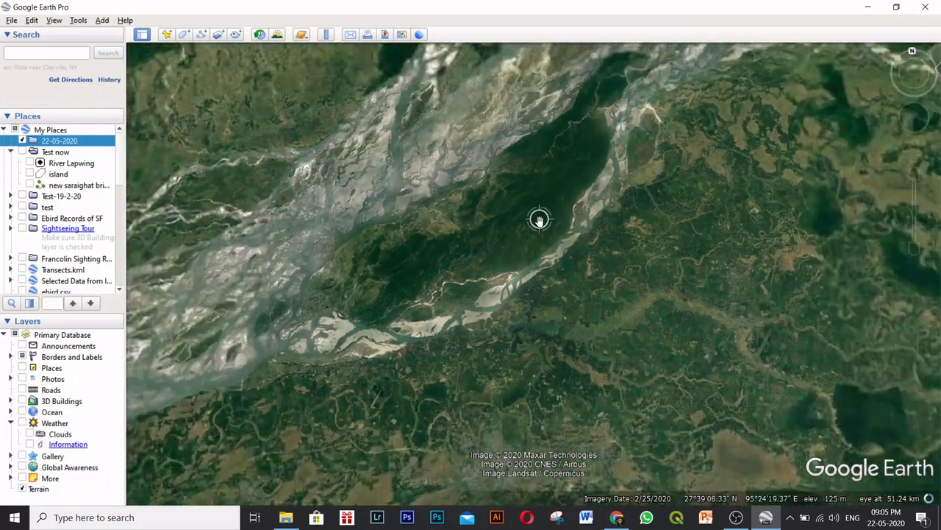
{"action": "scroll", "coordinate": [539, 219], "scroll_direction": "up", "scroll_amount": 3}
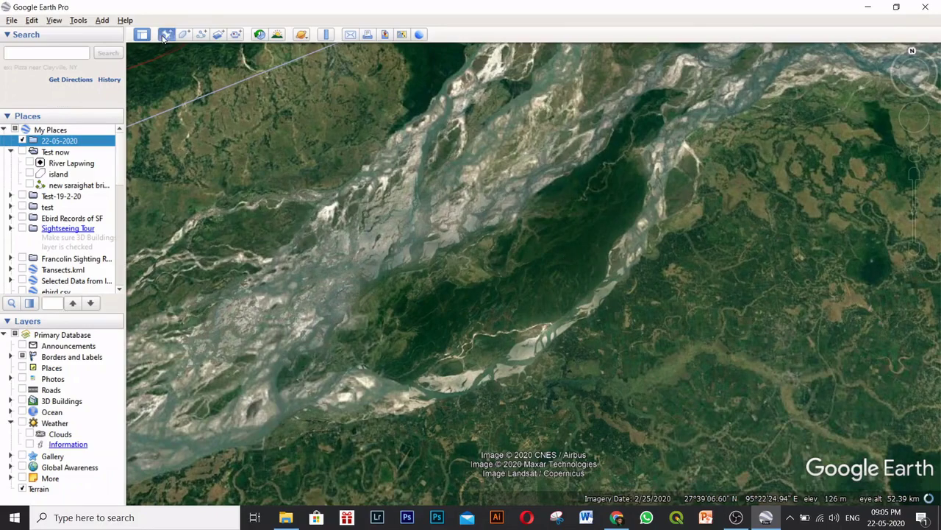
{"action": "left_click", "coordinate": [166, 35]}
{"action": "left_click_drag", "start_coordinate": [543, 270], "coordinate": [569, 225]}
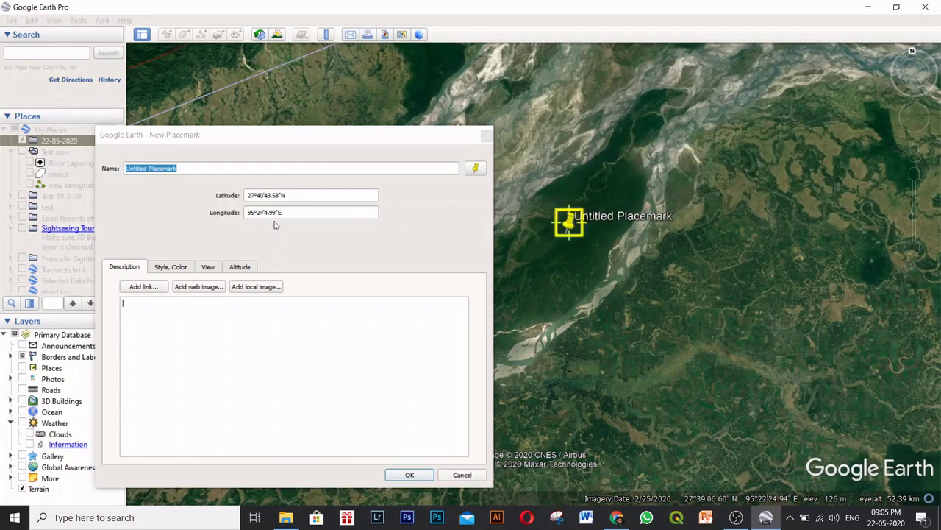
{"action": "left_click_drag", "start_coordinate": [570, 224], "coordinate": [531, 262]}
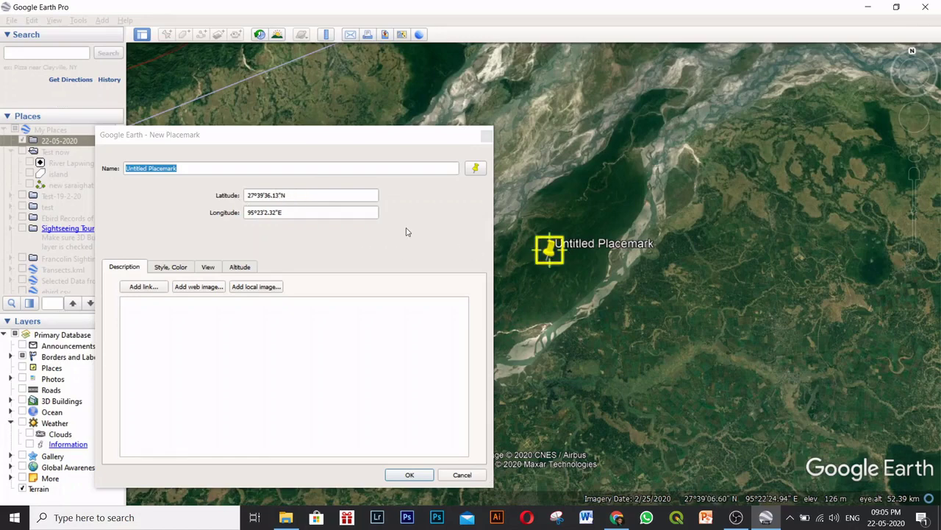
Name the new placemark "Dibru Saikhowa NP" and save it in the 22-05-2020 folder.
{"action": "left_click", "coordinate": [277, 196]}
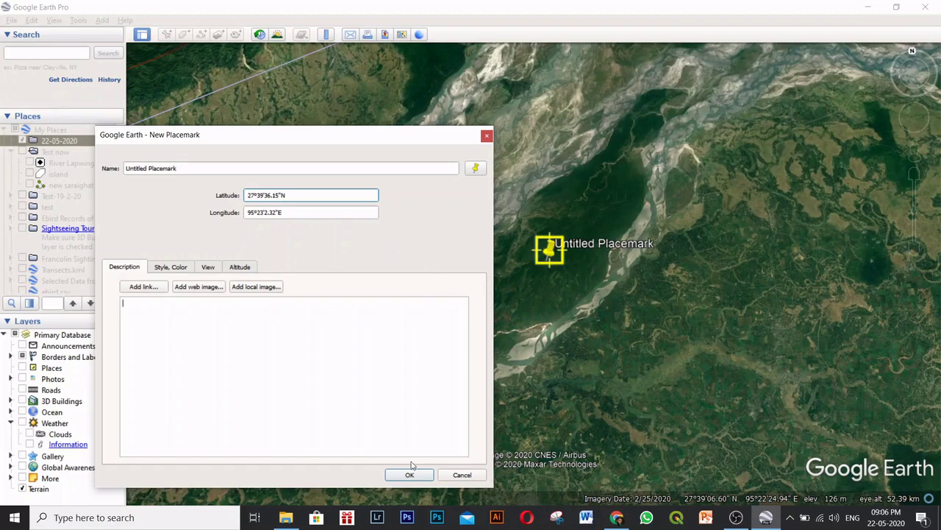
{"action": "triple_click", "coordinate": [206, 167]}
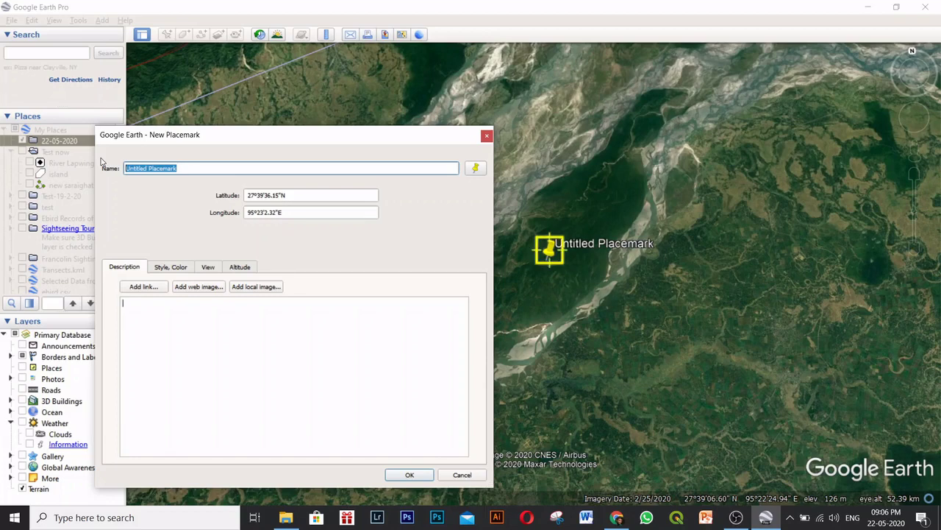
{"action": "type", "text": "Dib"}
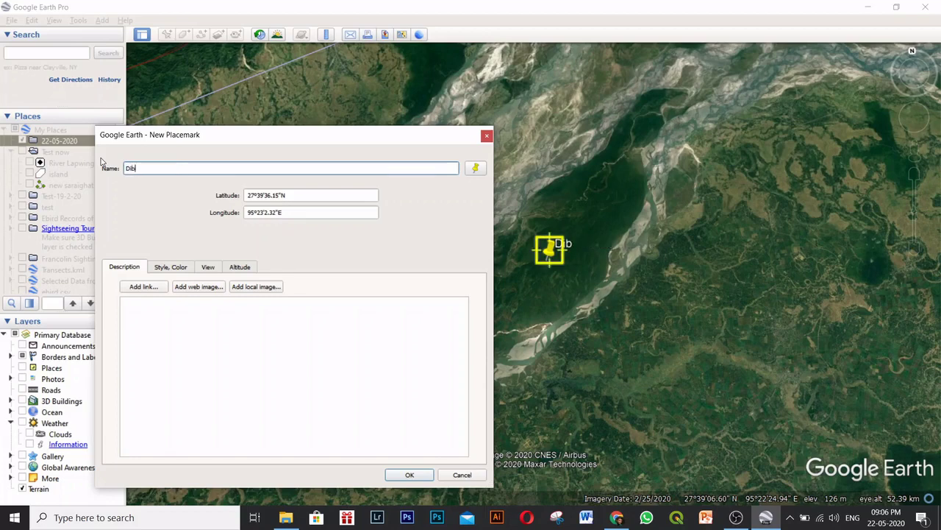
{"action": "type", "text": "ru Saikhowa NP"}
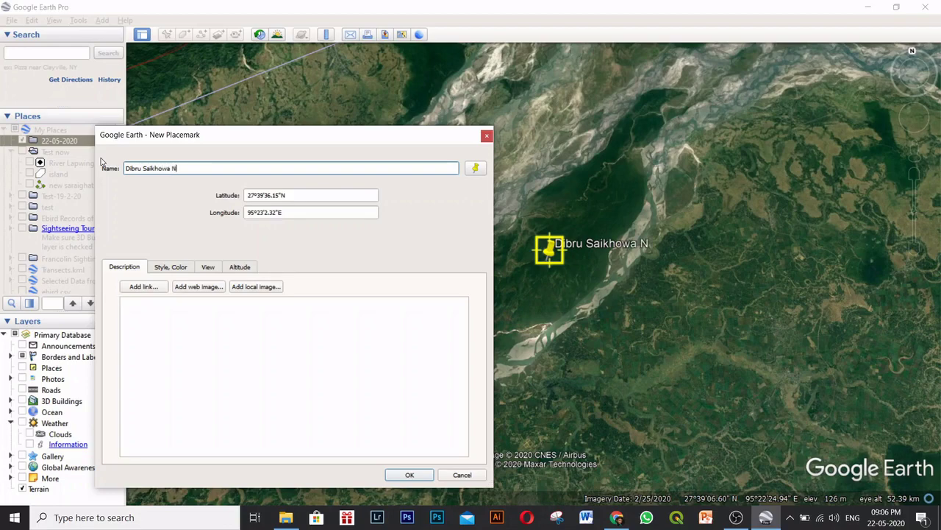
{"action": "left_click", "coordinate": [406, 474]}
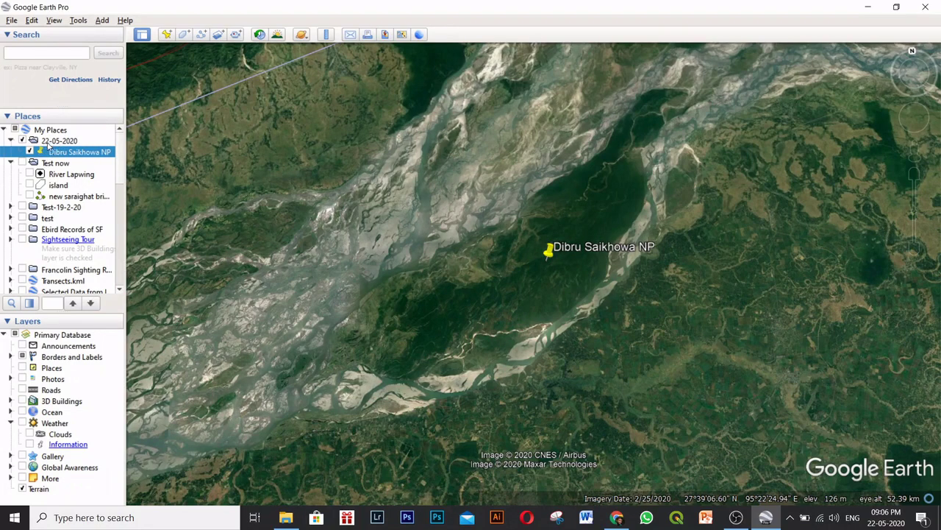
{"action": "left_click", "coordinate": [184, 36]}
{"action": "left_click_drag", "start_coordinate": [271, 126], "coordinate": [72, 129]}
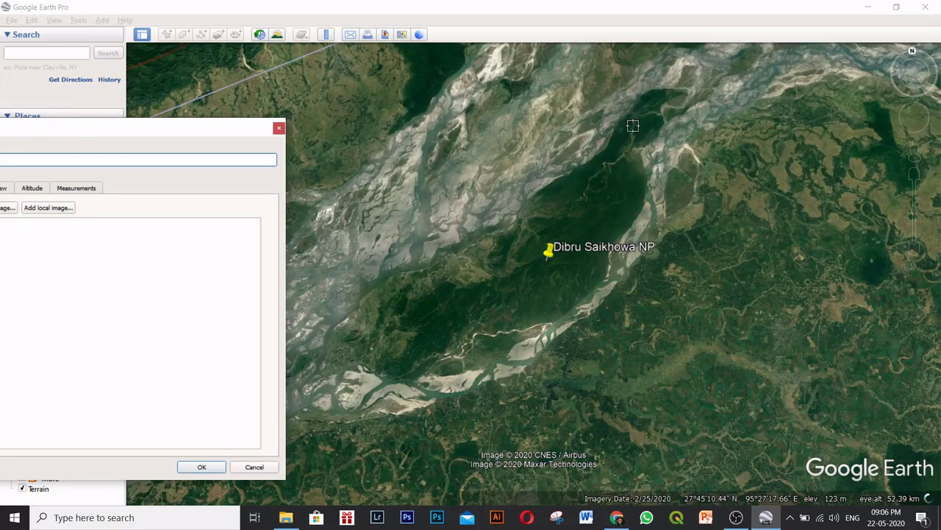
{"action": "left_click_drag", "start_coordinate": [154, 137], "coordinate": [353, 133]}
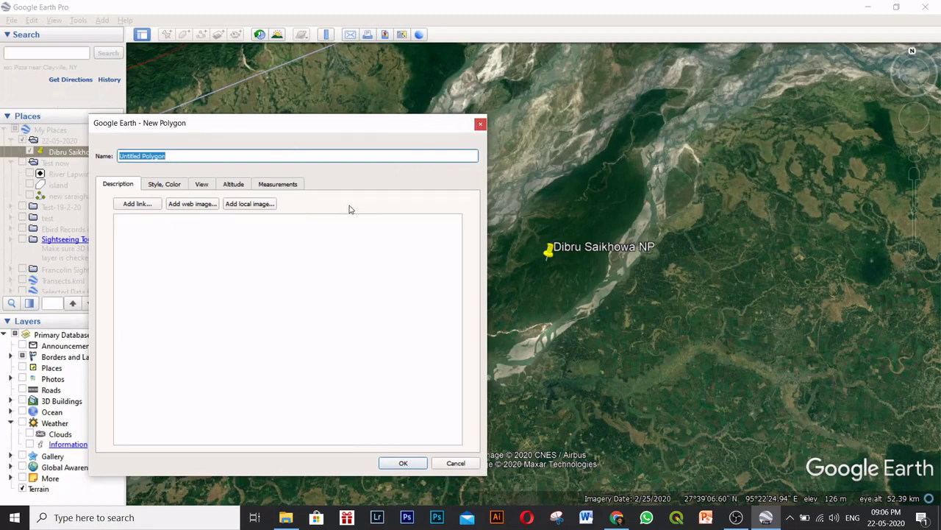
{"action": "left_click", "coordinate": [480, 125]}
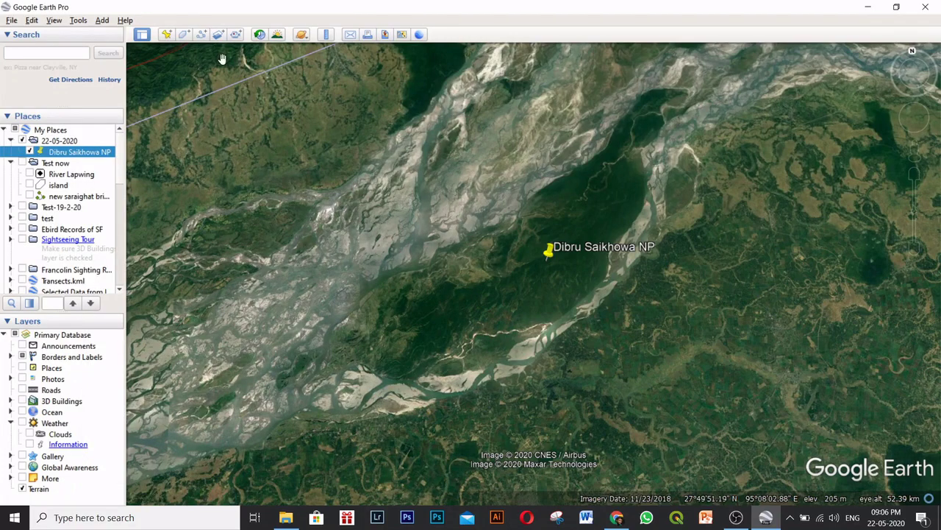
{"action": "left_click", "coordinate": [184, 36]}
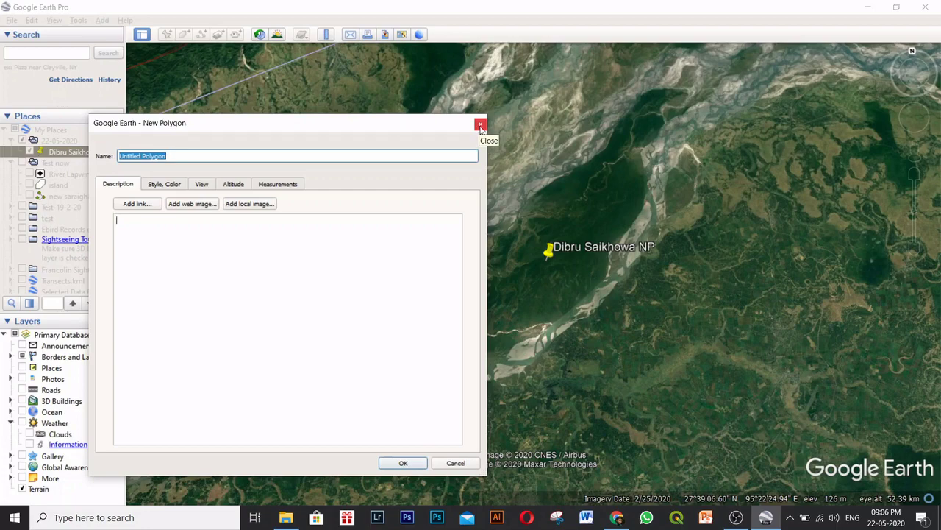
{"action": "left_click", "coordinate": [480, 125]}
Trace a new polygon around the entire forested river island that contains the Dibru Saikhowa NP placemark.
{"action": "left_click", "coordinate": [184, 35]}
{"action": "left_click_drag", "start_coordinate": [361, 125], "coordinate": [6, 253]}
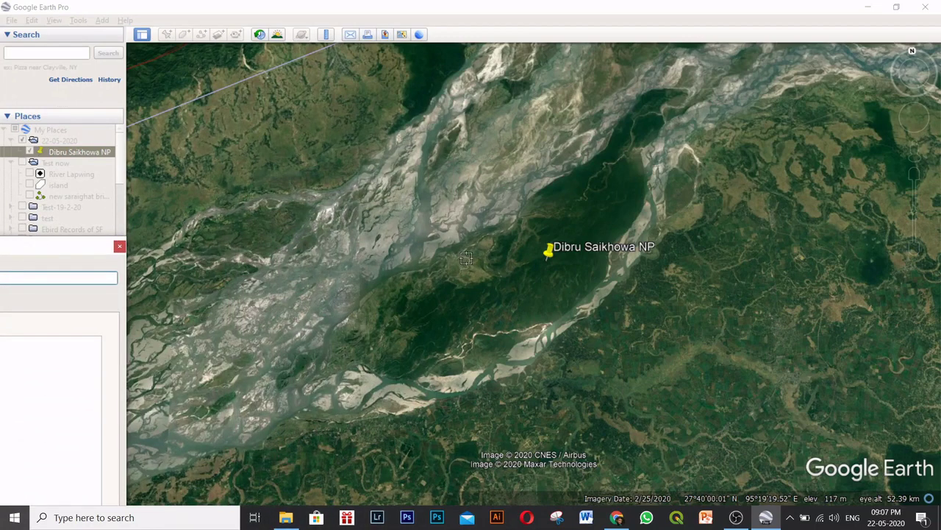
{"action": "left_click", "coordinate": [277, 381]}
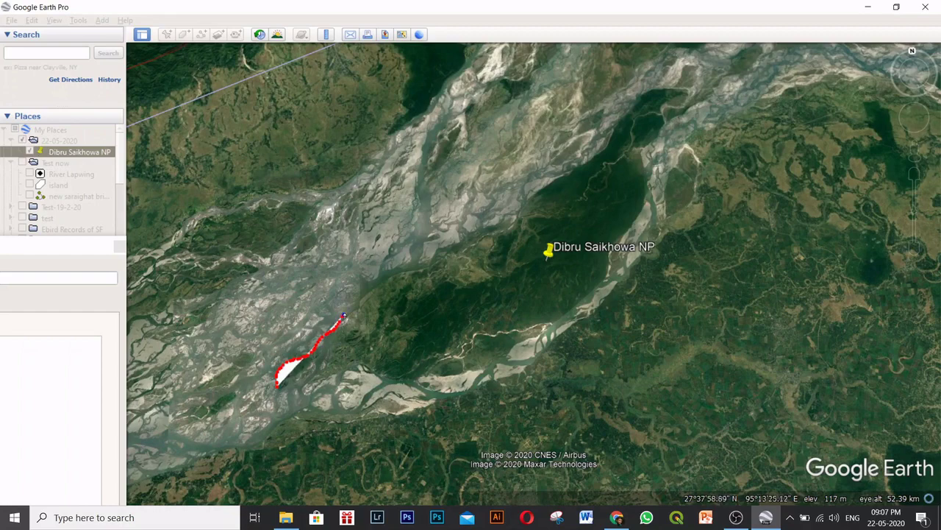
{"action": "mouse_move", "coordinate": [368, 291]}
{"action": "left_mouse_down"}
{"action": "mouse_move", "coordinate": [490, 236]}
{"action": "mouse_move", "coordinate": [638, 94]}
{"action": "mouse_move", "coordinate": [664, 86]}
{"action": "mouse_move", "coordinate": [690, 94]}
{"action": "mouse_move", "coordinate": [662, 114]}
{"action": "mouse_move", "coordinate": [640, 158]}
{"action": "mouse_move", "coordinate": [643, 202]}
{"action": "mouse_move", "coordinate": [597, 286]}
{"action": "mouse_move", "coordinate": [561, 316]}
{"action": "mouse_move", "coordinate": [422, 381]}
{"action": "mouse_move", "coordinate": [394, 383]}
{"action": "mouse_move", "coordinate": [358, 367]}
{"action": "left_mouse_up"}
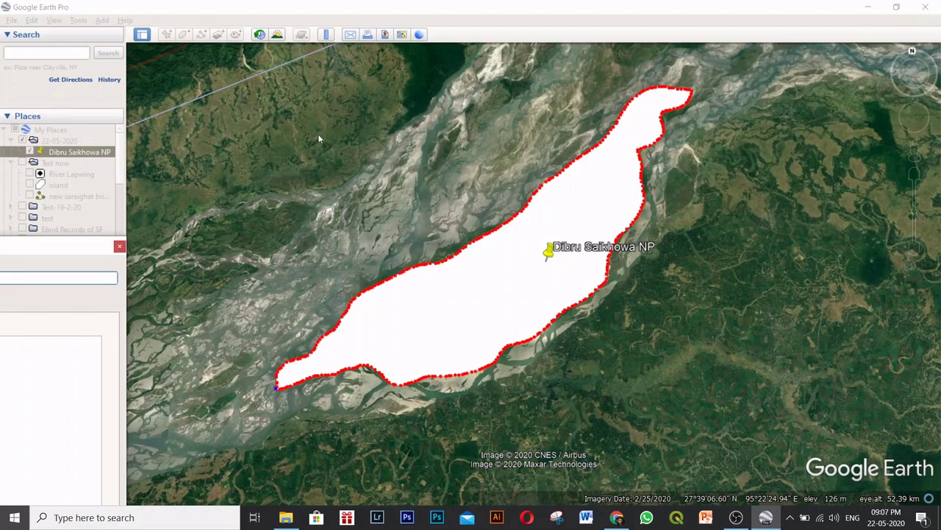
Set the new polygon's line colour to brown (#aa5500).
{"action": "left_click_drag", "start_coordinate": [69, 246], "coordinate": [431, 142]}
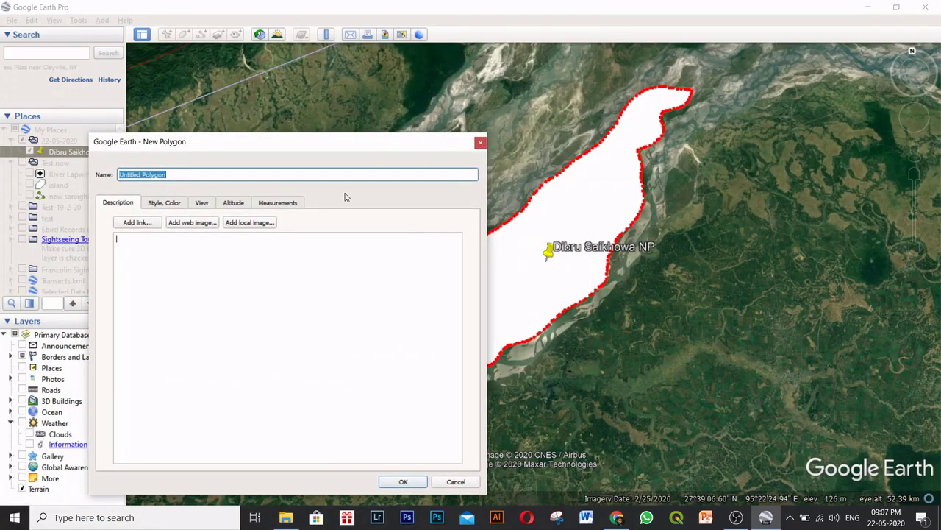
{"action": "left_click", "coordinate": [219, 410]}
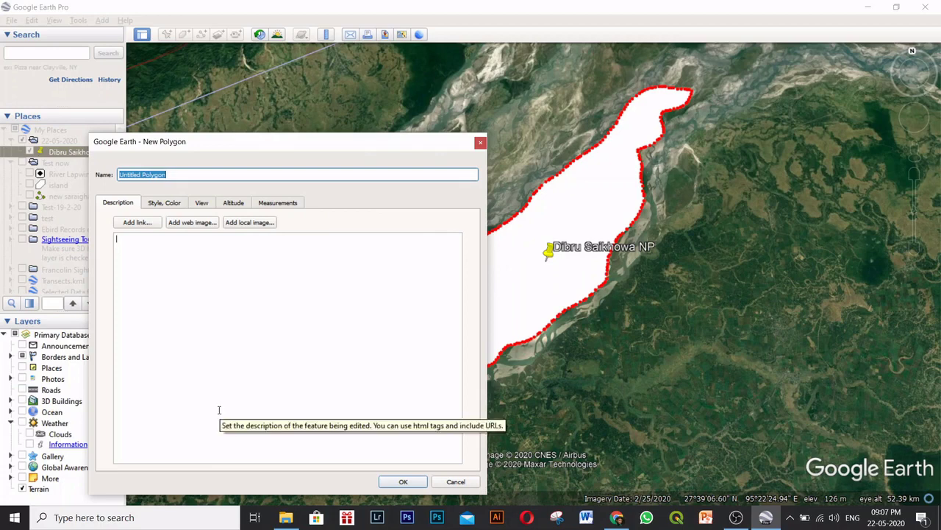
{"action": "left_click", "coordinate": [164, 202]}
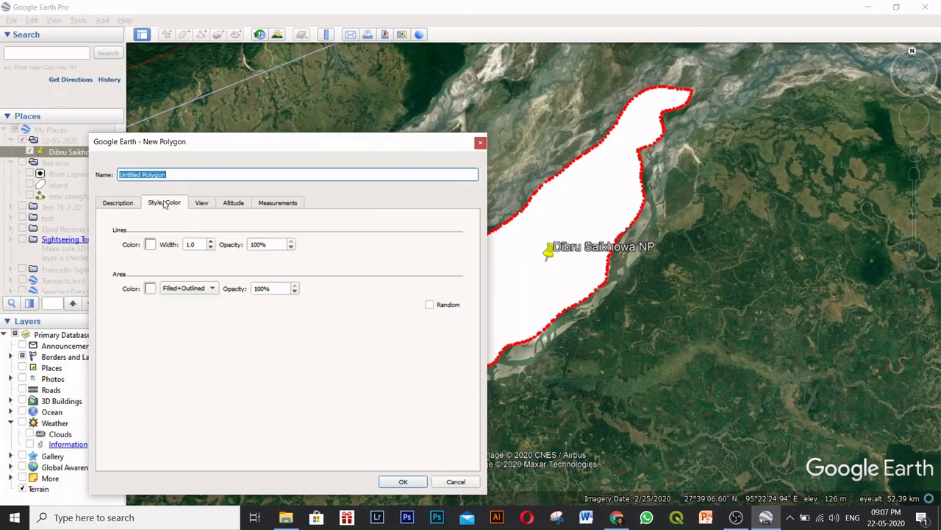
{"action": "left_click", "coordinate": [150, 244]}
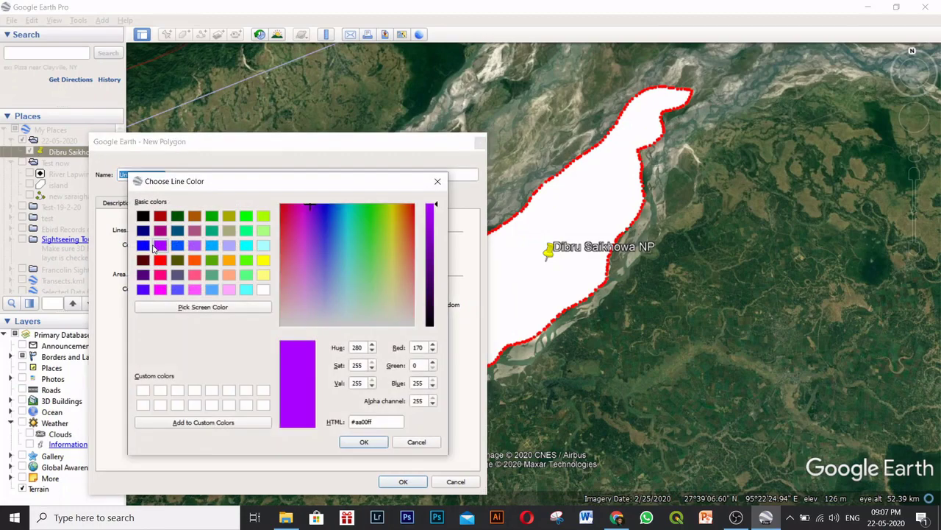
{"action": "left_click", "coordinate": [195, 219]}
{"action": "left_click", "coordinate": [353, 441]}
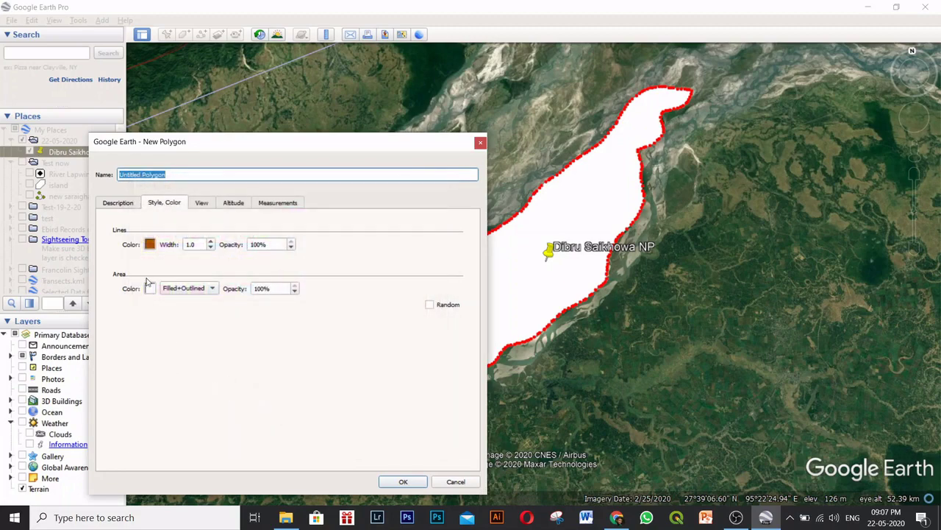
Set the polygon's area style to Outlined and its line colour to yellow (#ffff00).
{"action": "left_click", "coordinate": [206, 289]}
{"action": "left_click", "coordinate": [202, 280]}
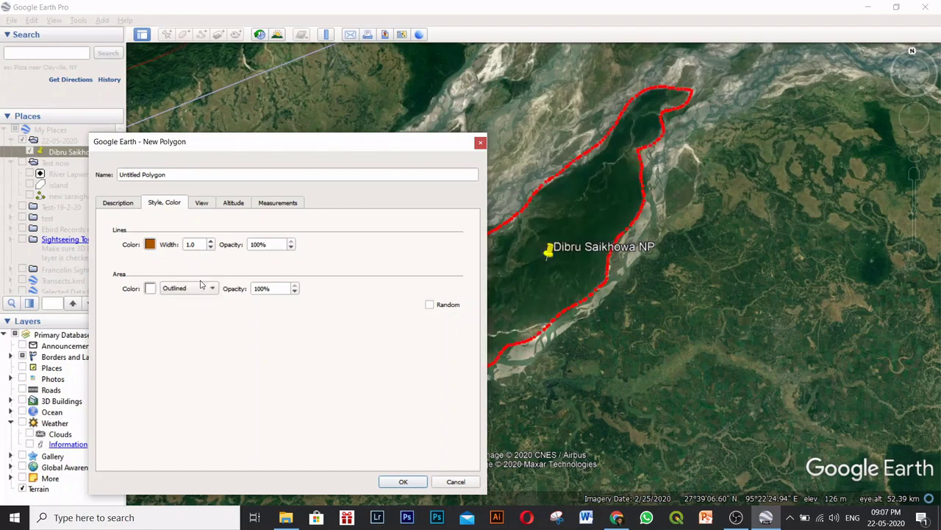
{"action": "left_click", "coordinate": [150, 244]}
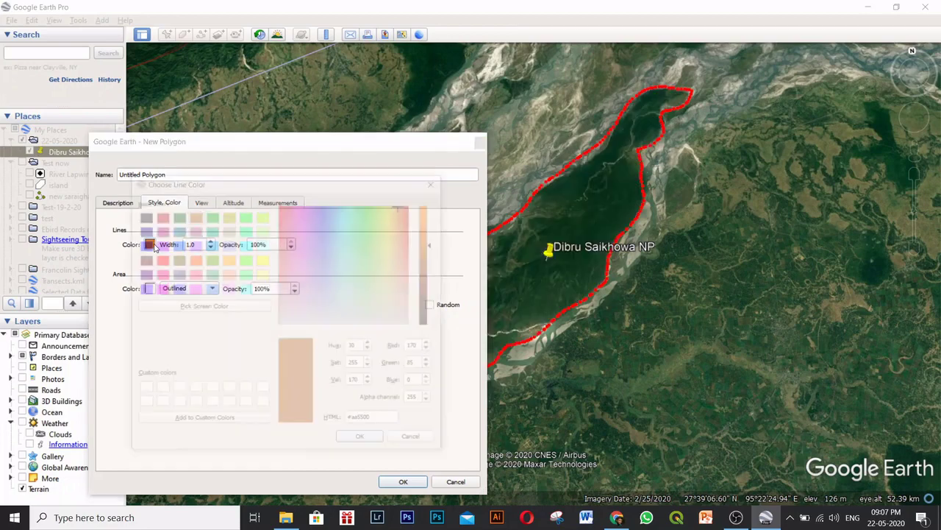
{"action": "left_click", "coordinate": [264, 262]}
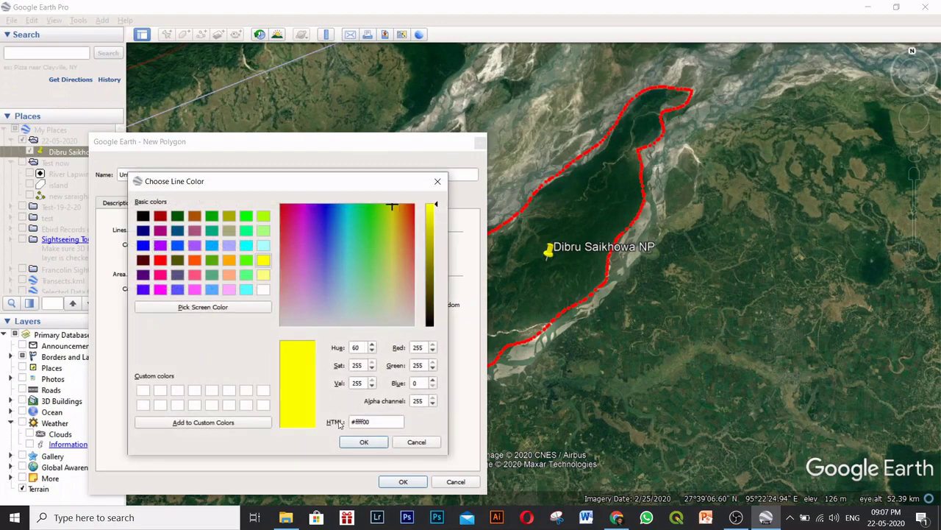
{"action": "left_click", "coordinate": [362, 441]}
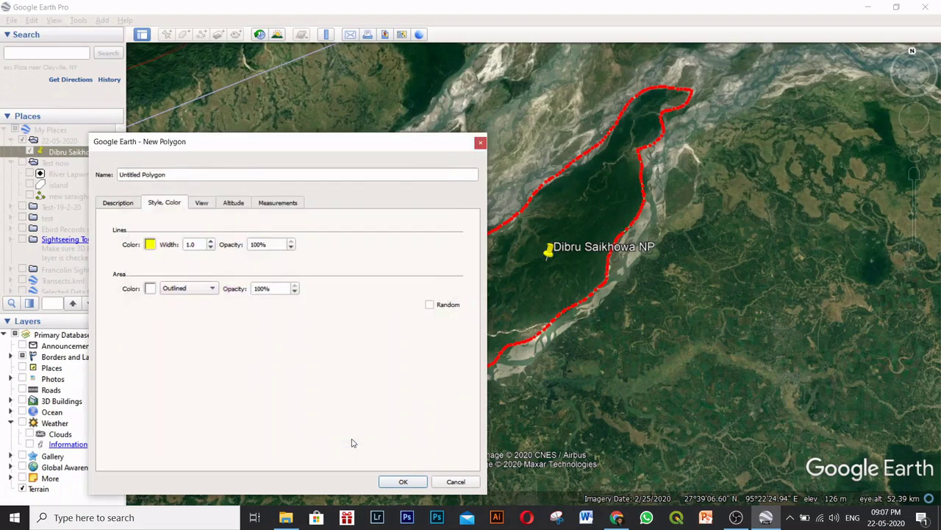
Name the polygon "Dibru Saikhowa" and save it in the 22-05-2020 folder.
{"action": "left_click", "coordinate": [187, 176]}
{"action": "key", "text": "ctrl+shift+Left"}
{"action": "key", "text": "ctrl+shift+Left"}
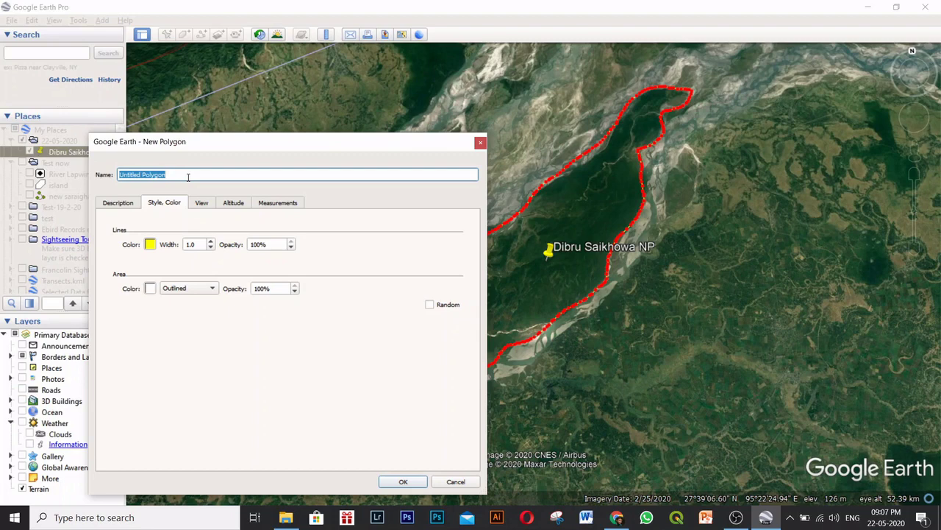
{"action": "type", "text": "D"}
{"action": "type", "text": "ibru Saikhowa"}
{"action": "left_click", "coordinate": [403, 481]}
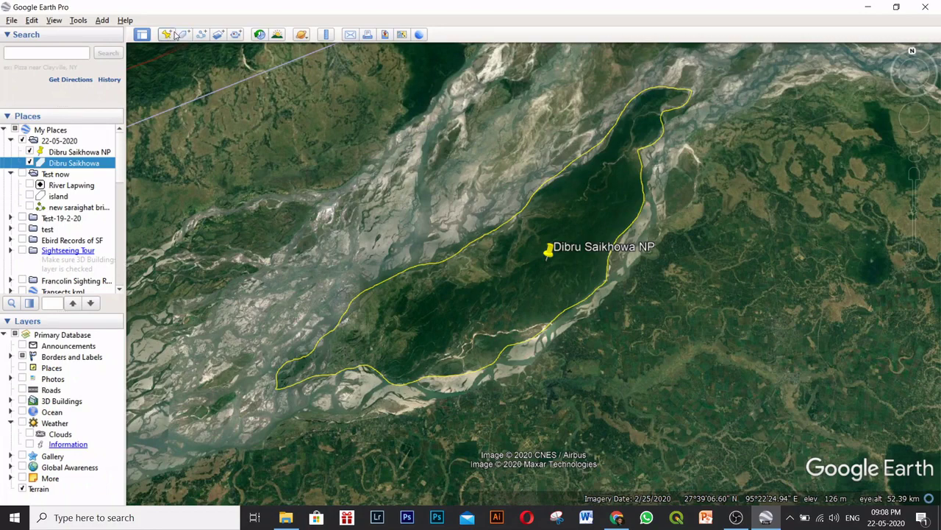
Edit the Dibru Saikhowa NP placemark and move it southwest to about 27°39'22"N, 95°21'54"E.
{"action": "left_click", "coordinate": [59, 152]}
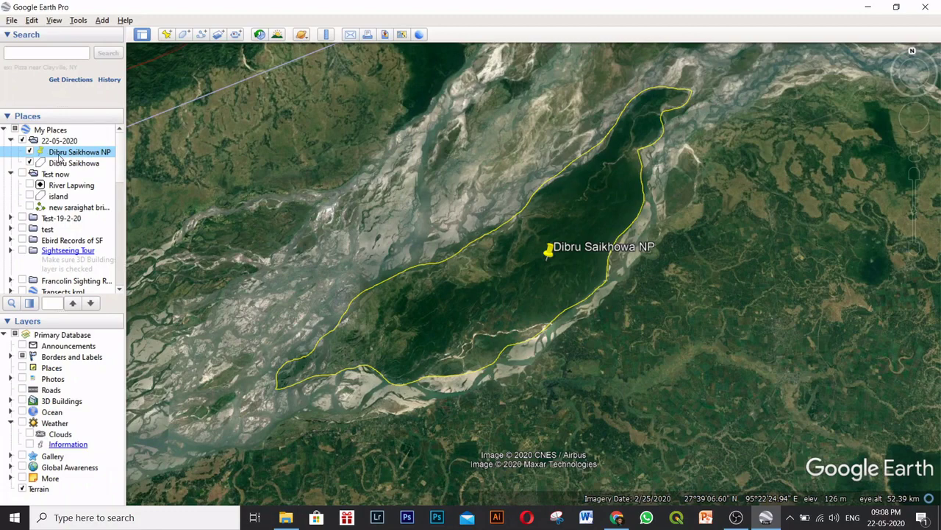
{"action": "right_click", "coordinate": [61, 158]}
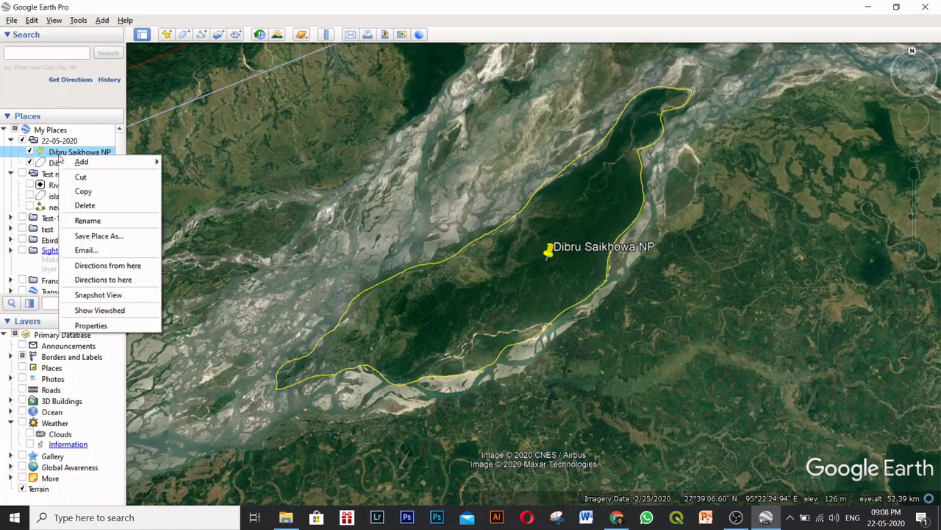
{"action": "left_click", "coordinate": [124, 325]}
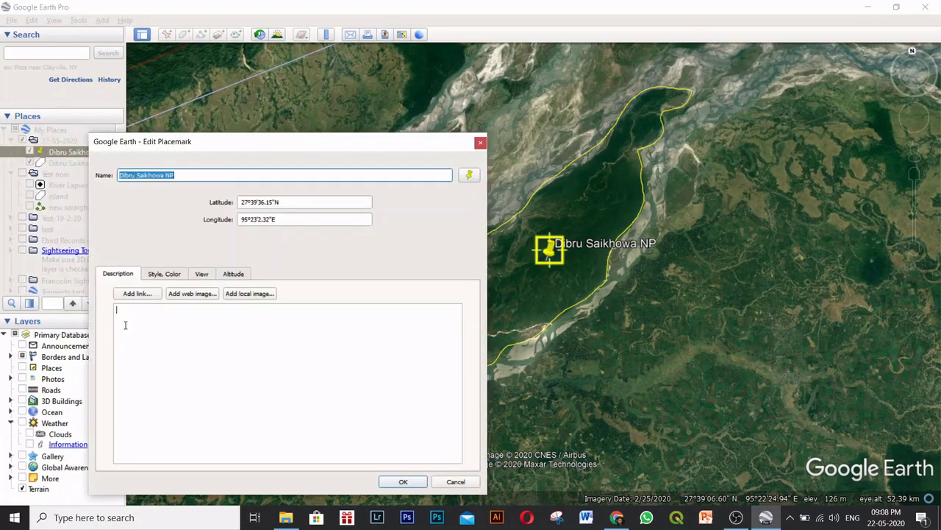
{"action": "left_click_drag", "start_coordinate": [218, 145], "coordinate": [95, 129]}
{"action": "left_click_drag", "start_coordinate": [549, 250], "coordinate": [524, 273]}
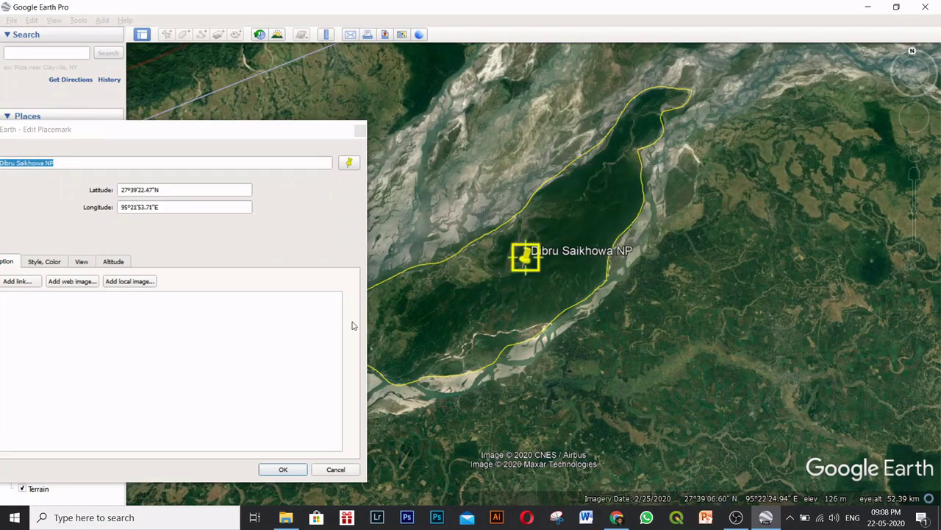
{"action": "left_click", "coordinate": [293, 470]}
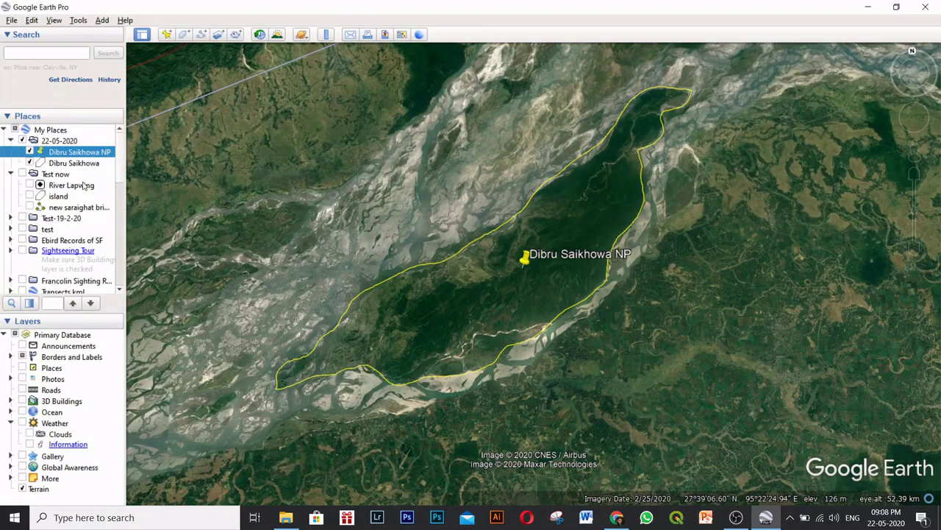
Edit the Dibru Saikhowa polygon, shifting one southern boundary vertex slightly toward the sandbank, and save the change.
{"action": "left_click", "coordinate": [58, 164]}
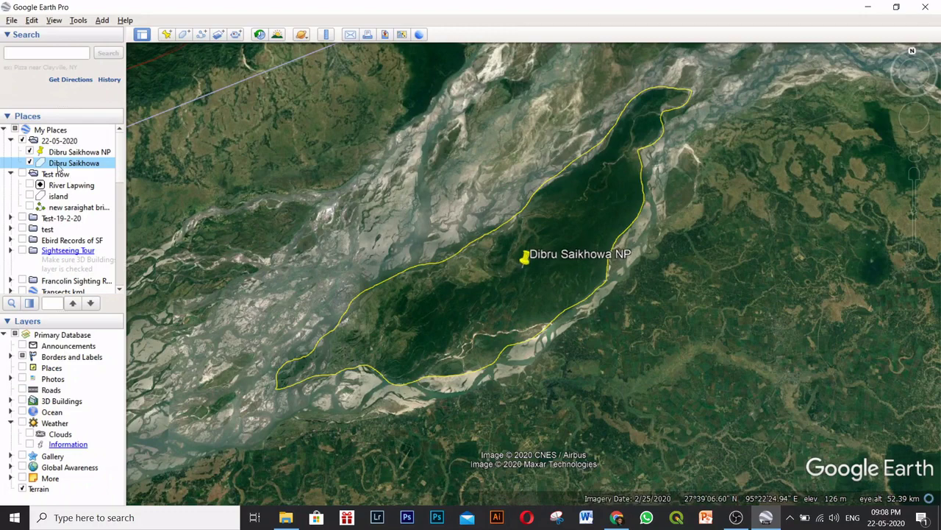
{"action": "right_click", "coordinate": [59, 164]}
{"action": "left_click", "coordinate": [95, 292]}
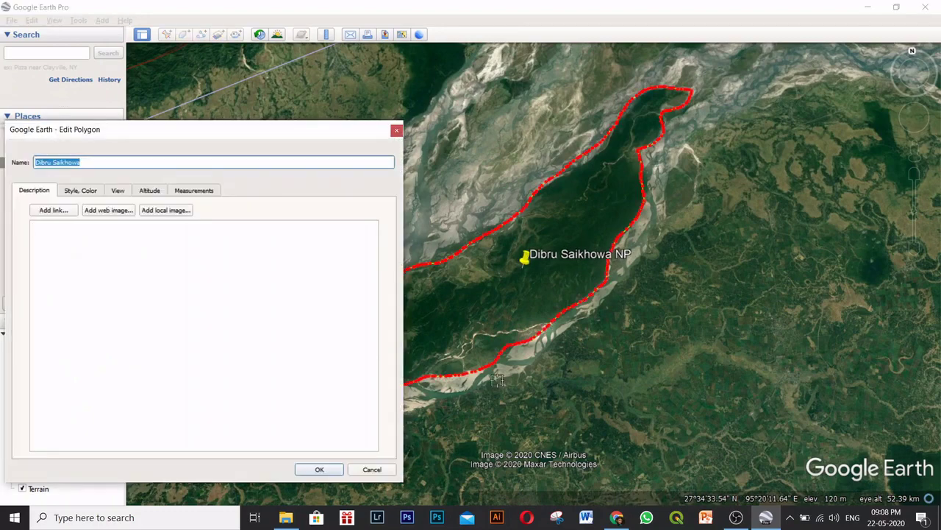
{"action": "scroll", "coordinate": [512, 351], "scroll_direction": "up", "scroll_amount": 5}
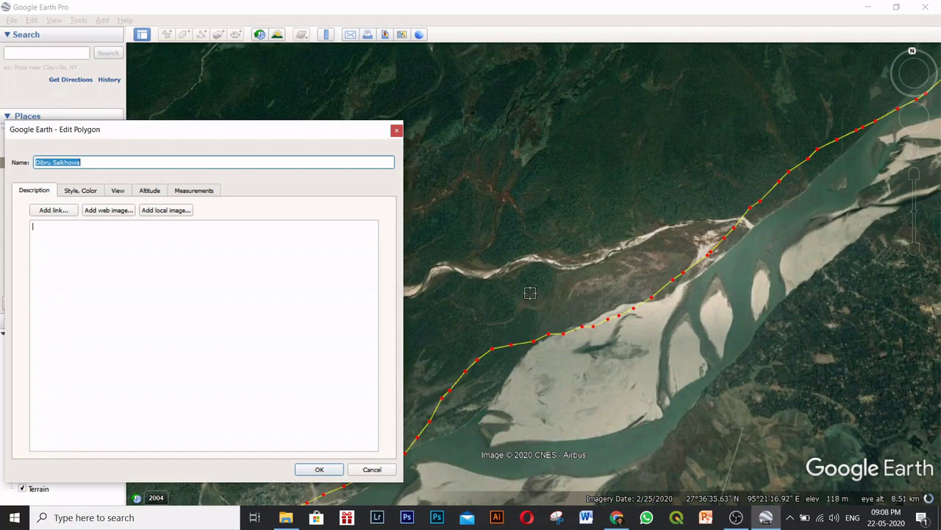
{"action": "left_click", "coordinate": [512, 350]}
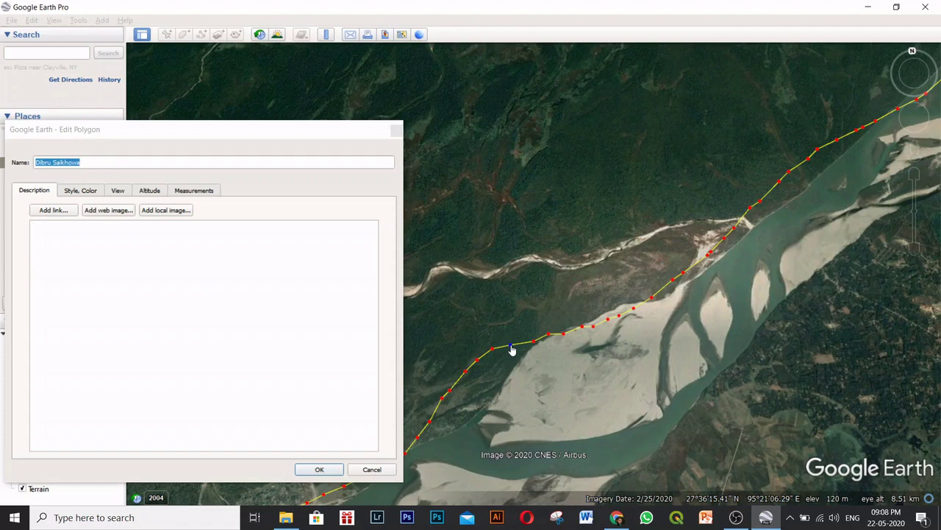
{"action": "mouse_move", "coordinate": [512, 350]}
{"action": "left_mouse_down"}
{"action": "mouse_move", "coordinate": [531, 431]}
{"action": "mouse_move", "coordinate": [515, 354]}
{"action": "left_mouse_up"}
{"action": "left_click", "coordinate": [317, 471]}
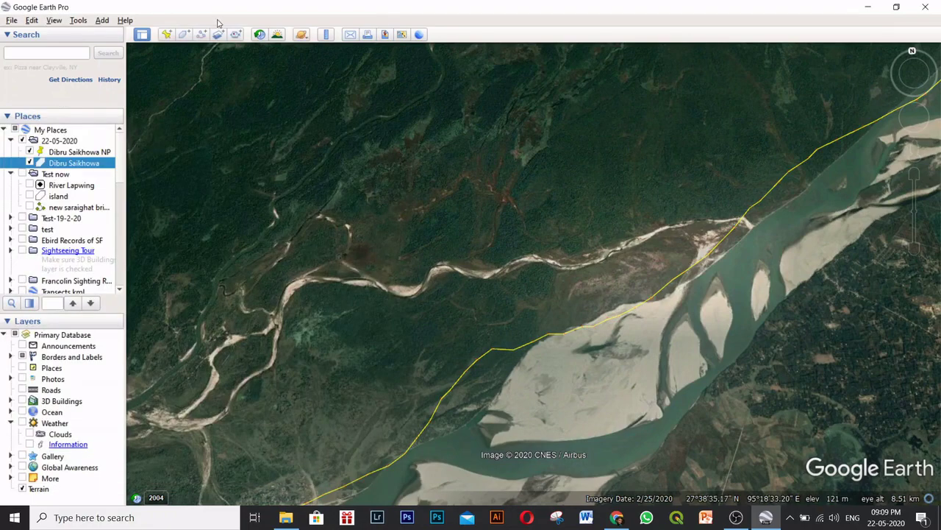
{"action": "scroll", "coordinate": [483, 138], "scroll_direction": "down", "scroll_amount": 5}
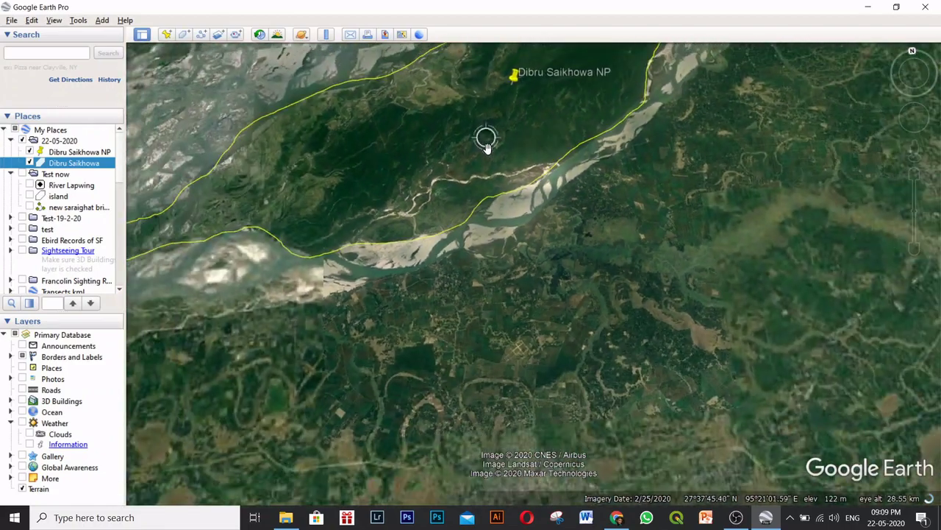
{"action": "left_click_drag", "start_coordinate": [487, 146], "coordinate": [568, 335]}
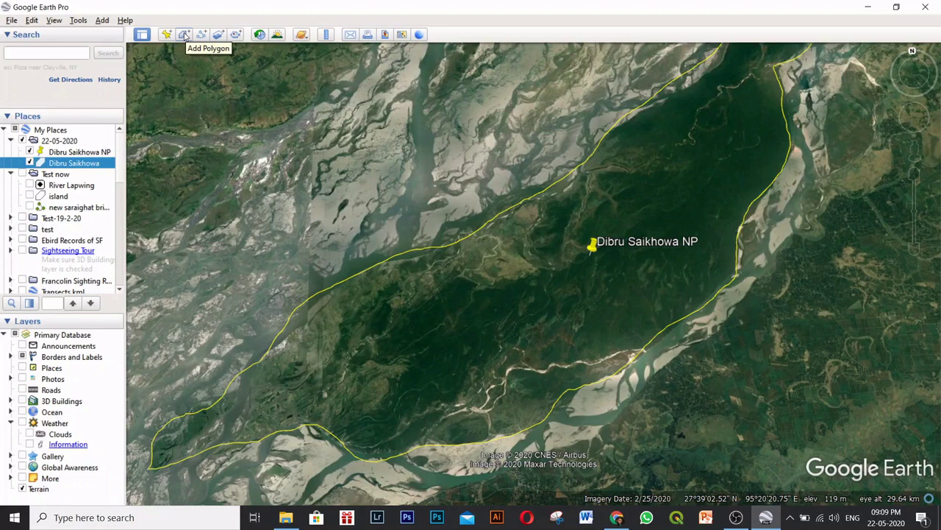
Sketch a trial six-point polygon inside the park boundary, southwest of the Dibru Saikhowa NP placemark.
{"action": "left_click", "coordinate": [185, 35]}
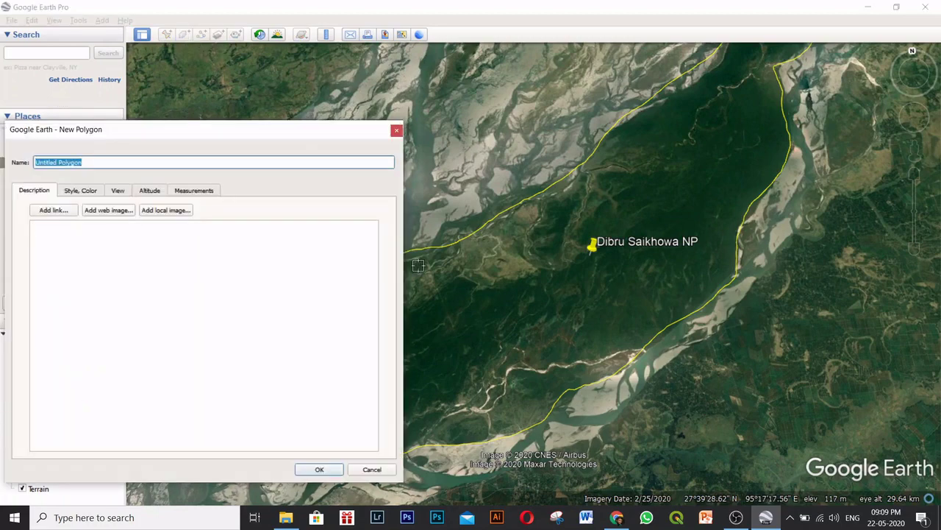
{"action": "left_click_drag", "start_coordinate": [308, 141], "coordinate": [203, 245]}
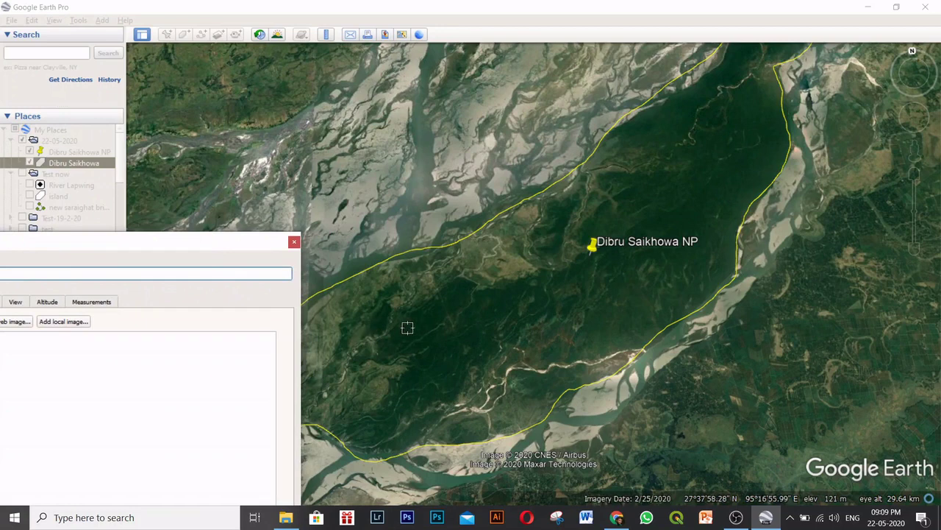
{"action": "left_click", "coordinate": [389, 342]}
{"action": "left_click", "coordinate": [437, 303]}
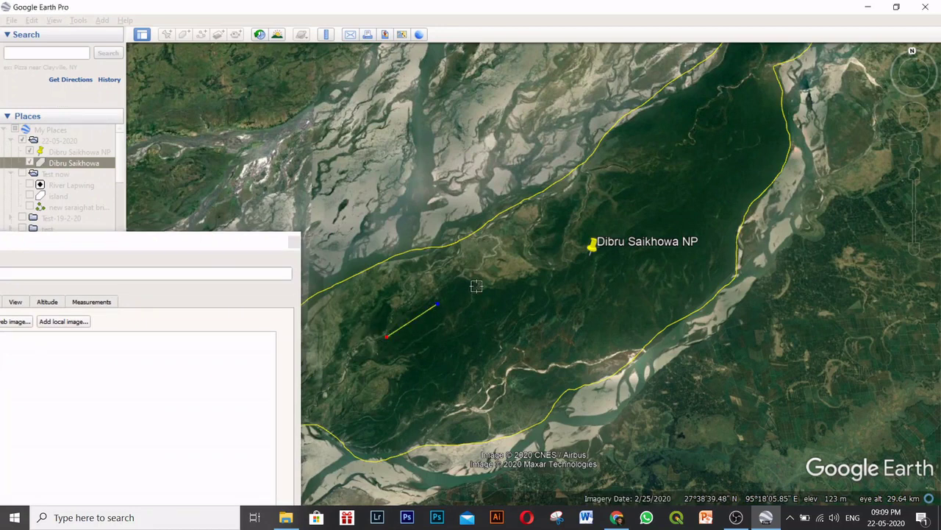
{"action": "left_click", "coordinate": [500, 276]}
{"action": "left_click", "coordinate": [581, 292]}
{"action": "left_click", "coordinate": [589, 328]}
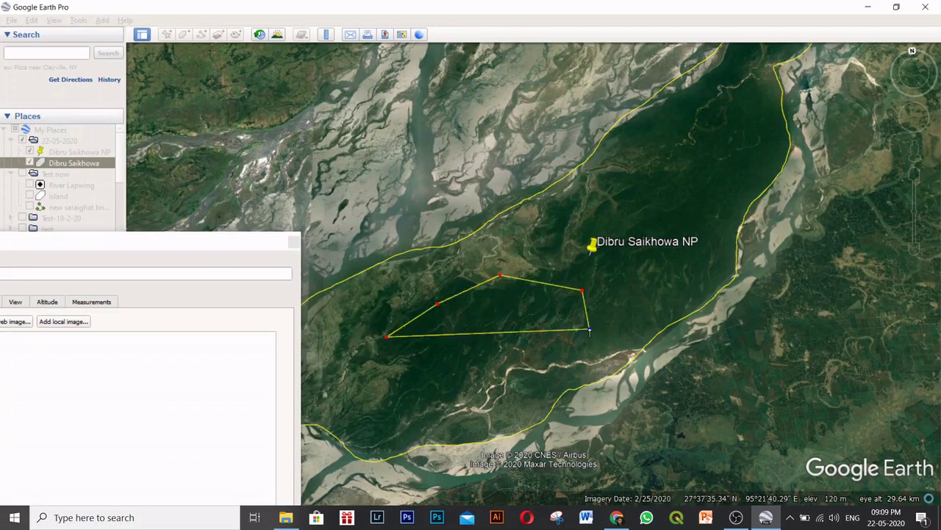
{"action": "left_click", "coordinate": [547, 342]}
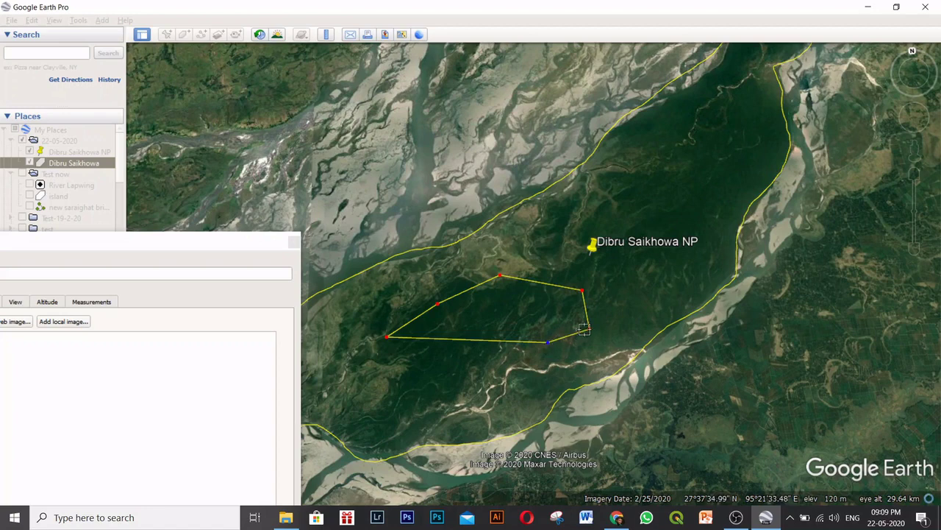
Remove the trial polygon's vertices one after another and discard the new polygon.
{"action": "key", "text": "Delete"}
{"action": "key", "text": "Delete"}
{"action": "key", "text": "Delete"}
{"action": "key", "text": "Delete"}
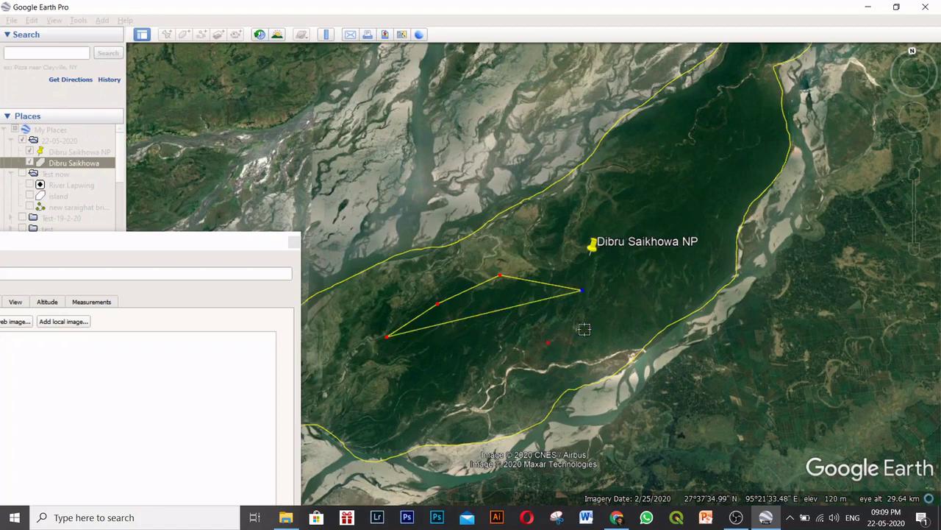
{"action": "key", "text": "Delete"}
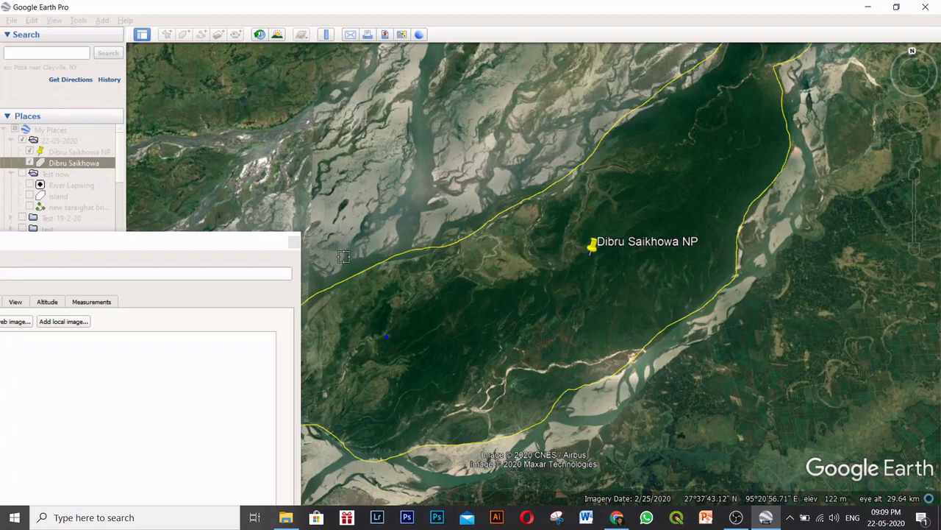
{"action": "left_click", "coordinate": [294, 242]}
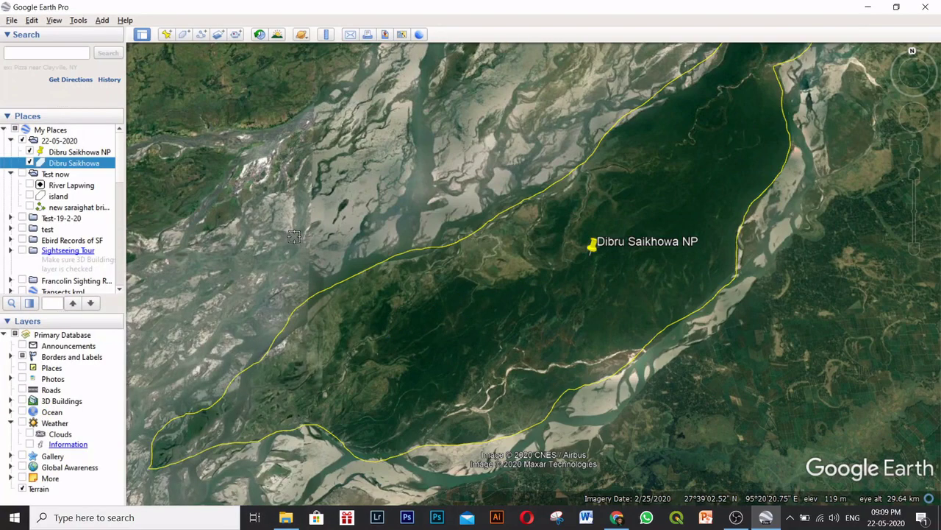
Draw a new path along the pale river channel in the park's south, from the southwestern sandbank to the eastern boundary.
{"action": "left_click", "coordinate": [199, 38]}
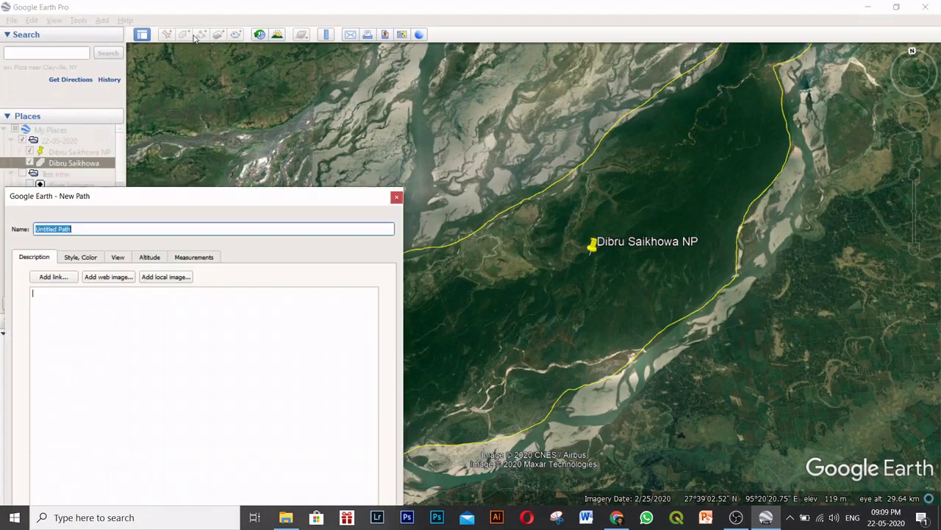
{"action": "left_click", "coordinate": [422, 442]}
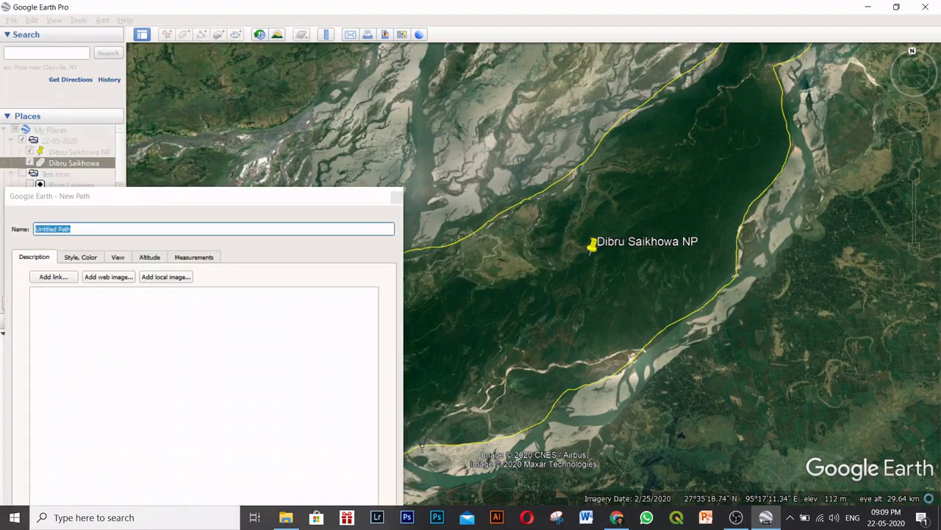
{"action": "mouse_move", "coordinate": [442, 429]}
{"action": "left_mouse_down"}
{"action": "mouse_move", "coordinate": [457, 414]}
{"action": "mouse_move", "coordinate": [494, 414]}
{"action": "mouse_move", "coordinate": [505, 378]}
{"action": "mouse_move", "coordinate": [518, 370]}
{"action": "mouse_move", "coordinate": [640, 354]}
{"action": "left_mouse_up"}
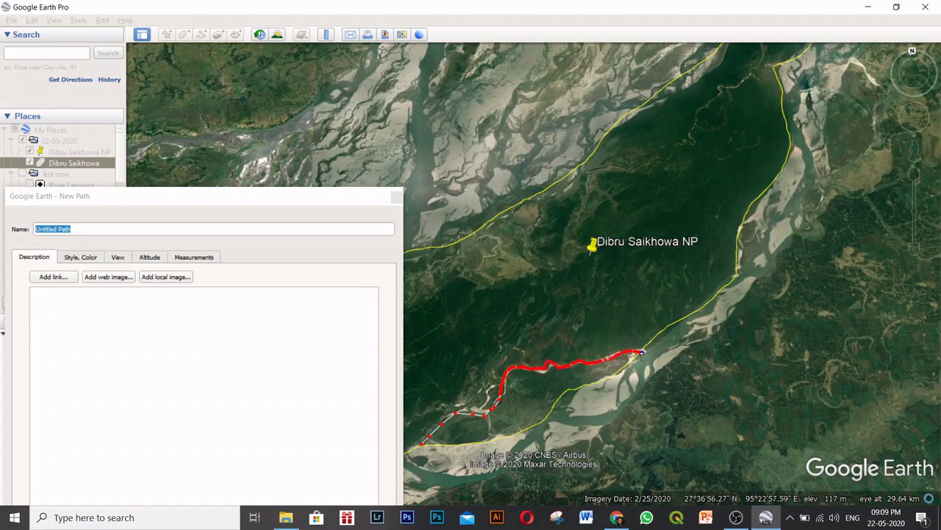
Name the path "channel" and save it in the 22-05-2020 folder.
{"action": "left_click", "coordinate": [212, 199]}
{"action": "left_click_drag", "start_coordinate": [284, 200], "coordinate": [433, 145]}
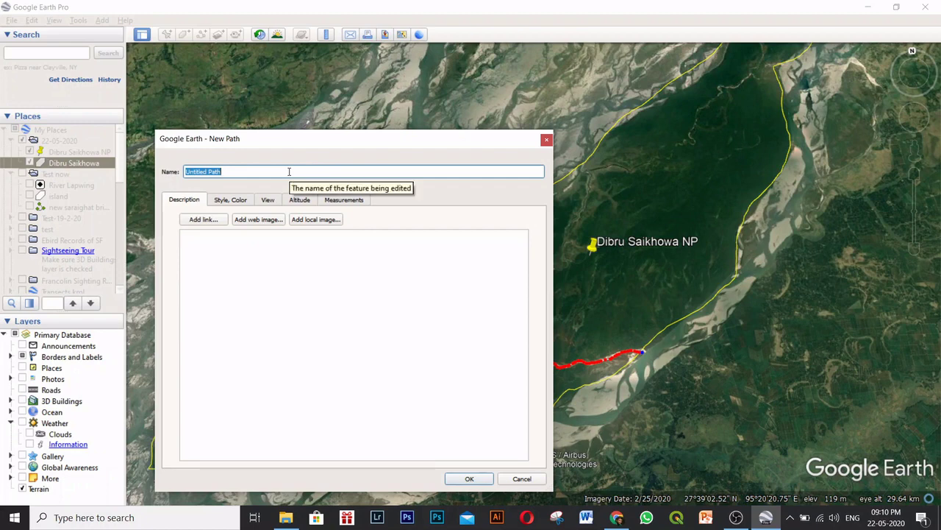
{"action": "type", "text": "d"}
{"action": "type", "text": "hannel"}
{"action": "left_click_drag", "start_coordinate": [357, 142], "coordinate": [324, 65]}
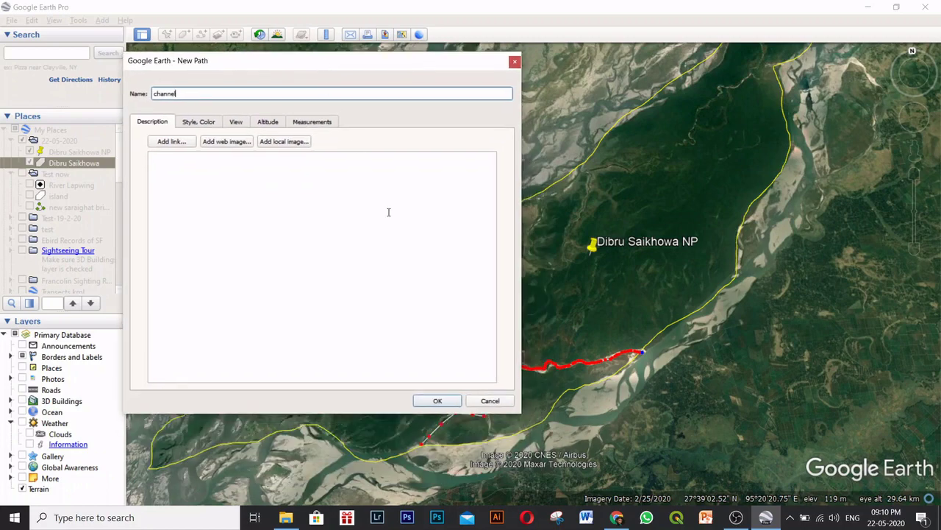
{"action": "left_click", "coordinate": [439, 401]}
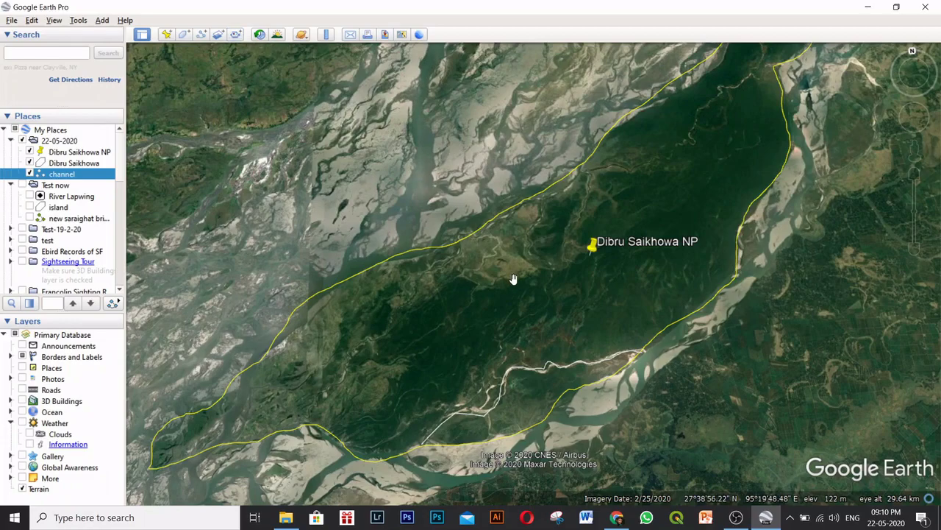
Record a tour that starts from the whole globe and flies in to the Dibru Saikhowa NP placemark.
{"action": "scroll", "coordinate": [515, 277], "scroll_direction": "down", "scroll_amount": 3}
{"action": "scroll", "coordinate": [514, 277], "scroll_direction": "down", "scroll_amount": 5}
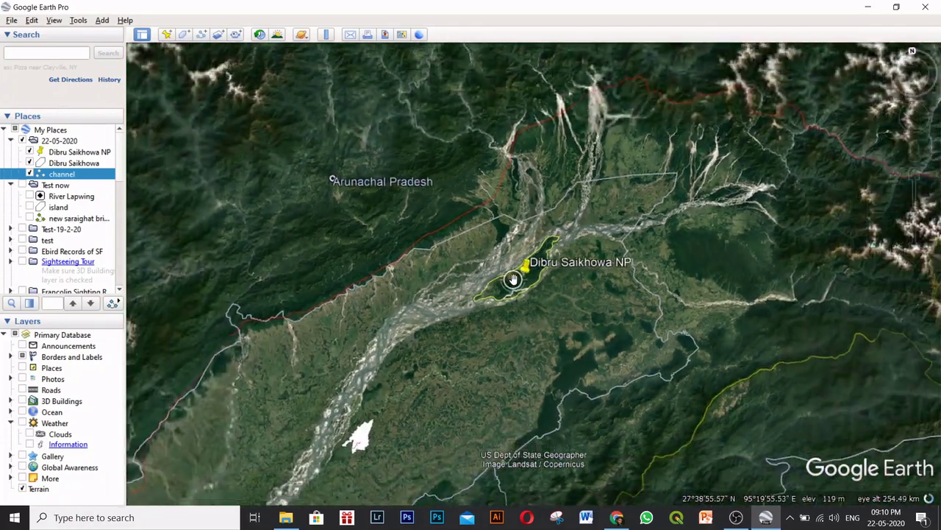
{"action": "scroll", "coordinate": [514, 278], "scroll_direction": "down", "scroll_amount": 5}
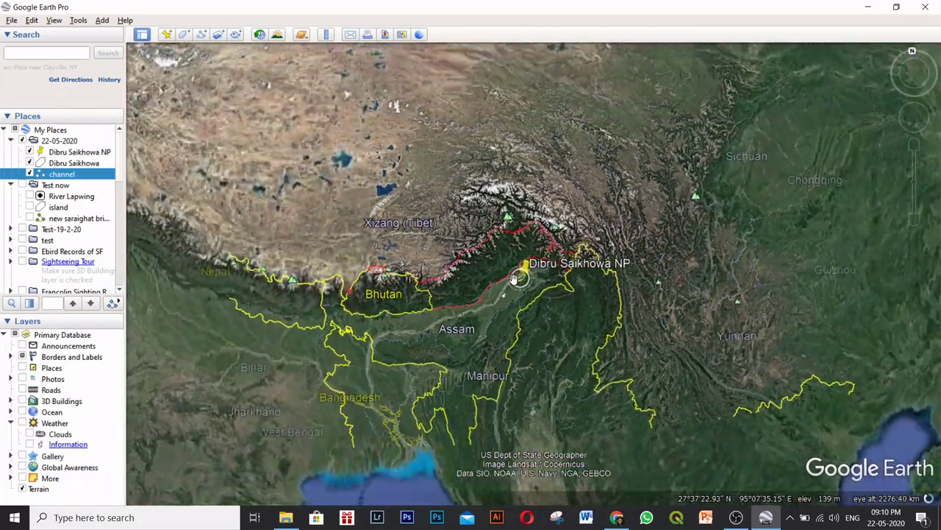
{"action": "scroll", "coordinate": [515, 280], "scroll_direction": "down", "scroll_amount": 5}
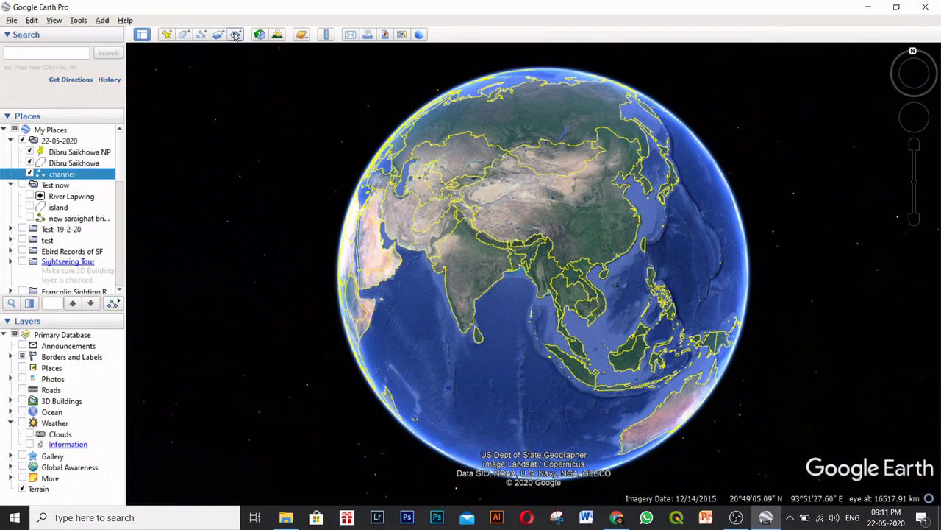
{"action": "left_click", "coordinate": [235, 35]}
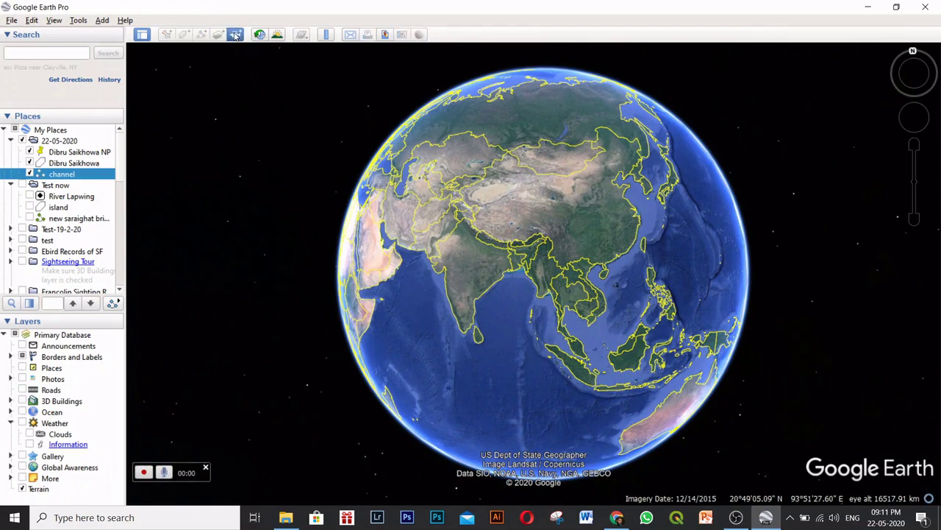
{"action": "left_click", "coordinate": [143, 474]}
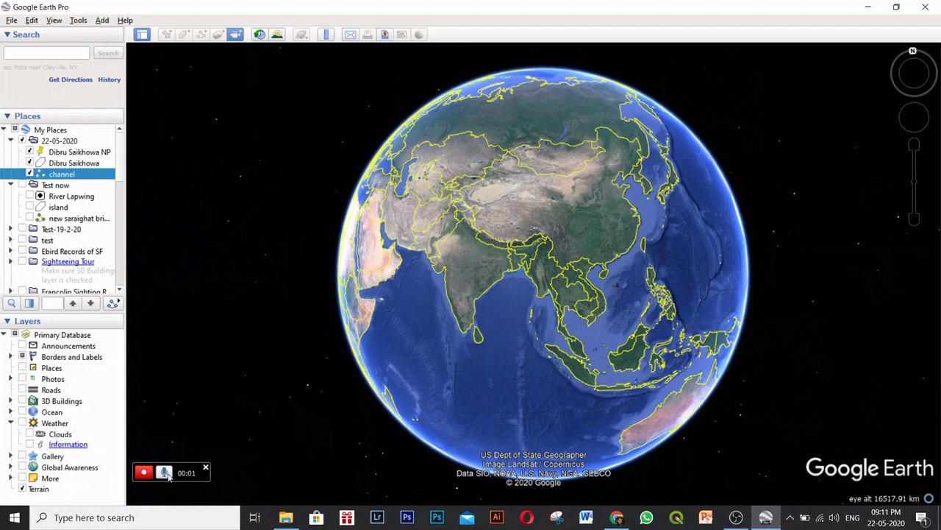
{"action": "double_click", "coordinate": [68, 153]}
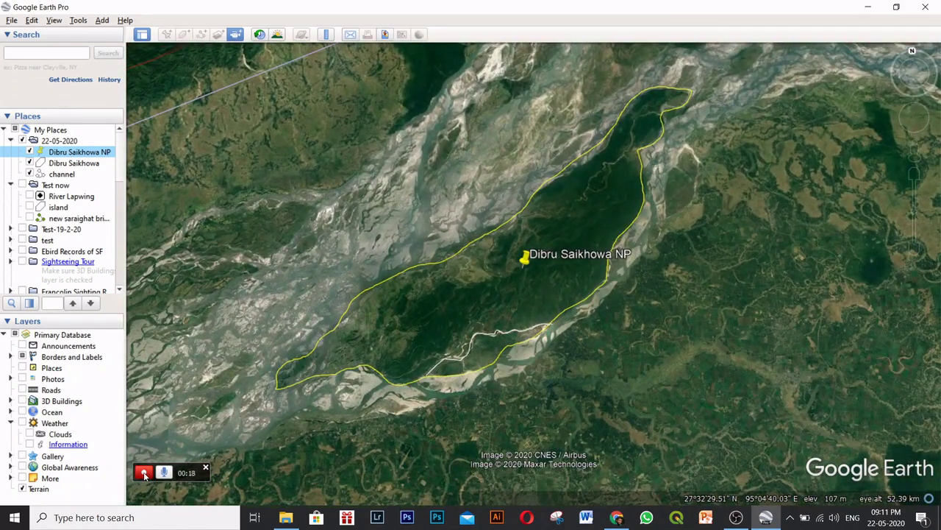
{"action": "left_click", "coordinate": [143, 471]}
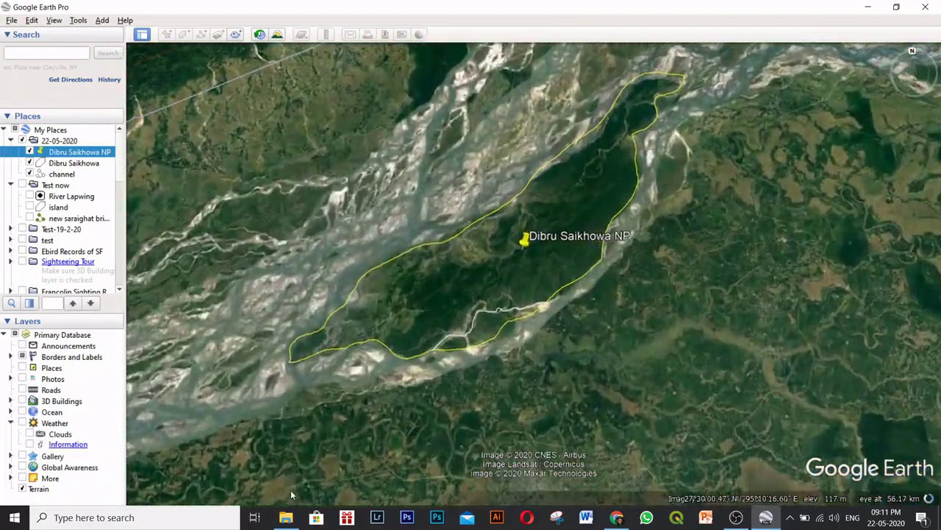
Save the recorded tour as "Untitled Tour" in the 22-05-2020 folder and close the tour player.
{"action": "mouse_move", "coordinate": [279, 407]}
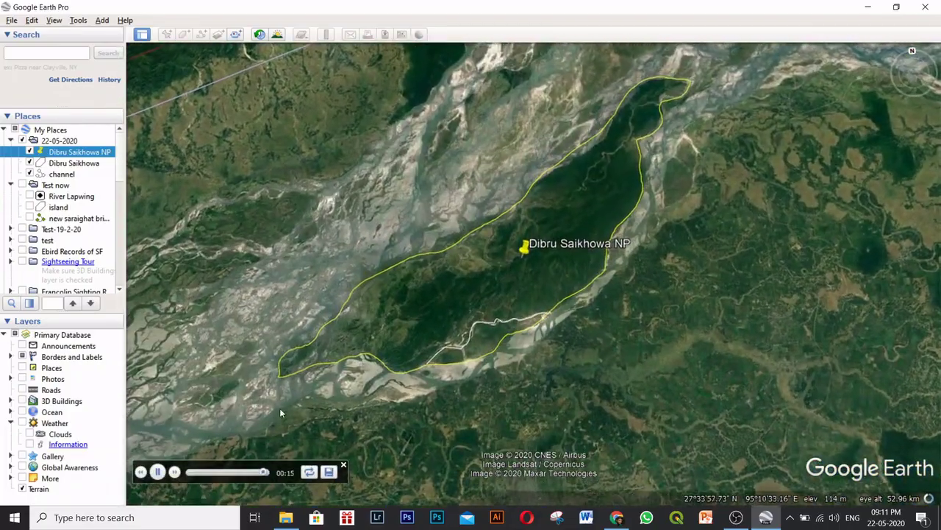
{"action": "left_click", "coordinate": [328, 473]}
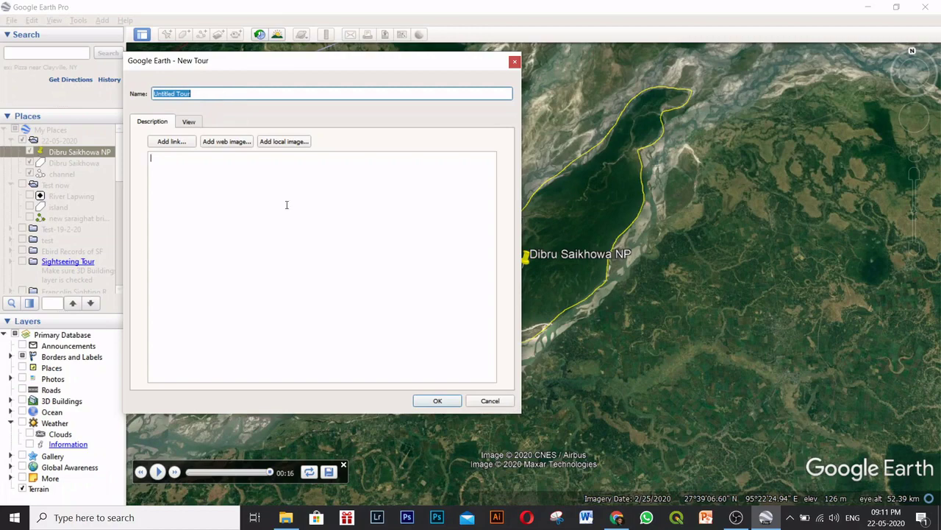
{"action": "left_click", "coordinate": [437, 400]}
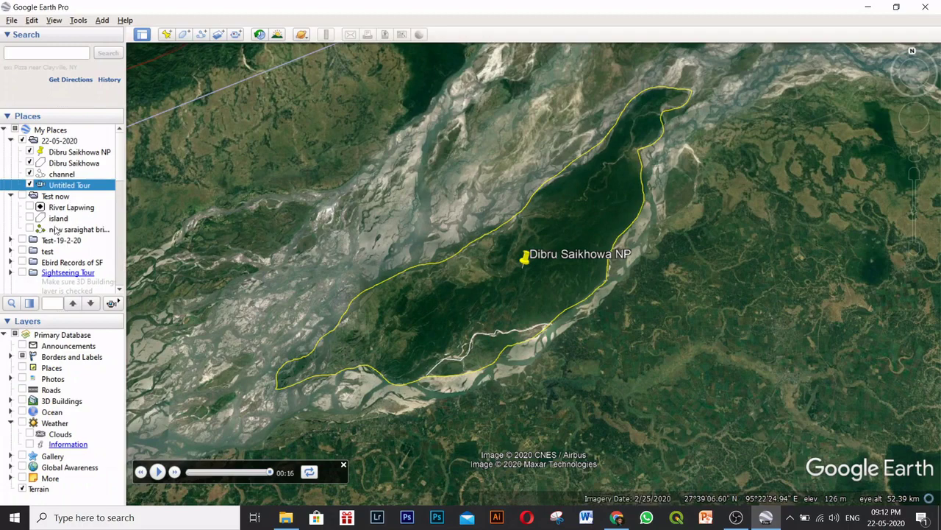
{"action": "right_click", "coordinate": [53, 188]}
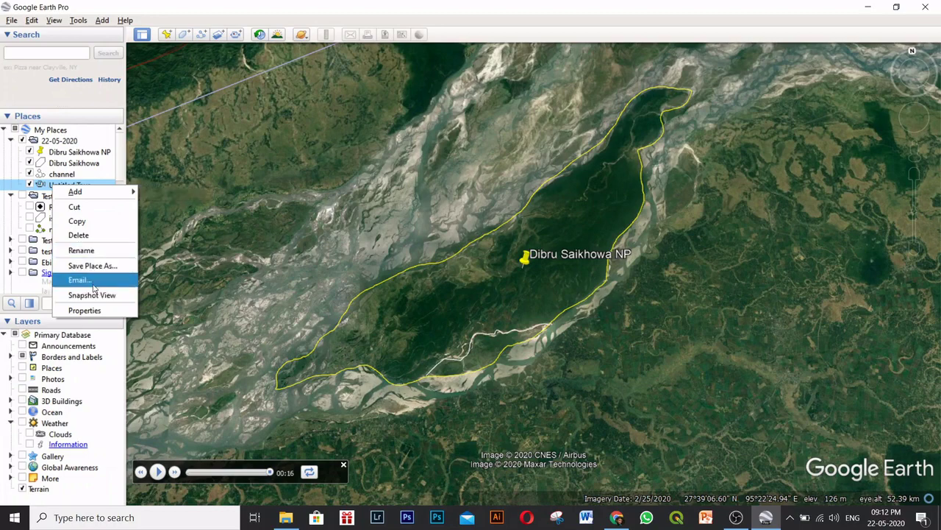
{"action": "left_click", "coordinate": [330, 476]}
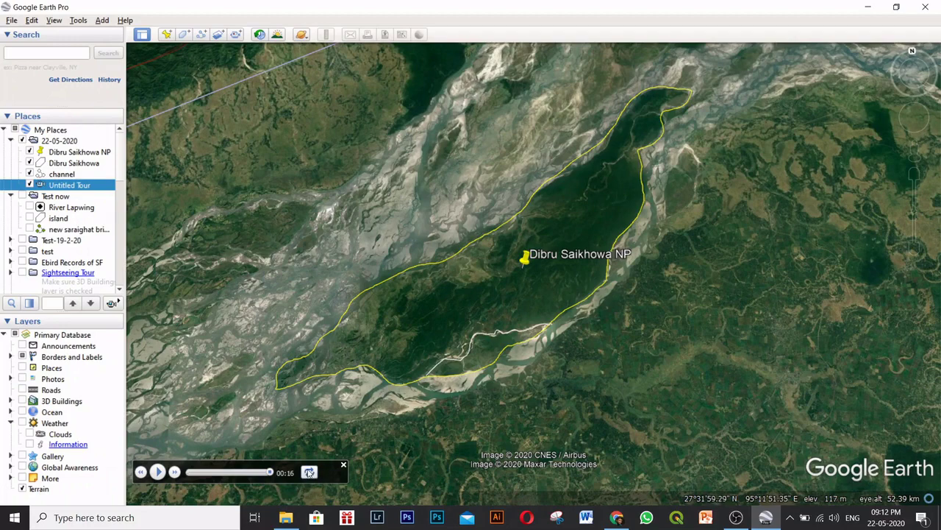
{"action": "left_click", "coordinate": [343, 464]}
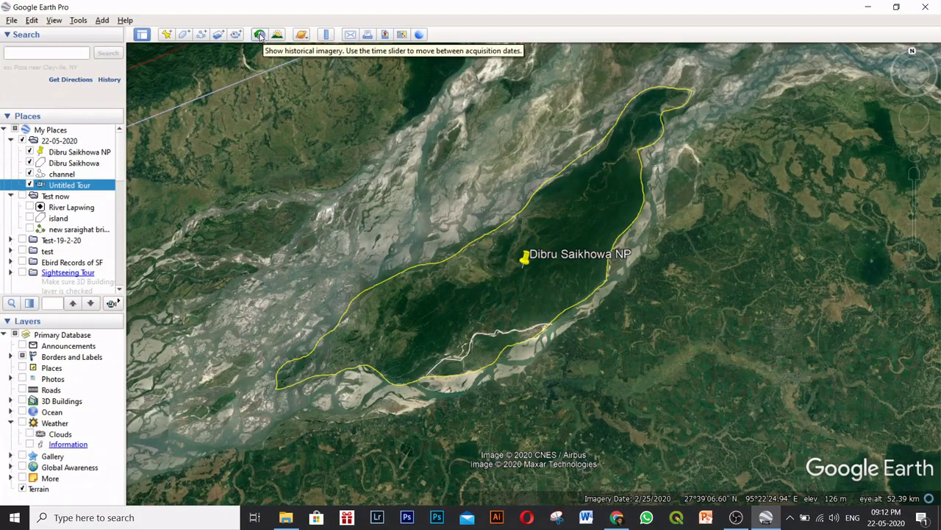
Hide the channel path, the Dibru Saikhowa polygon and the Dibru Saikhowa NP placemark from the map.
{"action": "scroll", "coordinate": [480, 213], "scroll_direction": "down", "scroll_amount": 5}
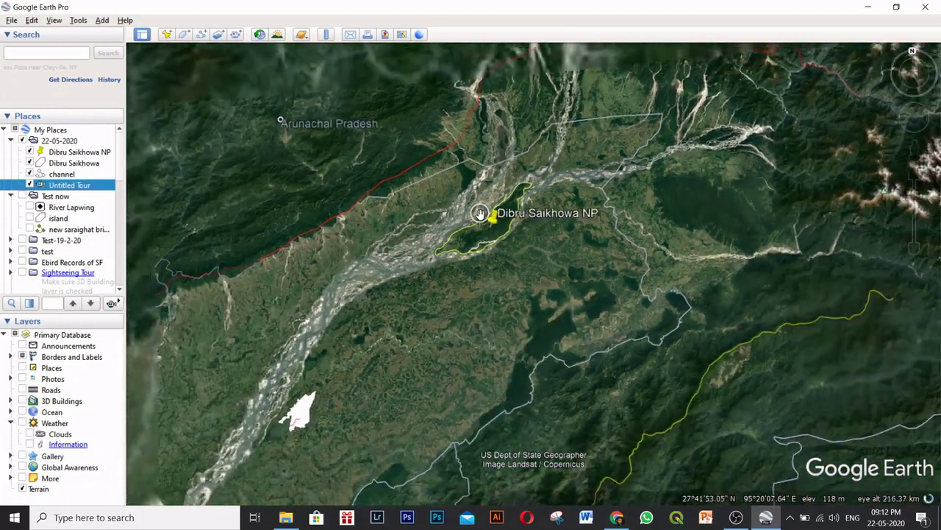
{"action": "scroll", "coordinate": [479, 214], "scroll_direction": "up", "scroll_amount": 5}
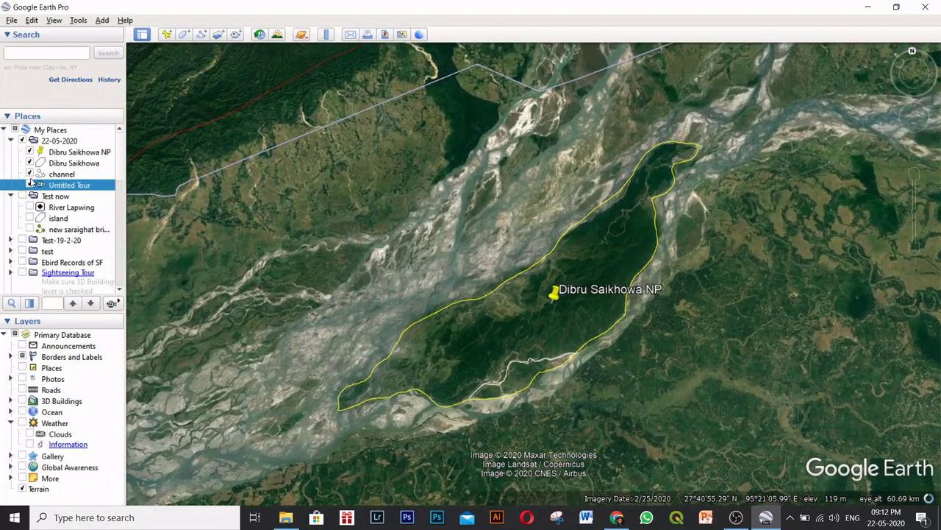
{"action": "left_click", "coordinate": [30, 173]}
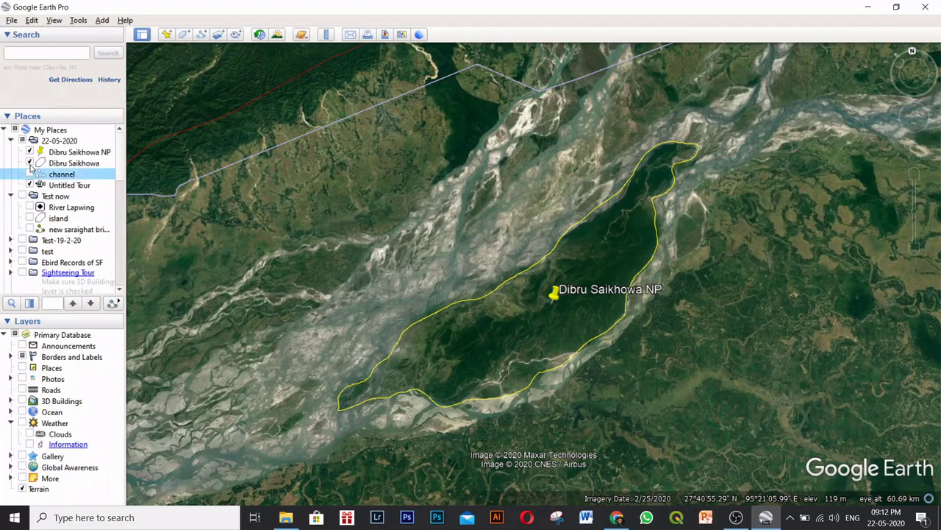
{"action": "left_click", "coordinate": [29, 162]}
{"action": "left_click", "coordinate": [29, 152]}
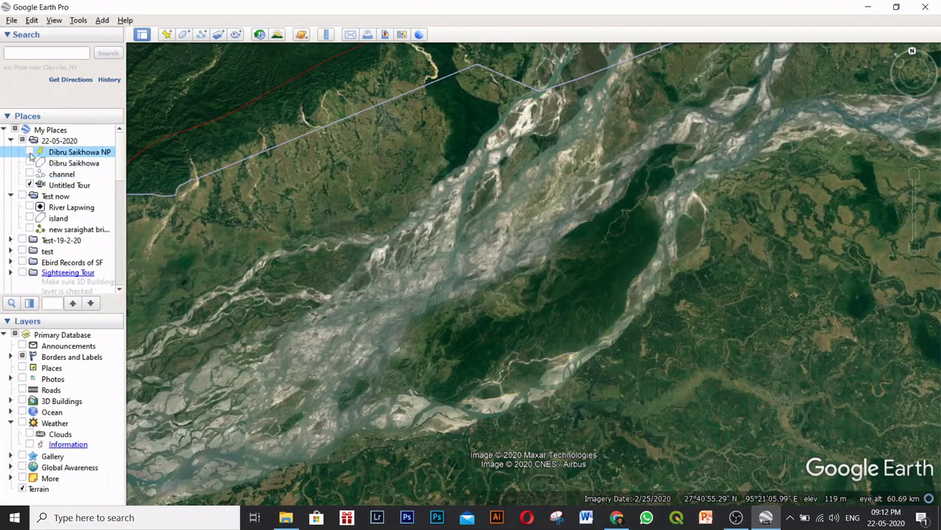
Show historical imagery of the Dibru Saikhowa area and set its date to 12/1984.
{"action": "left_click_drag", "start_coordinate": [534, 339], "coordinate": [508, 337]}
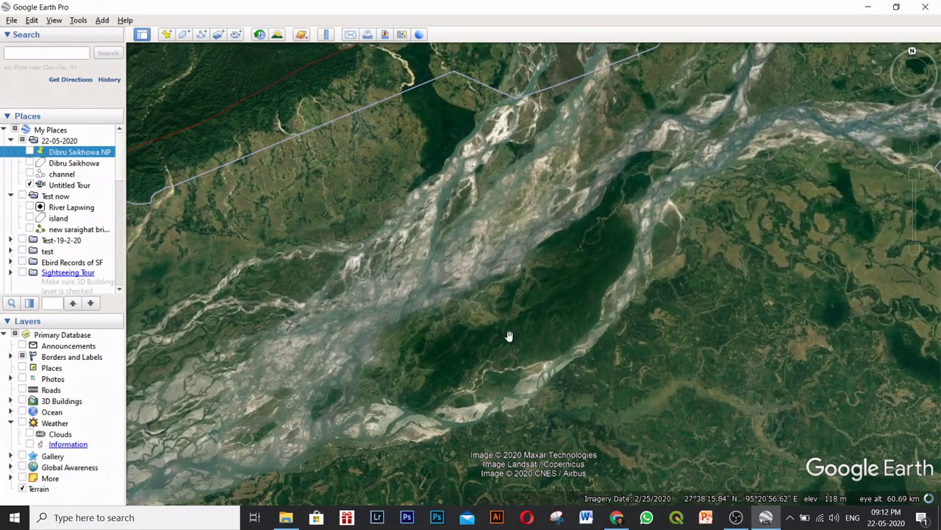
{"action": "left_click", "coordinate": [259, 35]}
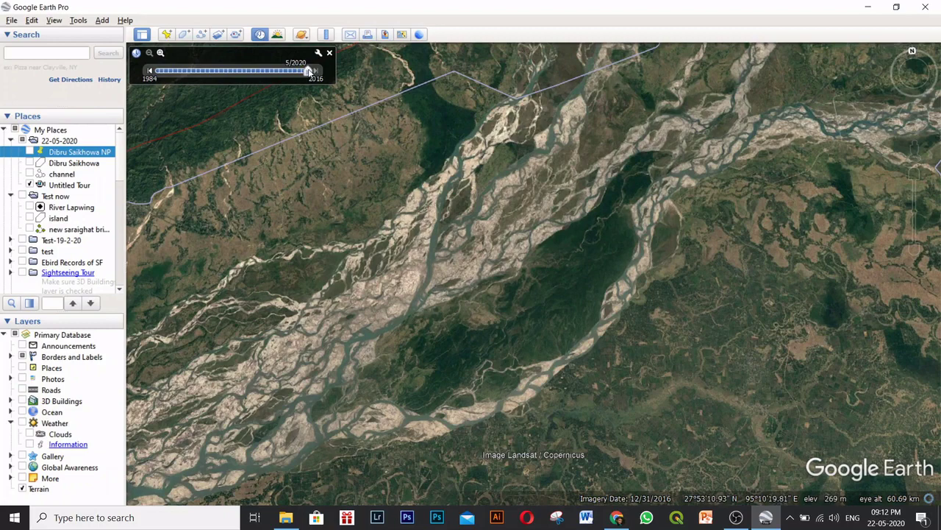
{"action": "left_click_drag", "start_coordinate": [305, 71], "coordinate": [157, 71]}
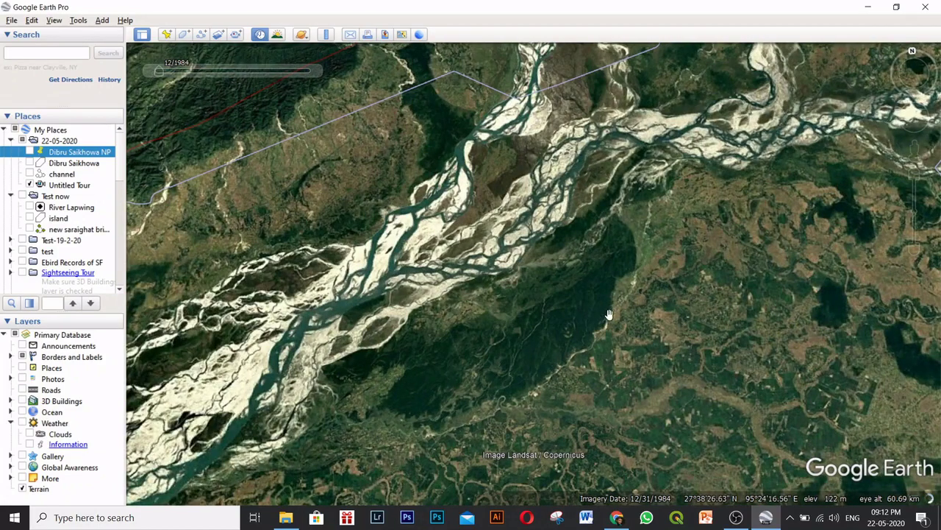
{"action": "left_click_drag", "start_coordinate": [637, 362], "coordinate": [659, 352]}
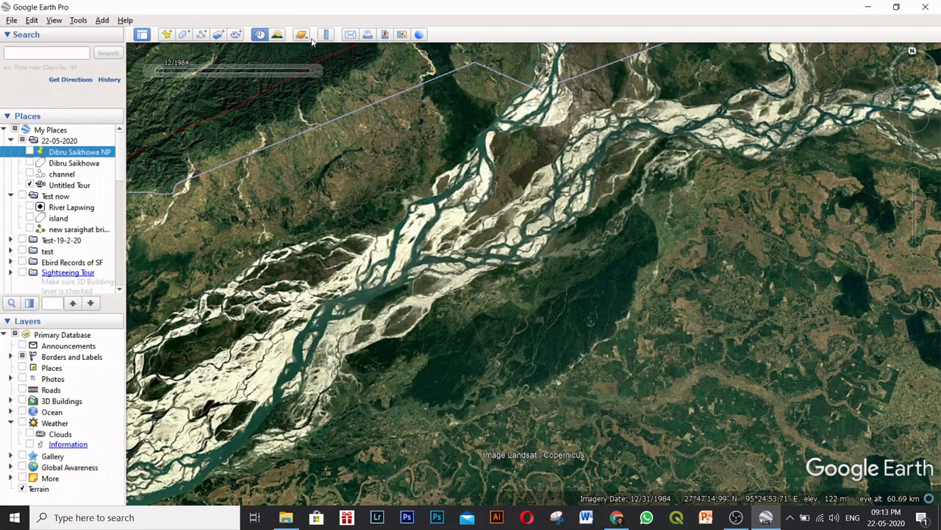
Step the historical imagery of the Dibru Saikhowa area forward year by year from 12/1984 to 12/1999.
{"action": "mouse_move", "coordinate": [295, 79]}
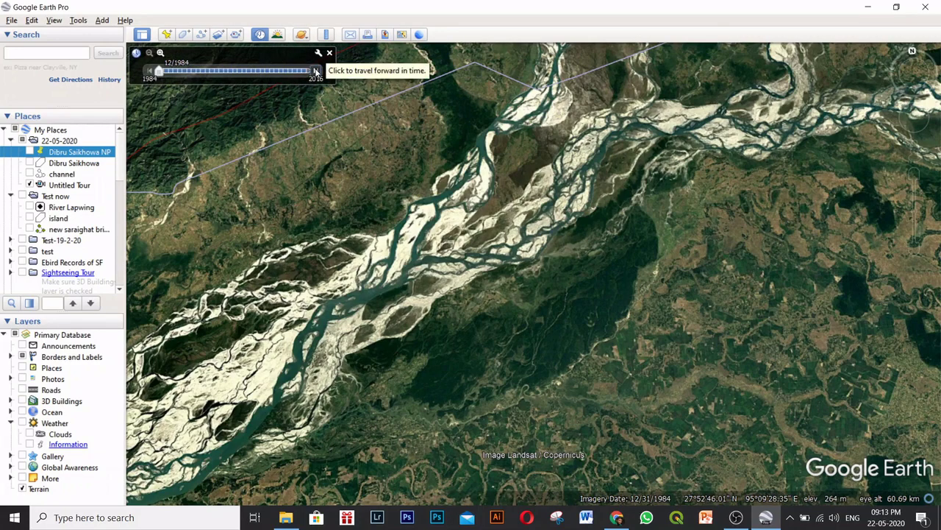
{"action": "left_click", "coordinate": [315, 71]}
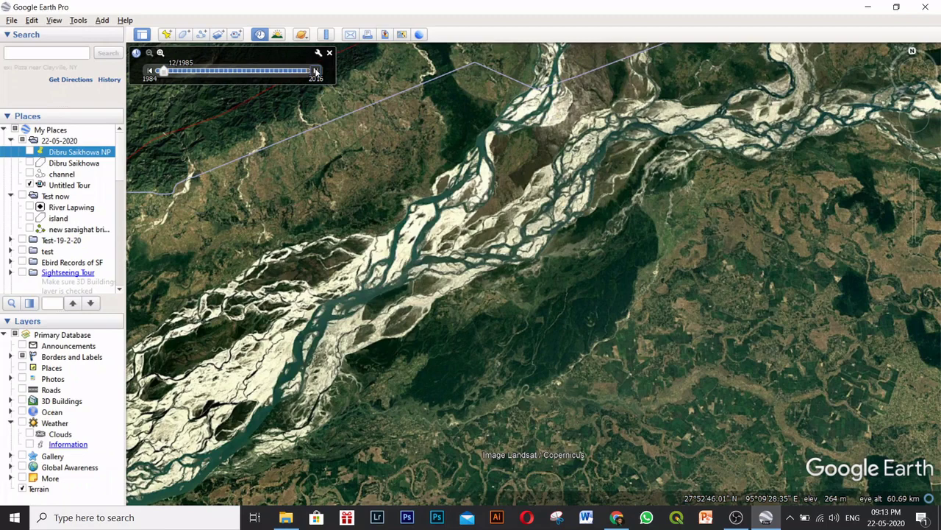
{"action": "left_click", "coordinate": [316, 71]}
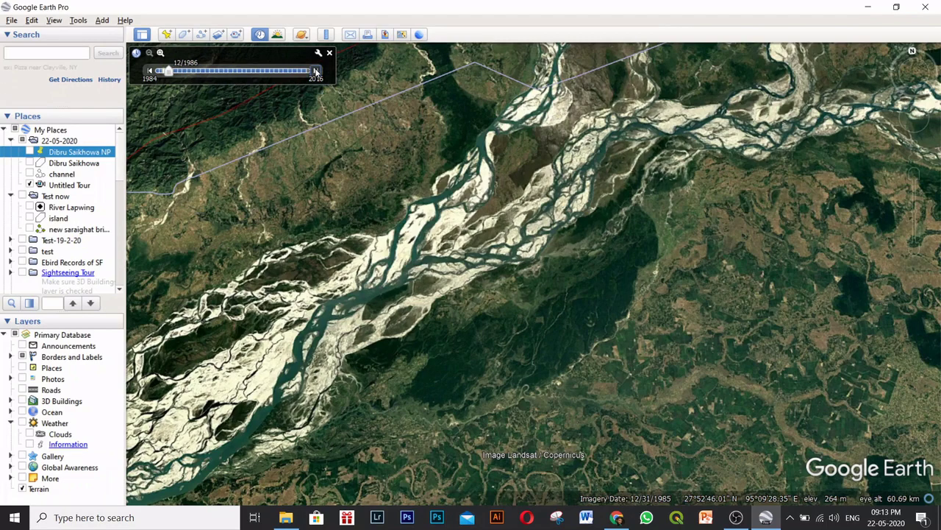
{"action": "left_click", "coordinate": [316, 70]}
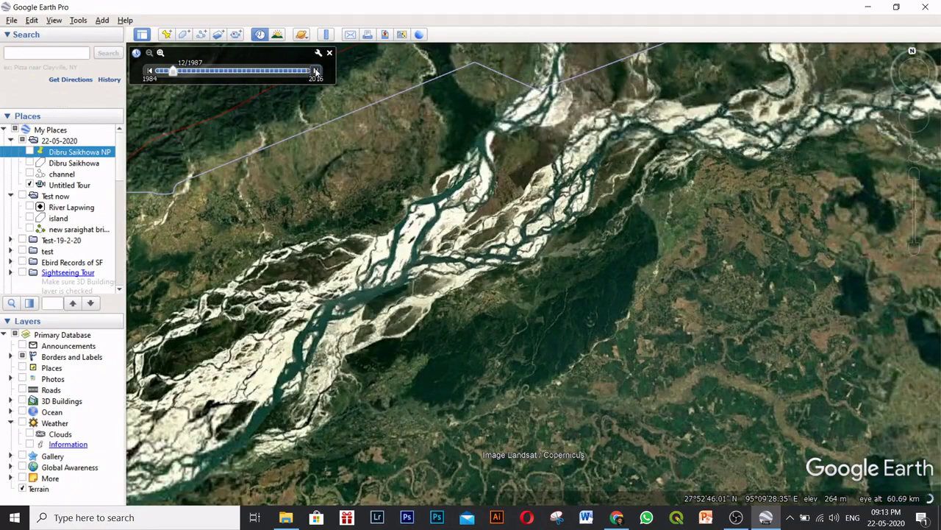
{"action": "left_click", "coordinate": [315, 71]}
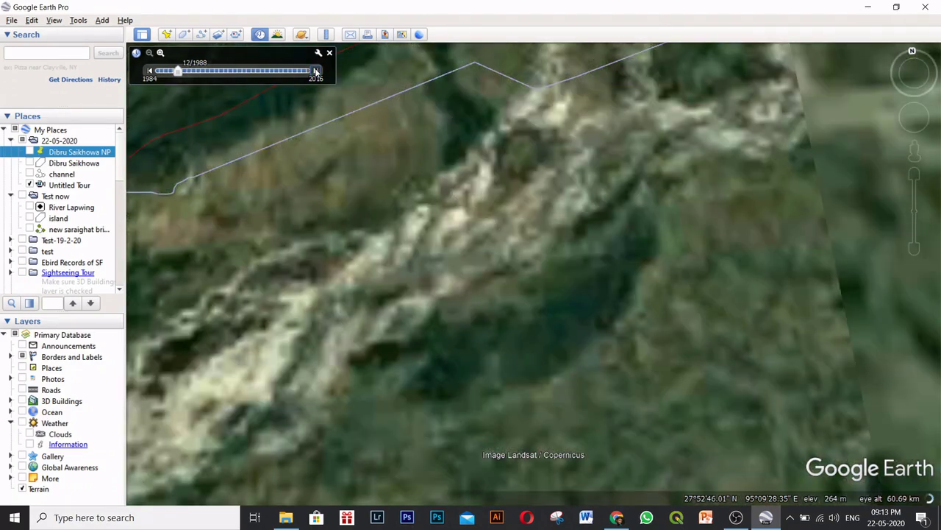
{"action": "left_click", "coordinate": [315, 71]}
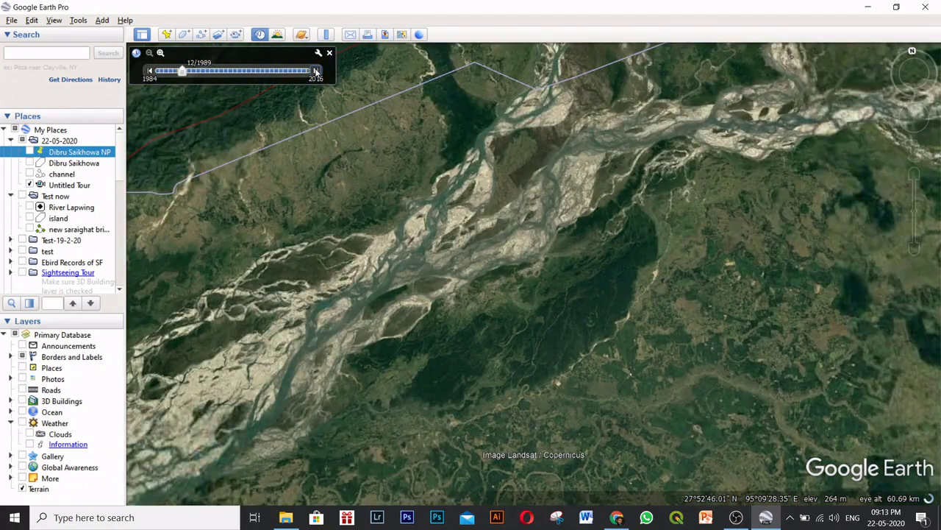
{"action": "left_click", "coordinate": [316, 71]}
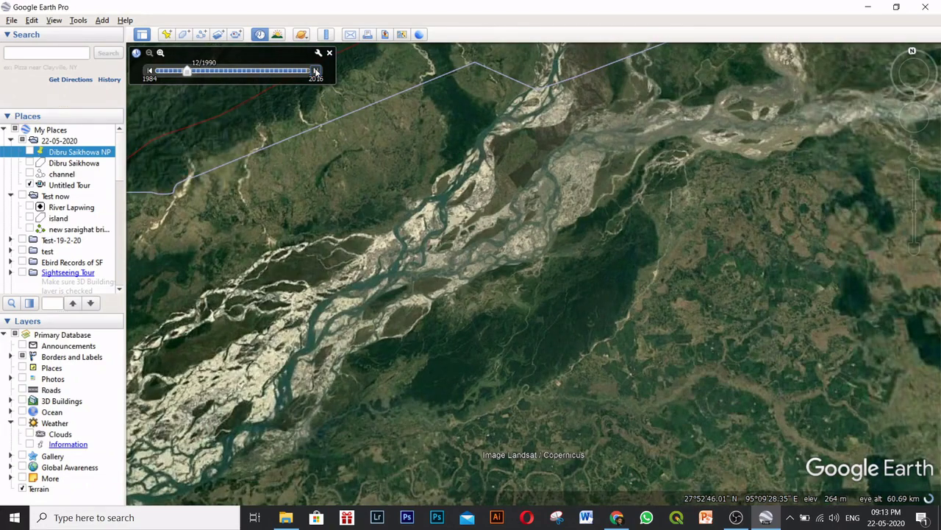
{"action": "left_click", "coordinate": [316, 71]}
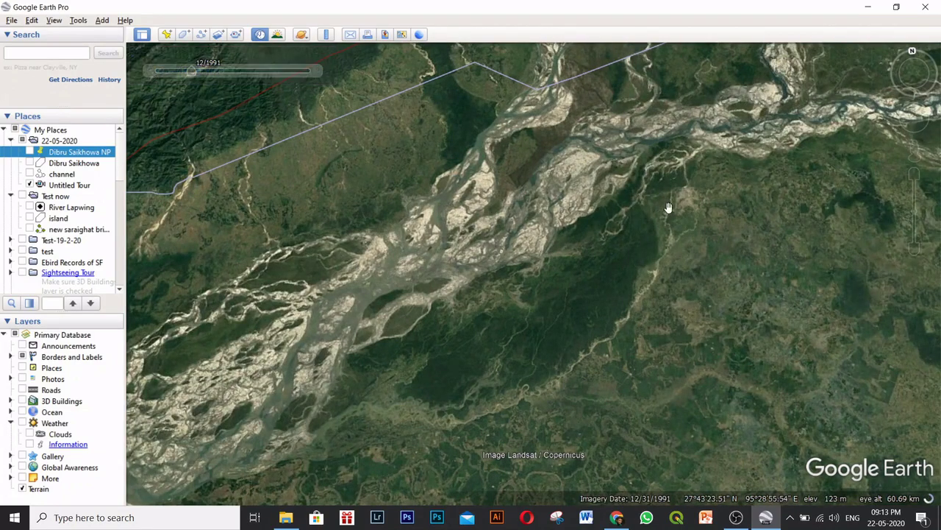
{"action": "left_click", "coordinate": [315, 71]}
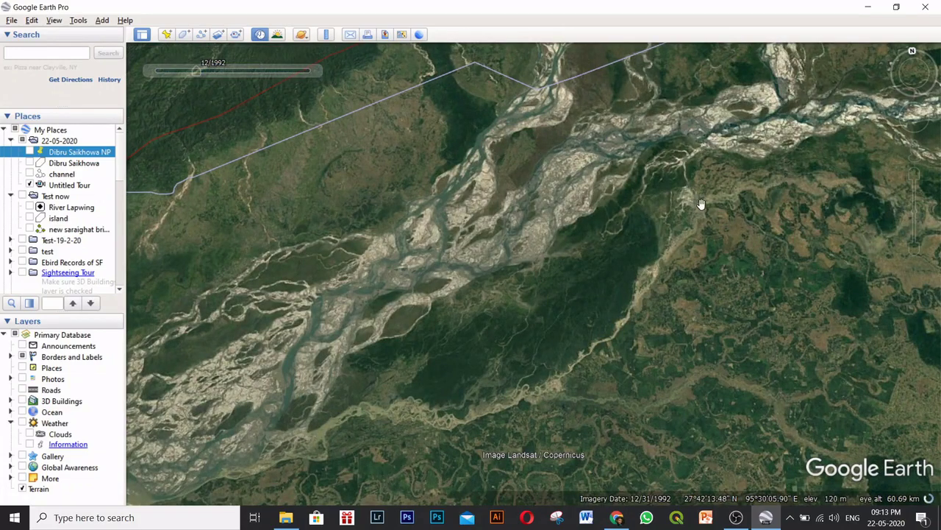
{"action": "mouse_move", "coordinate": [229, 66]}
{"action": "left_click", "coordinate": [315, 70]}
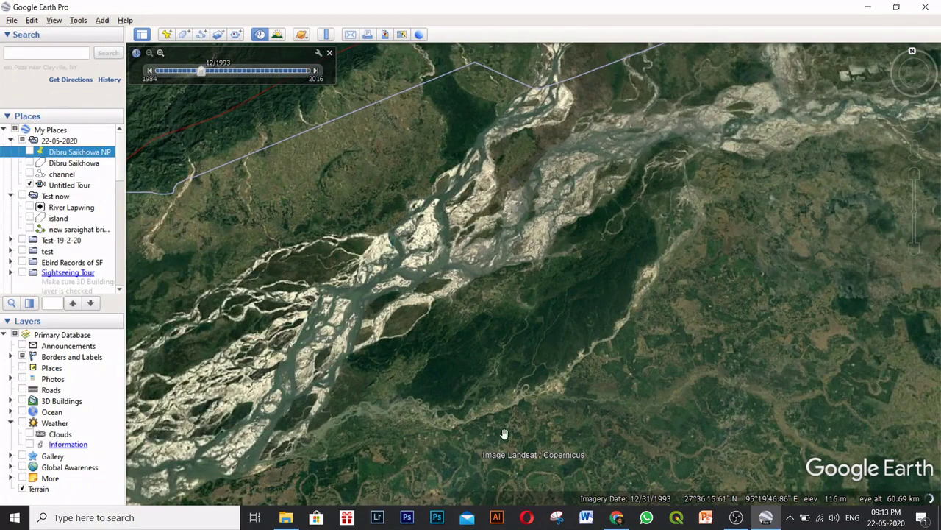
{"action": "left_click", "coordinate": [312, 70]}
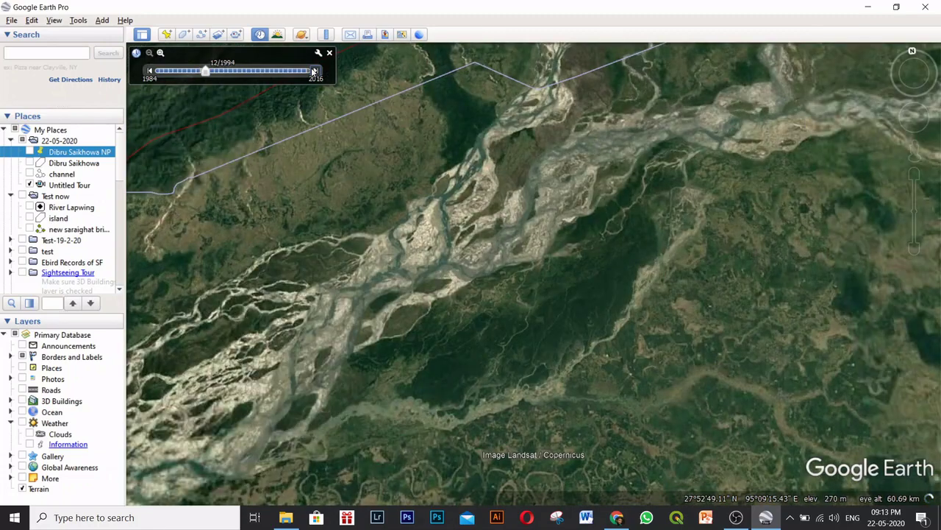
{"action": "left_click", "coordinate": [313, 69]}
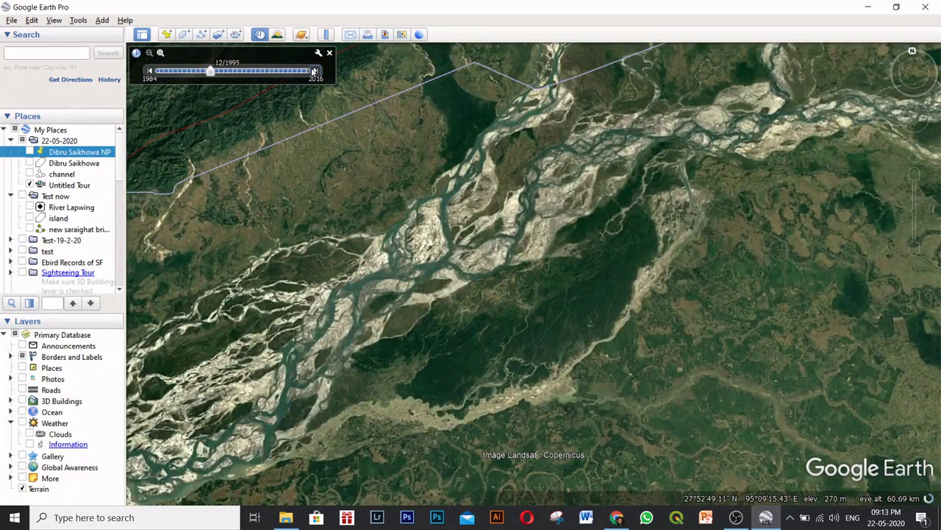
{"action": "left_click", "coordinate": [313, 70]}
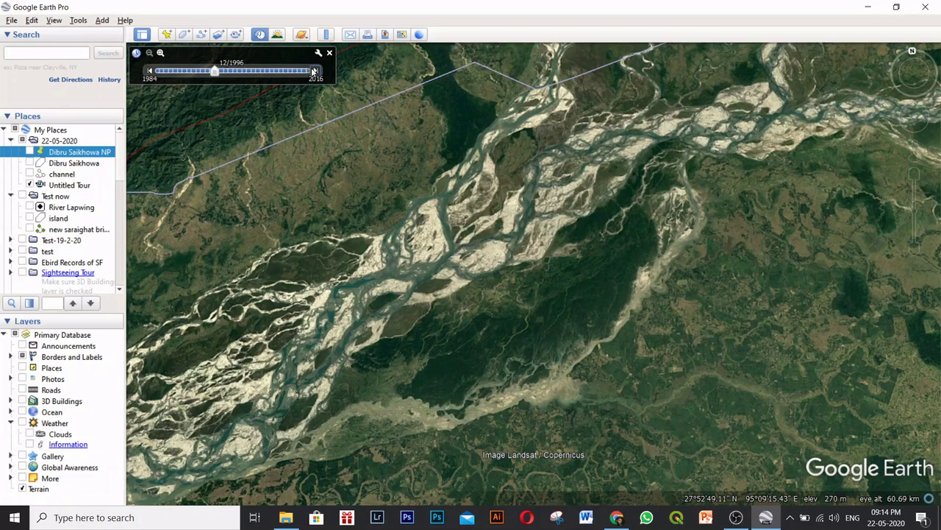
{"action": "left_click", "coordinate": [312, 70]}
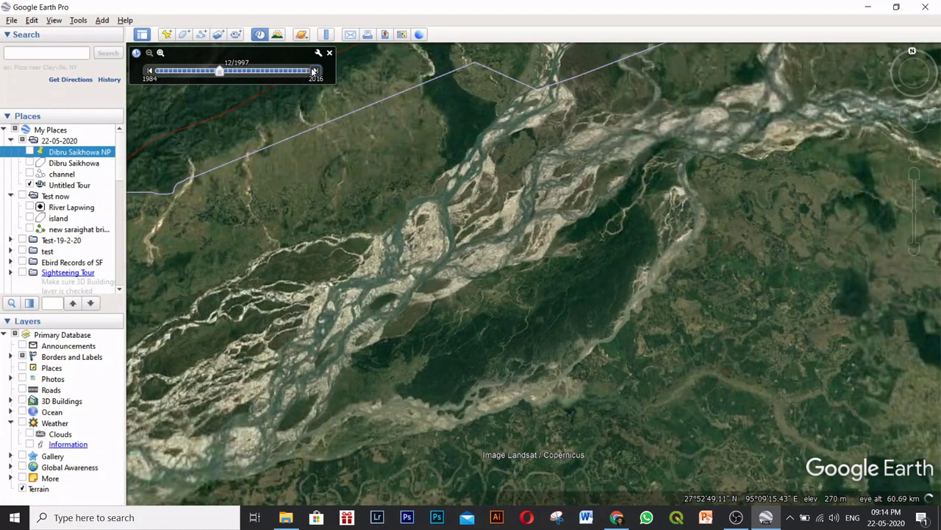
{"action": "left_click", "coordinate": [312, 69]}
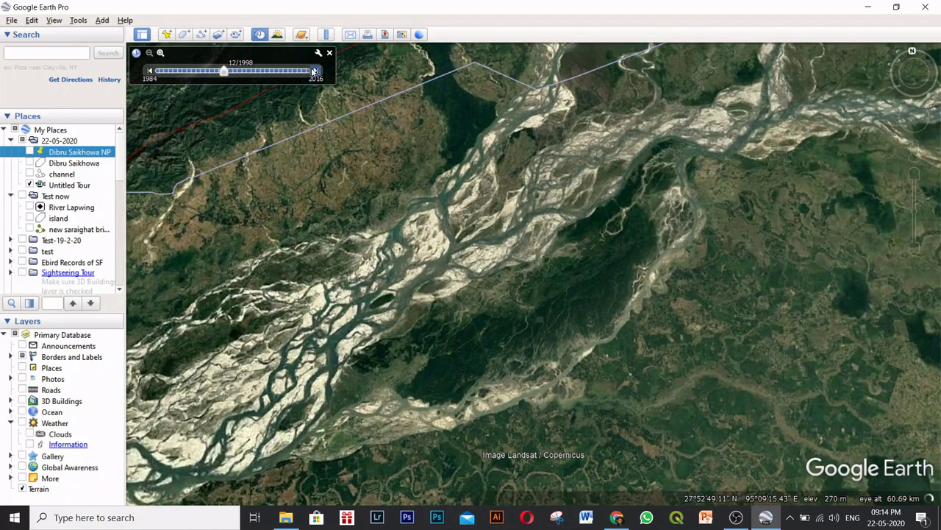
{"action": "left_click", "coordinate": [313, 70]}
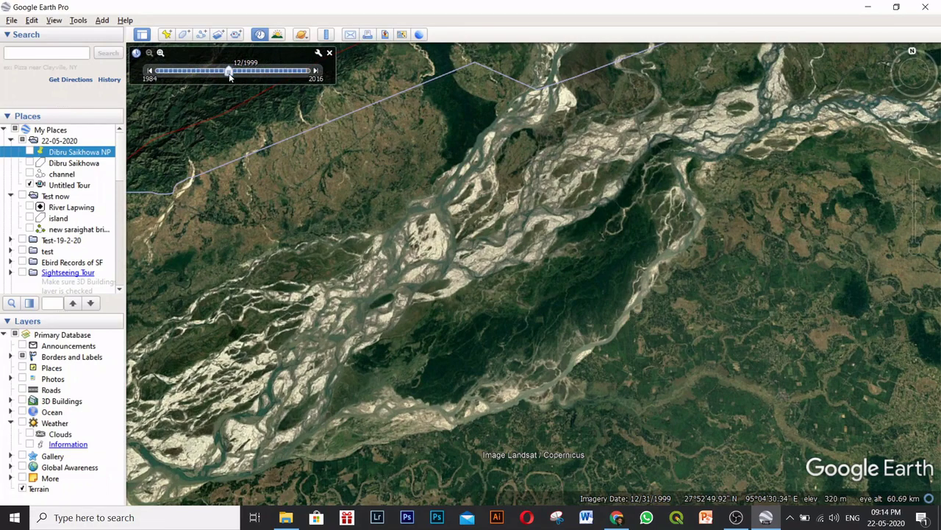
Review the river's change again from 12/1984, moving the imagery date to 12/1992 and advancing it in steps to 12/2004.
{"action": "left_click_drag", "start_coordinate": [229, 73], "coordinate": [156, 71]}
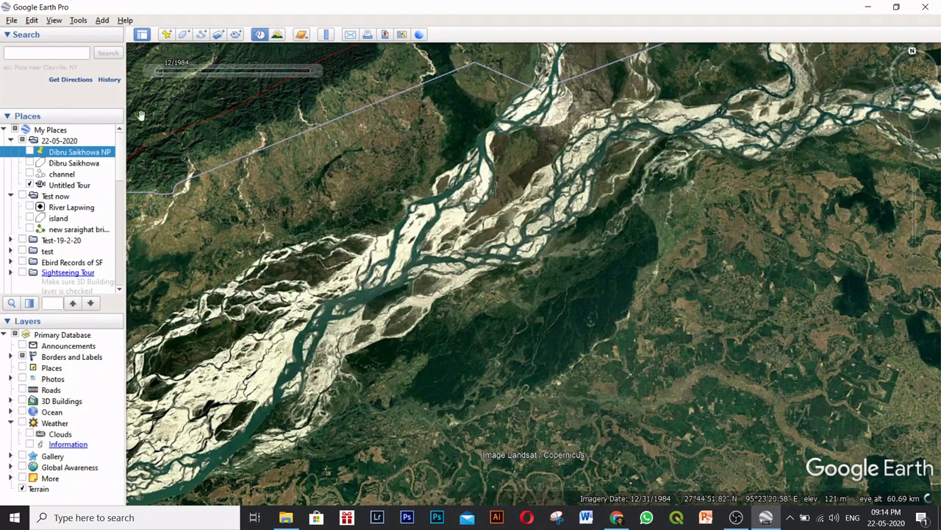
{"action": "left_click_drag", "start_coordinate": [156, 72], "coordinate": [195, 78]}
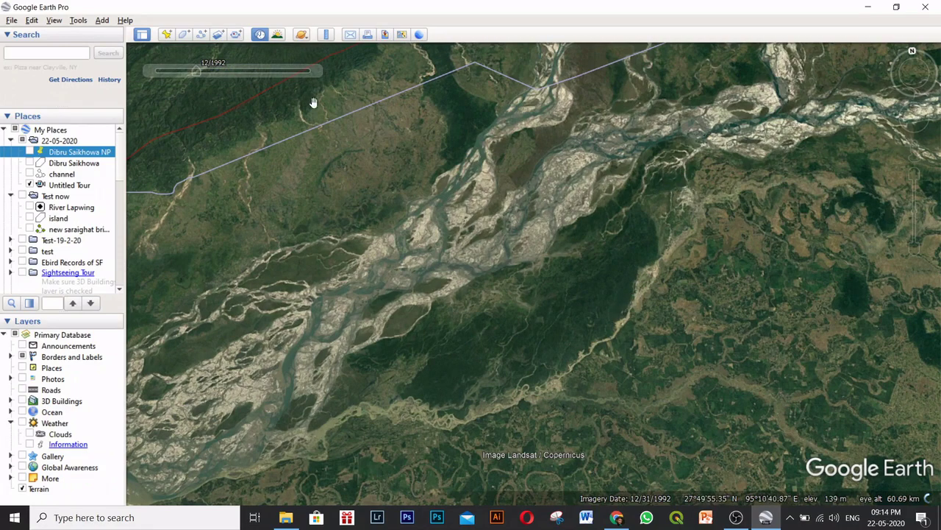
{"action": "left_click", "coordinate": [315, 71]}
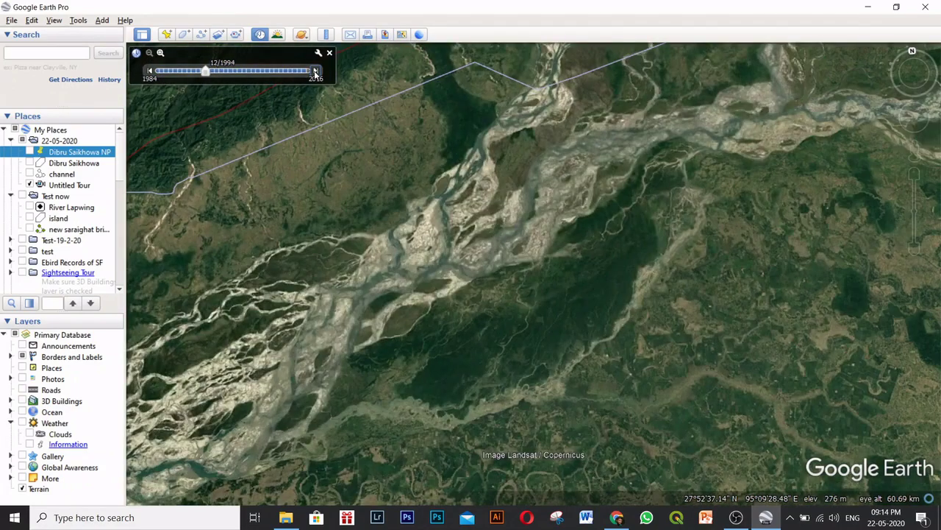
{"action": "left_click", "coordinate": [315, 71]}
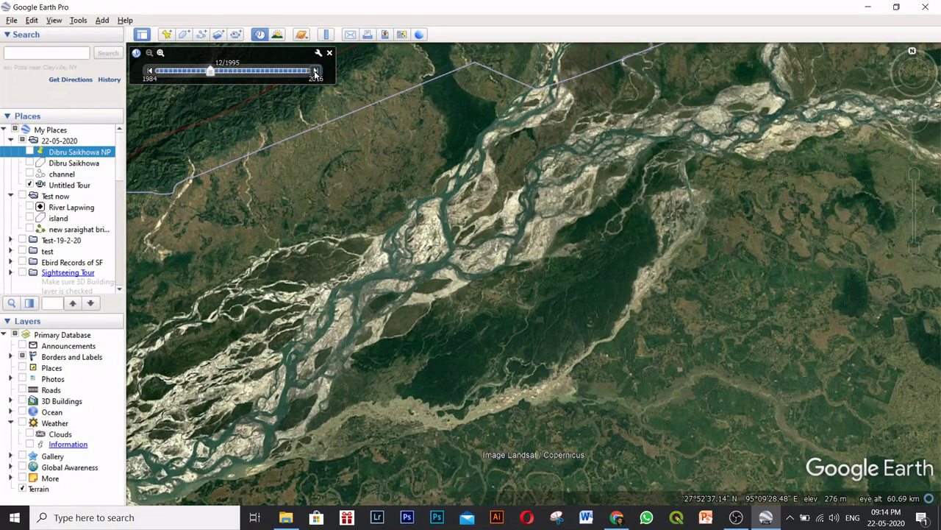
{"action": "left_click", "coordinate": [314, 71]}
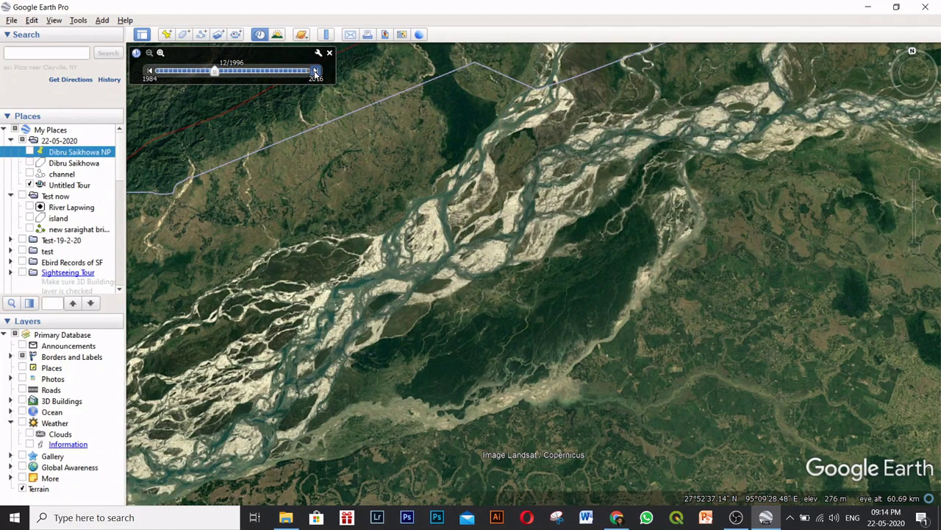
{"action": "left_click", "coordinate": [314, 71]}
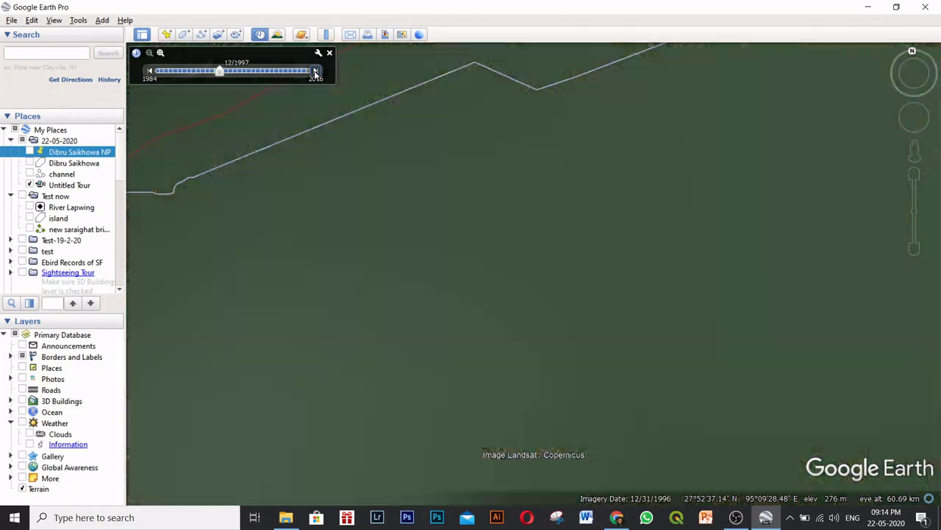
{"action": "left_click", "coordinate": [315, 72]}
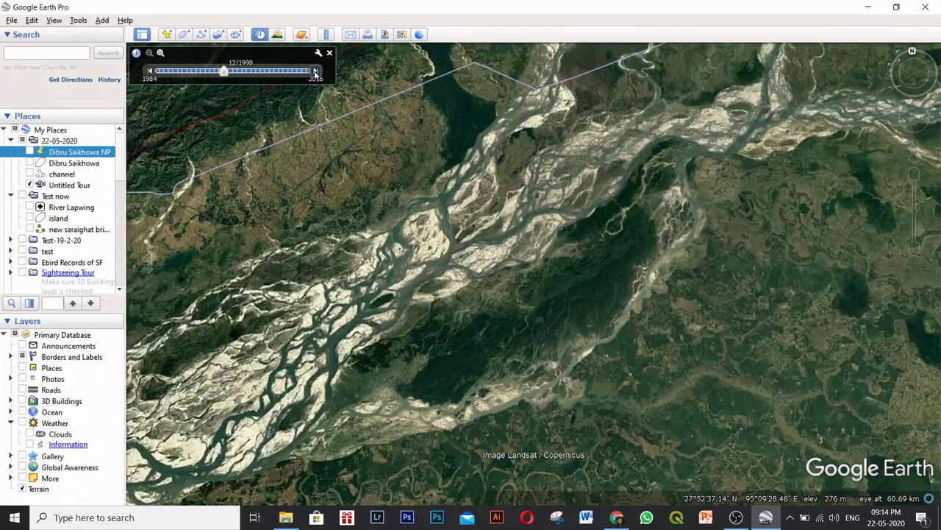
{"action": "left_click", "coordinate": [315, 71]}
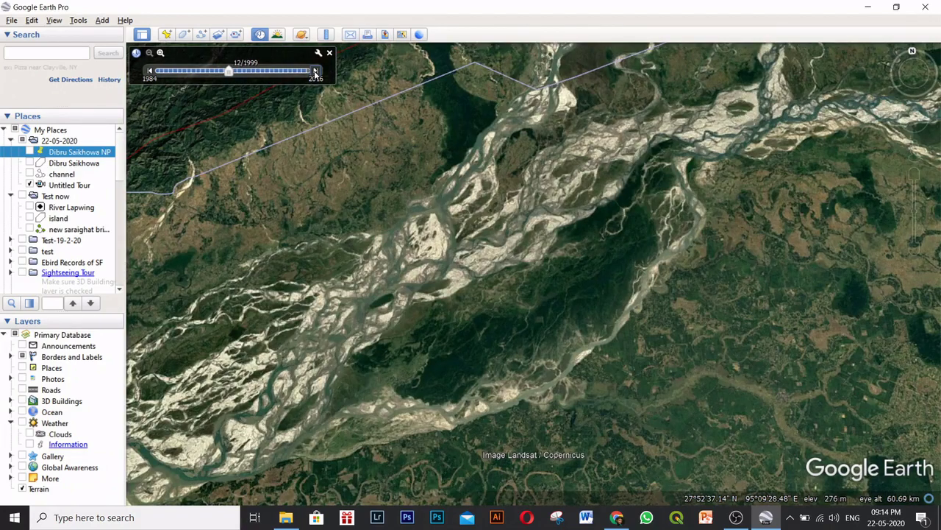
{"action": "left_click", "coordinate": [315, 71]}
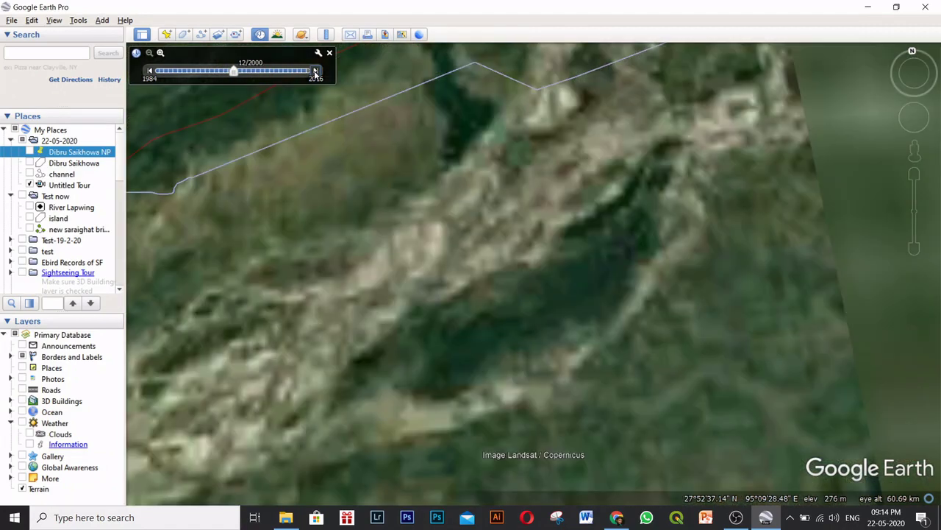
{"action": "left_click", "coordinate": [315, 71]}
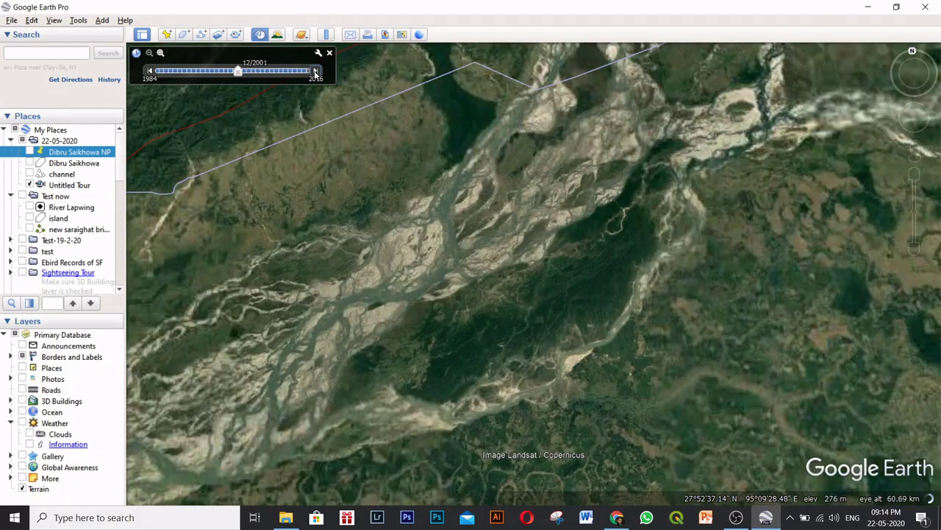
{"action": "left_click", "coordinate": [315, 72]}
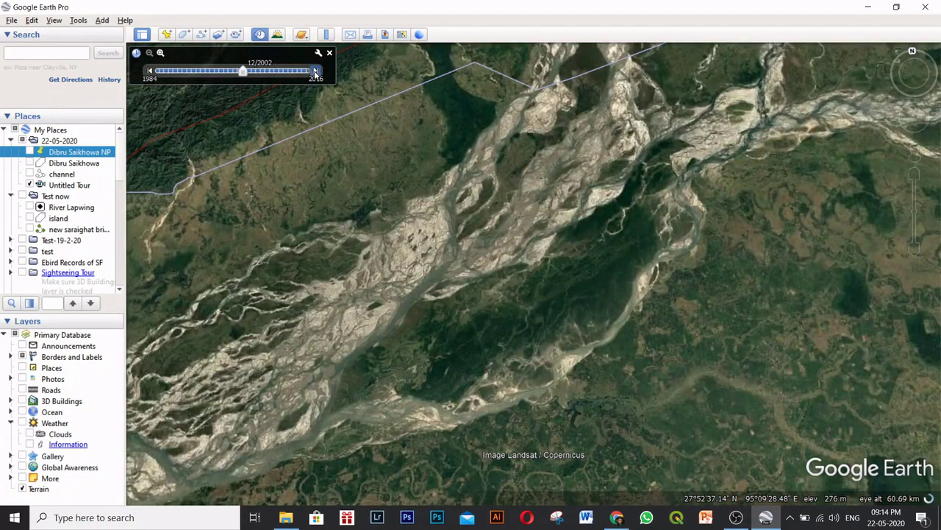
{"action": "left_click", "coordinate": [315, 71]}
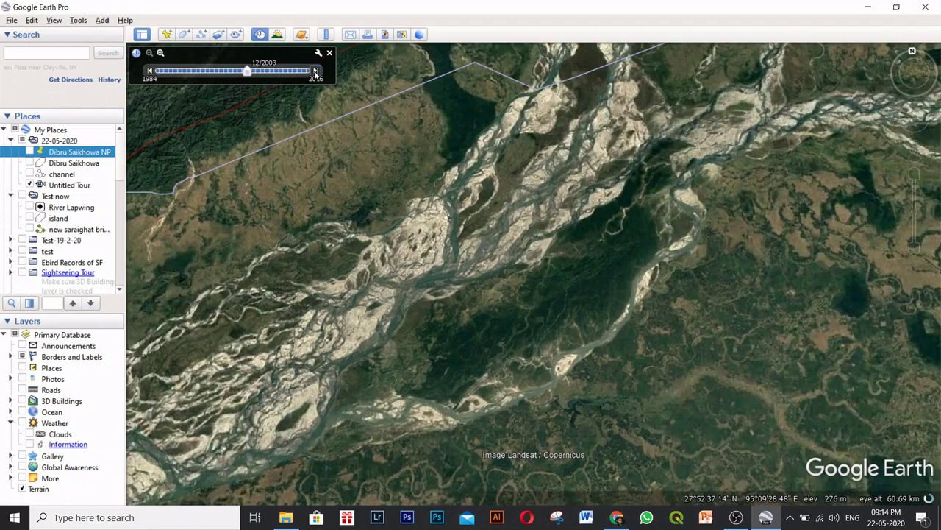
{"action": "left_click", "coordinate": [314, 72]}
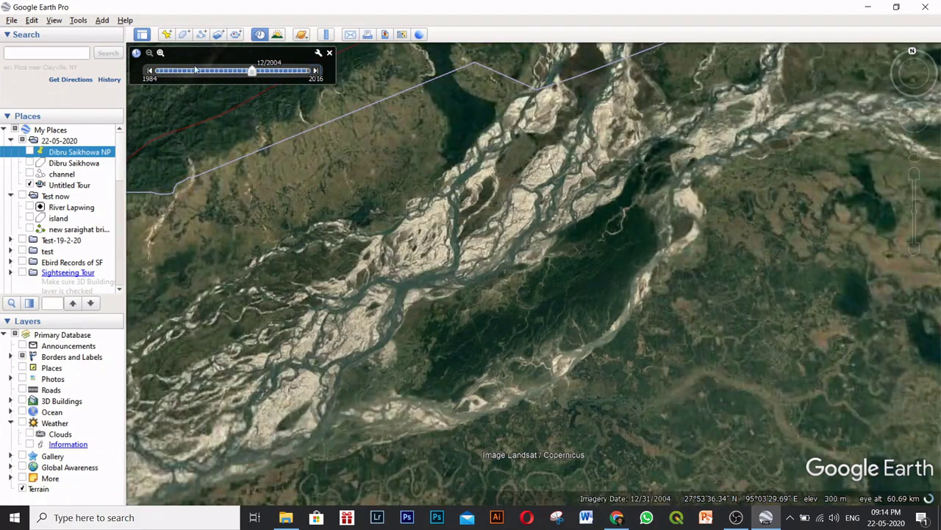
Step the historical imagery of the Dibru Saikhowa area forward from 12/2003 to 12/2016 and close the historical imagery.
{"action": "left_click", "coordinate": [151, 72]}
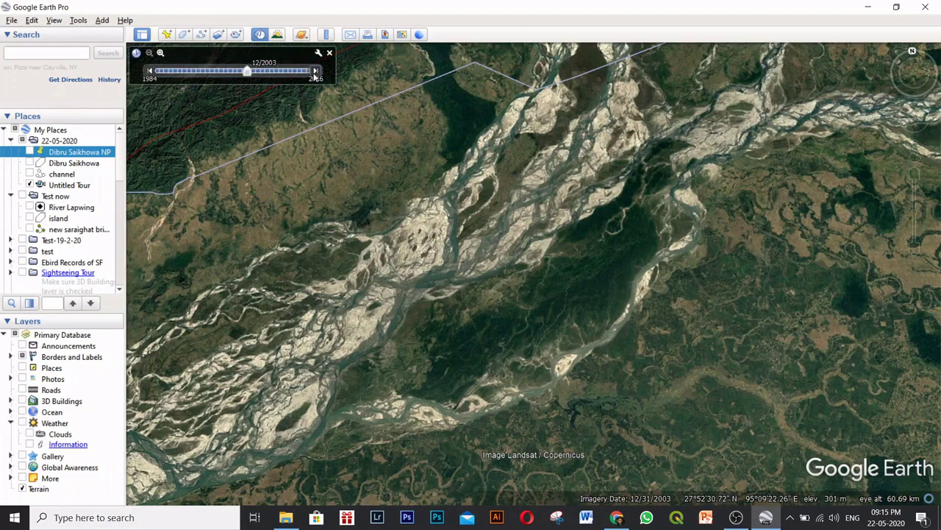
{"action": "left_click", "coordinate": [315, 74]}
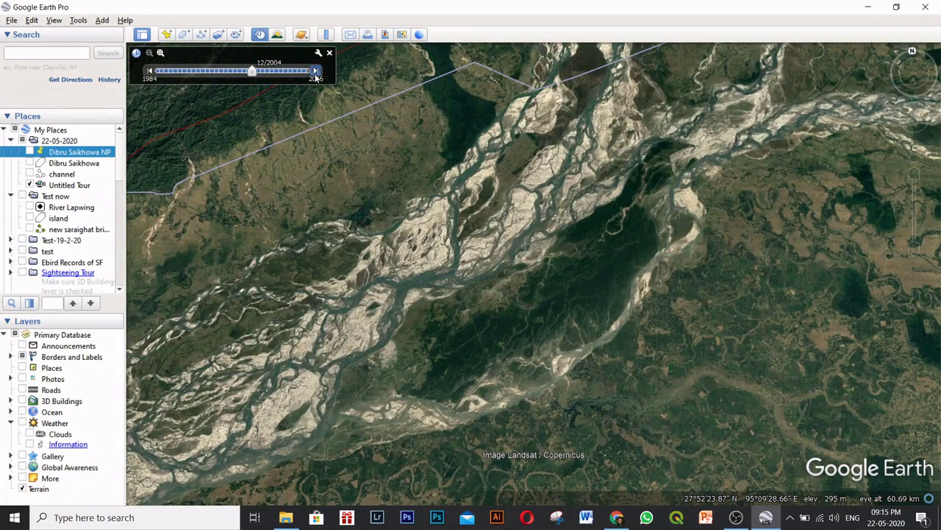
{"action": "left_click", "coordinate": [315, 74]}
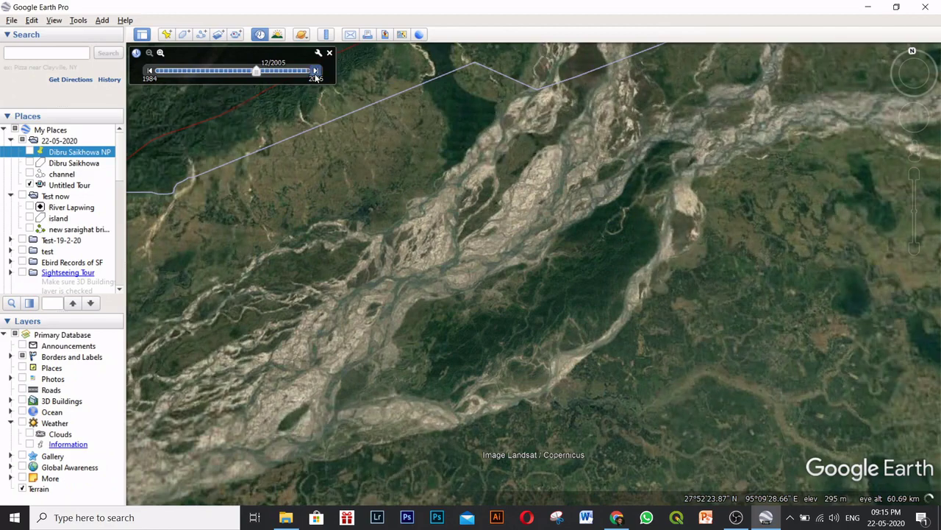
{"action": "left_click", "coordinate": [315, 72]}
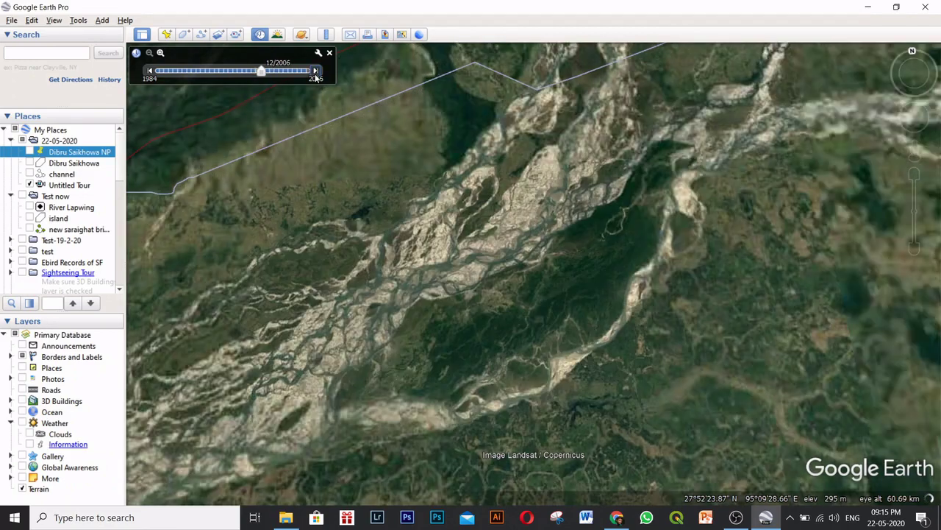
{"action": "left_click", "coordinate": [316, 72]}
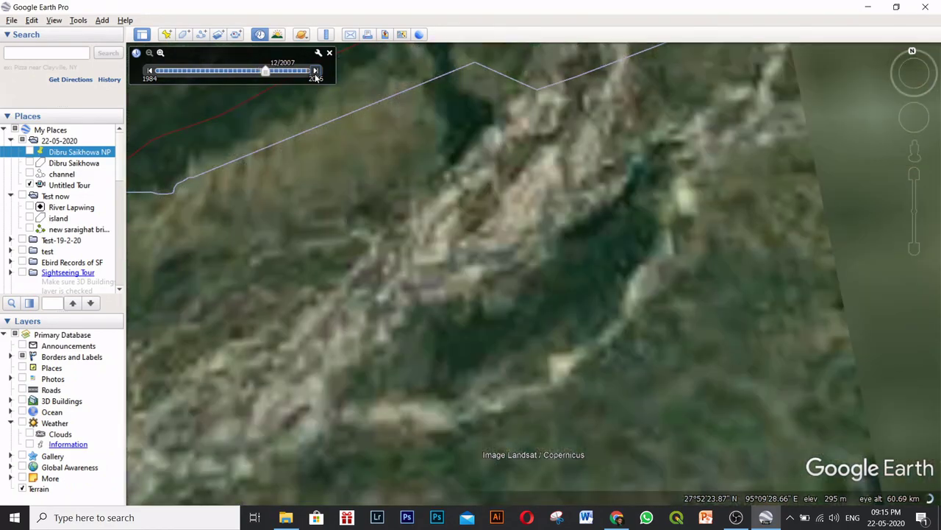
{"action": "left_click", "coordinate": [316, 71]}
{"action": "left_click", "coordinate": [316, 72]}
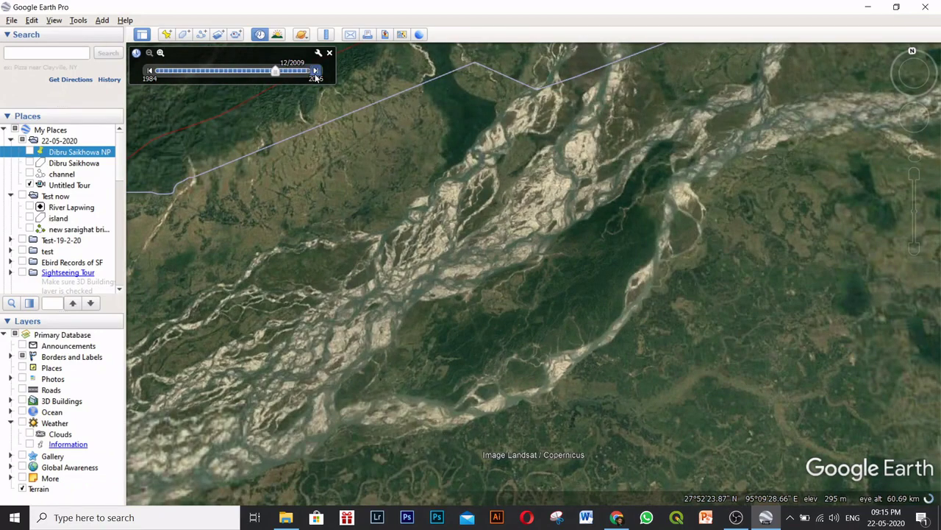
{"action": "left_click", "coordinate": [316, 72]}
{"action": "left_click", "coordinate": [315, 76]}
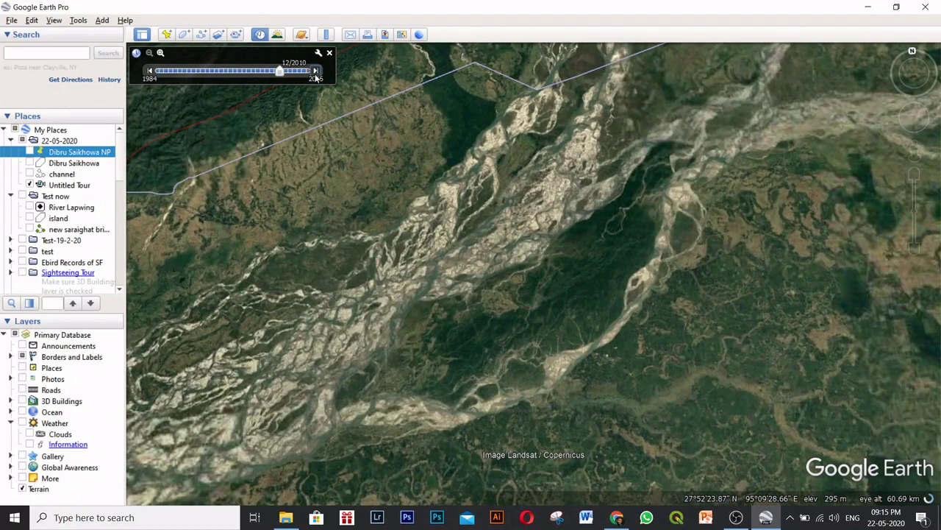
{"action": "left_click", "coordinate": [316, 74]}
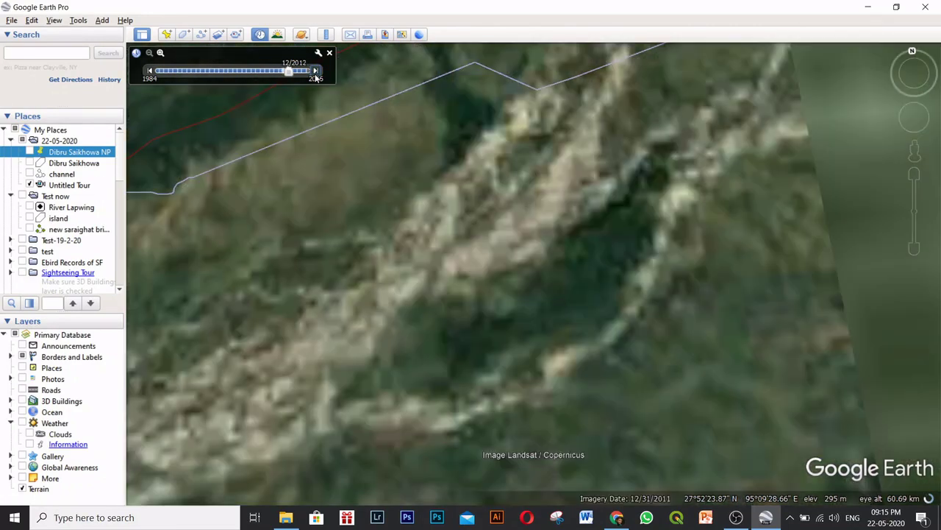
{"action": "left_click", "coordinate": [316, 73]}
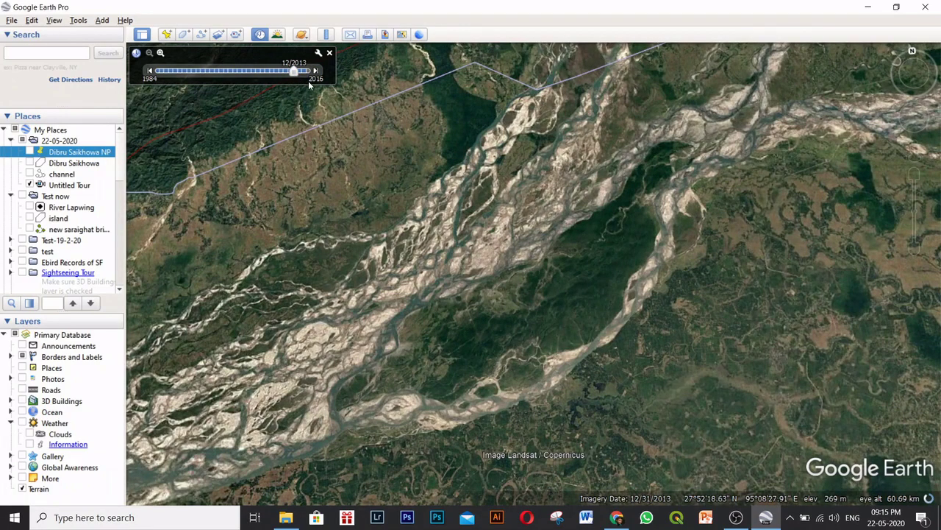
{"action": "left_click", "coordinate": [316, 72]}
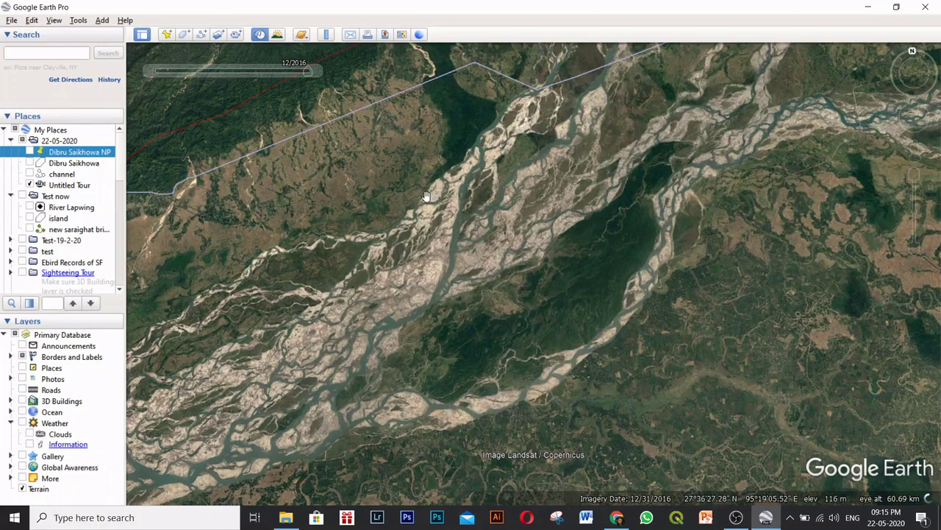
{"action": "mouse_move", "coordinate": [313, 60]}
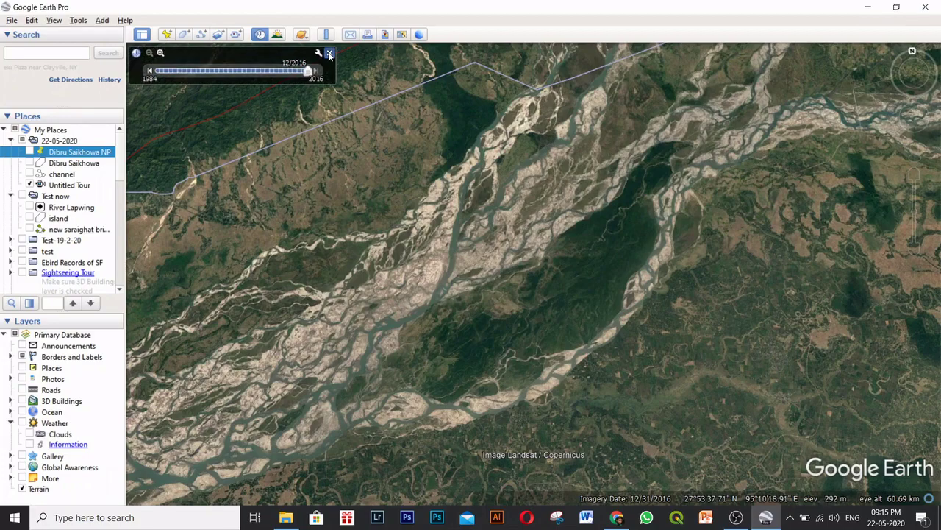
{"action": "left_click", "coordinate": [330, 55]}
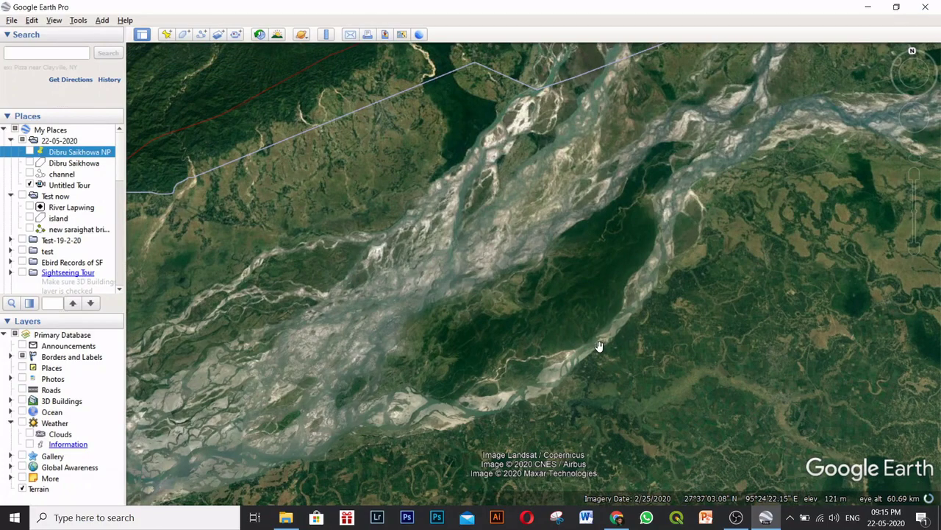
Turn historical imagery back on and measure the width of the river channel along the forest's southeastern edge with a ruler line in meters.
{"action": "scroll", "coordinate": [589, 353], "scroll_direction": "up", "scroll_amount": 5}
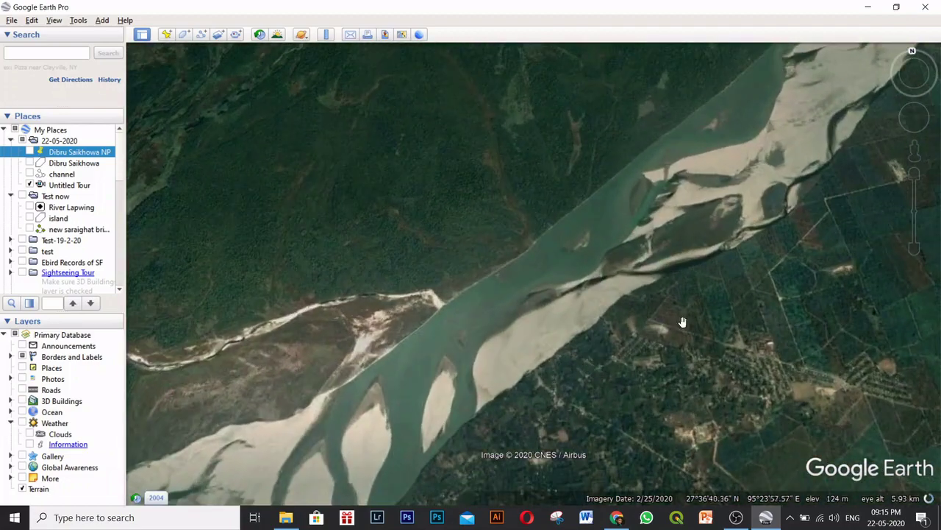
{"action": "scroll", "coordinate": [645, 376], "scroll_direction": "up", "scroll_amount": 2}
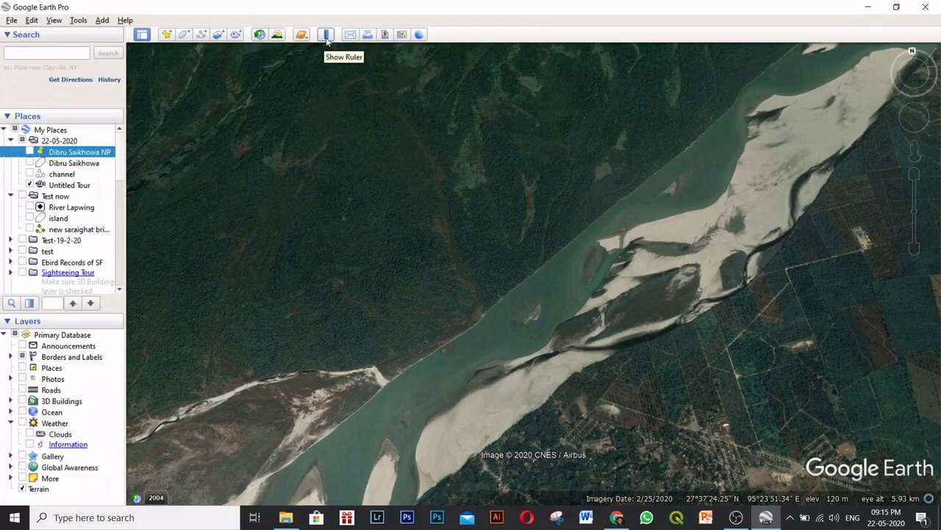
{"action": "left_click", "coordinate": [259, 34]}
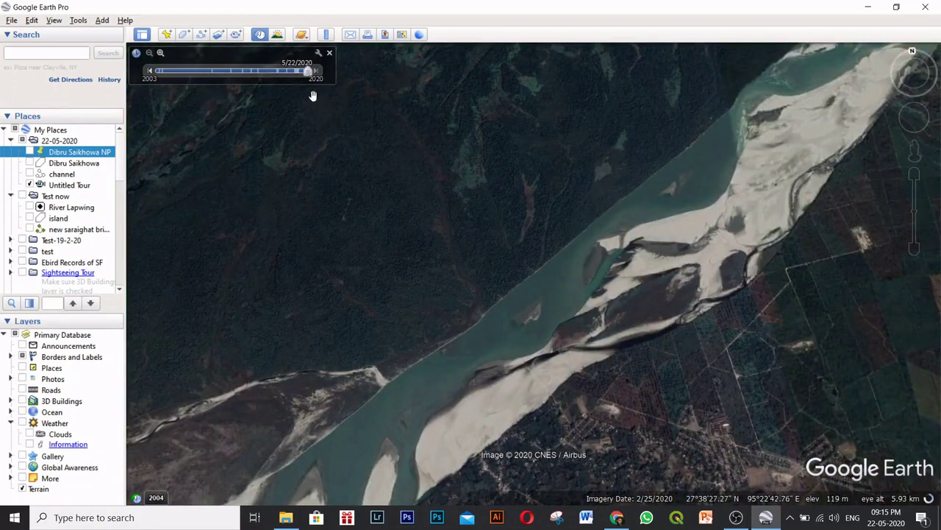
{"action": "left_click", "coordinate": [326, 34]}
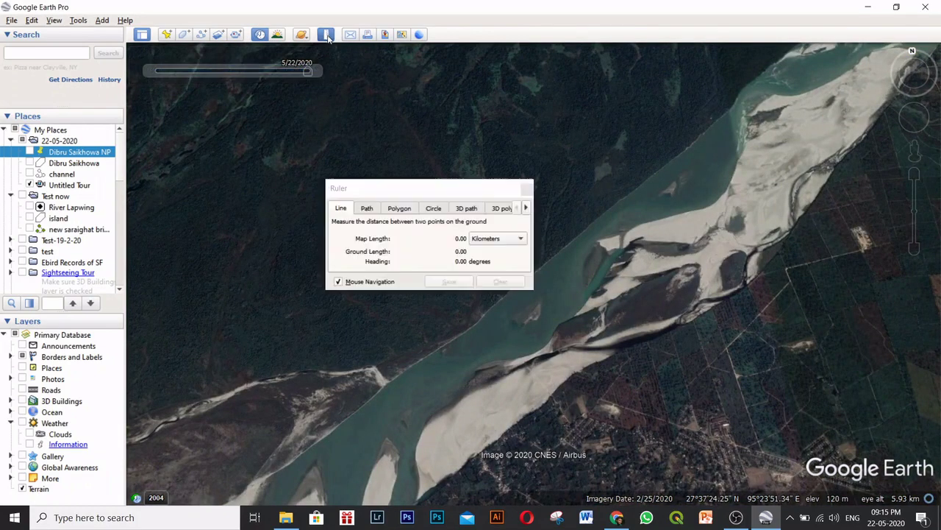
{"action": "left_click", "coordinate": [491, 308]}
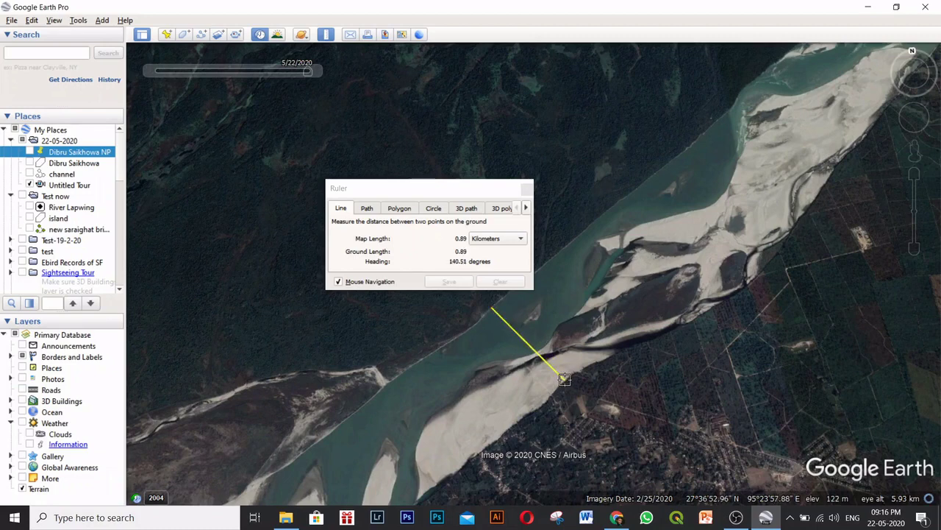
{"action": "left_click", "coordinate": [566, 384]}
{"action": "left_click", "coordinate": [513, 238]}
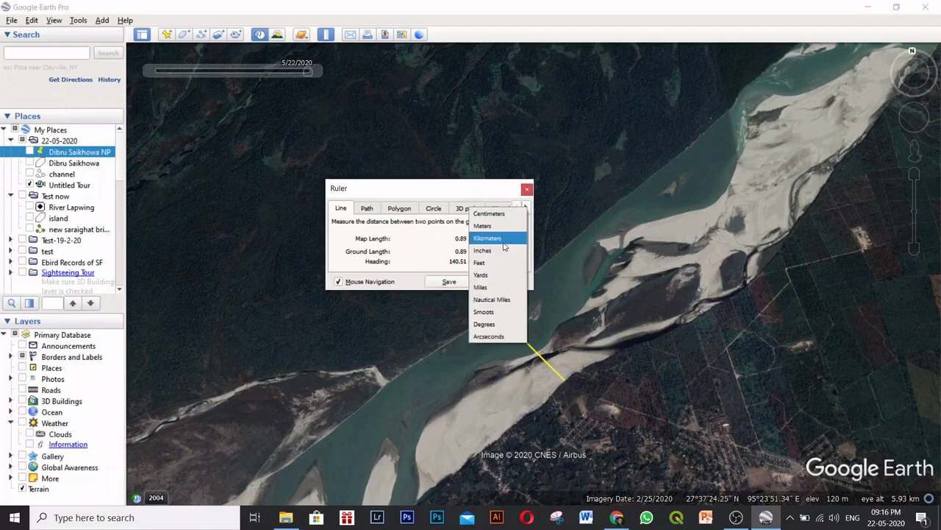
{"action": "left_click", "coordinate": [495, 226]}
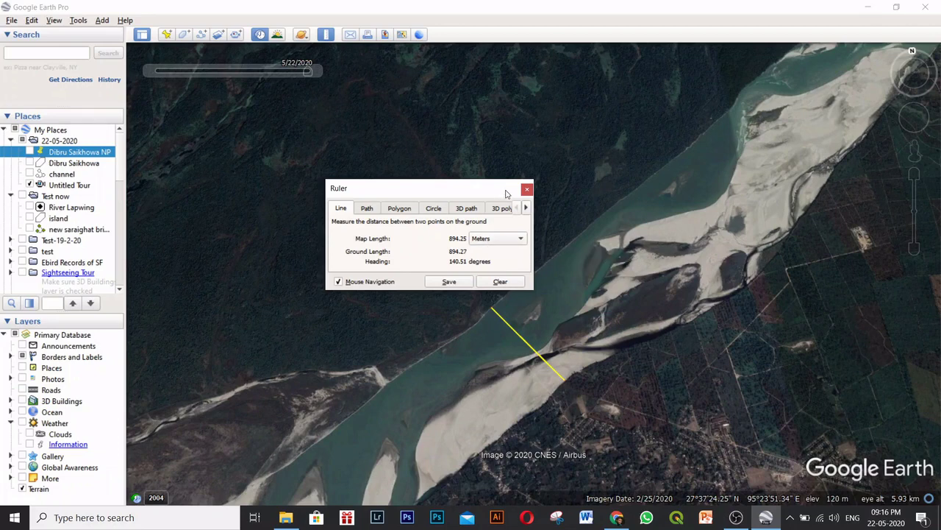
View the measured channel section on the 12/26/2003 imagery and set the historical imagery date to 12/1984.
{"action": "mouse_move", "coordinate": [284, 73]}
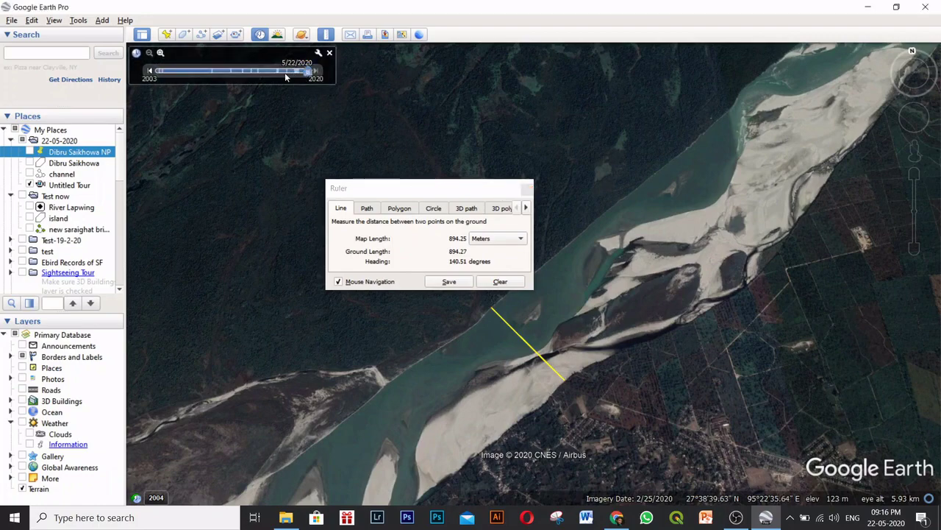
{"action": "left_click_drag", "start_coordinate": [235, 77], "coordinate": [158, 76]}
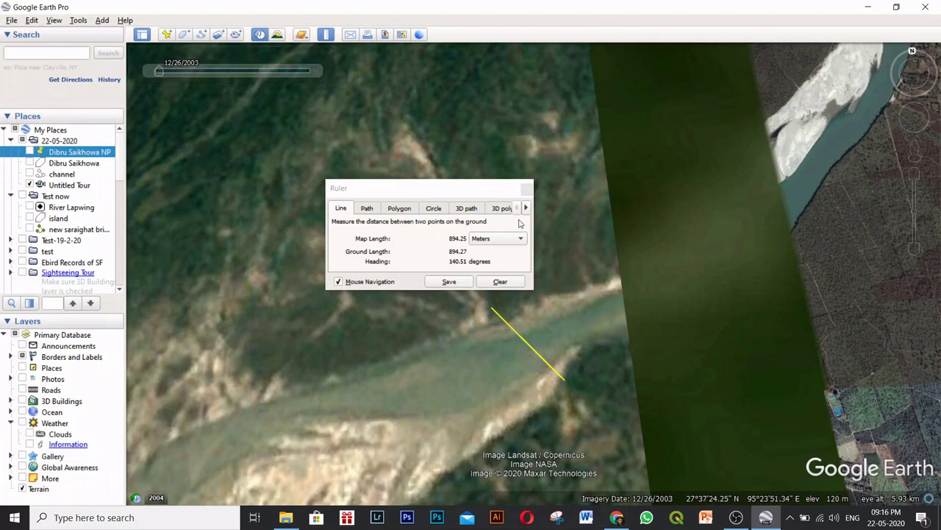
{"action": "scroll", "coordinate": [564, 275], "scroll_direction": "down", "scroll_amount": 2}
{"action": "scroll", "coordinate": [564, 275], "scroll_direction": "down", "scroll_amount": 3}
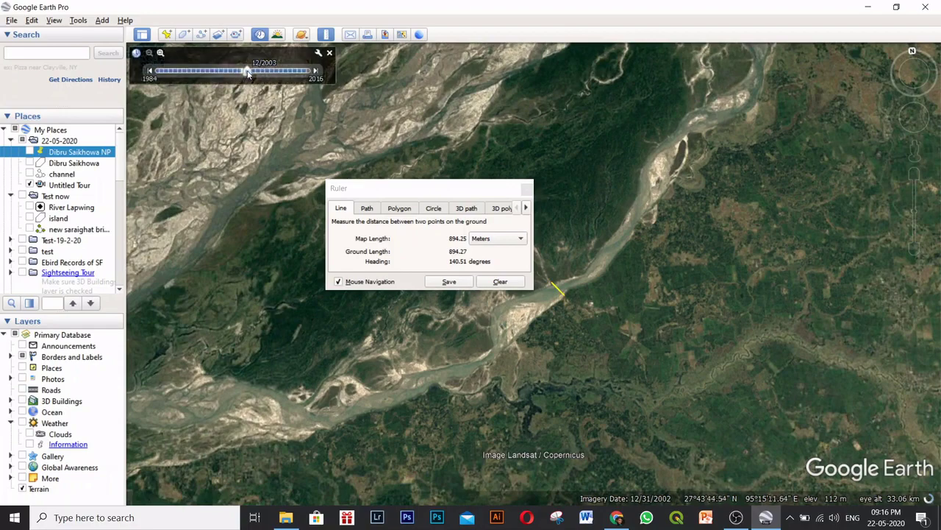
{"action": "left_click_drag", "start_coordinate": [254, 71], "coordinate": [136, 78]}
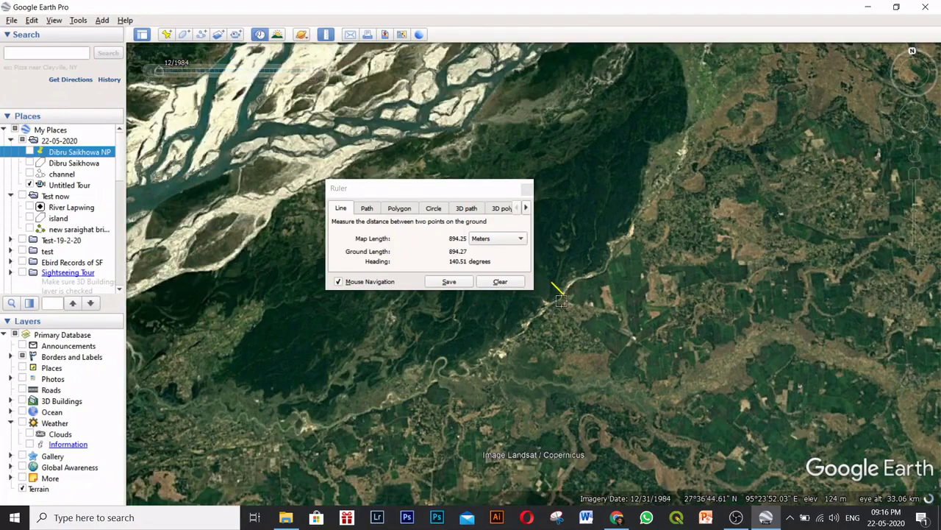
{"action": "scroll", "coordinate": [561, 300], "scroll_direction": "up", "scroll_amount": 2}
{"action": "scroll", "coordinate": [562, 299], "scroll_direction": "up", "scroll_amount": 5}
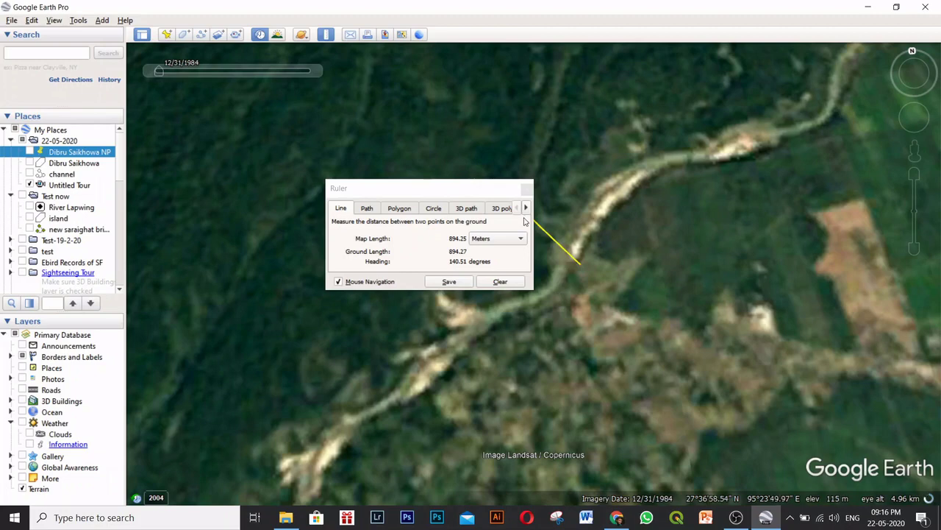
Move the Ruler window clear of the channel and measure the channel's width with a line on the 12/31/1984 imagery.
{"action": "left_click", "coordinate": [456, 187]}
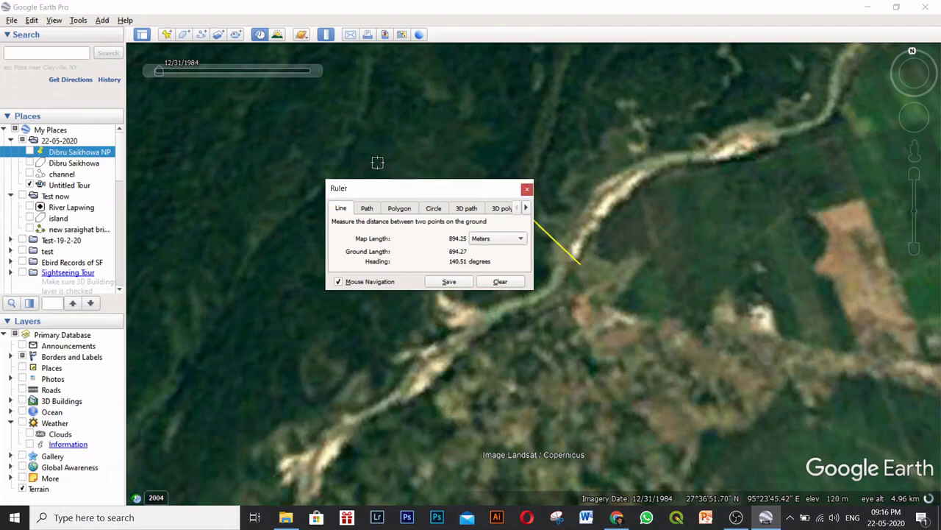
{"action": "left_click_drag", "start_coordinate": [409, 190], "coordinate": [239, 190]}
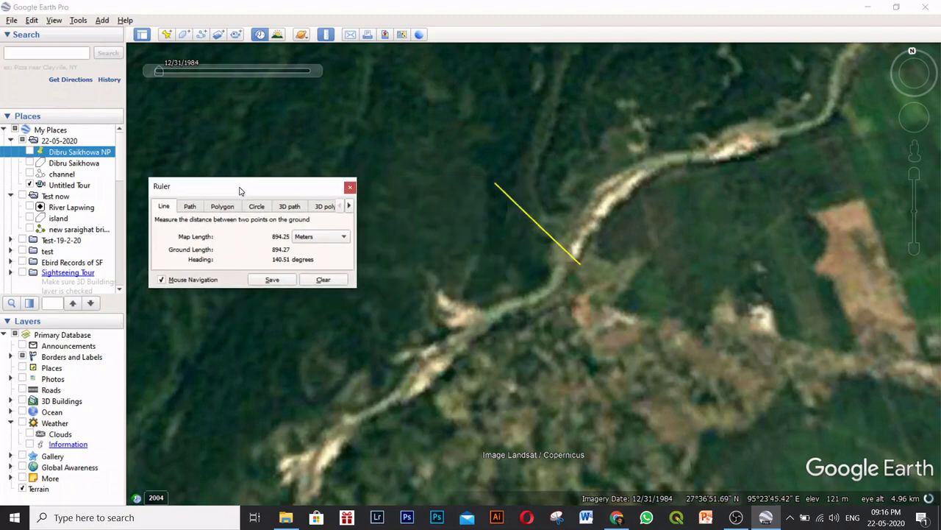
{"action": "left_click", "coordinate": [557, 245]}
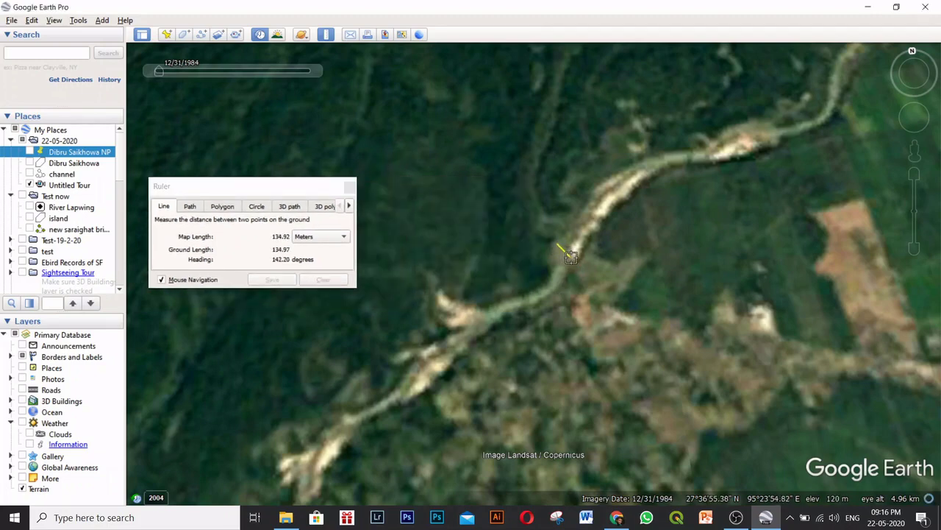
{"action": "left_click", "coordinate": [574, 259]}
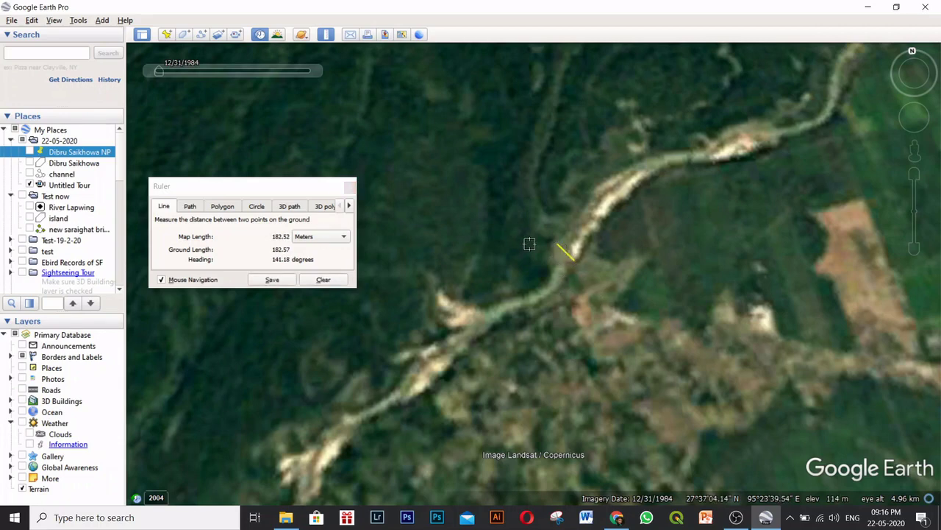
Clear the ruler line, measure the 1984 channel's width again, and clear that measurement.
{"action": "left_click", "coordinate": [319, 282]}
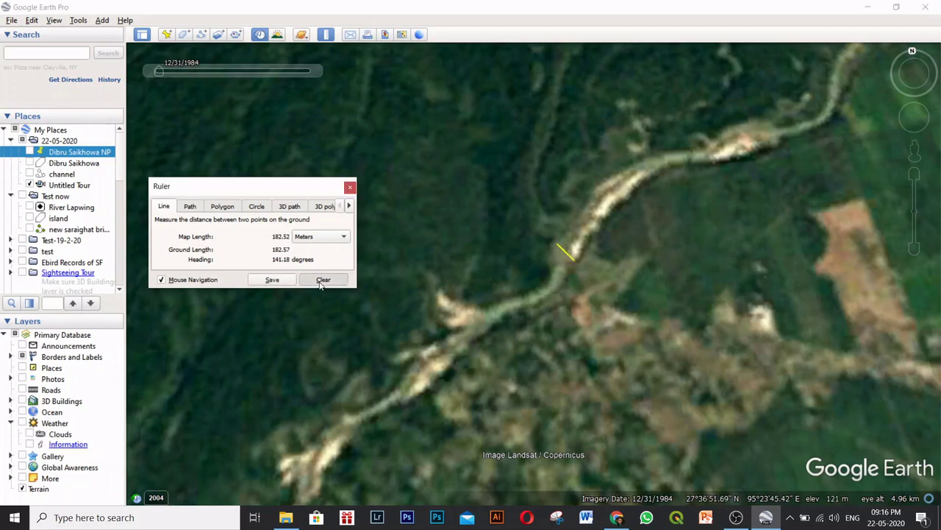
{"action": "left_click", "coordinate": [560, 251]}
{"action": "left_click", "coordinate": [573, 264]}
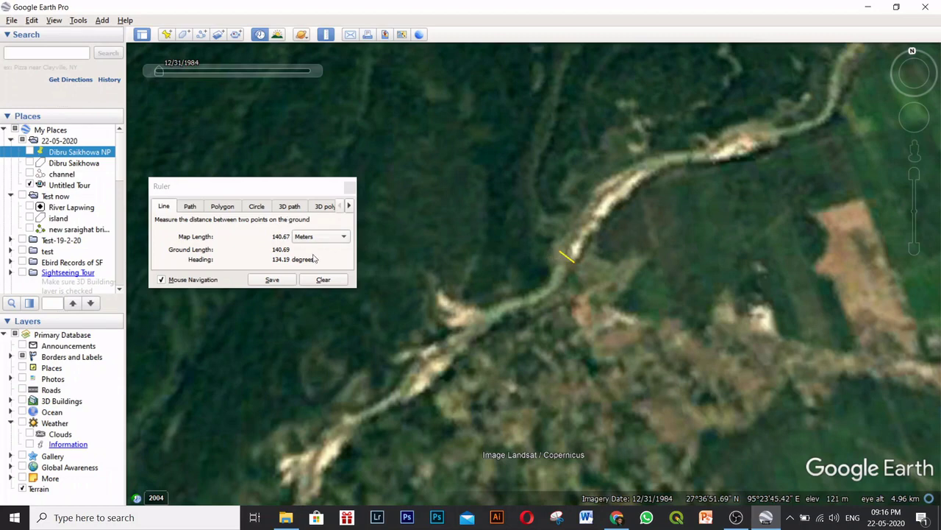
{"action": "left_click", "coordinate": [323, 281]}
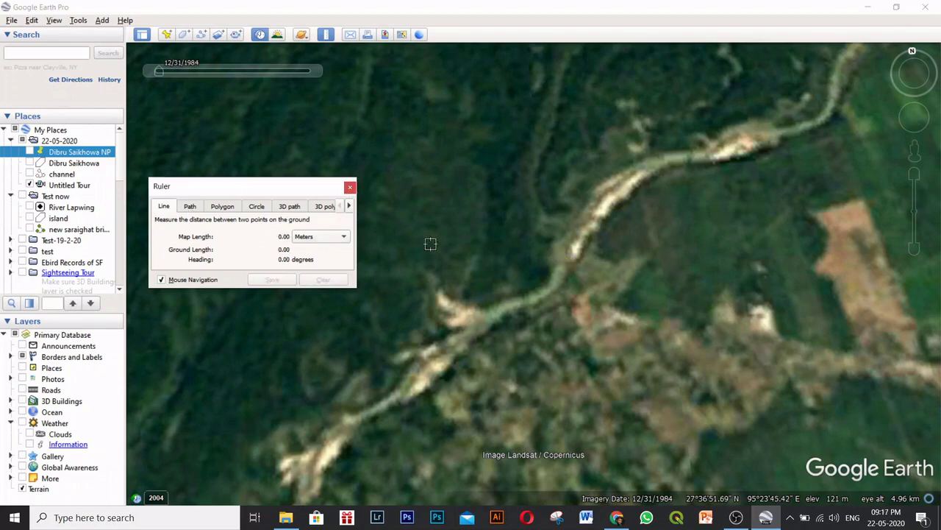
Start a ruler polygon with area in square kilometers along the forest's northwestern river edge on the 12/1984 imagery.
{"action": "scroll", "coordinate": [475, 263], "scroll_direction": "down", "scroll_amount": 5}
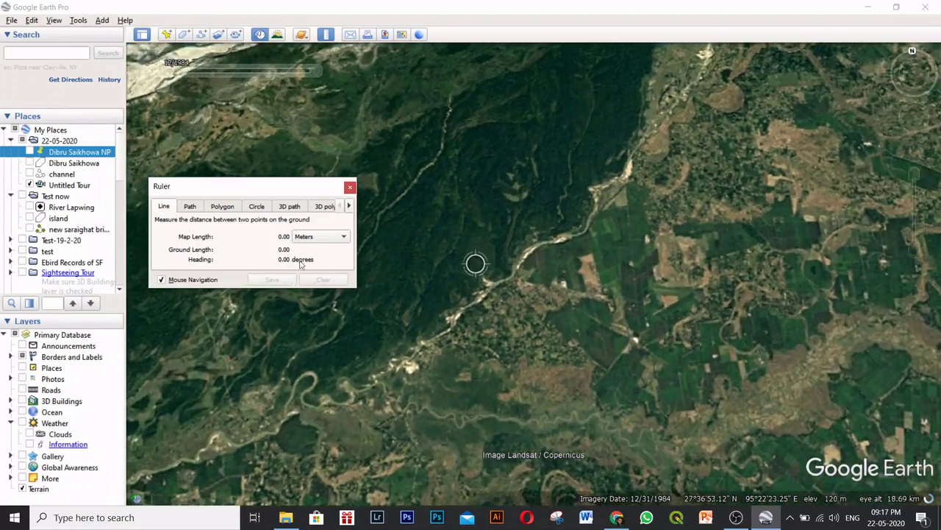
{"action": "scroll", "coordinate": [608, 278], "scroll_direction": "down", "scroll_amount": 5}
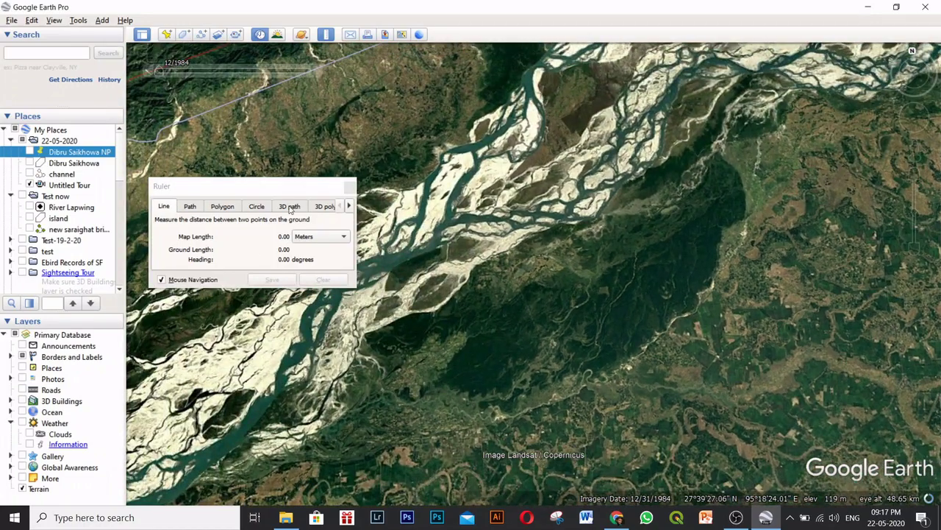
{"action": "left_click", "coordinate": [223, 207]}
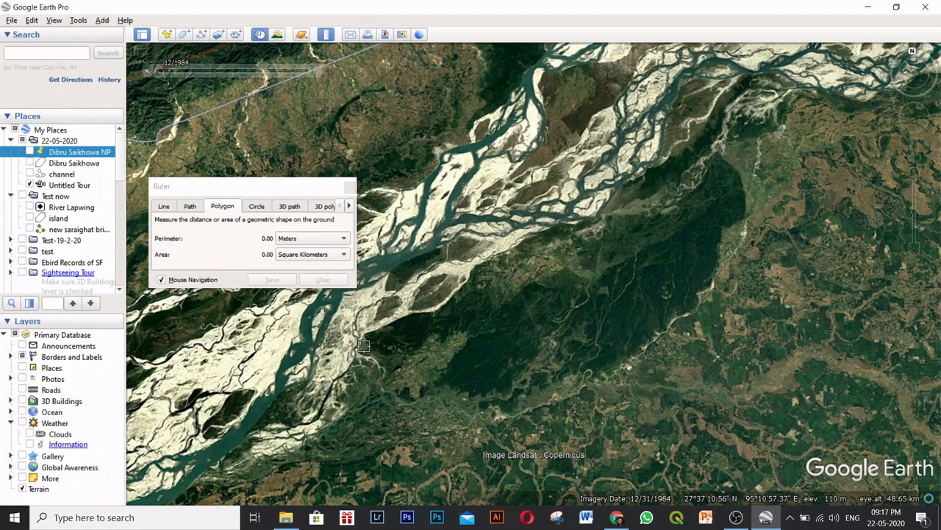
{"action": "left_click_drag", "start_coordinate": [366, 345], "coordinate": [385, 326]}
{"action": "left_click", "coordinate": [383, 326]}
{"action": "left_click", "coordinate": [422, 300]}
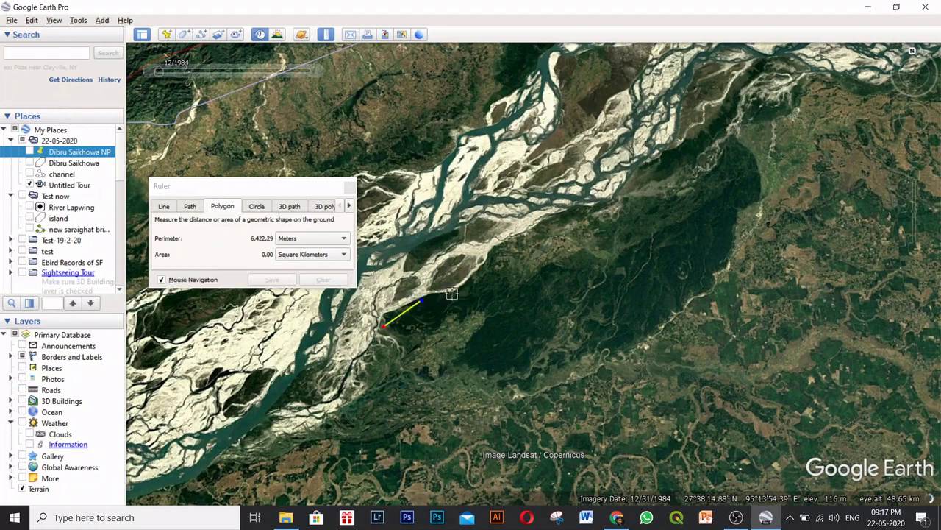
{"action": "left_click", "coordinate": [452, 294]}
{"action": "left_click_drag", "start_coordinate": [486, 276], "coordinate": [463, 345]}
{"action": "left_click", "coordinate": [479, 313]}
{"action": "left_click", "coordinate": [497, 295]}
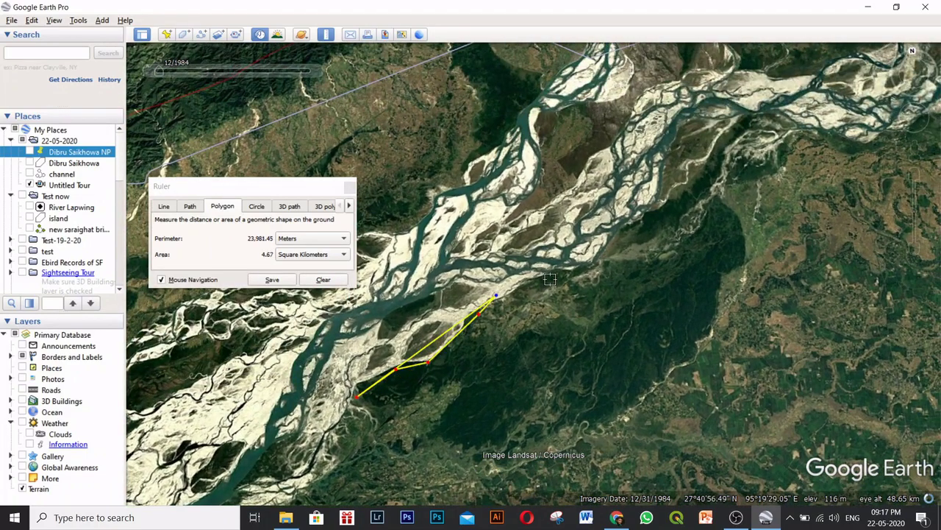
{"action": "left_click", "coordinate": [586, 267]}
{"action": "left_click", "coordinate": [637, 224]}
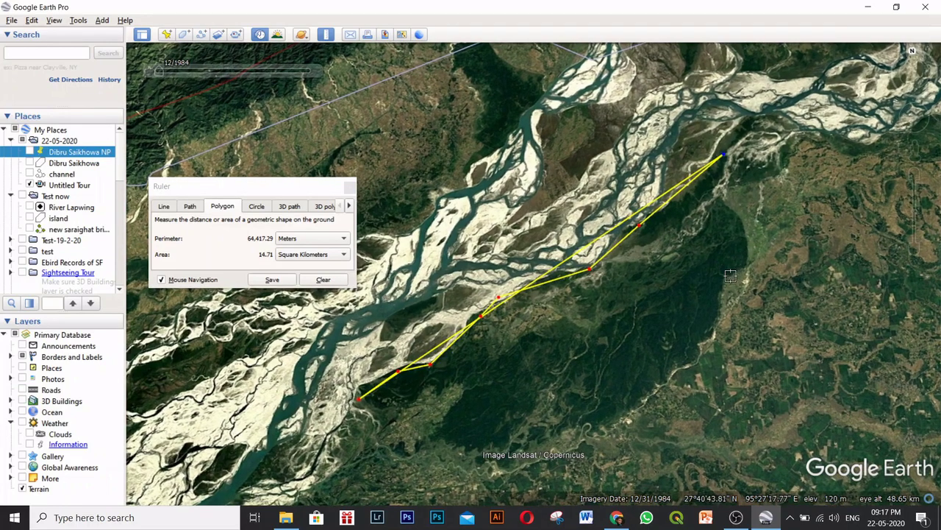
Complete the ruler polygon around the forest's eastern and southern edges to measure the forest's 1984 area and perimeter.
{"action": "left_click", "coordinate": [730, 276]}
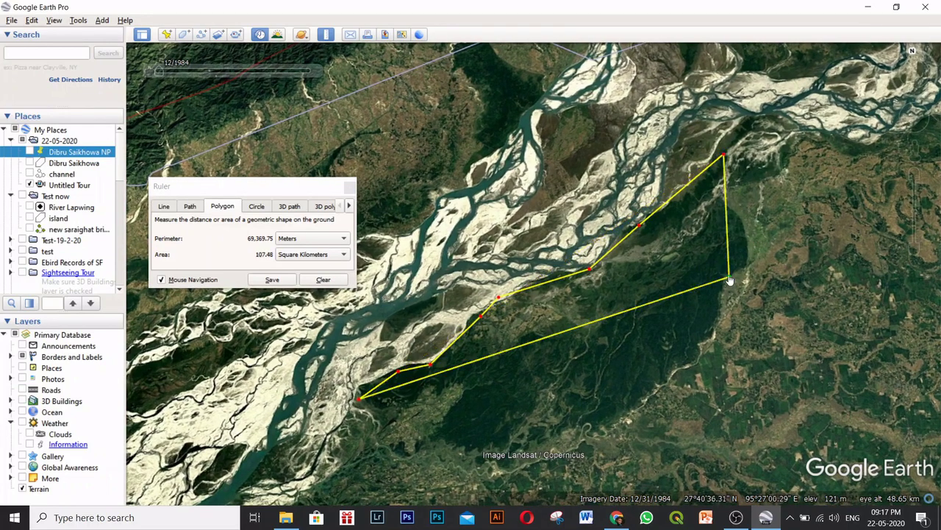
{"action": "left_click", "coordinate": [659, 390]}
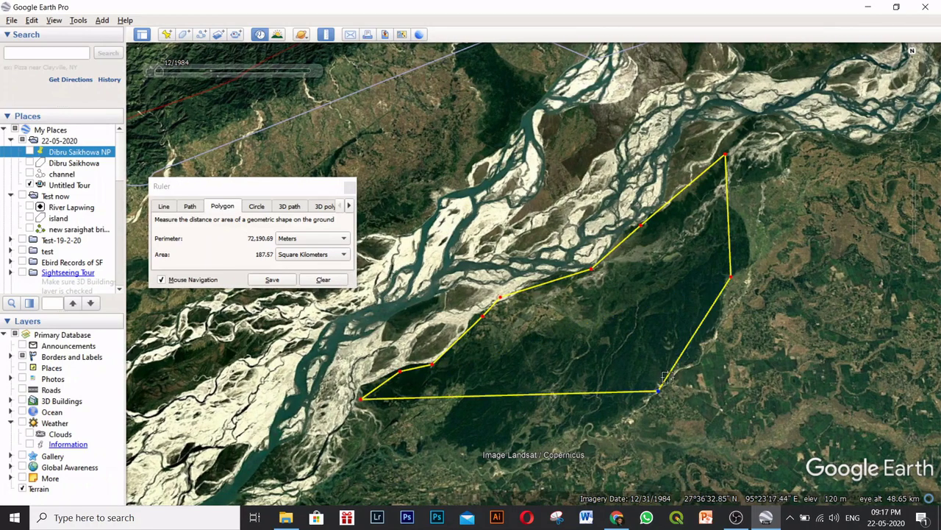
{"action": "left_click", "coordinate": [591, 437]}
{"action": "left_click", "coordinate": [509, 449]}
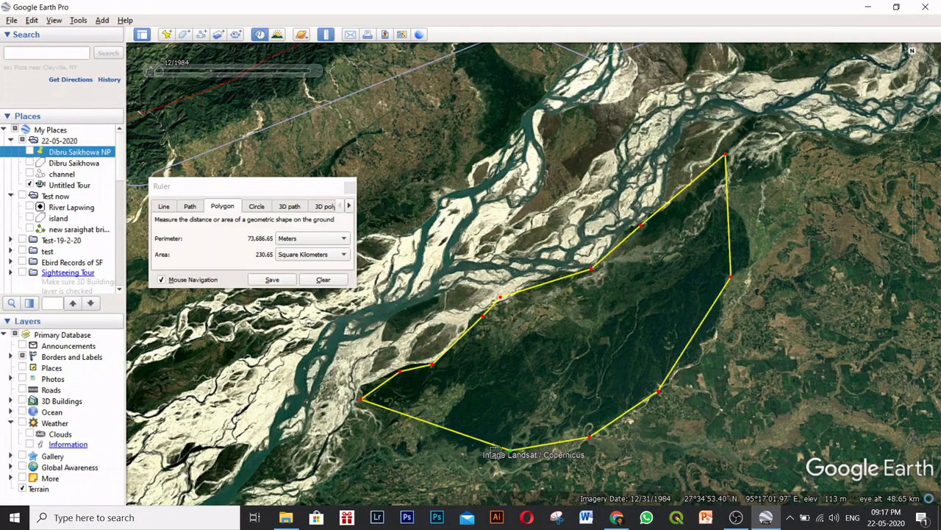
{"action": "left_click", "coordinate": [415, 445]}
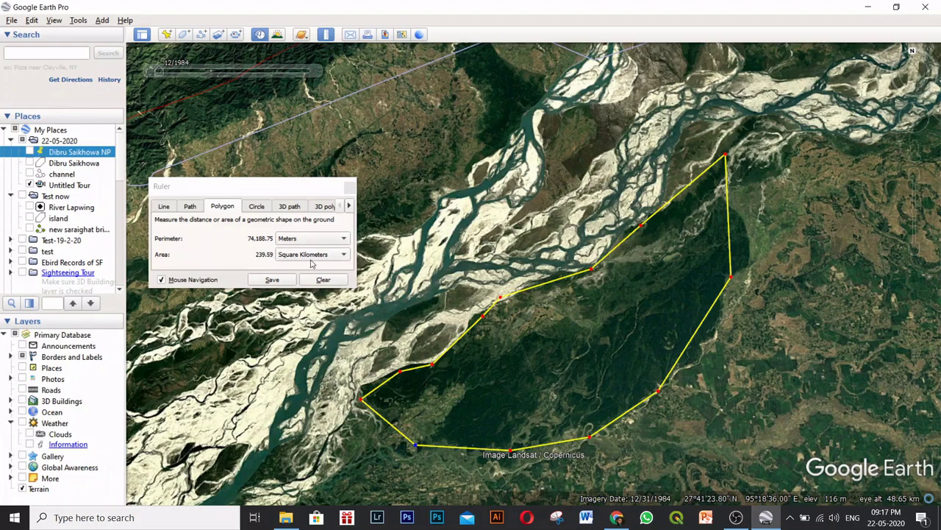
Measure a circle of about 3.3 km radius over the braided river northwest of the forest with the ruler.
{"action": "left_click", "coordinate": [256, 207]}
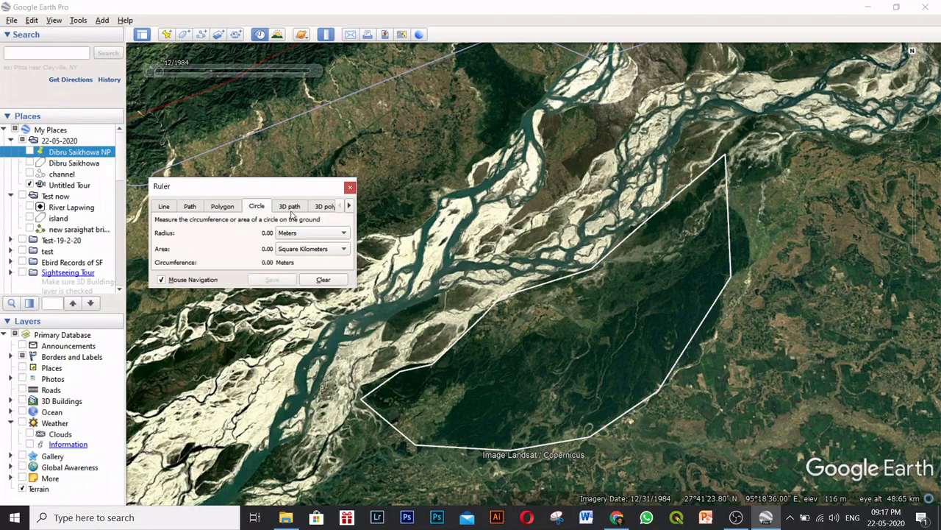
{"action": "left_click_drag", "start_coordinate": [492, 168], "coordinate": [502, 217]}
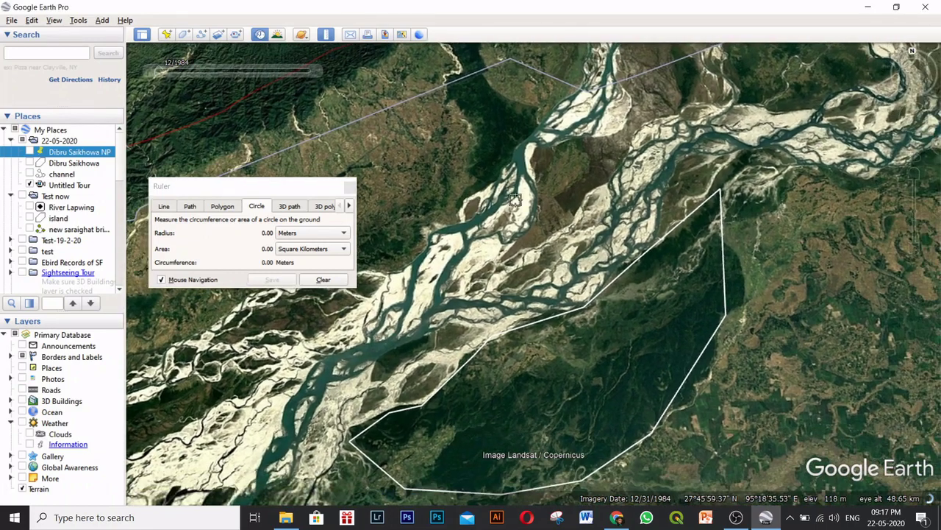
{"action": "left_click", "coordinate": [518, 200]}
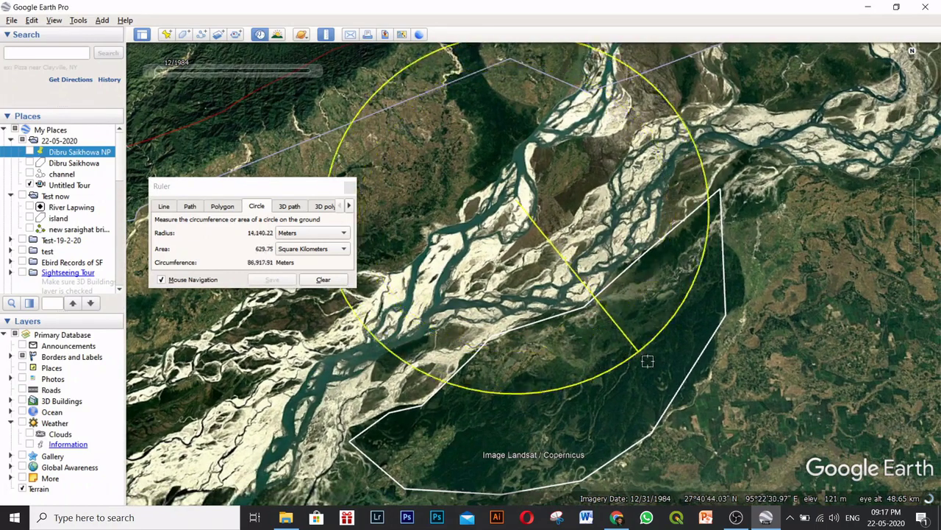
{"action": "left_click", "coordinate": [537, 234]}
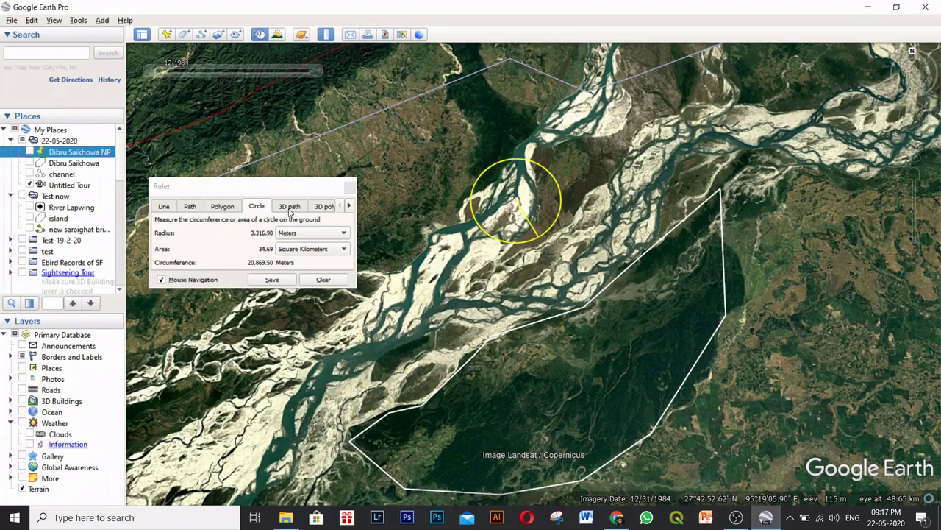
View the ruler's 3D path and 3D polygon modes, then clear all ruler measurements and close the ruler.
{"action": "left_click", "coordinate": [289, 207]}
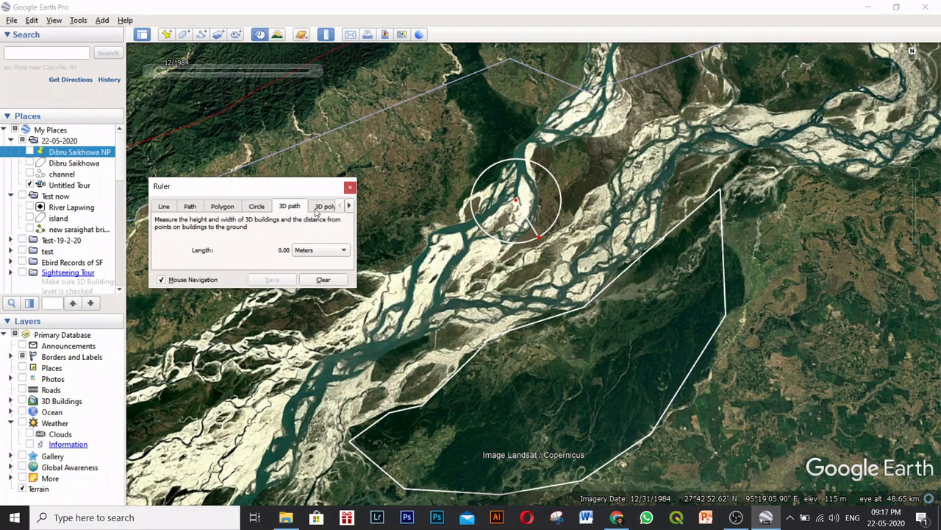
{"action": "left_click", "coordinate": [324, 207]}
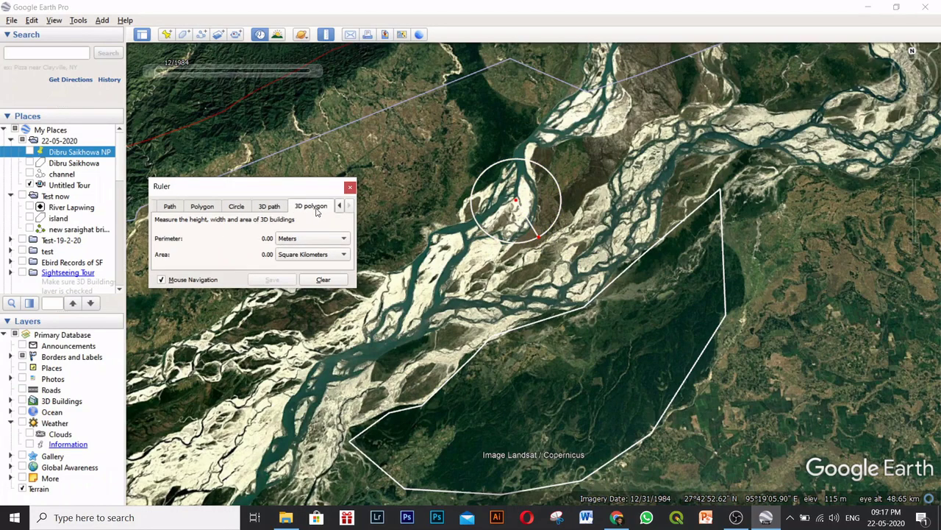
{"action": "left_click", "coordinate": [324, 280]}
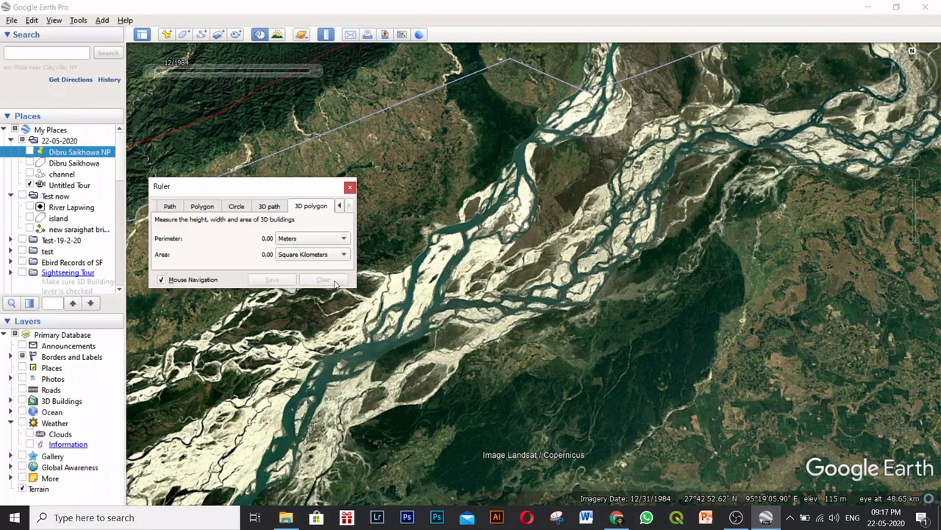
{"action": "left_click", "coordinate": [350, 187]}
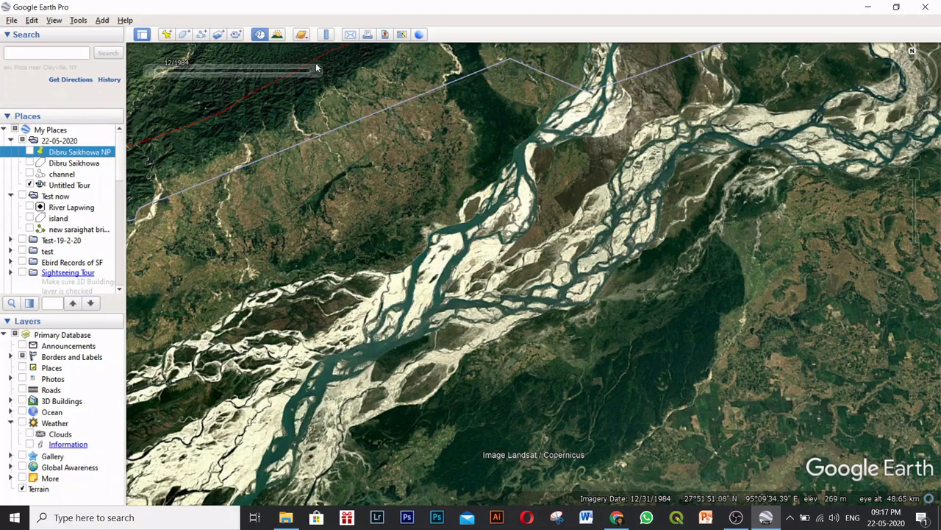
Turn off historical imagery and show sunlight across the landscape, viewing the whole globe centred on Asia.
{"action": "left_click", "coordinate": [282, 36]}
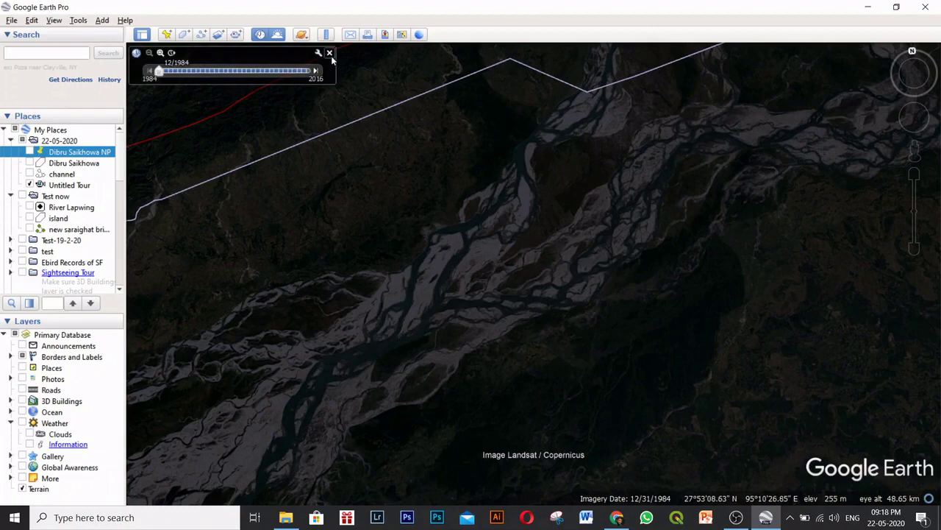
{"action": "left_click", "coordinate": [278, 38]}
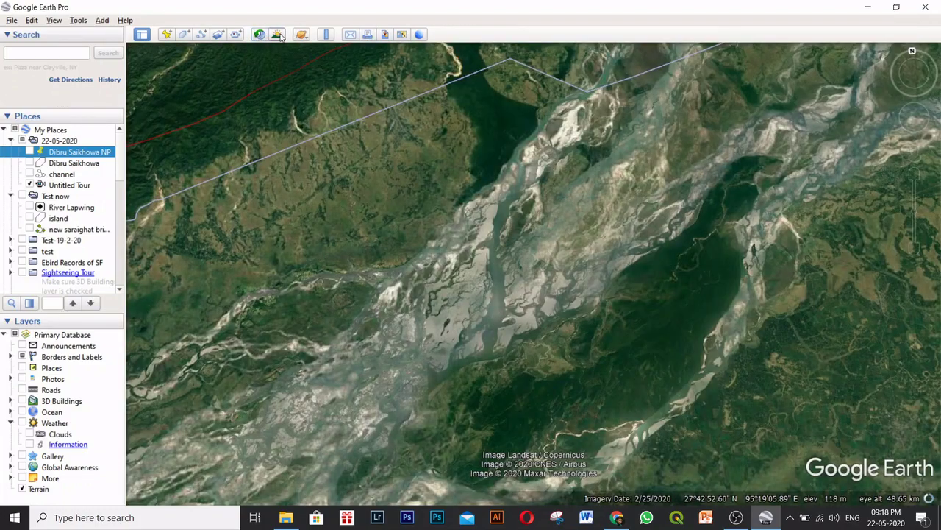
{"action": "left_click", "coordinate": [278, 35]}
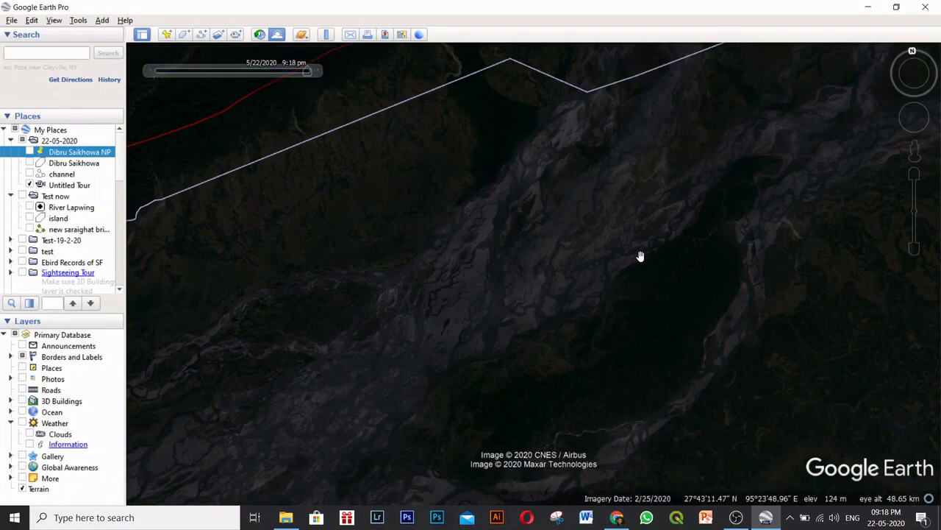
{"action": "scroll", "coordinate": [640, 256], "scroll_direction": "down", "scroll_amount": 5}
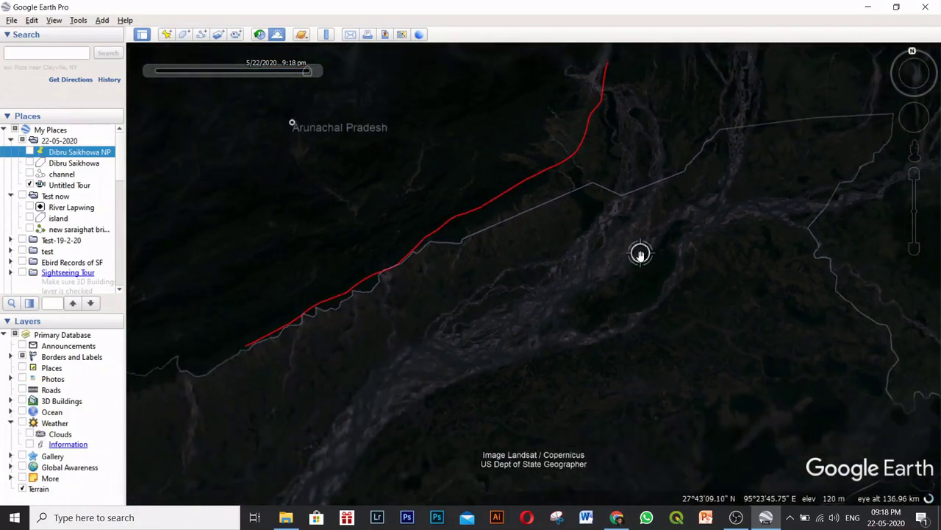
{"action": "scroll", "coordinate": [640, 256], "scroll_direction": "down", "scroll_amount": 5}
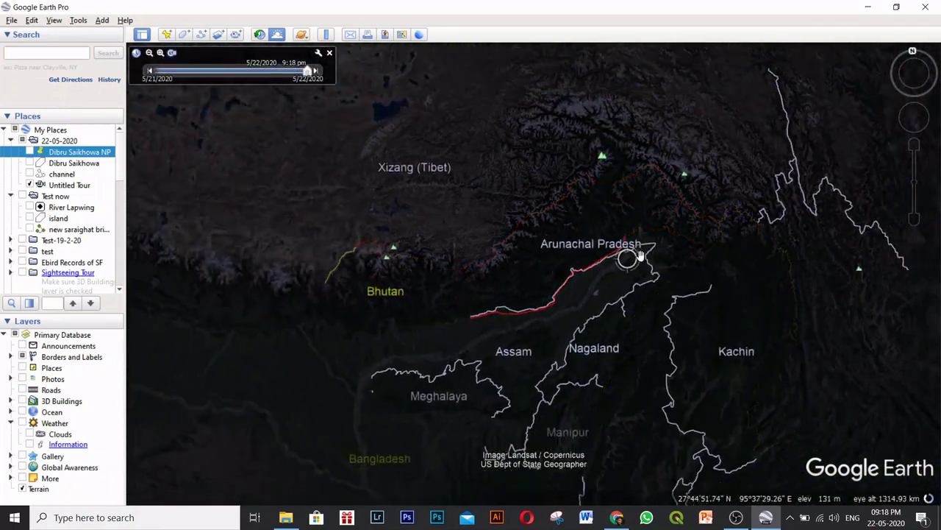
{"action": "scroll", "coordinate": [640, 256], "scroll_direction": "down", "scroll_amount": 3}
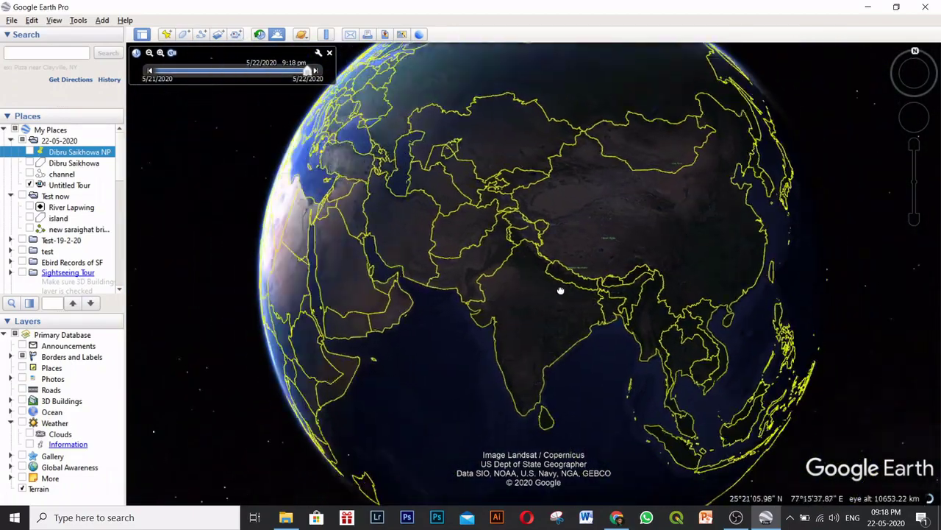
{"action": "left_click_drag", "start_coordinate": [561, 291], "coordinate": [456, 269]}
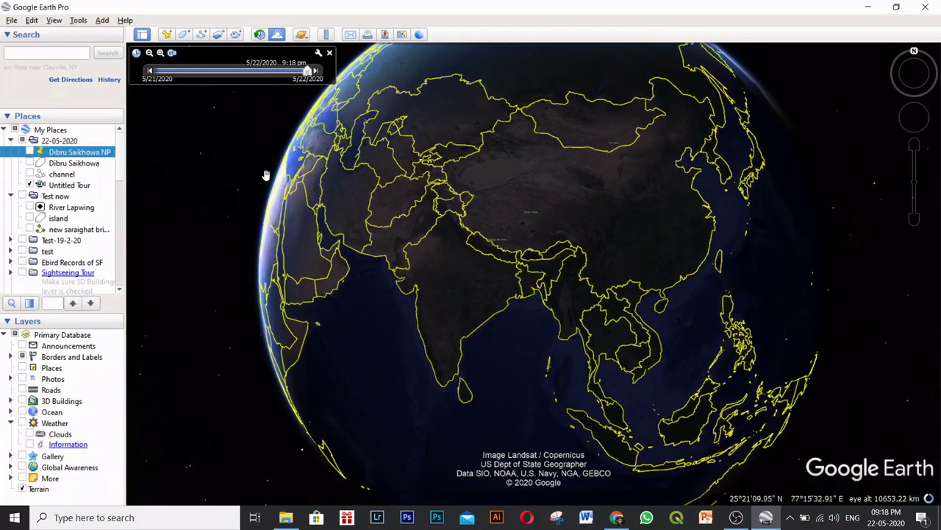
Move the sunlight time back to 5/22/2020 4:44 am, run it forward again and turn the sunlight off.
{"action": "left_click_drag", "start_coordinate": [307, 72], "coordinate": [207, 69]}
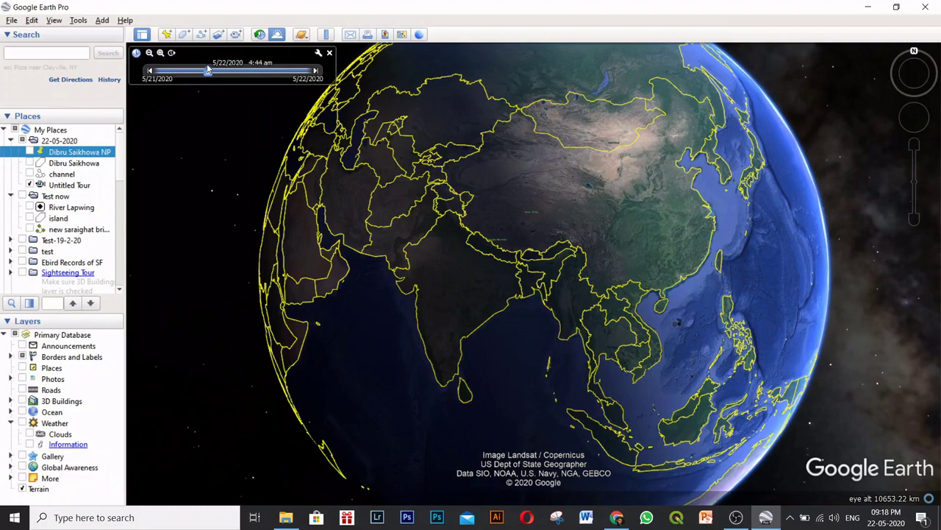
{"action": "left_click_drag", "start_coordinate": [208, 69], "coordinate": [331, 59]}
{"action": "left_click", "coordinate": [329, 54]}
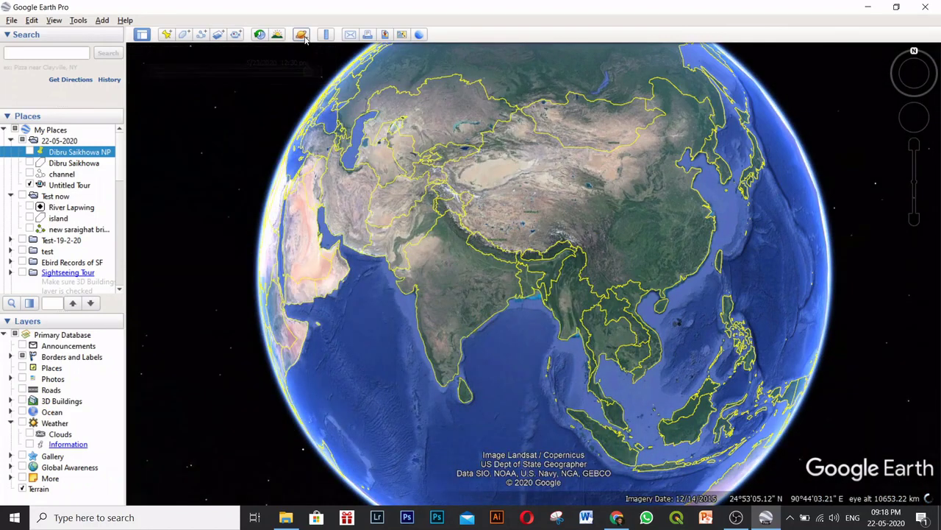
{"action": "left_click", "coordinate": [301, 34]}
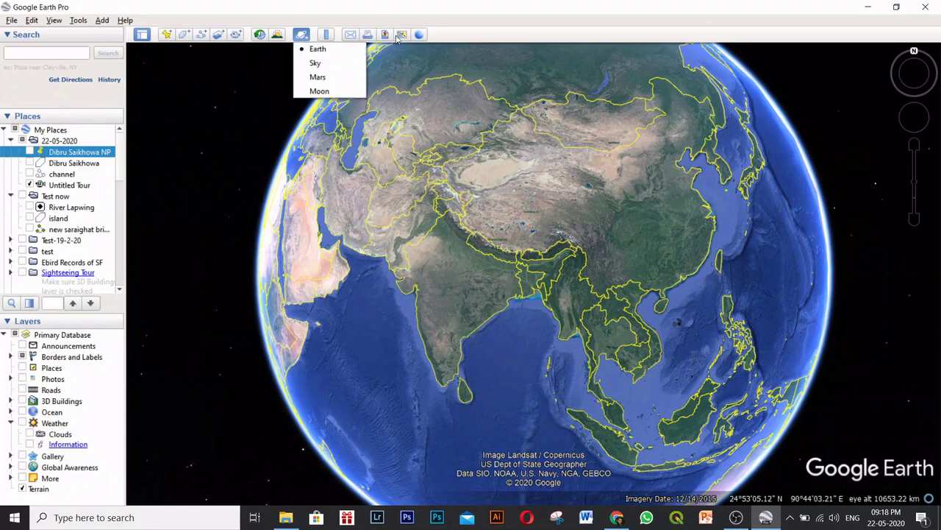
{"action": "left_click", "coordinate": [394, 69]}
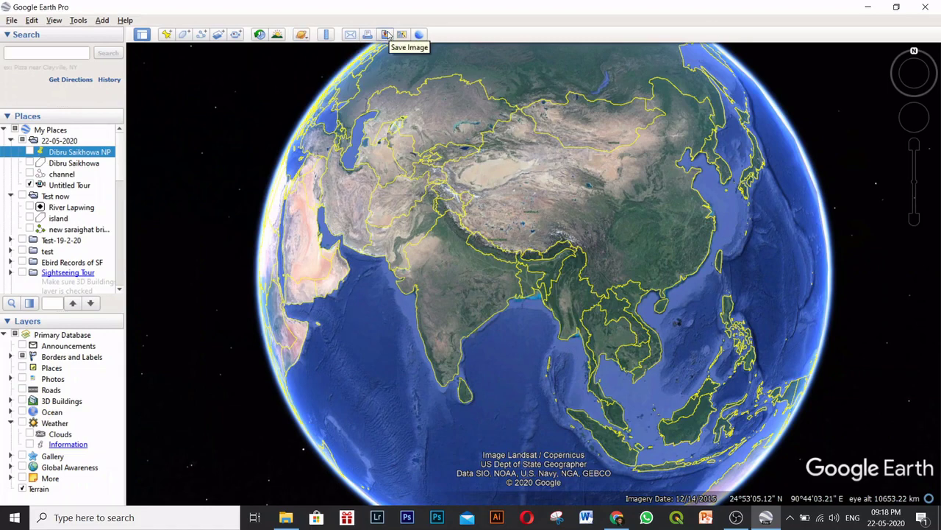
Save a map image of Bangladesh and northeast India at the current resolution as the JPEG file "trial" in the Practical folder.
{"action": "scroll", "coordinate": [553, 267], "scroll_direction": "up", "scroll_amount": 8}
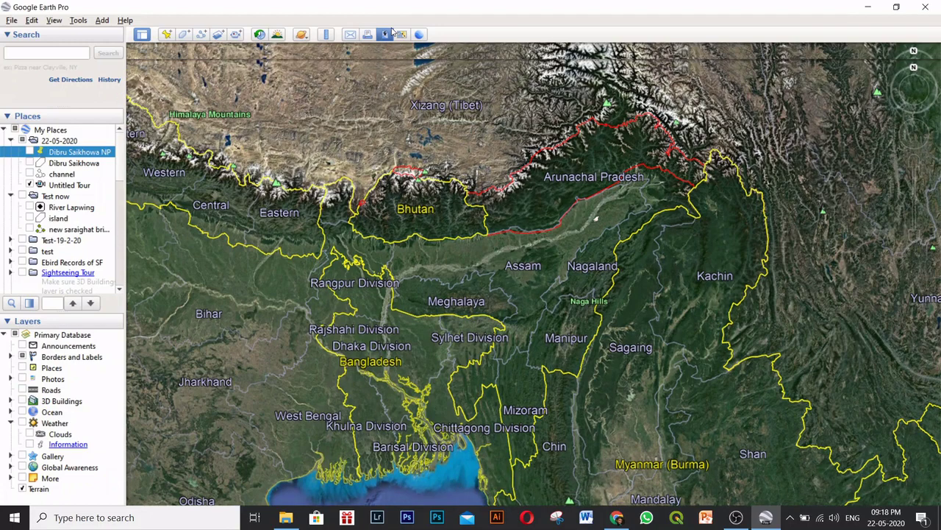
{"action": "left_click", "coordinate": [387, 34]}
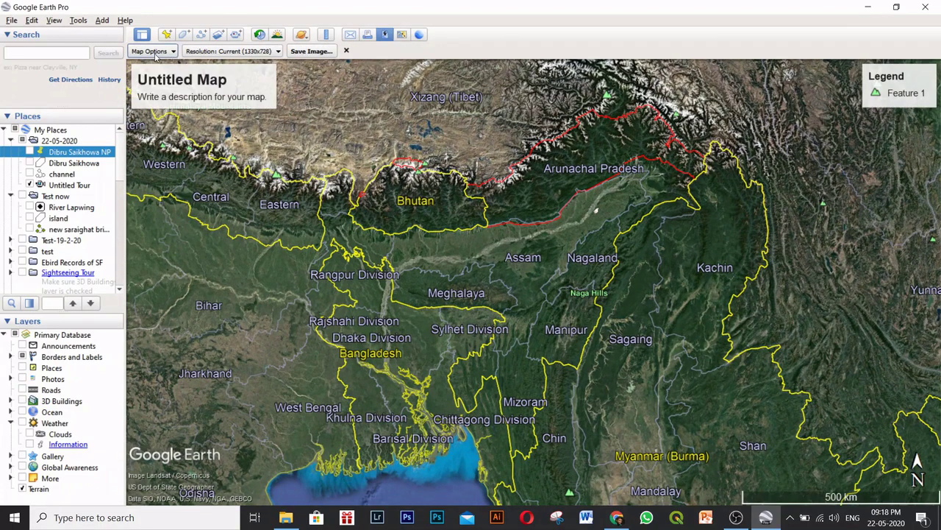
{"action": "left_click", "coordinate": [245, 53]}
{"action": "left_click", "coordinate": [256, 50]}
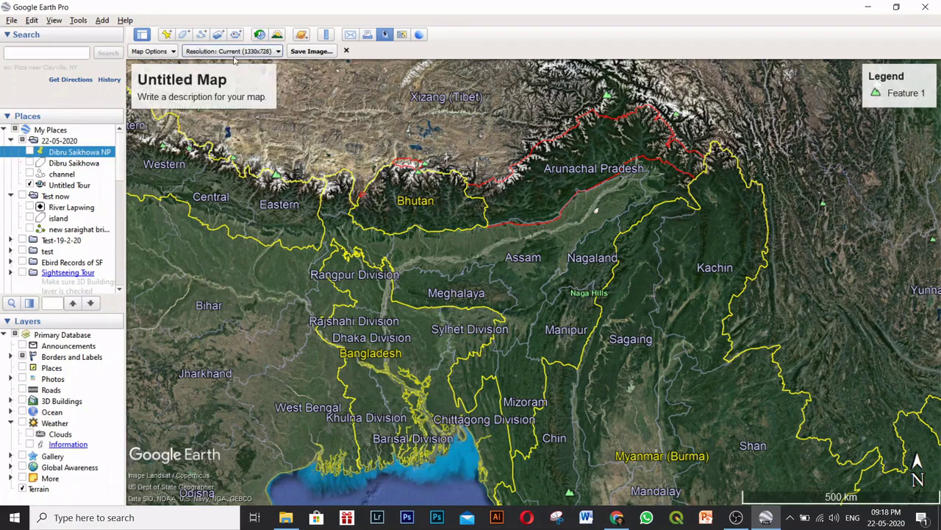
{"action": "left_click", "coordinate": [311, 52]}
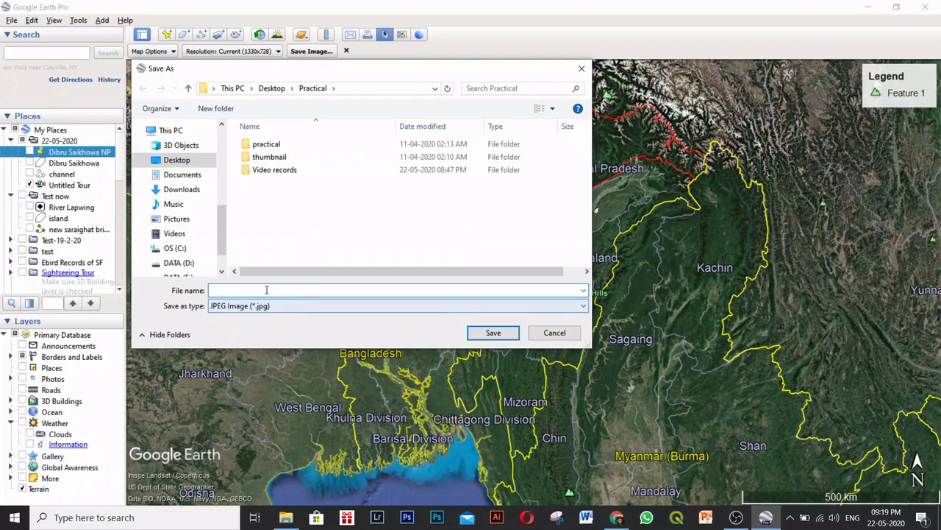
{"action": "type", "text": "trial"}
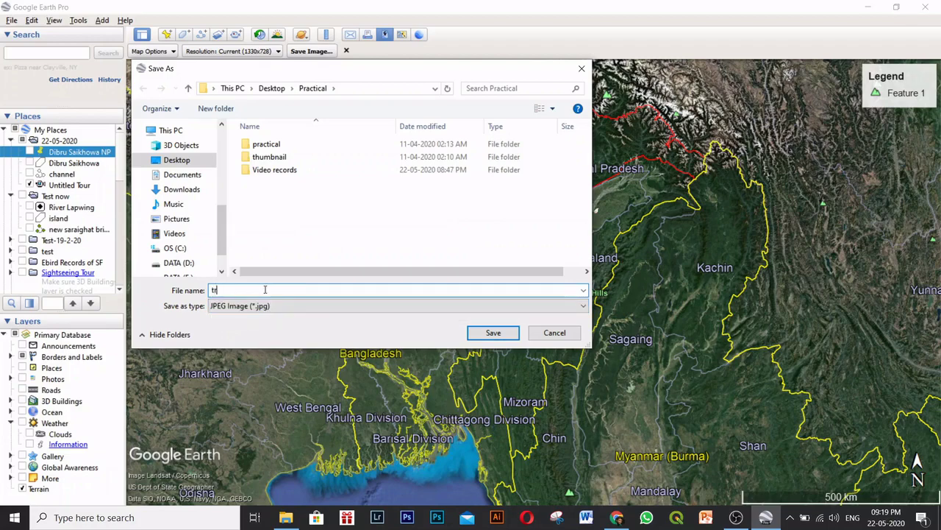
{"action": "left_click", "coordinate": [492, 333]}
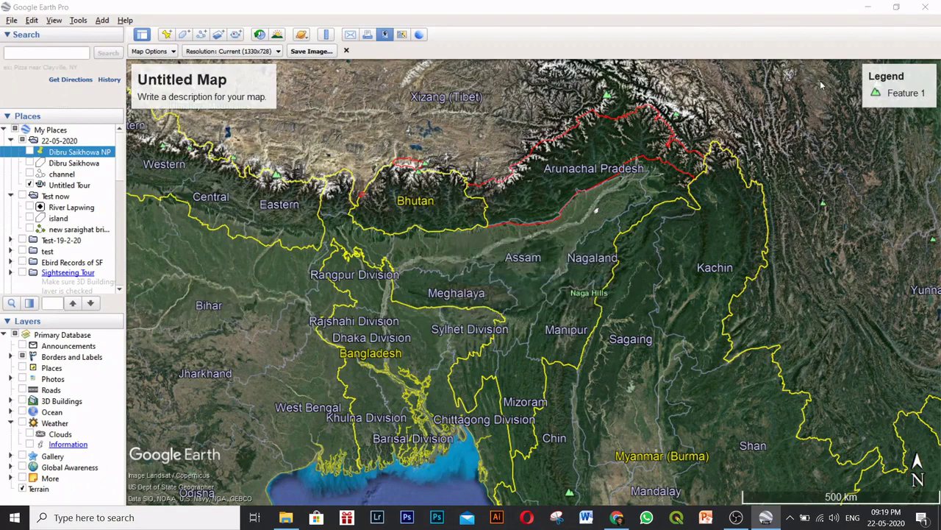
Open the saved image "trial" from the desktop's Practical folder to check the exported map, then close it.
{"action": "left_click", "coordinate": [868, 7]}
{"action": "left_click", "coordinate": [870, 8]}
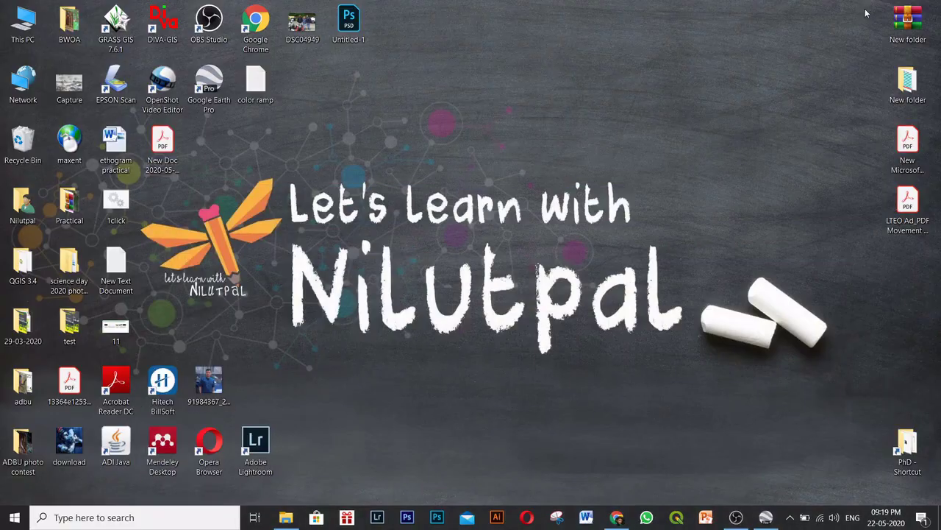
{"action": "double_click", "coordinate": [57, 211]}
{"action": "left_click", "coordinate": [550, 148]}
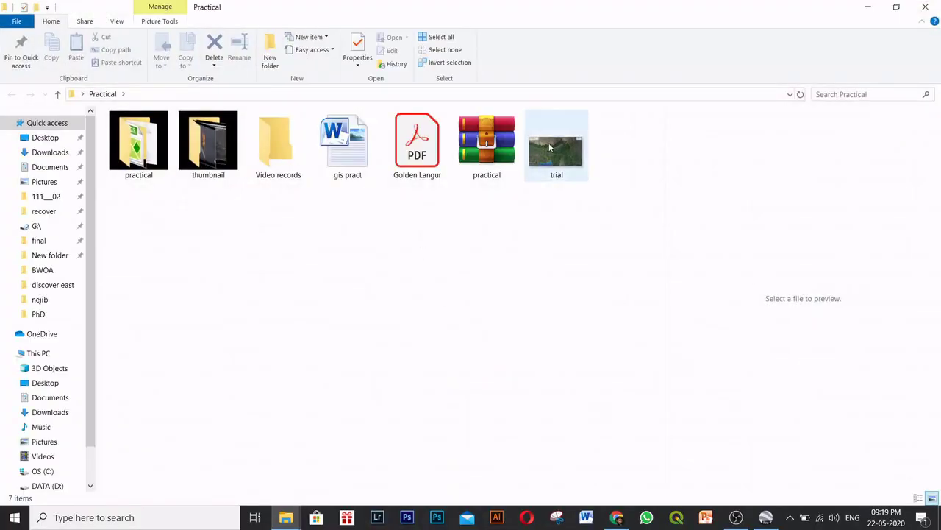
{"action": "double_click", "coordinate": [550, 148]}
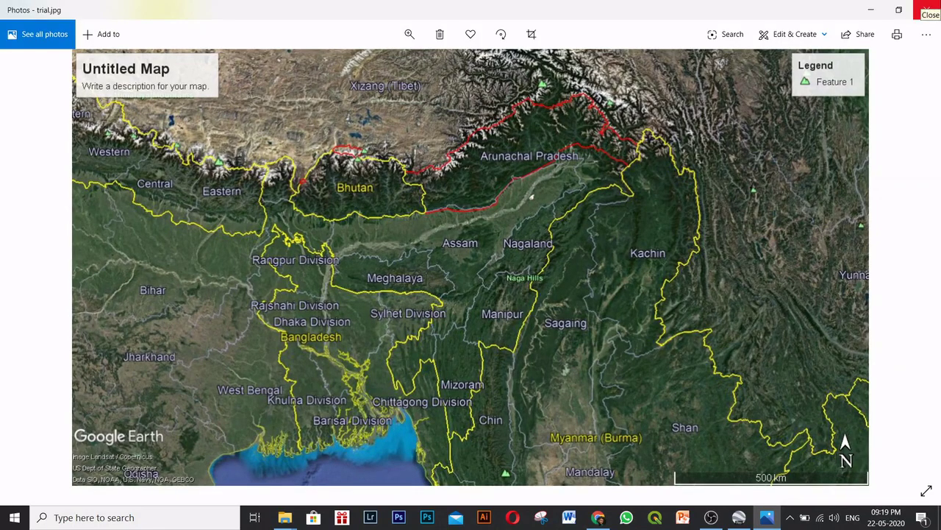
{"action": "left_click", "coordinate": [925, 10]}
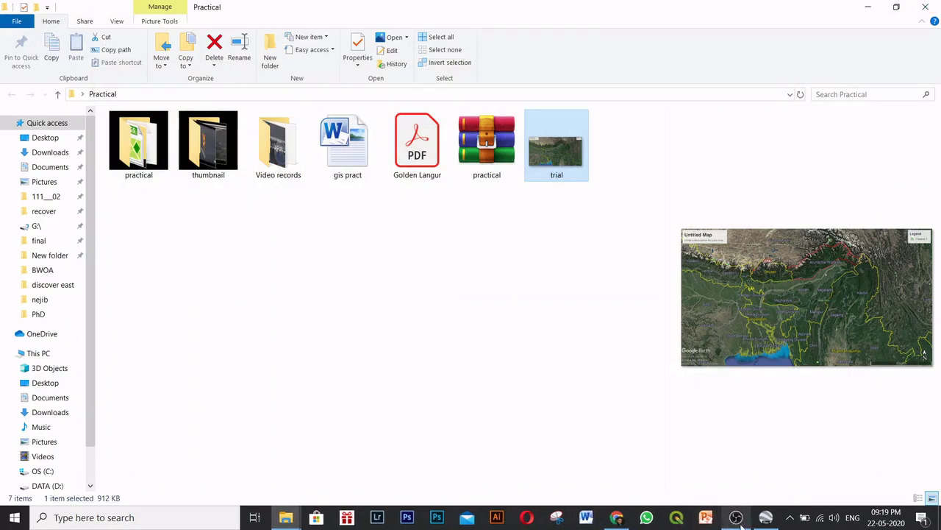
Switch back to Google Earth Pro and leave the map image saving mode.
{"action": "left_click", "coordinate": [766, 518]}
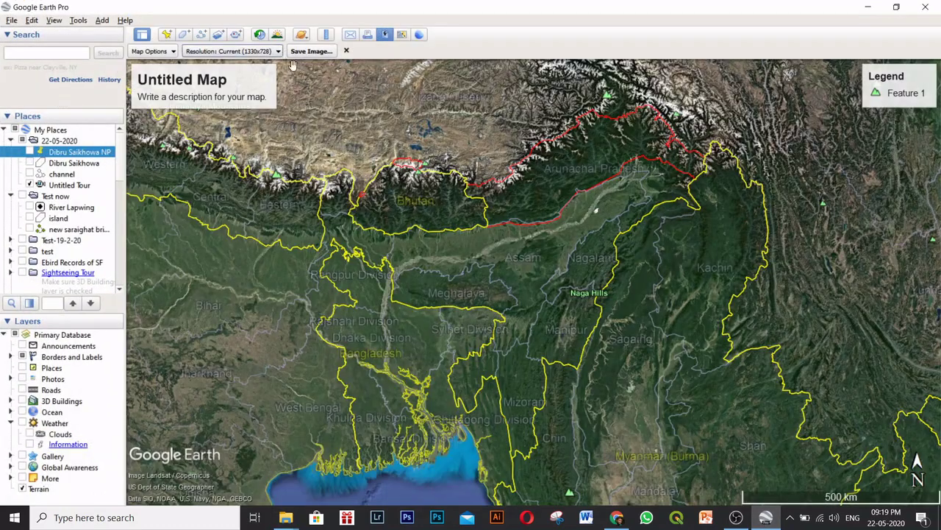
{"action": "left_click", "coordinate": [347, 51]}
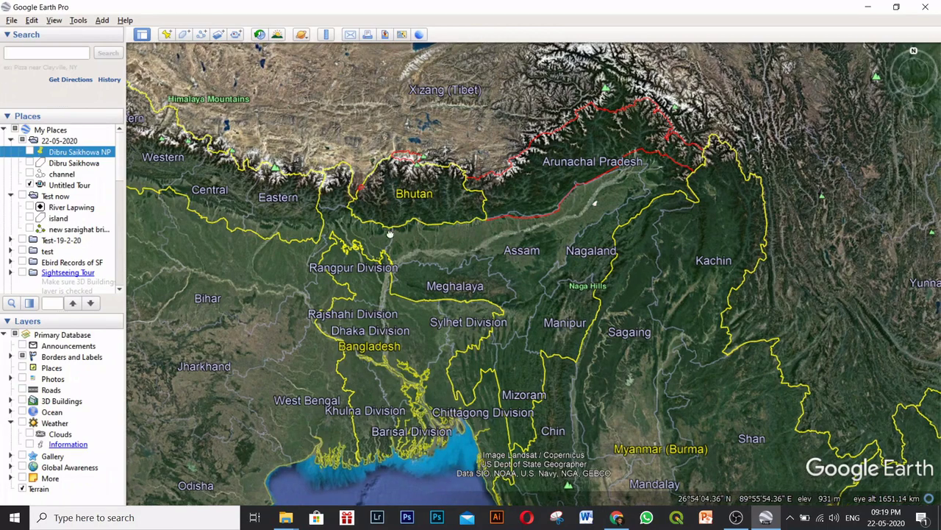
{"action": "left_click_drag", "start_coordinate": [444, 193], "coordinate": [448, 145]}
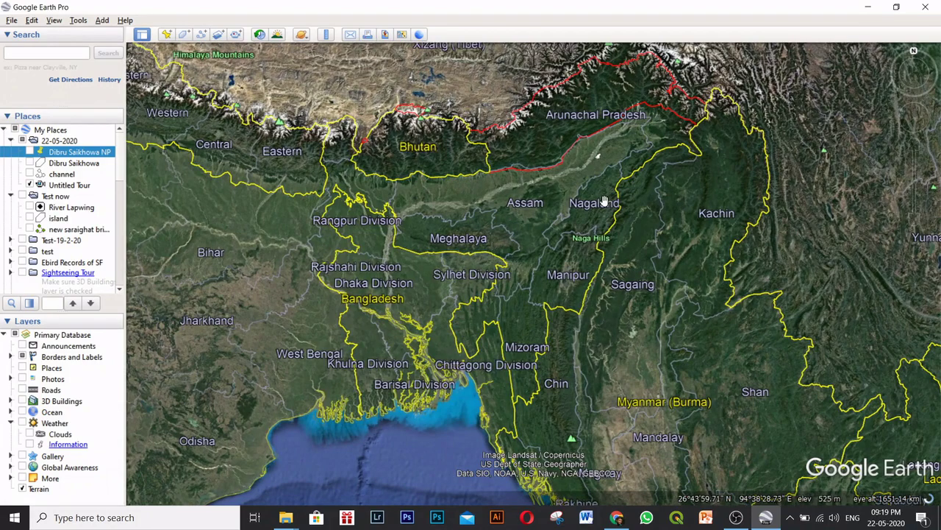
{"action": "left_click_drag", "start_coordinate": [567, 204], "coordinate": [656, 245]}
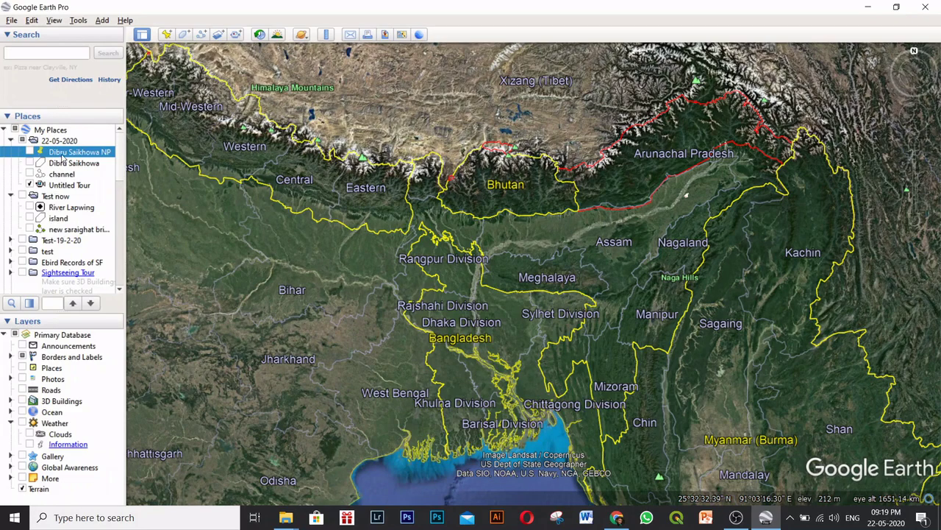
Save the 22-05-2020 places folder as the KML file "22-05-2020" in the Practical folder.
{"action": "right_click", "coordinate": [54, 141]}
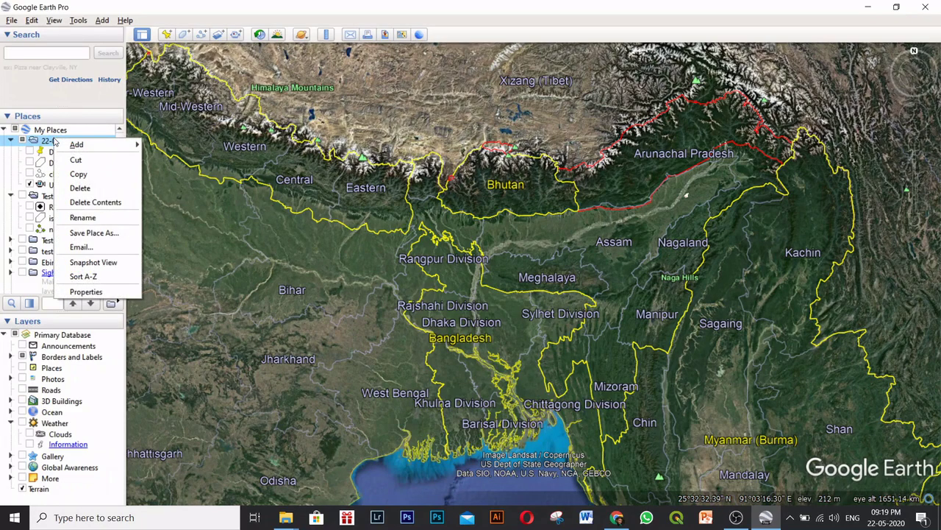
{"action": "right_click", "coordinate": [40, 142]}
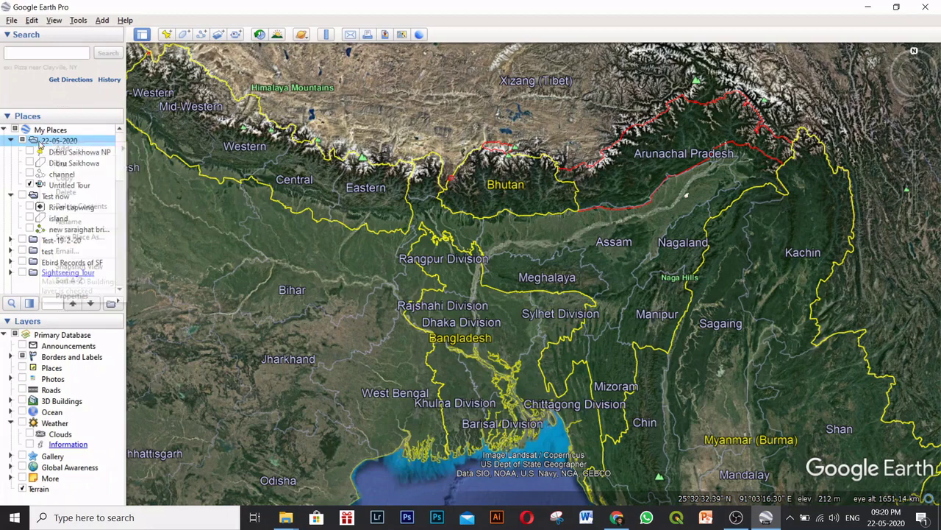
{"action": "left_click", "coordinate": [80, 237]}
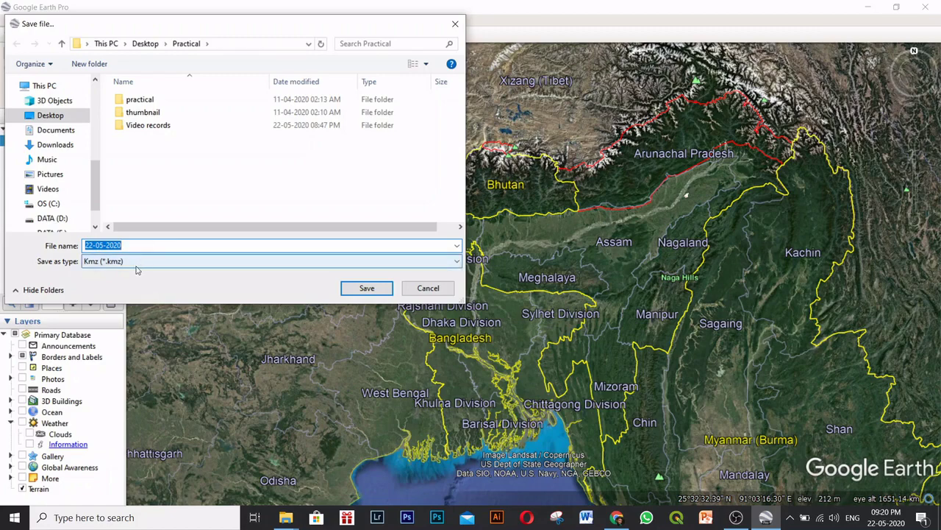
{"action": "left_click", "coordinate": [147, 263]}
{"action": "left_click", "coordinate": [145, 283]}
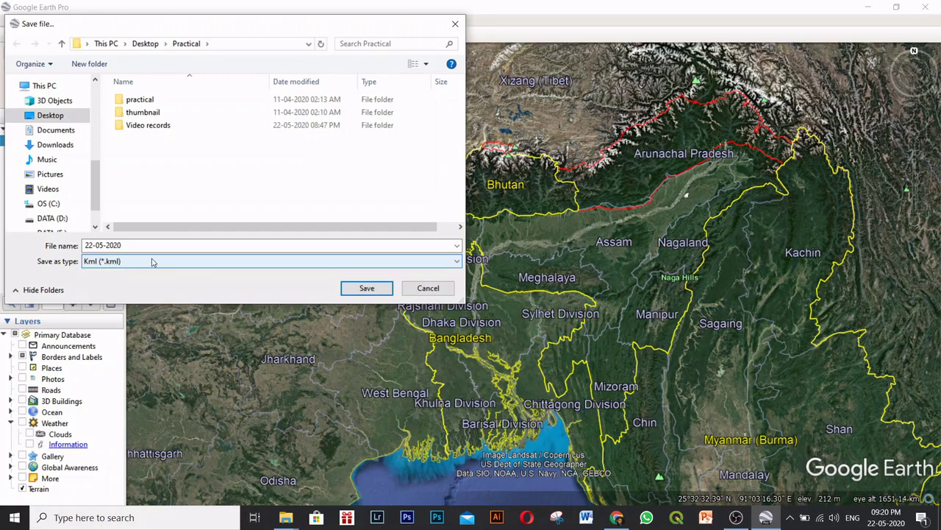
{"action": "left_click", "coordinate": [351, 287]}
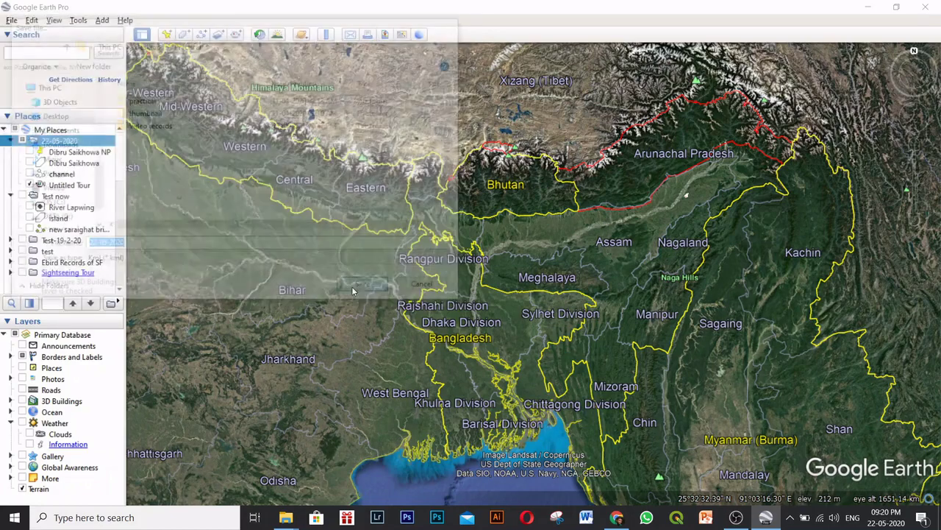
Save the 22-05-2020 places folder again as a KMZ file named "22-05-2020" in the Practical folder.
{"action": "right_click", "coordinate": [49, 147]}
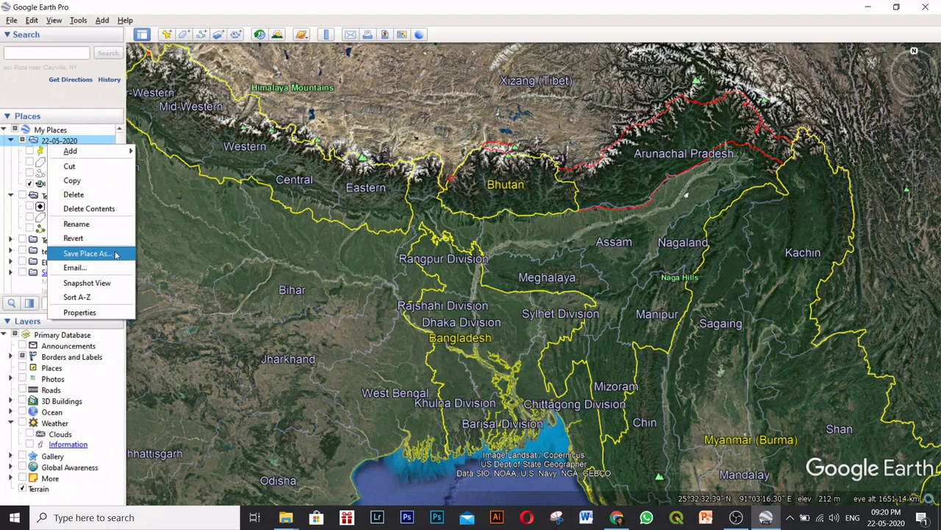
{"action": "left_click", "coordinate": [87, 253]}
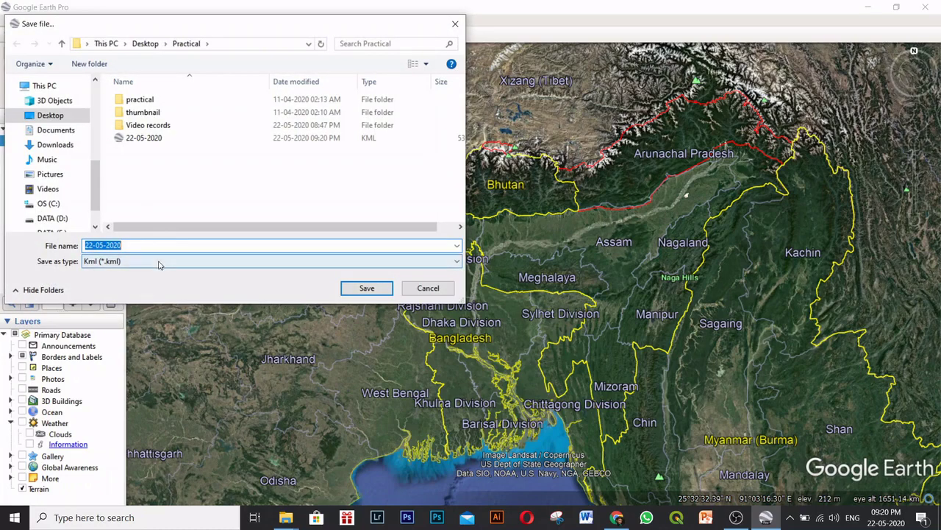
{"action": "left_click", "coordinate": [159, 264]}
{"action": "left_click", "coordinate": [152, 281]}
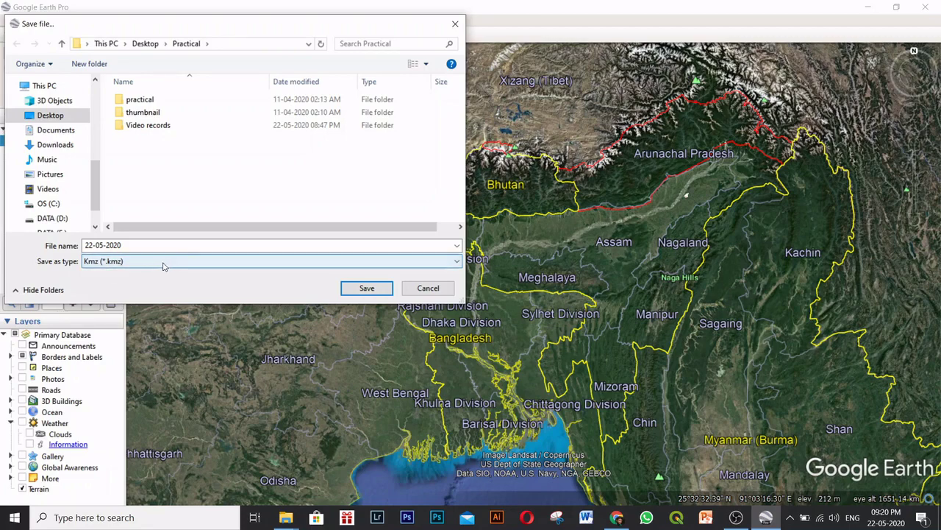
{"action": "left_click", "coordinate": [366, 288]}
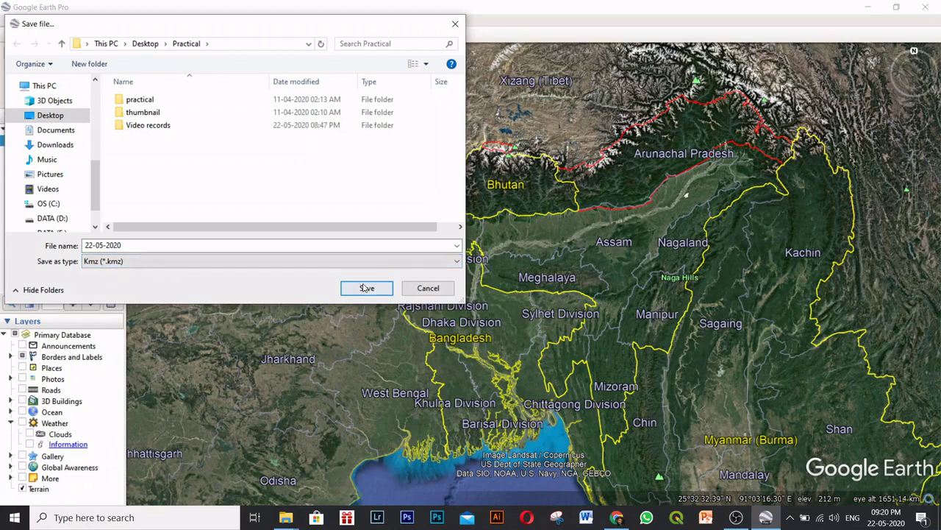
Check the exported KML and KMZ files in the Practical folder in File Explorer, then minimise its window.
{"action": "left_click", "coordinate": [871, 8]}
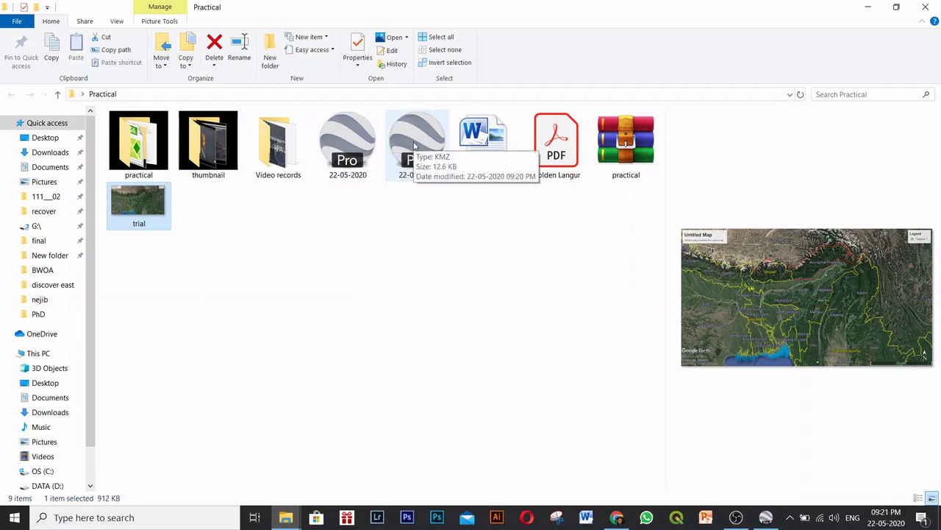
{"action": "left_click", "coordinate": [536, 208]}
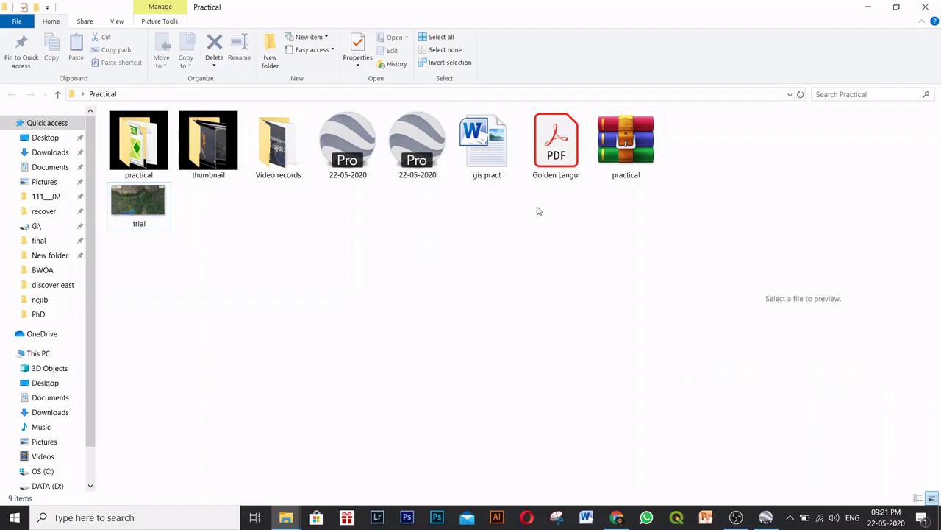
{"action": "left_click", "coordinate": [868, 6]}
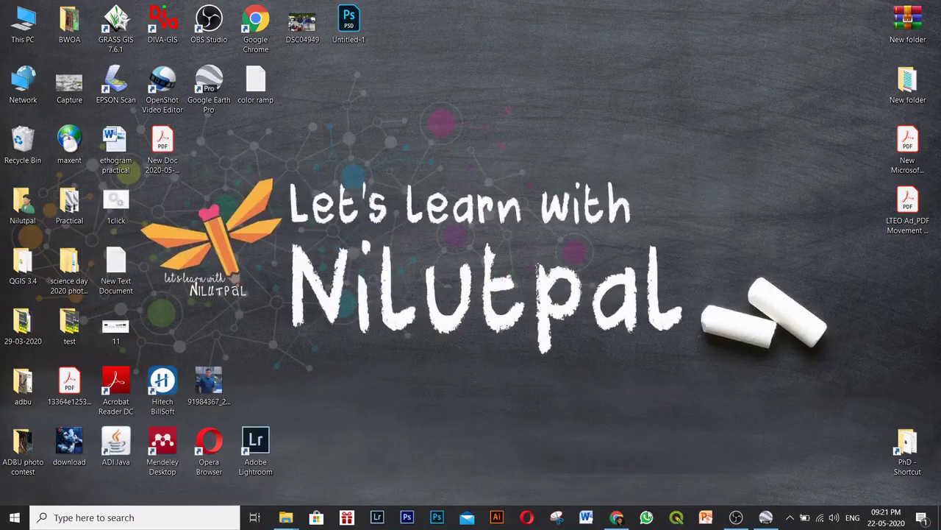
{"action": "left_click", "coordinate": [766, 517]}
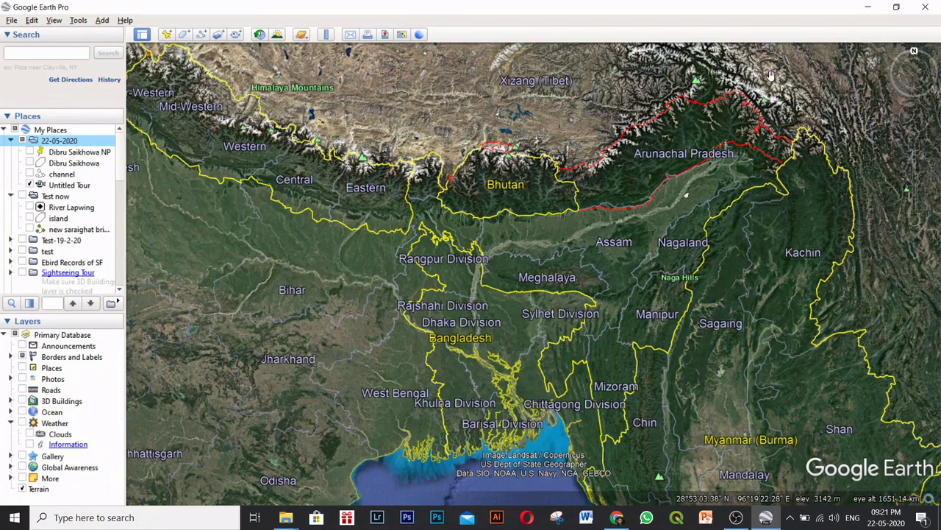
{"action": "left_click", "coordinate": [867, 7]}
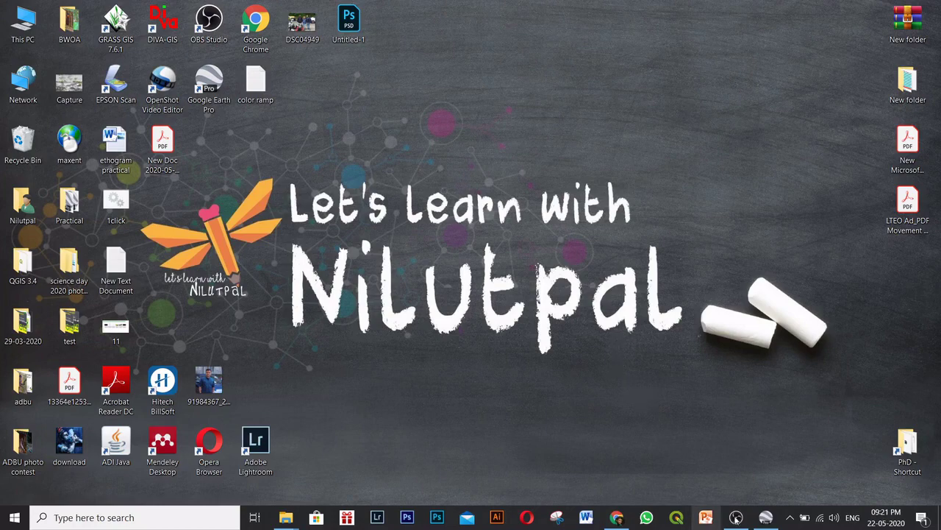
{"action": "mouse_move", "coordinate": [763, 520]}
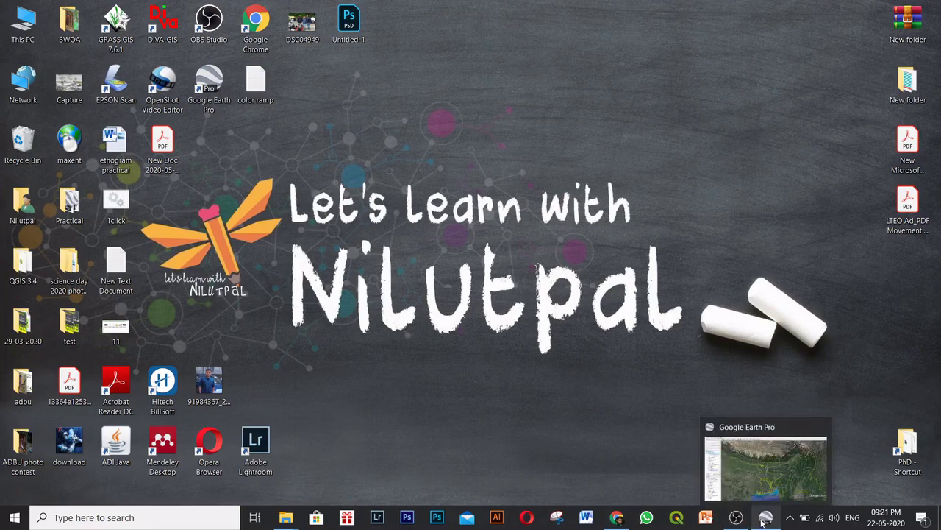